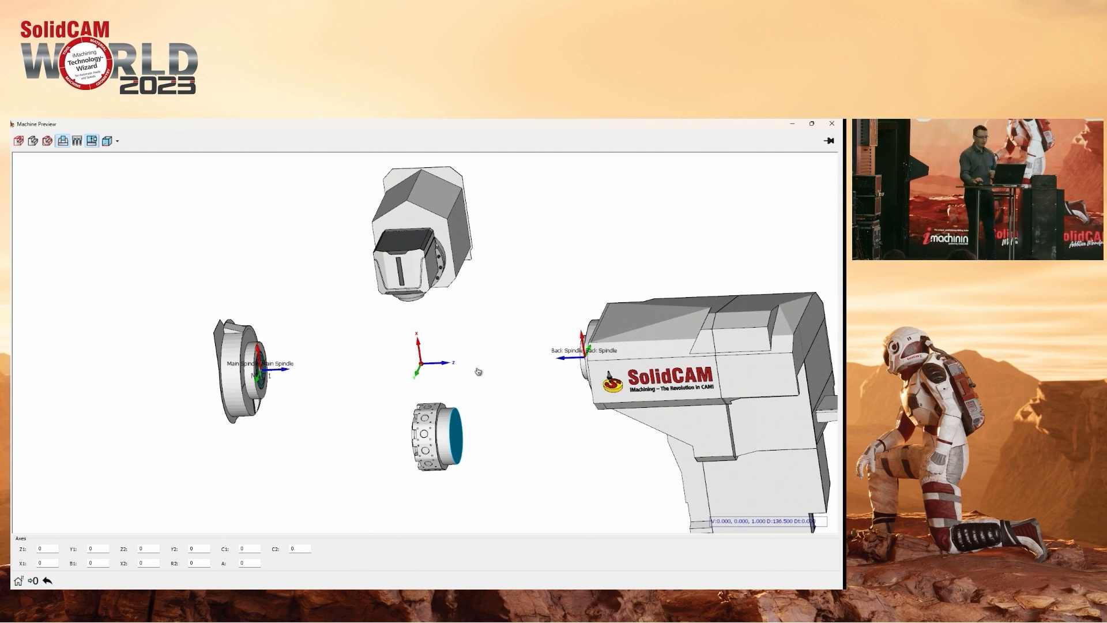
Reduce the Machine Preview window and open the fixture toolkit for the Main Spindle from the machine setup.
{"action": "double_click", "coordinate": [504, 123]}
{"action": "left_click_drag", "start_coordinate": [445, 286], "coordinate": [369, 285]}
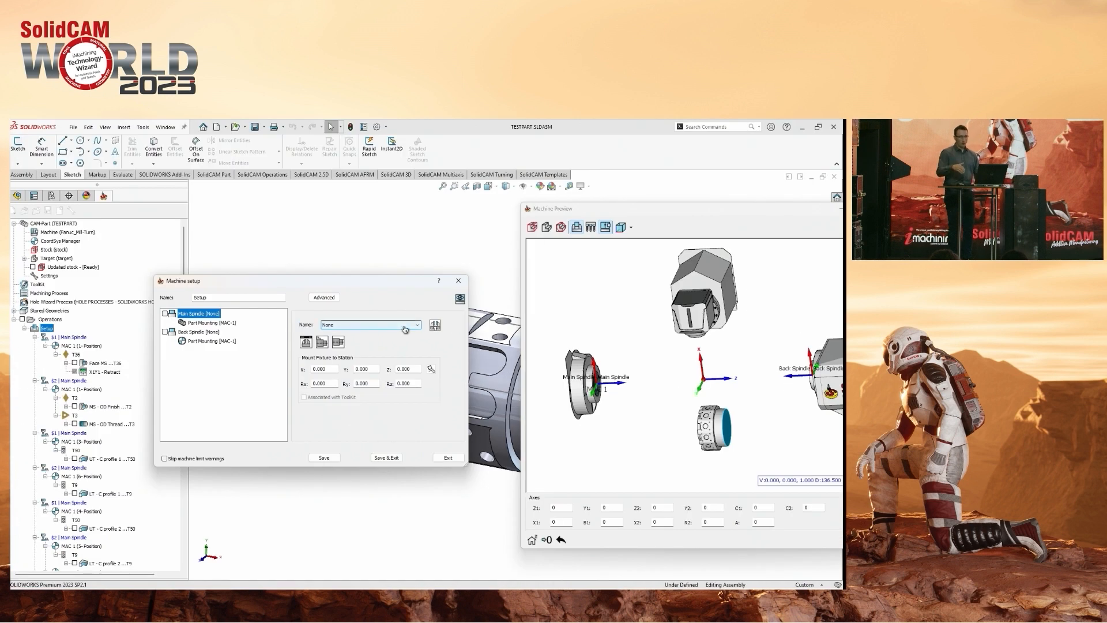
{"action": "left_click", "coordinate": [405, 329]}
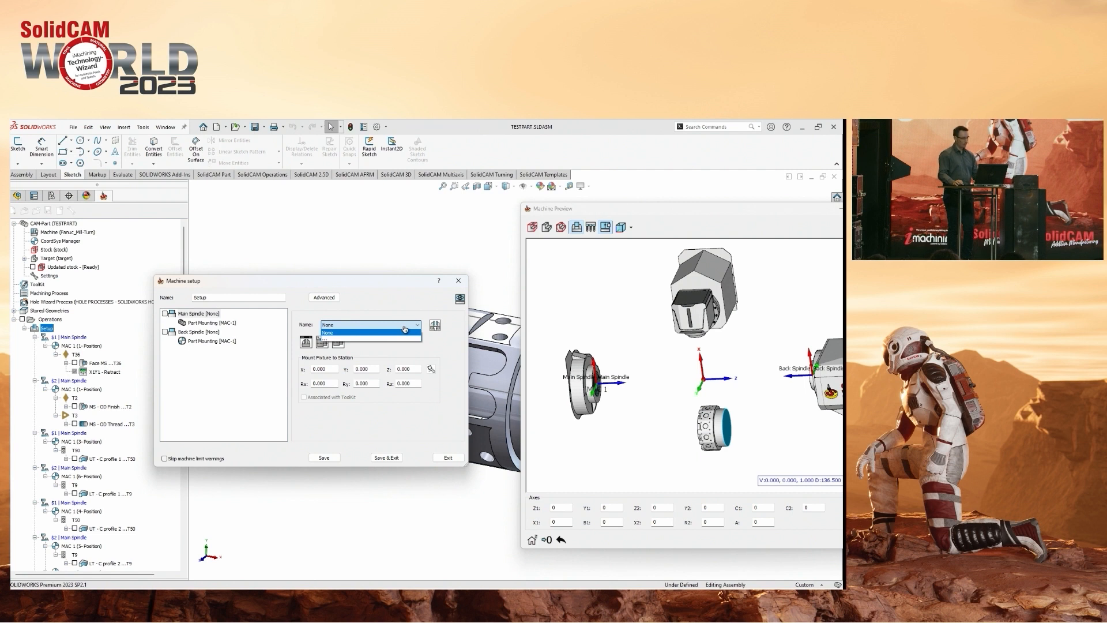
{"action": "left_click", "coordinate": [405, 329]}
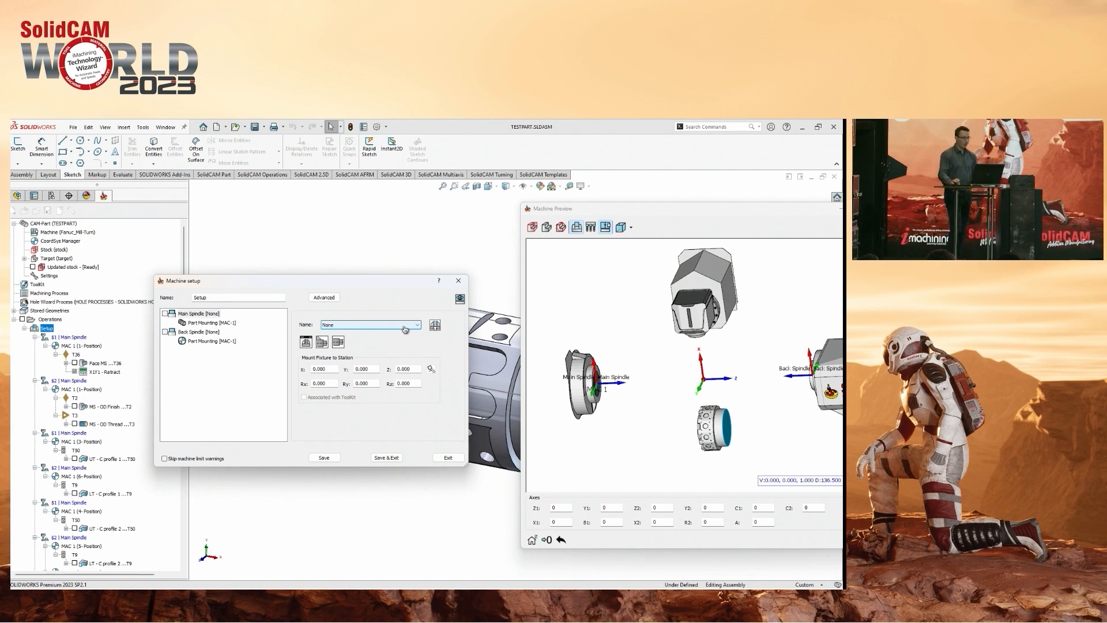
{"action": "left_click", "coordinate": [405, 327]}
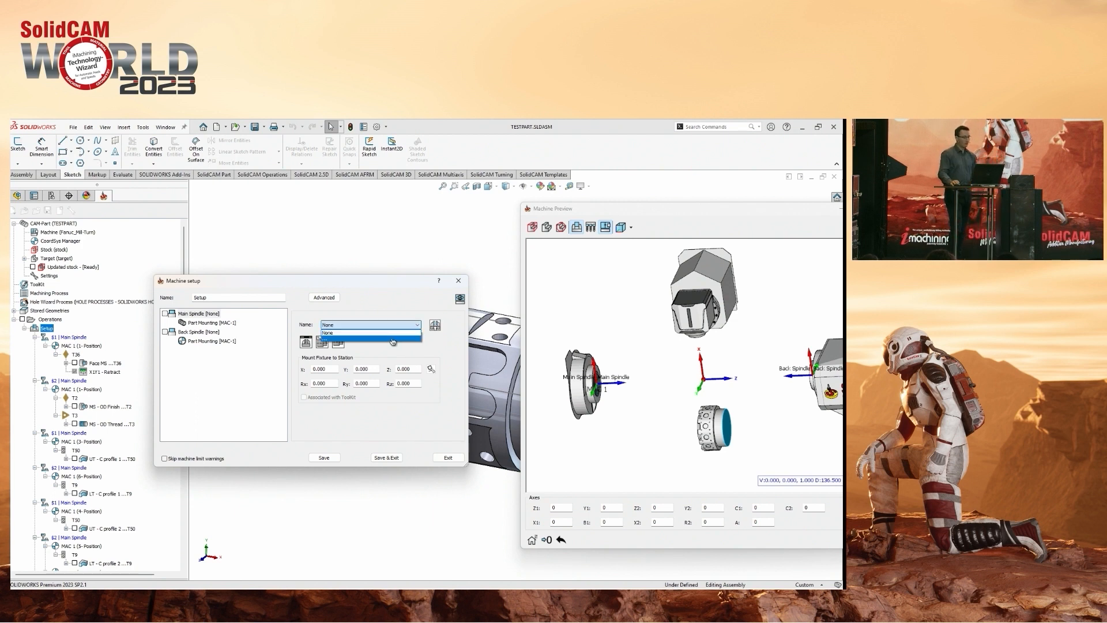
{"action": "left_click", "coordinate": [404, 339]}
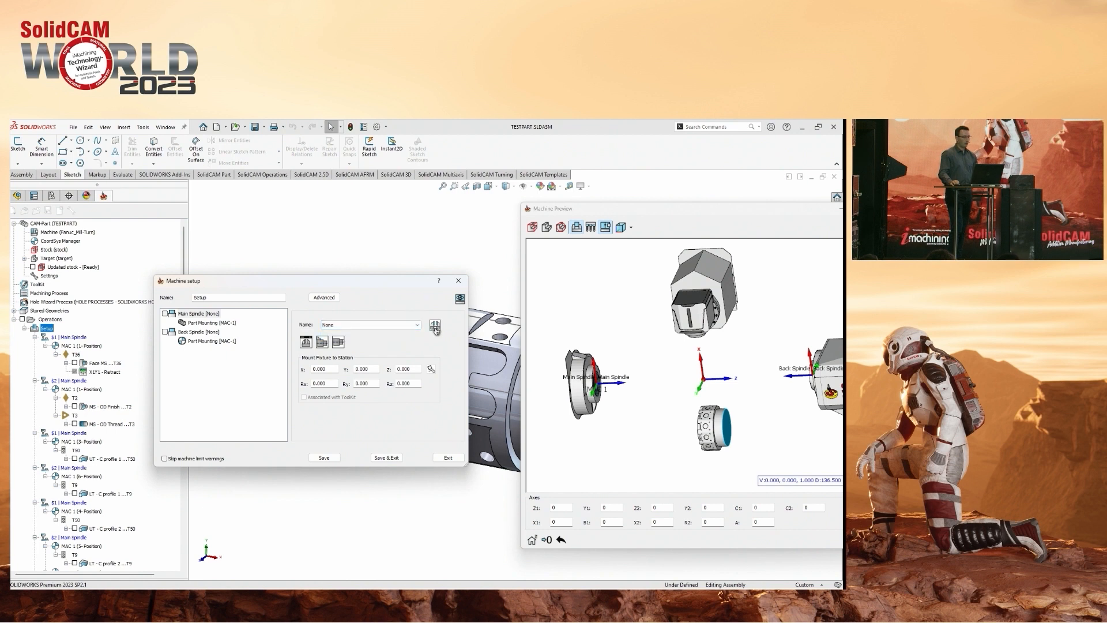
{"action": "left_click", "coordinate": [435, 327]}
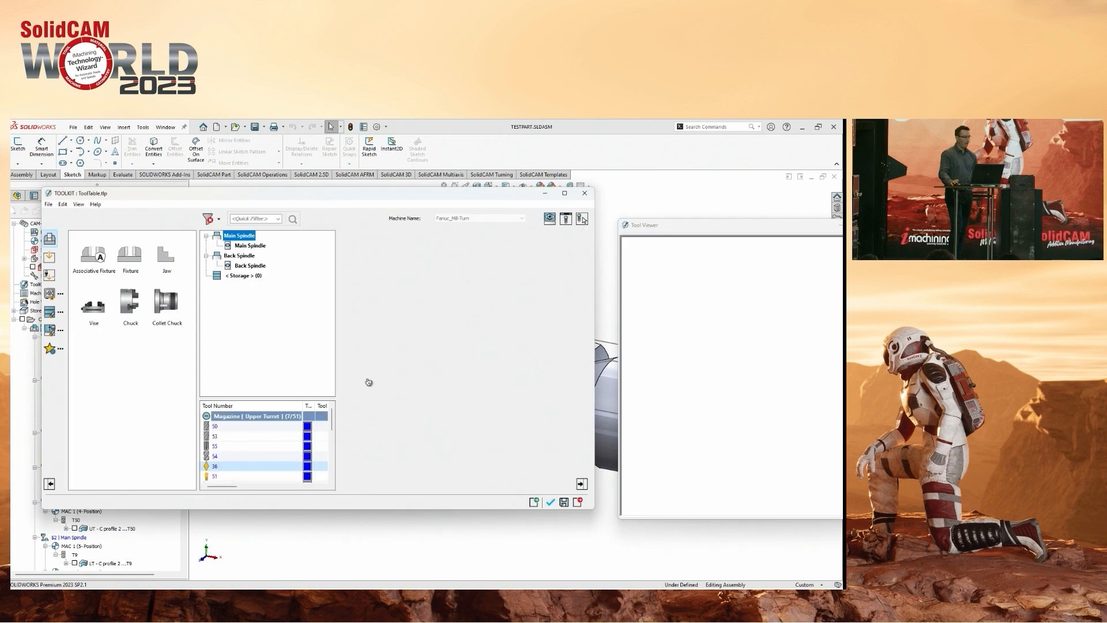
Narrow the fixture type palette to a single column and look through the available fixture types.
{"action": "left_click_drag", "start_coordinate": [185, 331], "coordinate": [171, 352]}
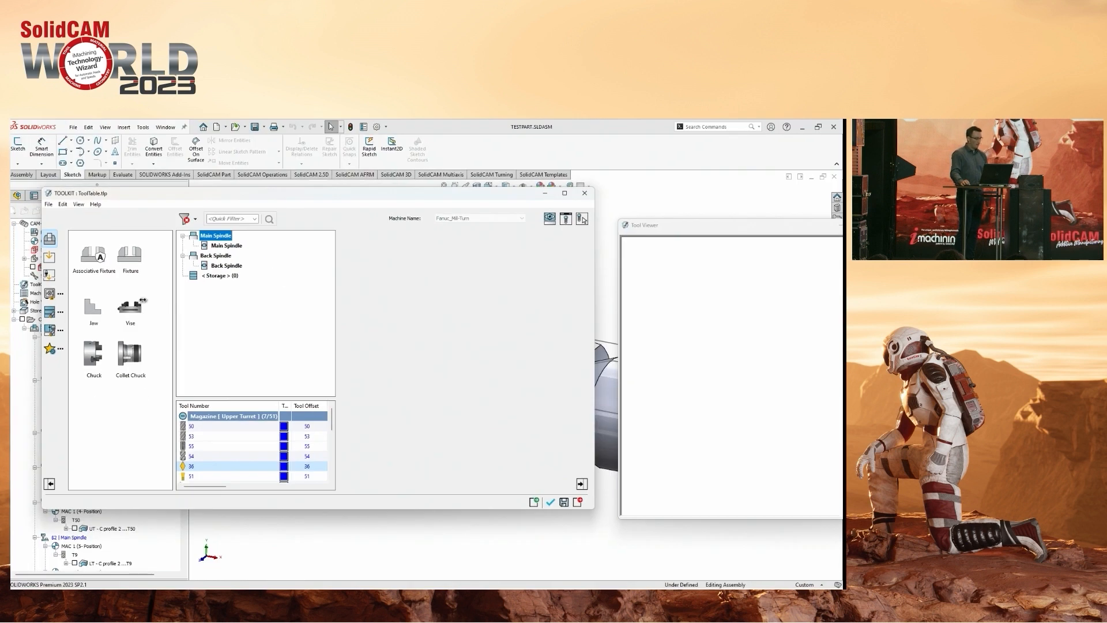
{"action": "left_click_drag", "start_coordinate": [142, 299], "coordinate": [130, 279]}
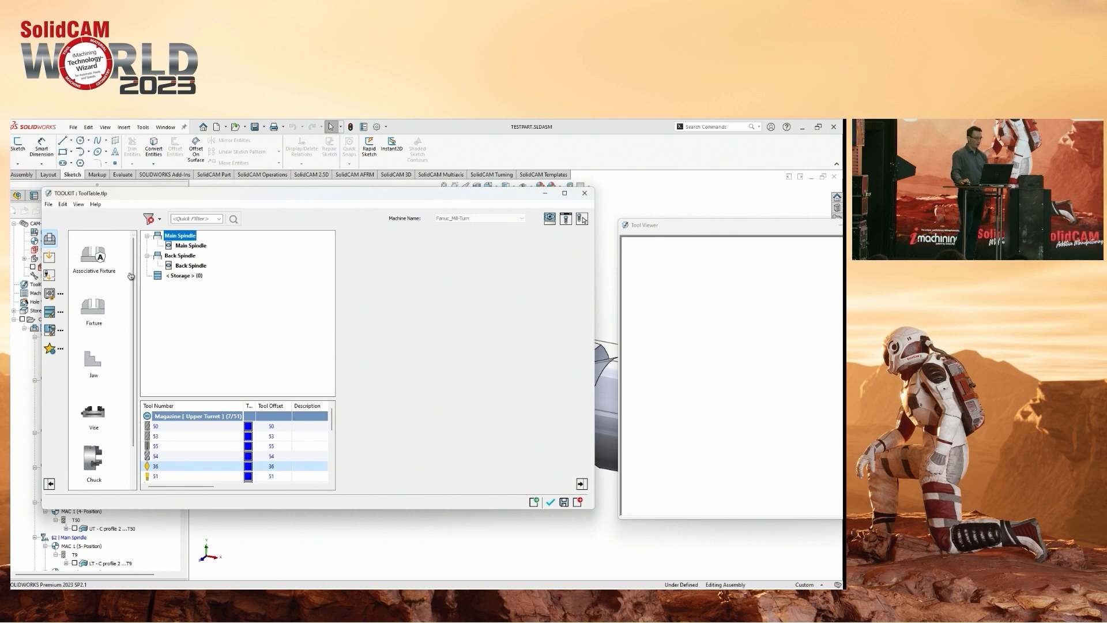
{"action": "left_click_drag", "start_coordinate": [83, 277], "coordinate": [125, 279]}
{"action": "mouse_move", "coordinate": [76, 293]}
{"action": "left_mouse_down"}
{"action": "mouse_move", "coordinate": [119, 364]}
{"action": "mouse_move", "coordinate": [115, 382]}
{"action": "left_mouse_up"}
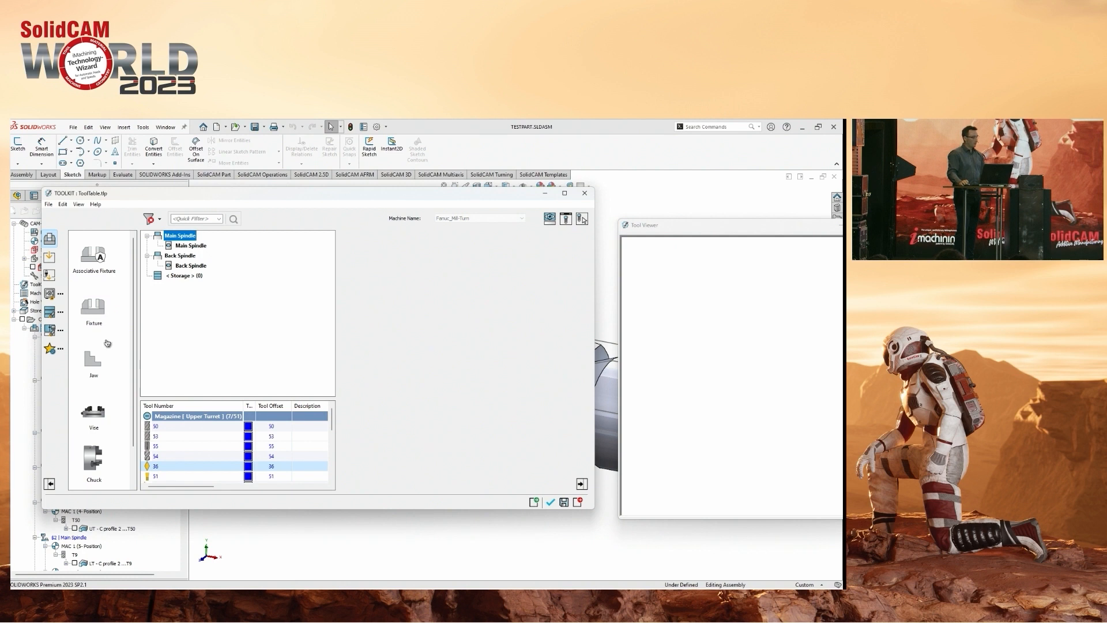
{"action": "scroll", "coordinate": [108, 364], "scroll_direction": "down", "scroll_amount": 1}
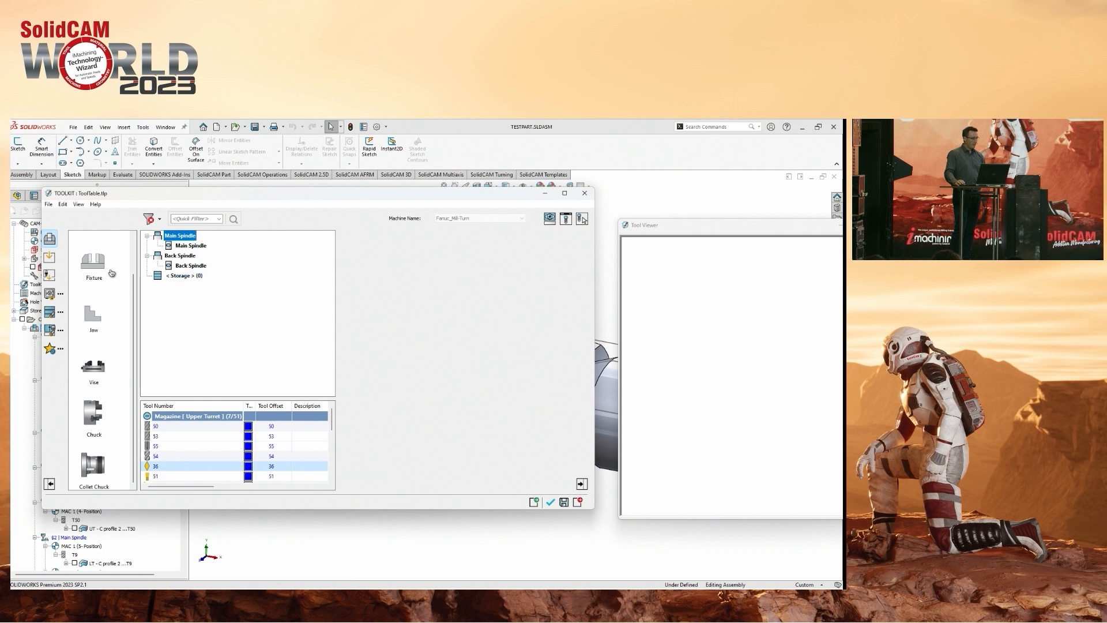
{"action": "scroll", "coordinate": [106, 271], "scroll_direction": "up", "scroll_amount": 2}
Move the Toolkit window clear of the model and show the hidden collet component in the assembly.
{"action": "left_click_drag", "start_coordinate": [256, 196], "coordinate": [273, 478]}
{"action": "middle_click_drag", "start_coordinate": [289, 298], "coordinate": [324, 294], "text": "ctrl"}
{"action": "scroll", "coordinate": [341, 344], "scroll_direction": "up", "scroll_amount": 3}
{"action": "mouse_move", "coordinate": [358, 344]}
{"action": "middle_mouse_down", "text": "ctrl"}
{"action": "mouse_move", "coordinate": [373, 351]}
{"action": "mouse_move", "coordinate": [361, 350]}
{"action": "mouse_move", "coordinate": [369, 333]}
{"action": "middle_mouse_up", "text": "ctrl"}
{"action": "key", "text": "shift+Tab"}
{"action": "scroll", "coordinate": [334, 337], "scroll_direction": "up", "scroll_amount": 3}
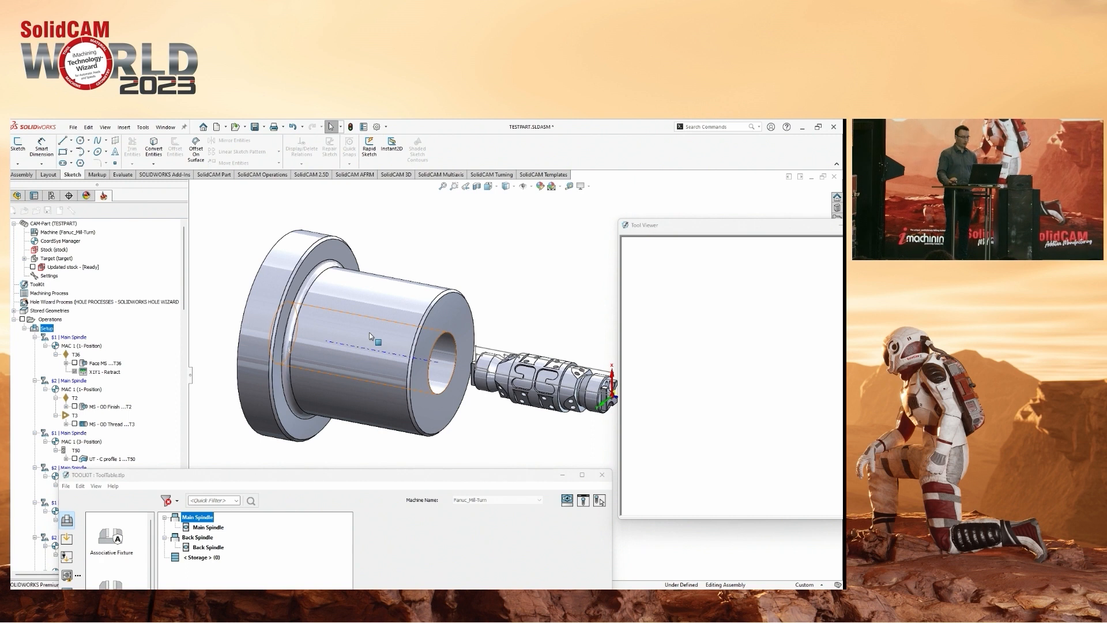
Add an associative fixture to the Main Spindle, using the collet solid imported from CAD with the name Collet.
{"action": "left_click_drag", "start_coordinate": [318, 484], "coordinate": [287, 398]}
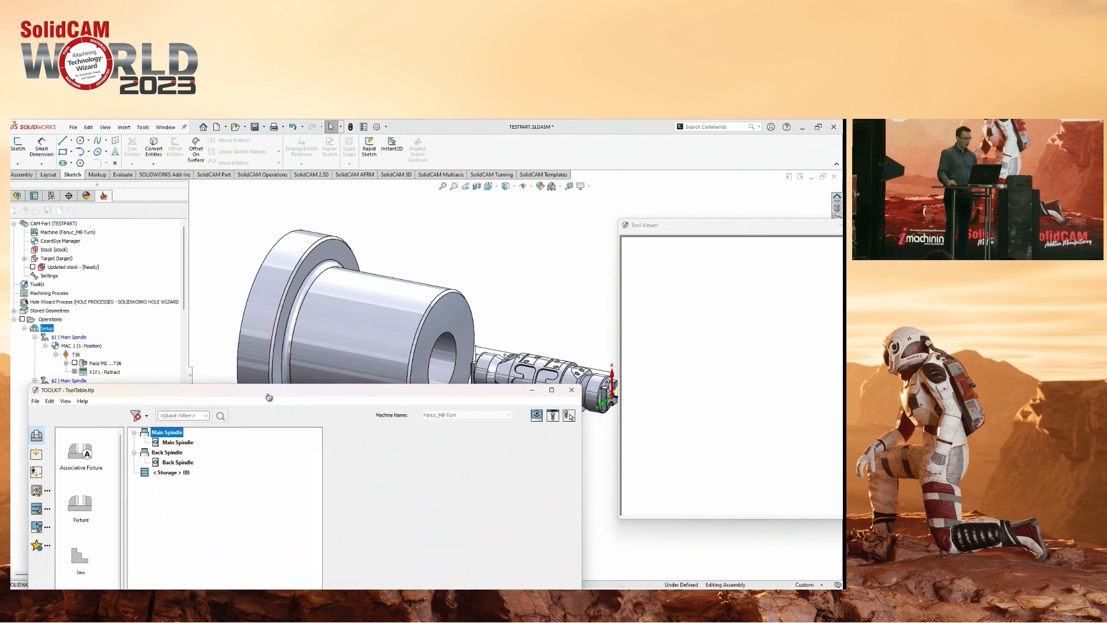
{"action": "left_click_drag", "start_coordinate": [81, 464], "coordinate": [176, 443]}
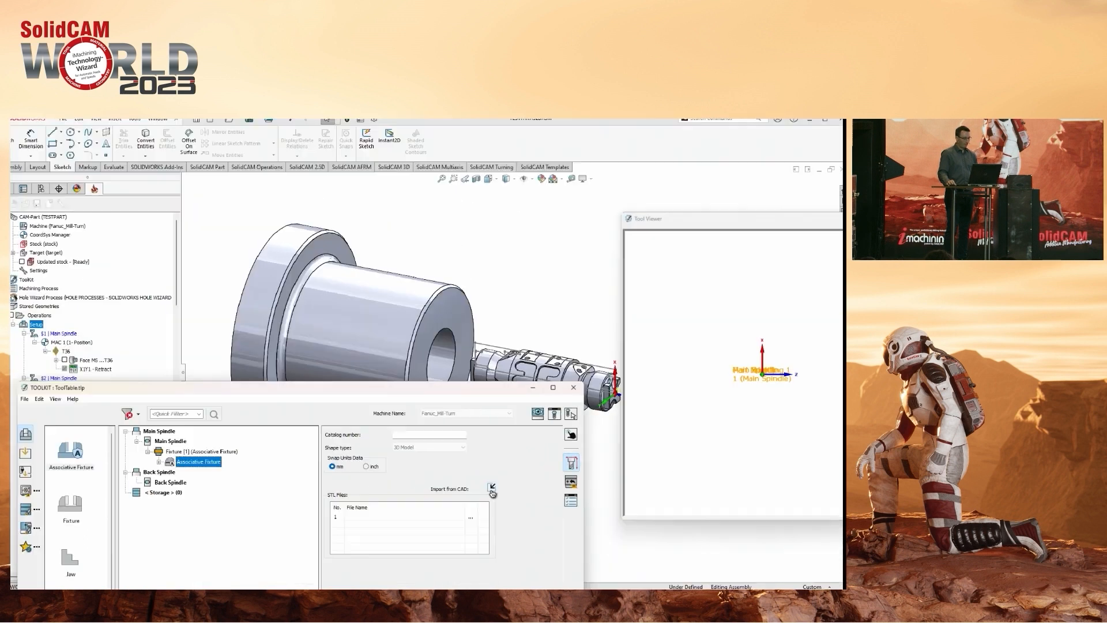
{"action": "left_click", "coordinate": [492, 488]}
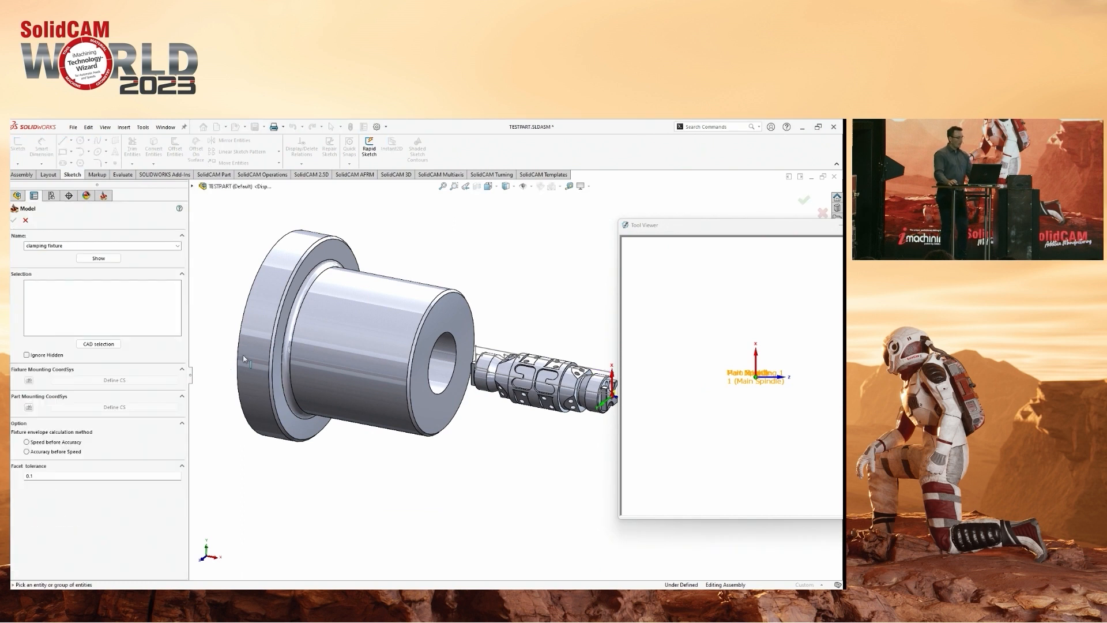
{"action": "left_click", "coordinate": [340, 372]}
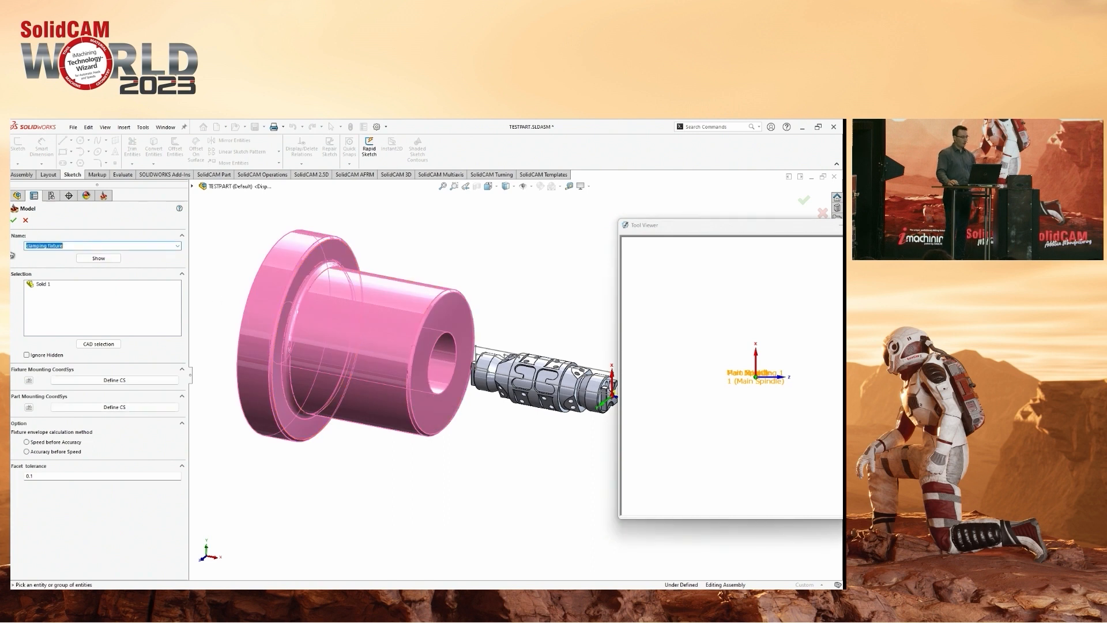
{"action": "type", "text": "Collet"}
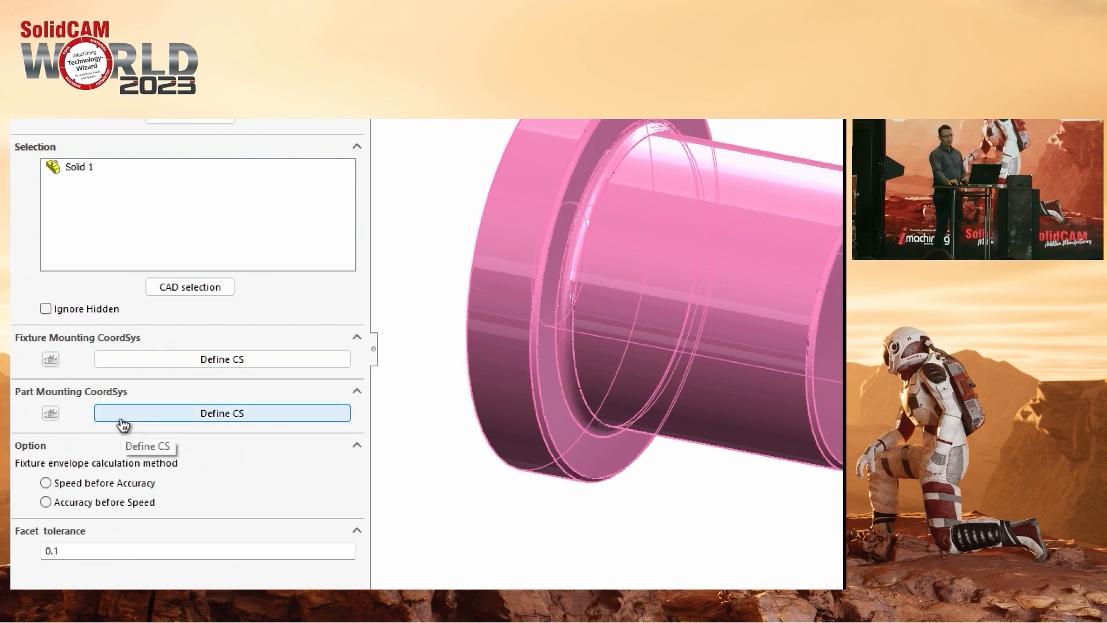
Define the fixture mounting coordinate system from the flange's outer cylindrical face, with its Z level on the collet's rear flange face.
{"action": "left_click", "coordinate": [170, 406]}
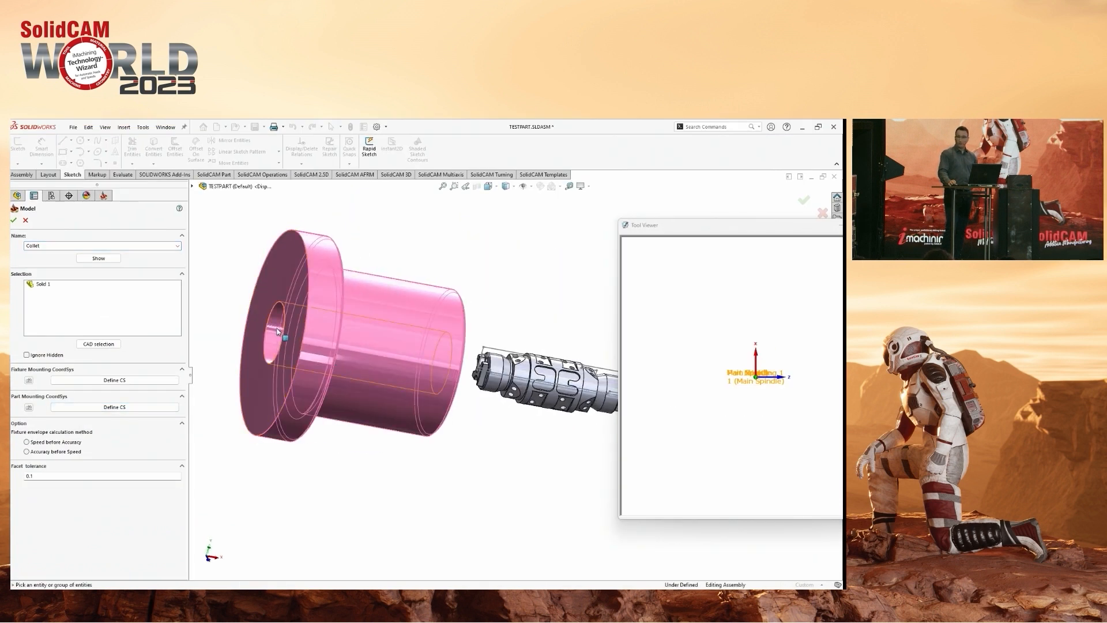
{"action": "middle_click_drag", "start_coordinate": [277, 331], "coordinate": [398, 365]}
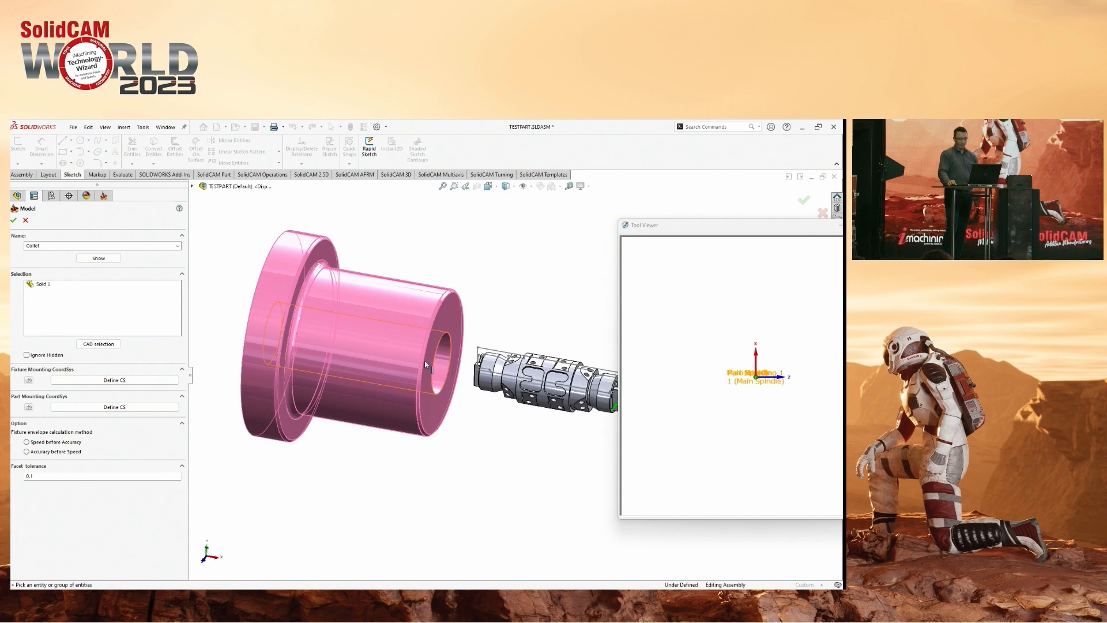
{"action": "left_click", "coordinate": [105, 380]}
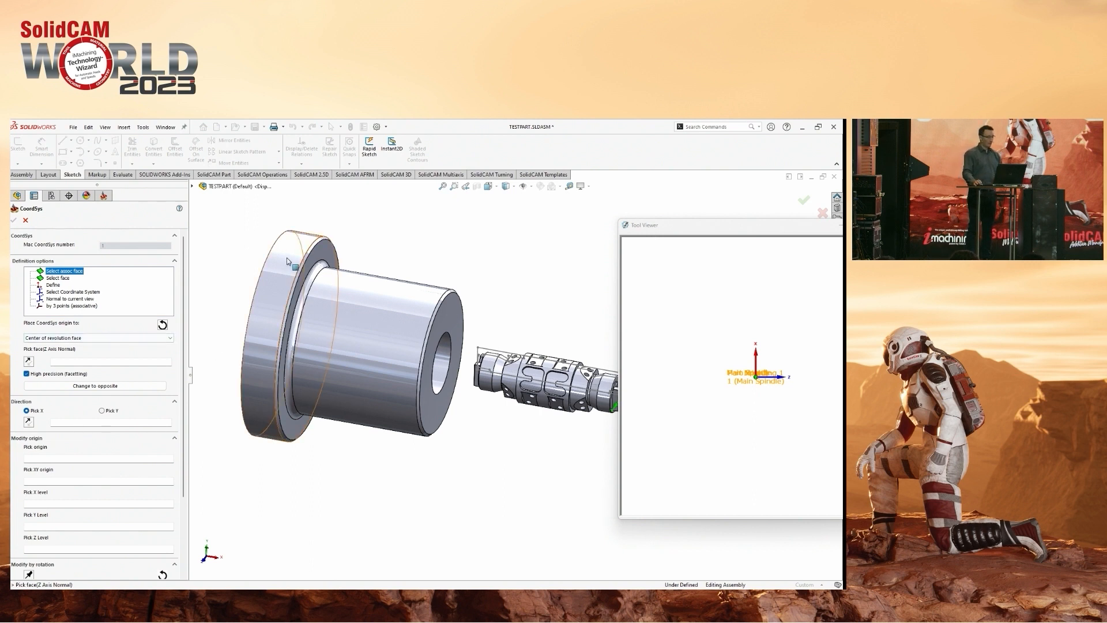
{"action": "left_click", "coordinate": [286, 348]}
{"action": "scroll", "coordinate": [422, 368], "scroll_direction": "down", "scroll_amount": 5}
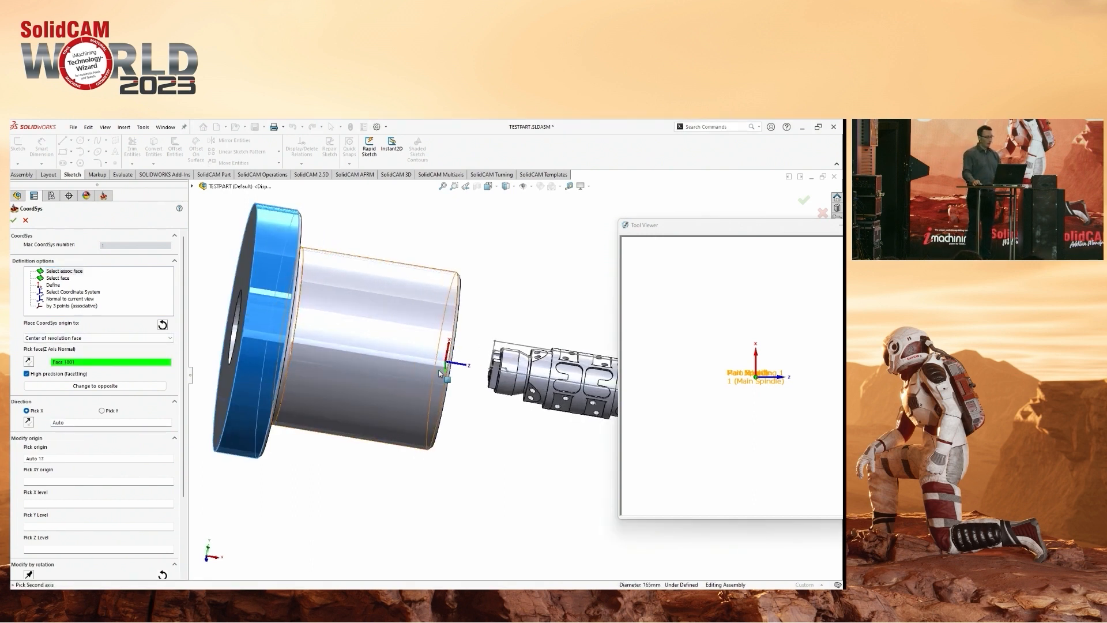
{"action": "scroll", "coordinate": [464, 339], "scroll_direction": "up", "scroll_amount": 2}
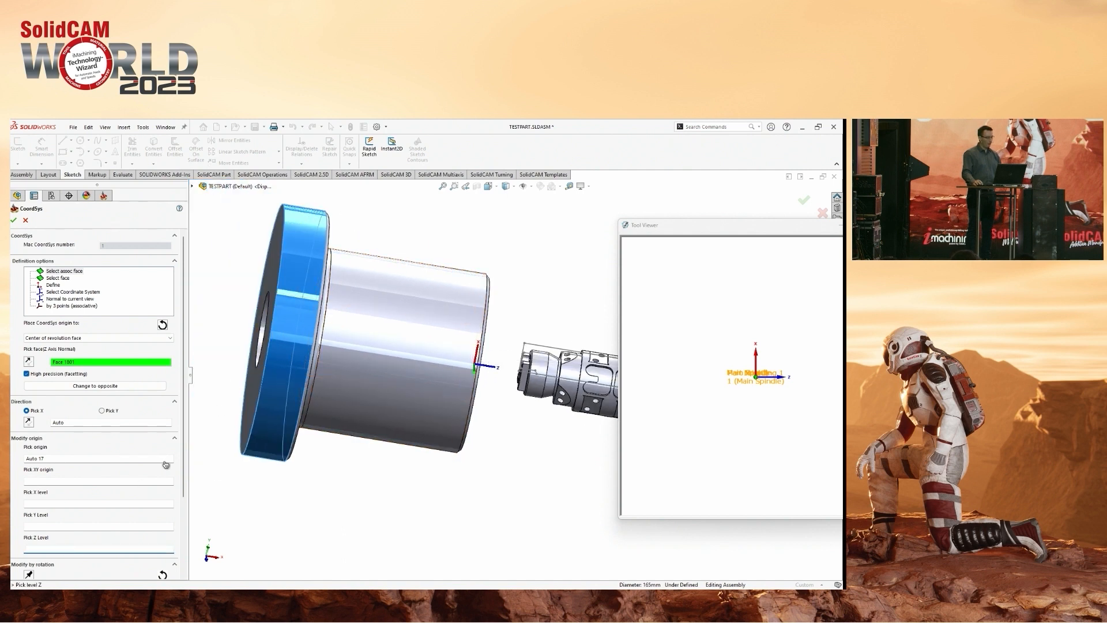
{"action": "left_click", "coordinate": [273, 299]}
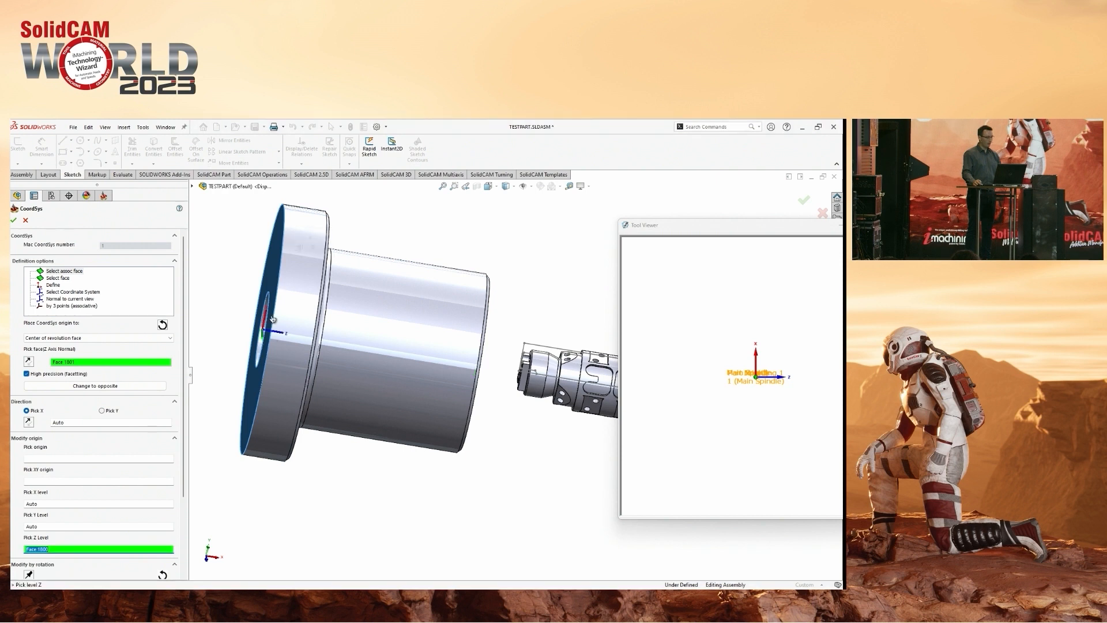
{"action": "scroll", "coordinate": [303, 329], "scroll_direction": "down", "scroll_amount": 1}
{"action": "middle_click_drag", "start_coordinate": [303, 328], "coordinate": [271, 321]}
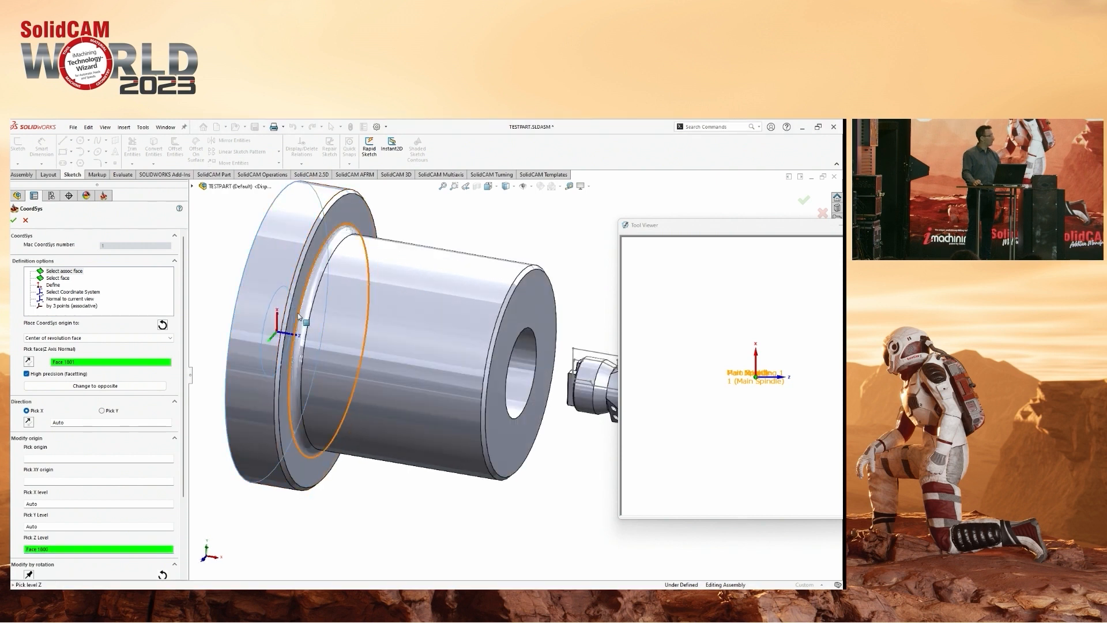
{"action": "left_click", "coordinate": [18, 218]}
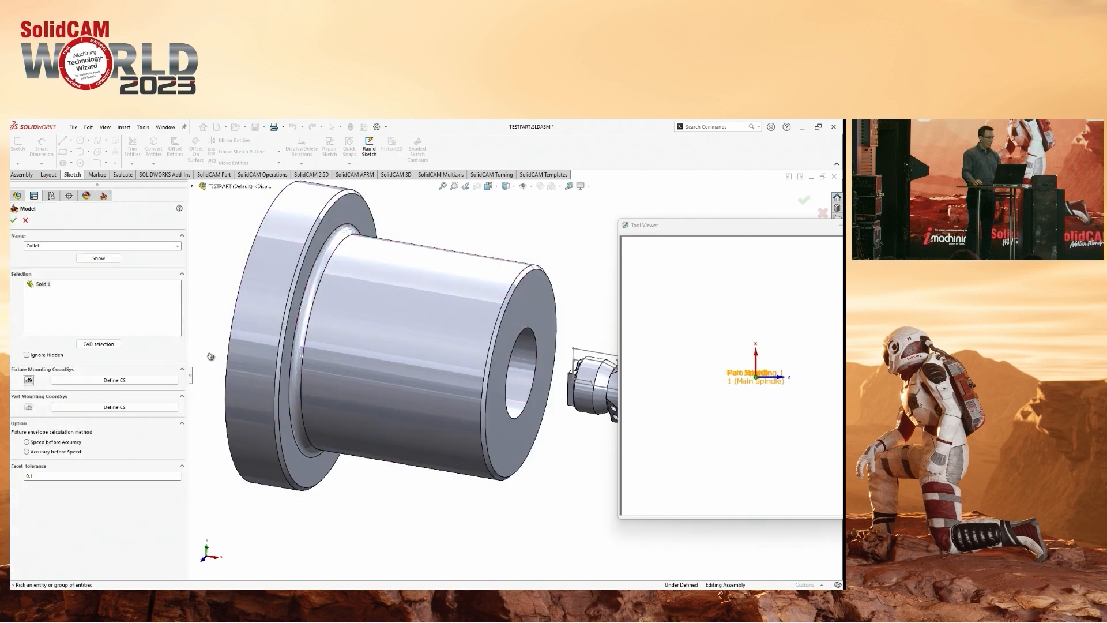
Define the part mounting coordinate system from the flange's cylindrical face with Z level on the collet's front end face, and display both mounting systems.
{"action": "left_click", "coordinate": [97, 407]}
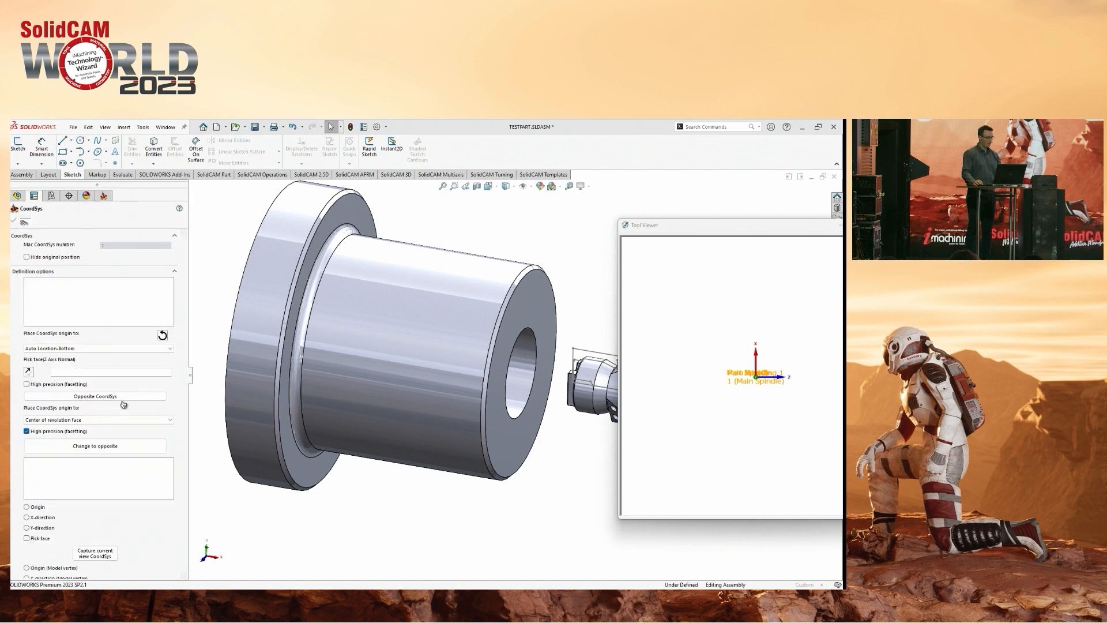
{"action": "left_click", "coordinate": [281, 261]}
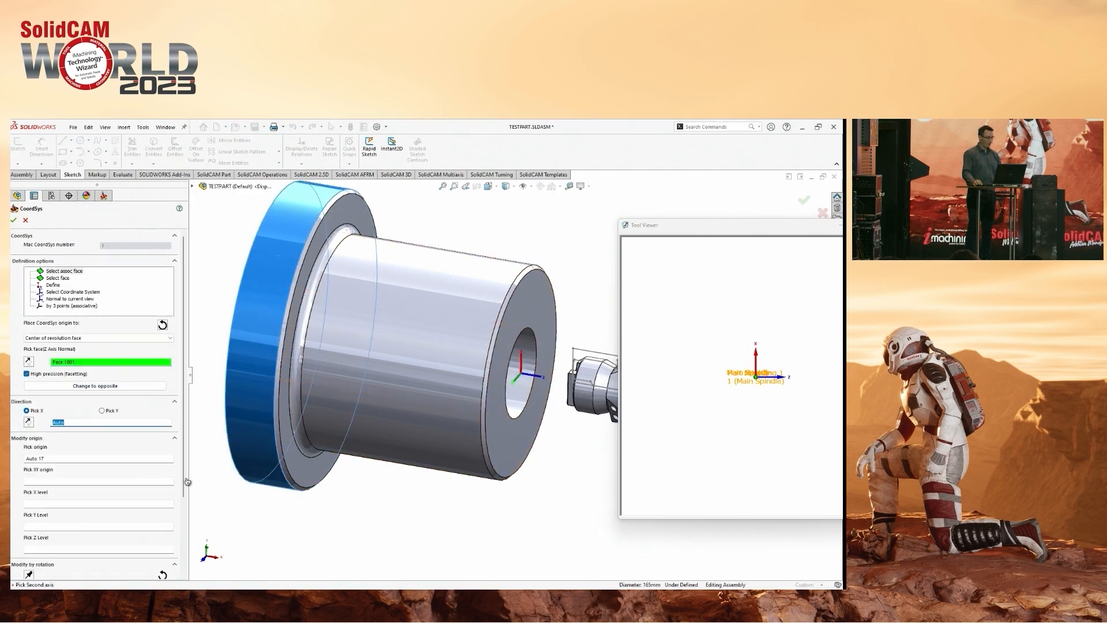
{"action": "left_click", "coordinate": [57, 548]}
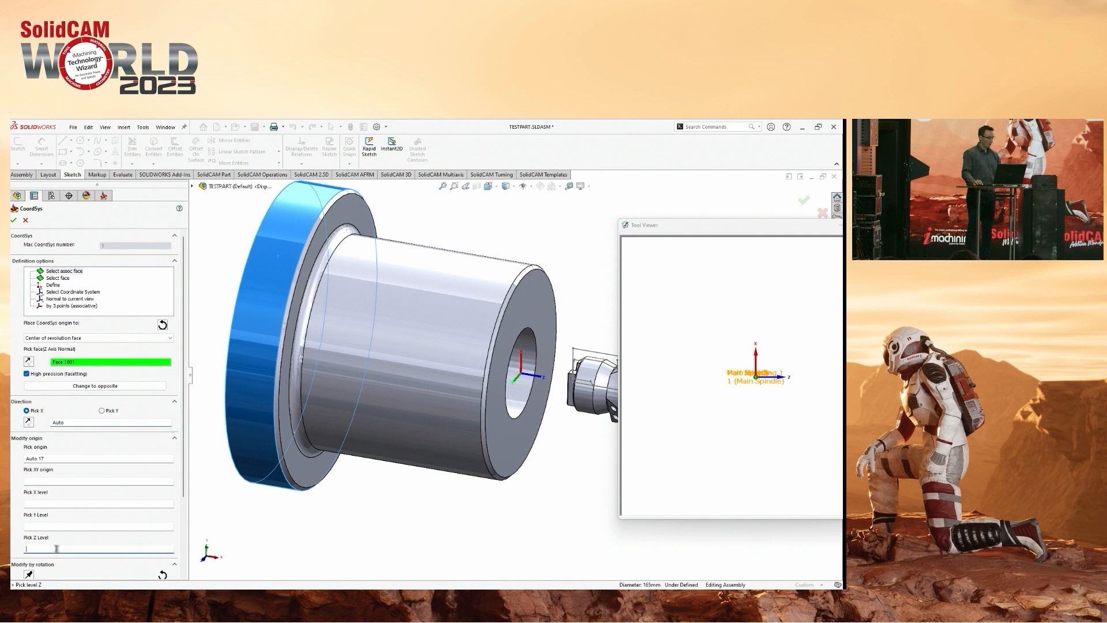
{"action": "left_click", "coordinate": [546, 319]}
{"action": "left_click", "coordinate": [13, 219]}
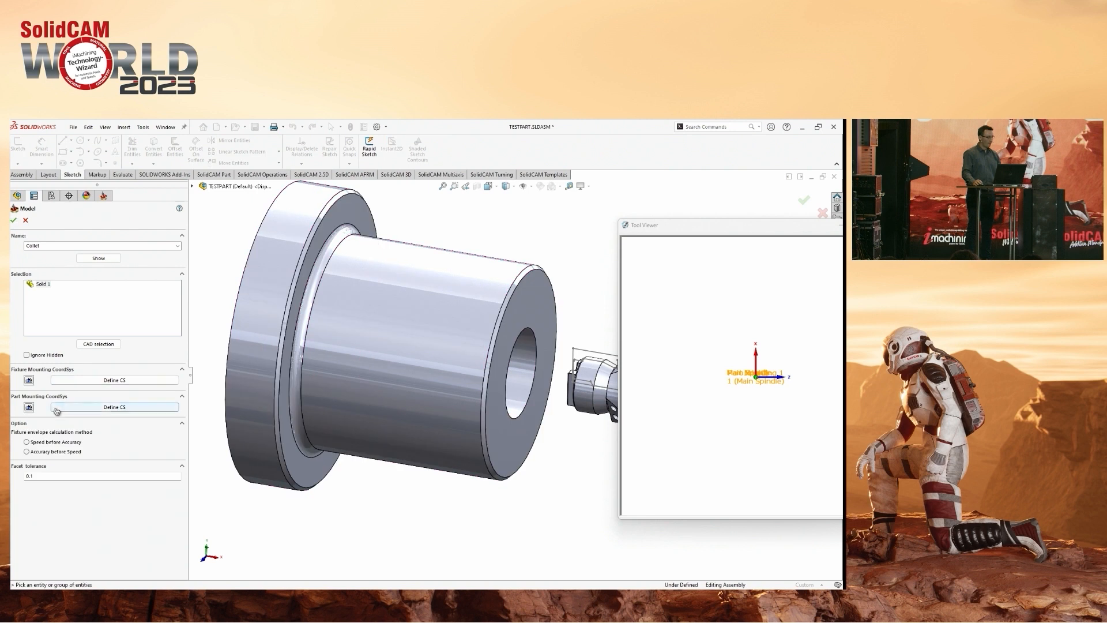
{"action": "left_click", "coordinate": [29, 380]}
{"action": "left_click", "coordinate": [29, 407]}
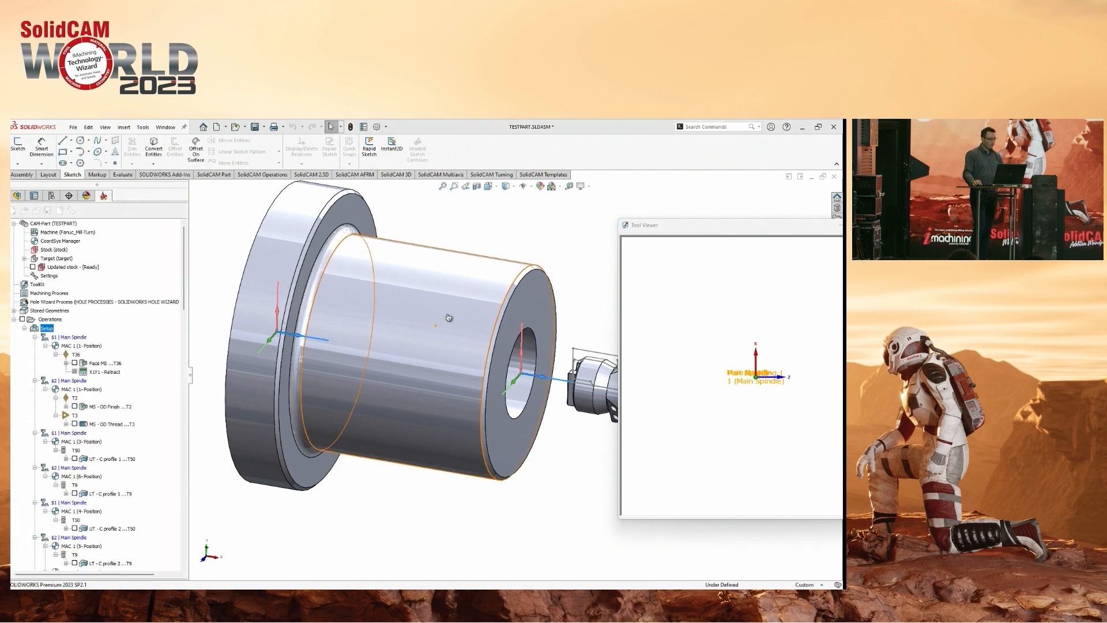
Inspect the Collet fixture and its coordinate systems in an enlarged Tool Viewer, and view the settings of its Part Mounting 1 entry.
{"action": "left_click_drag", "start_coordinate": [372, 398], "coordinate": [359, 216]}
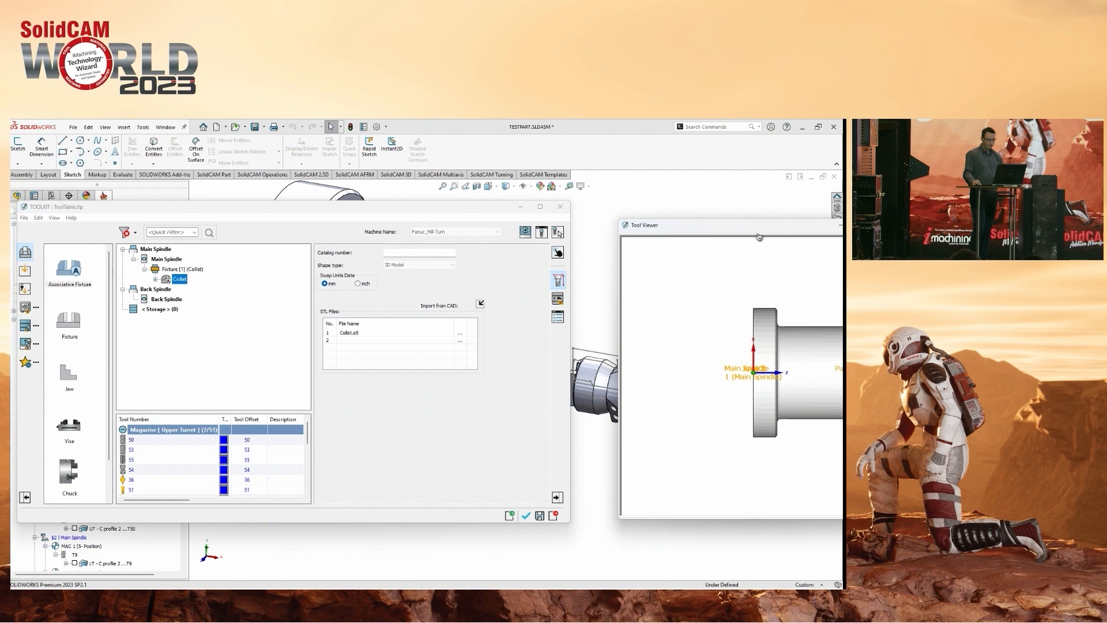
{"action": "left_click_drag", "start_coordinate": [729, 224], "coordinate": [843, 236]}
{"action": "middle_click_drag", "start_coordinate": [743, 369], "coordinate": [731, 368]}
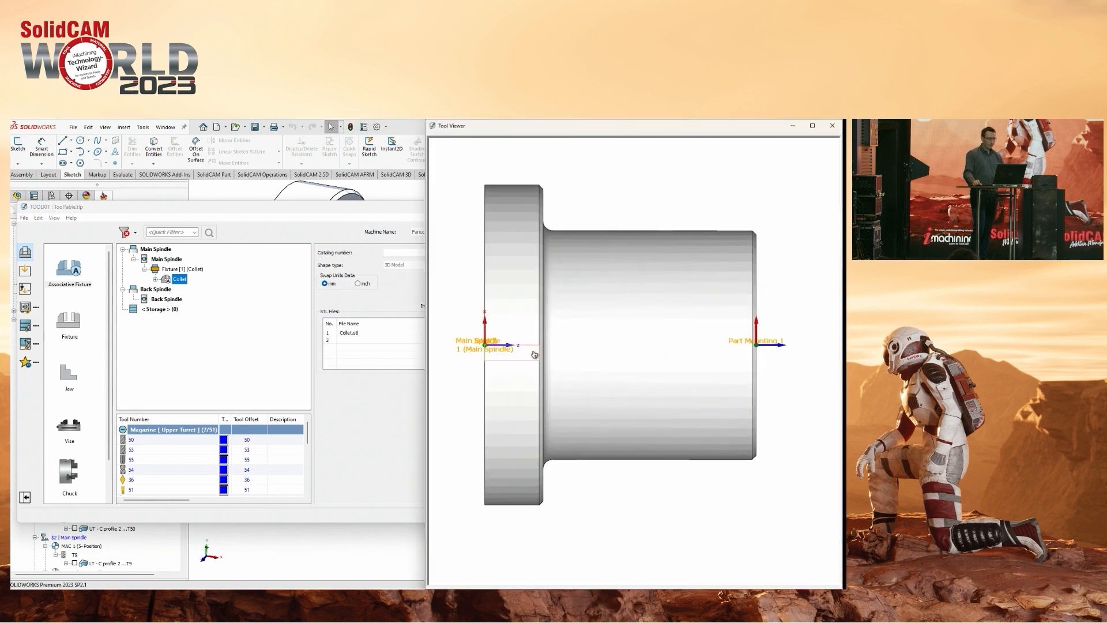
{"action": "middle_click_drag", "start_coordinate": [505, 360], "coordinate": [497, 364]}
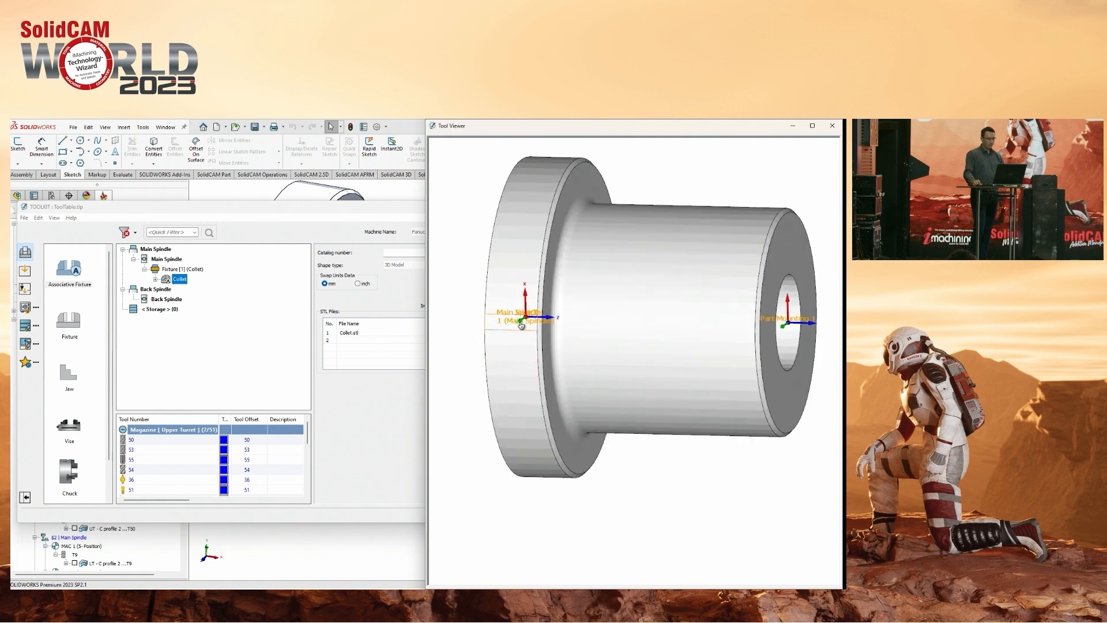
{"action": "middle_click_drag", "start_coordinate": [521, 326], "coordinate": [537, 320]}
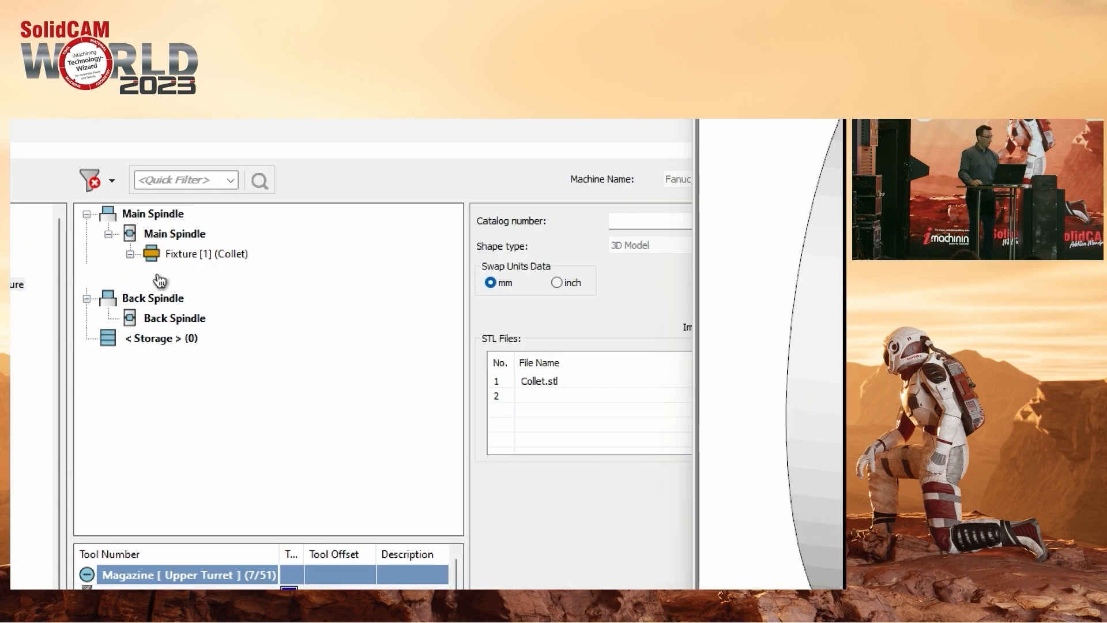
{"action": "left_click", "coordinate": [155, 280]}
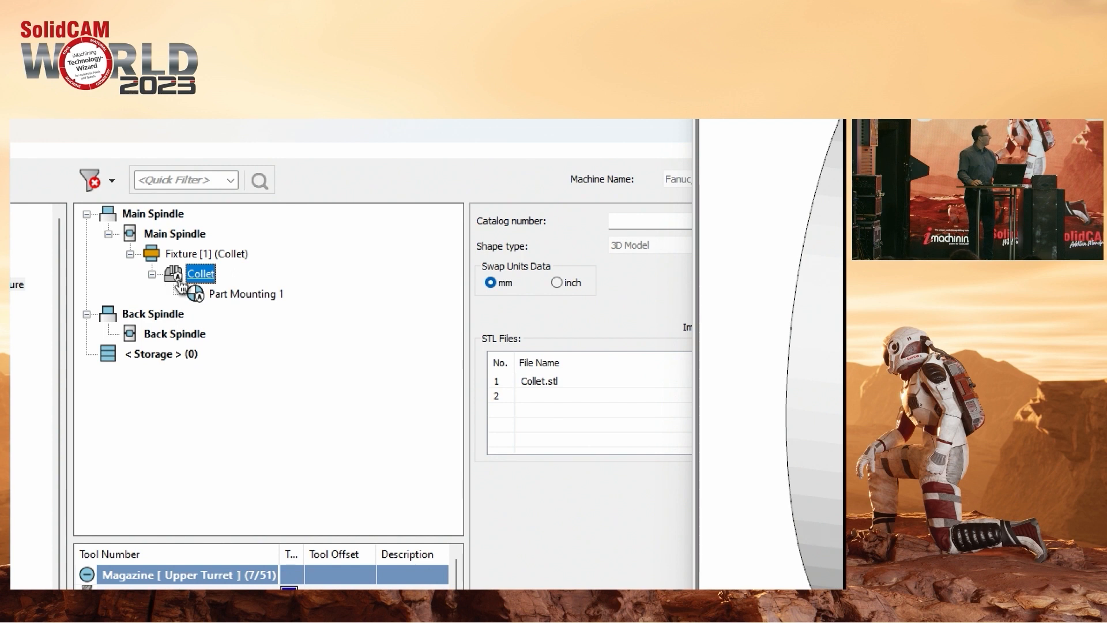
{"action": "left_click", "coordinate": [230, 296]}
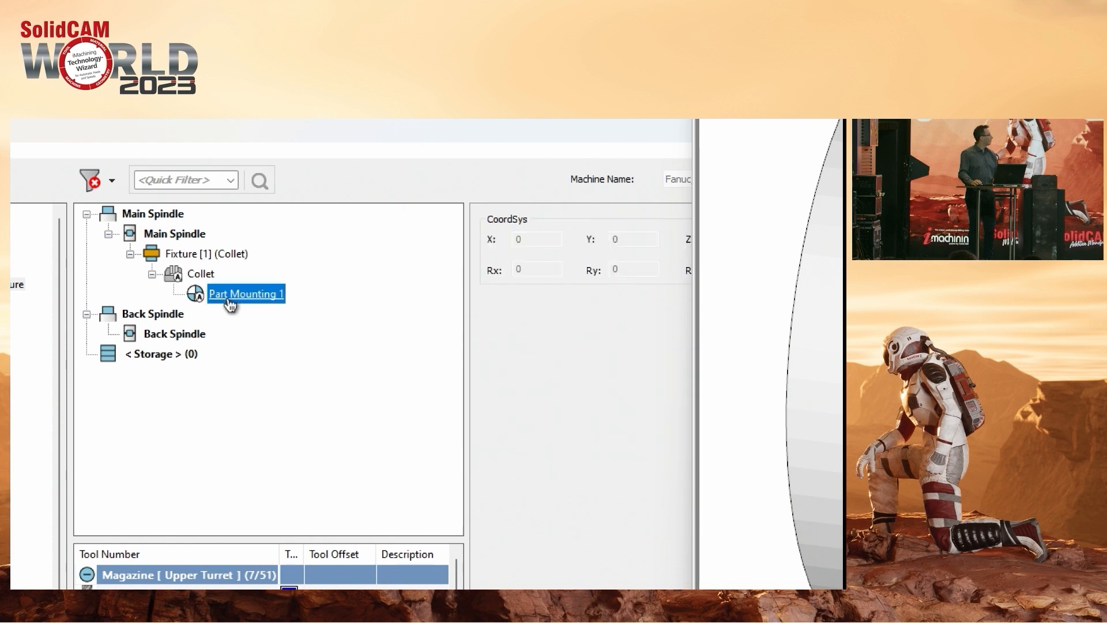
Close the Tool Viewer and examine the collet mounted on the Main Spindle in an enlarged Machine Preview.
{"action": "left_click_drag", "start_coordinate": [466, 359], "coordinate": [326, 364]}
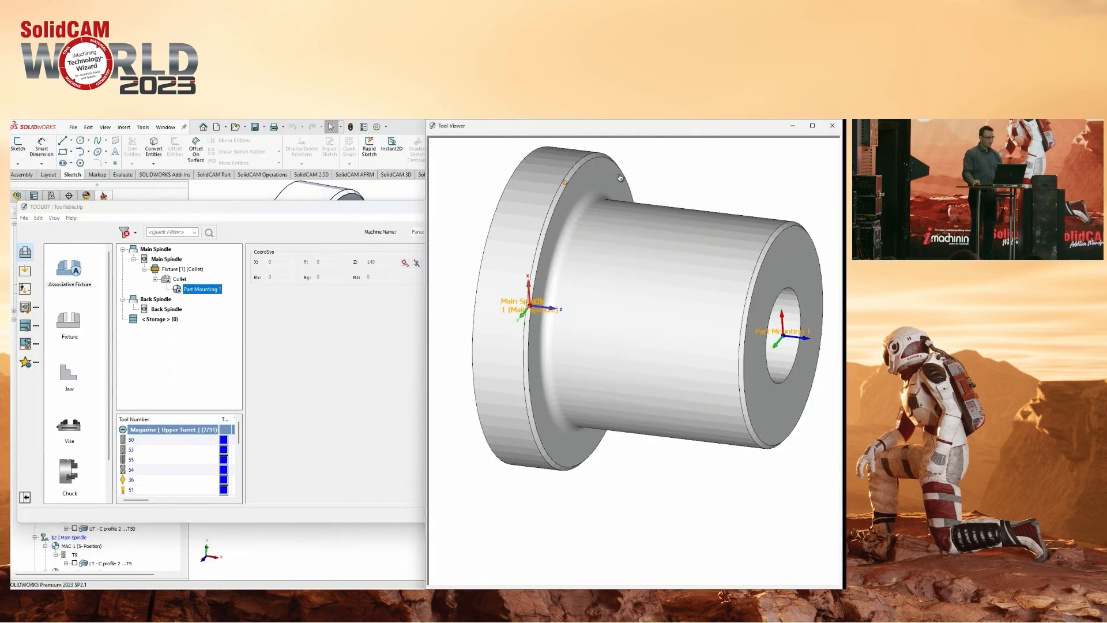
{"action": "left_click", "coordinate": [834, 126]}
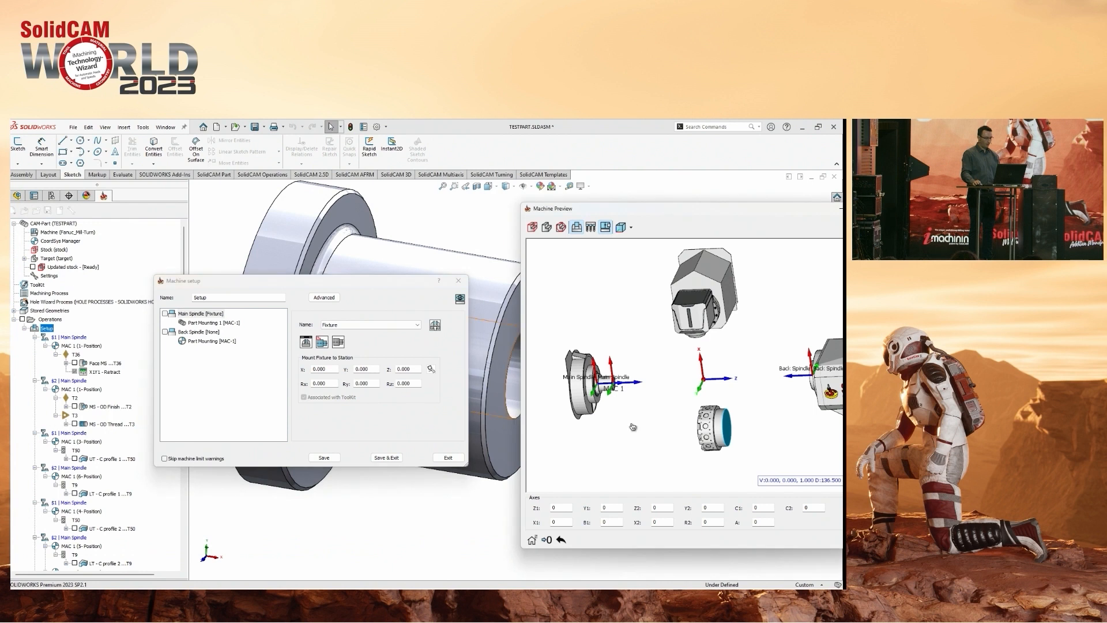
{"action": "scroll", "coordinate": [606, 403], "scroll_direction": "up", "scroll_amount": 5}
{"action": "left_click_drag", "start_coordinate": [703, 215], "coordinate": [843, 242]}
{"action": "middle_click_drag", "start_coordinate": [702, 353], "coordinate": [681, 323]}
{"action": "scroll", "coordinate": [652, 227], "scroll_direction": "up", "scroll_amount": 2}
{"action": "scroll", "coordinate": [689, 351], "scroll_direction": "up", "scroll_amount": 3}
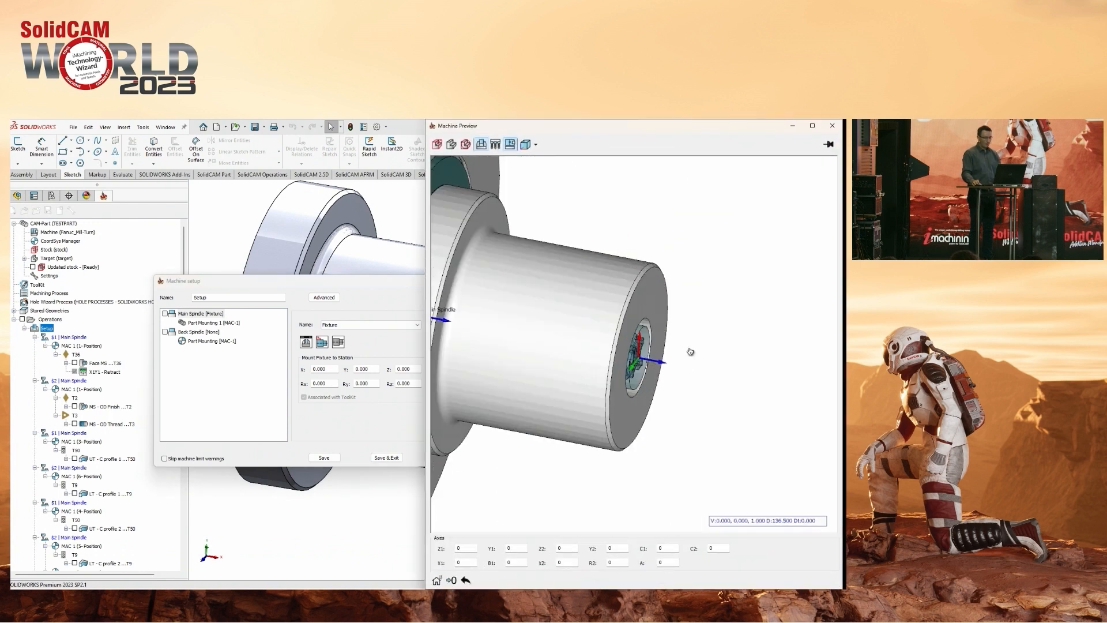
{"action": "middle_click_drag", "start_coordinate": [633, 353], "coordinate": [712, 358], "text": "ctrl"}
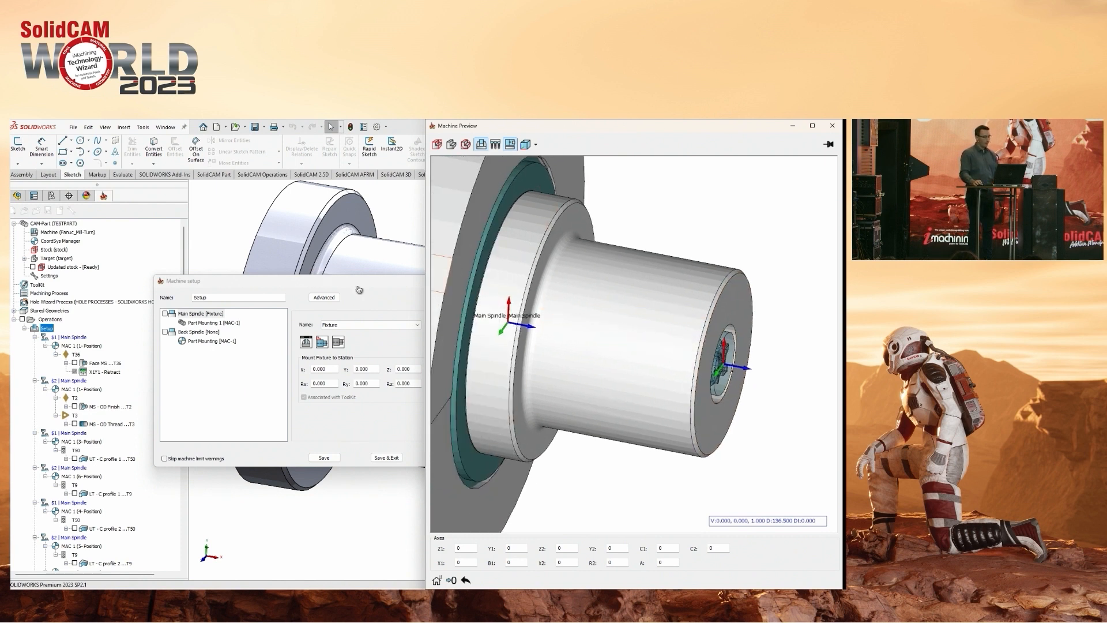
Set the workpiece Z offset of the Main Spindle's Part Mounting 1 to 80 and save the machine setup.
{"action": "left_click_drag", "start_coordinate": [271, 281], "coordinate": [164, 287]}
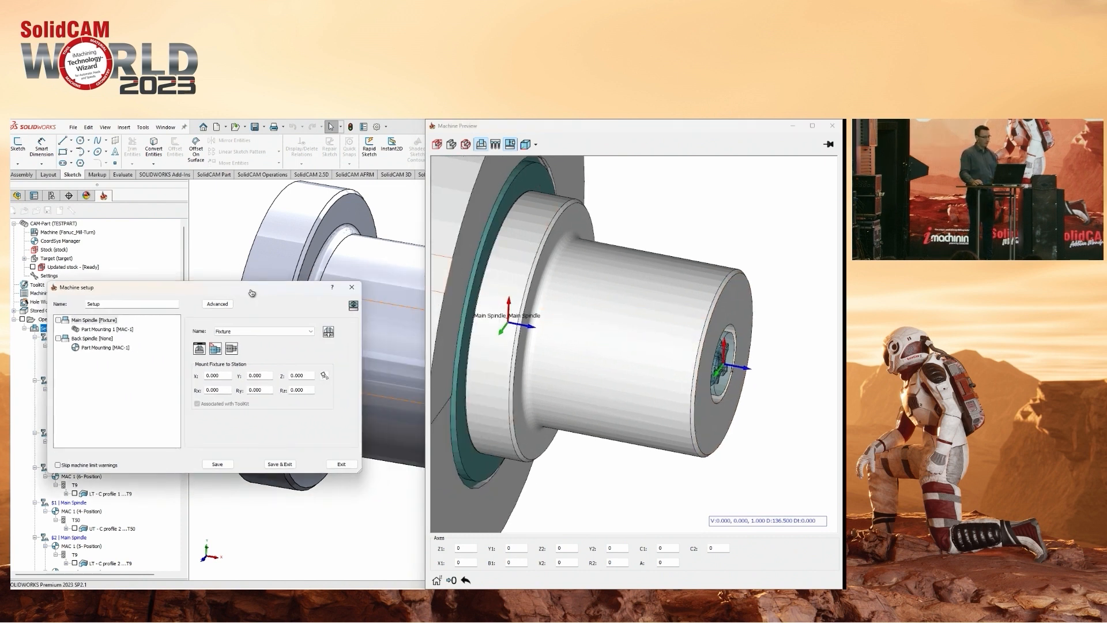
{"action": "left_click", "coordinate": [99, 329]}
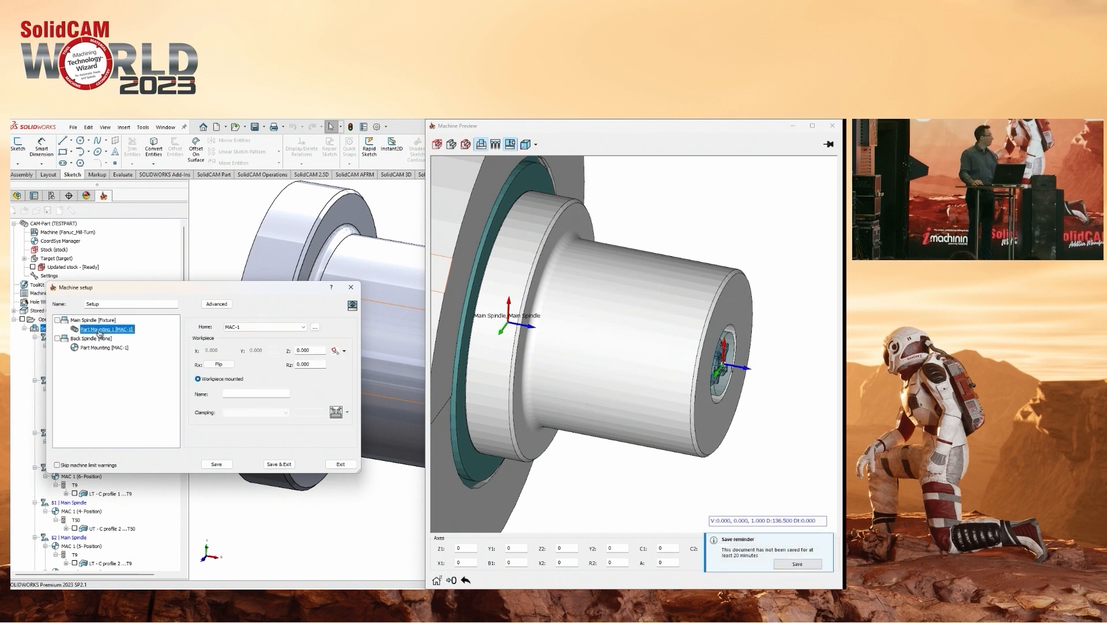
{"action": "left_click", "coordinate": [320, 351]}
{"action": "scroll", "coordinate": [319, 351], "scroll_direction": "up", "scroll_amount": 3}
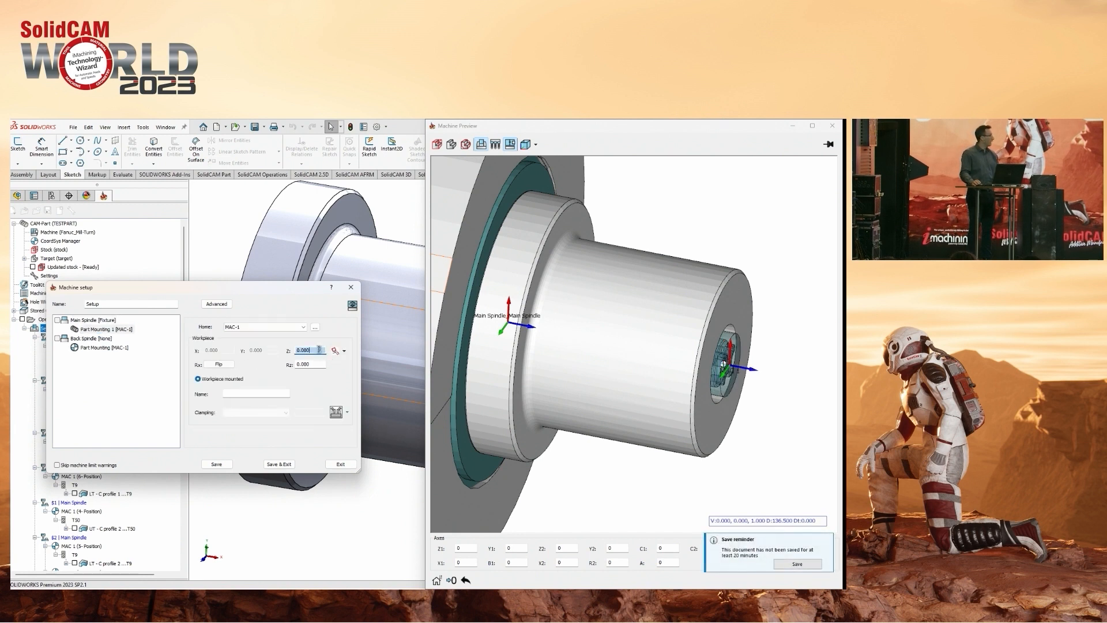
{"action": "scroll", "coordinate": [320, 351], "scroll_direction": "up", "scroll_amount": 20}
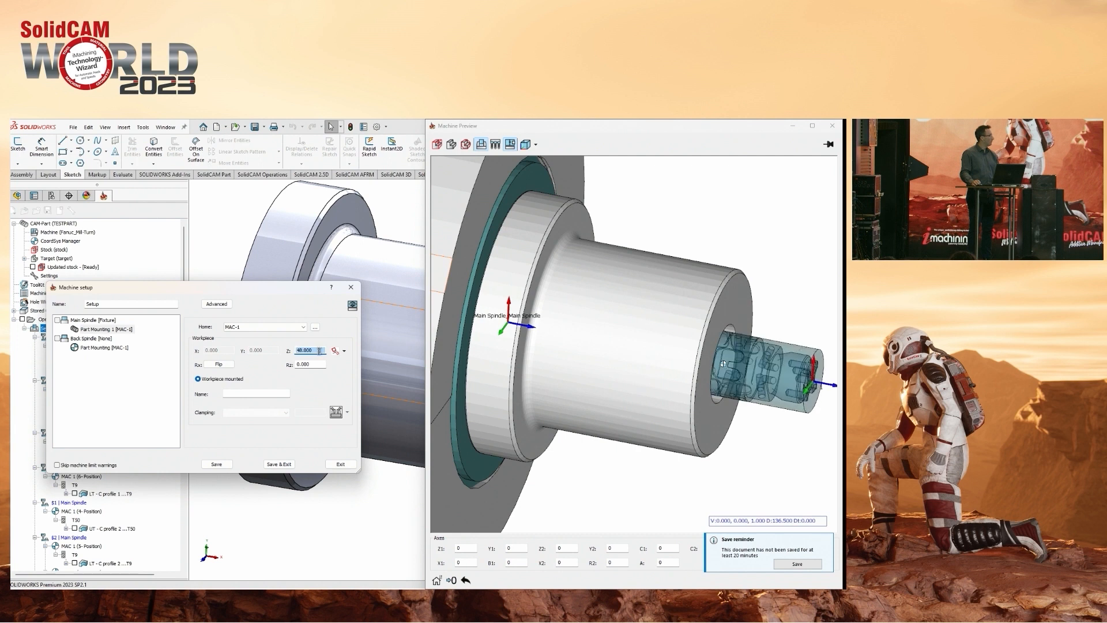
{"action": "scroll", "coordinate": [319, 350], "scroll_direction": "up", "scroll_amount": 20}
{"action": "middle_click_drag", "start_coordinate": [741, 354], "coordinate": [640, 348], "text": "ctrl"}
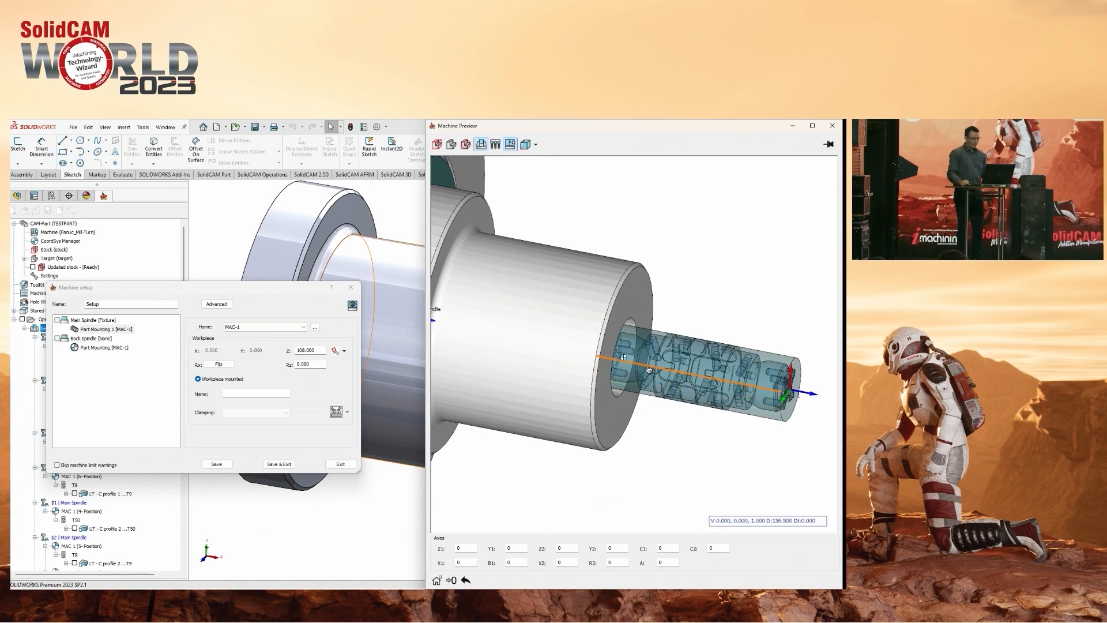
{"action": "double_click", "coordinate": [315, 349]}
{"action": "type", "text": "80"}
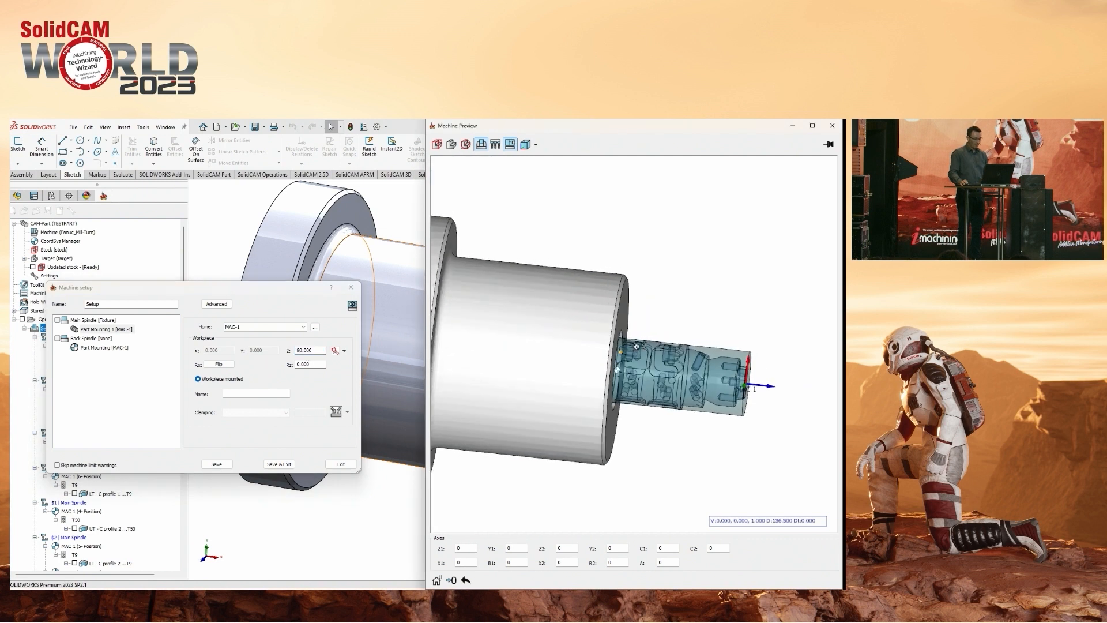
{"action": "middle_click_drag", "start_coordinate": [549, 396], "coordinate": [664, 363], "text": "ctrl"}
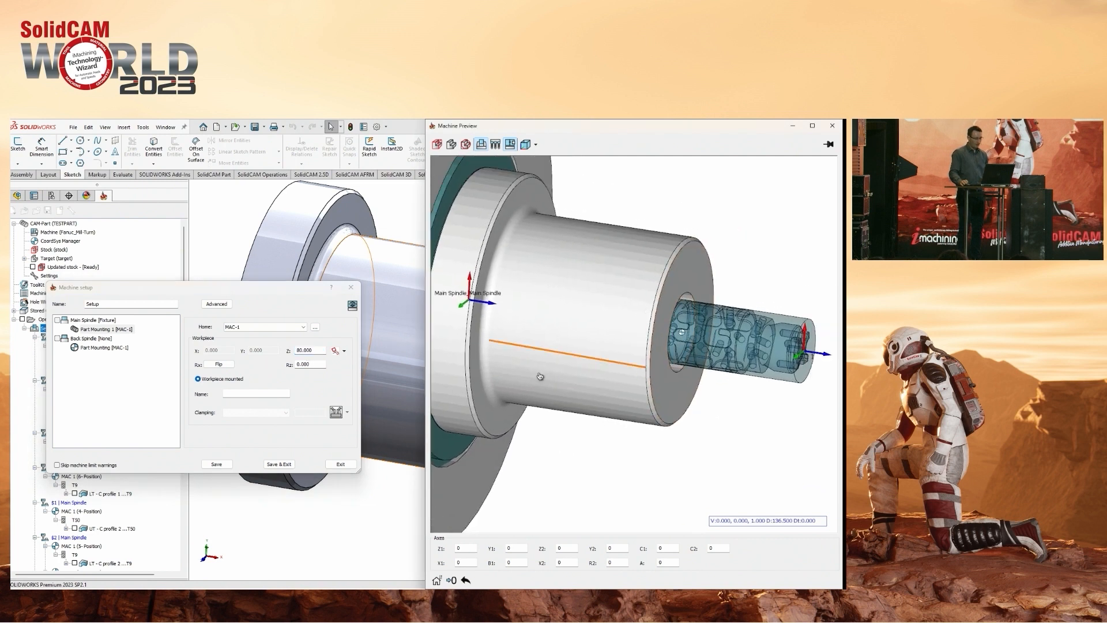
{"action": "left_click", "coordinate": [270, 465]}
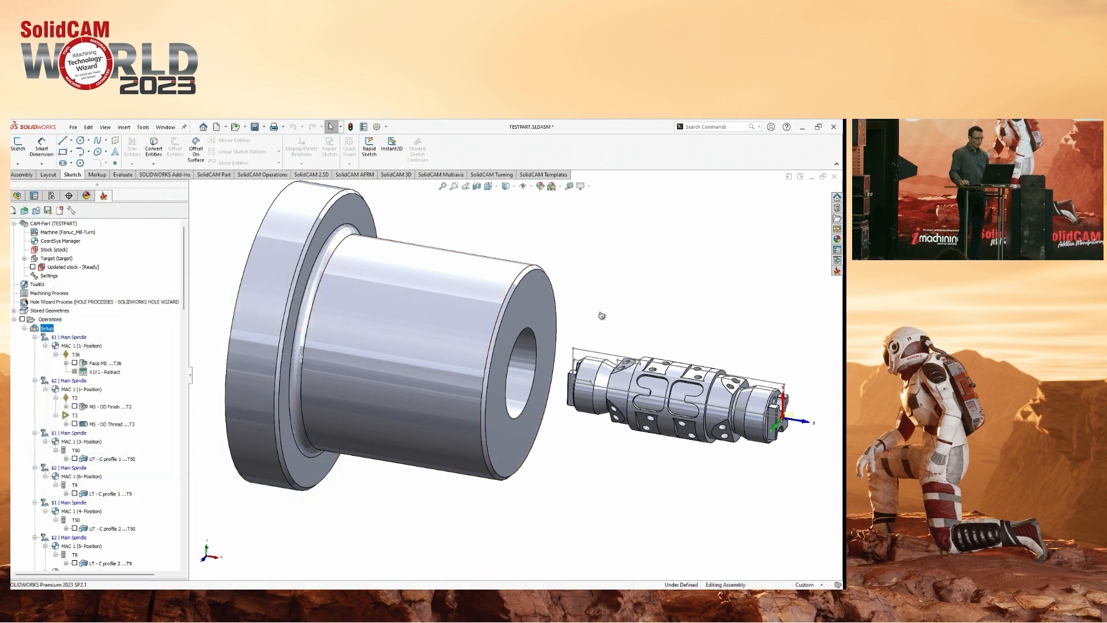
Hide the collet in the model and display the geometry of the MS - OD Finish operation that uses T2.
{"action": "key", "text": "Tab"}
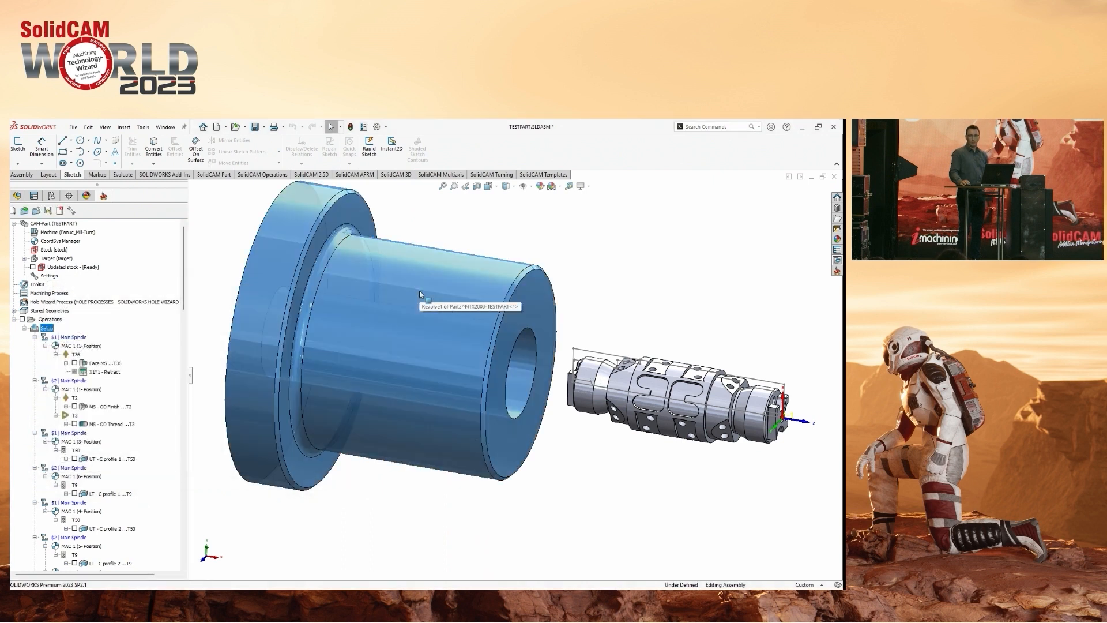
{"action": "middle_click_drag", "start_coordinate": [656, 349], "coordinate": [479, 325], "text": "ctrl"}
{"action": "scroll", "coordinate": [494, 365], "scroll_direction": "down", "scroll_amount": 2}
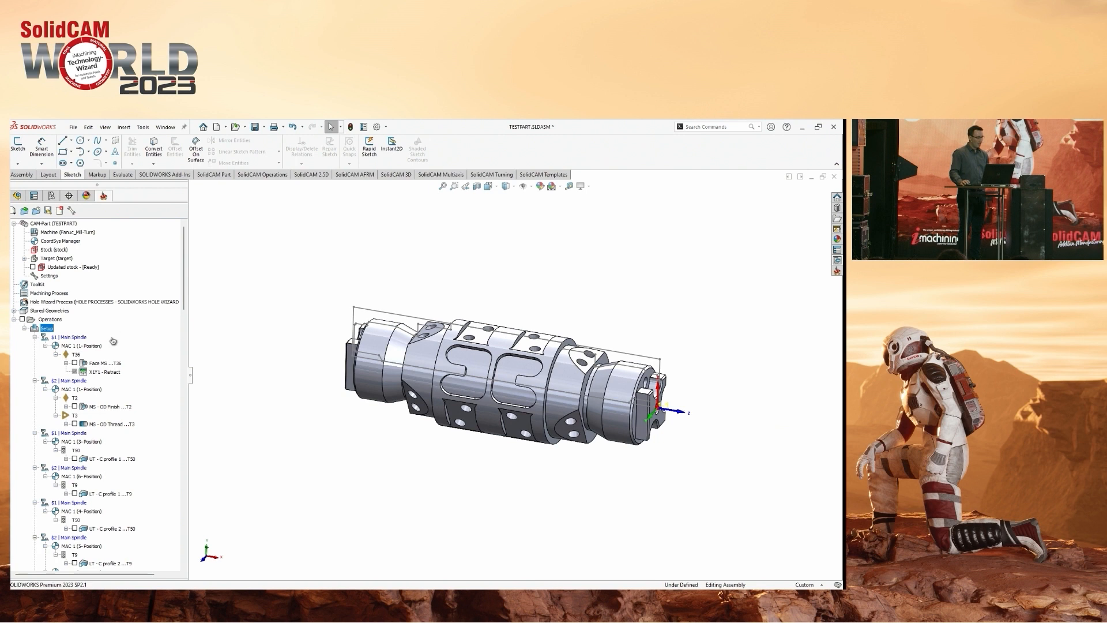
{"action": "left_click", "coordinate": [75, 407]}
{"action": "mouse_move", "coordinate": [536, 372]}
{"action": "middle_mouse_down"}
{"action": "mouse_move", "coordinate": [630, 327]}
{"action": "mouse_move", "coordinate": [651, 352]}
{"action": "mouse_move", "coordinate": [660, 332]}
{"action": "middle_mouse_up"}
{"action": "scroll", "coordinate": [655, 364], "scroll_direction": "down", "scroll_amount": 2}
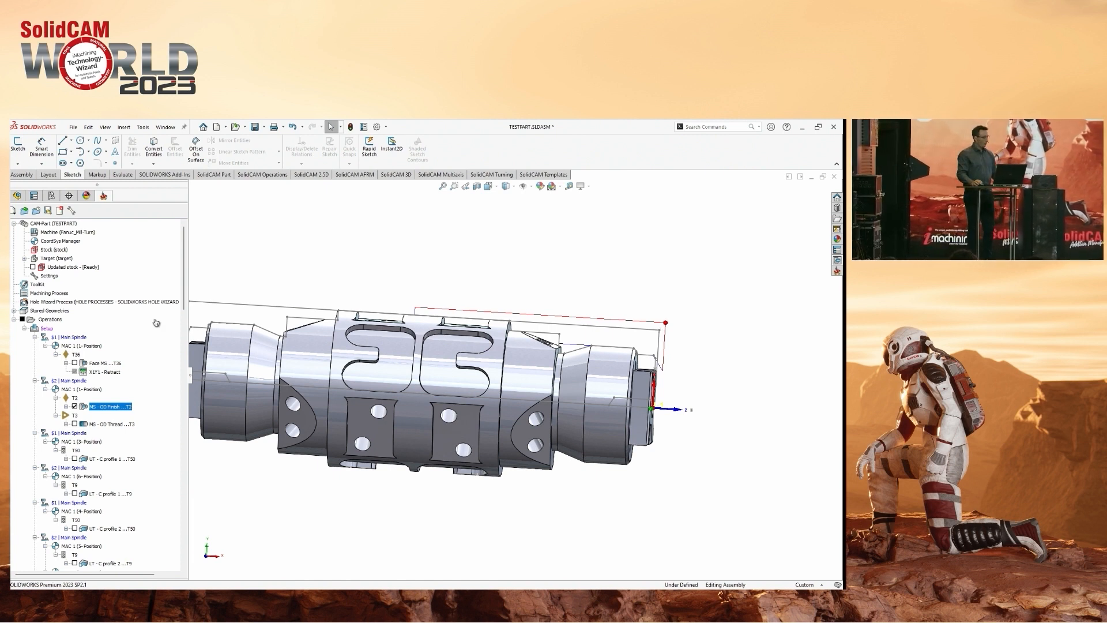
Reopen the machine setup at the Main Spindle's Part Mounting 1 and view the clamped workpiece side-on in an enlarged Machine Preview.
{"action": "right_click", "coordinate": [47, 329]}
{"action": "left_click", "coordinate": [67, 335]}
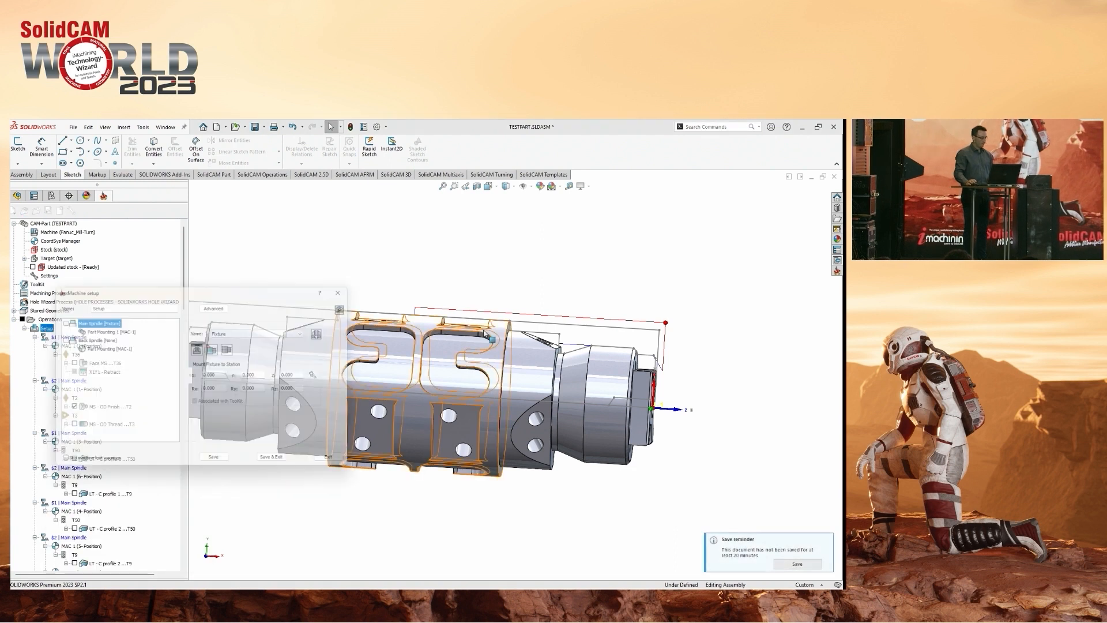
{"action": "left_click", "coordinate": [106, 329]}
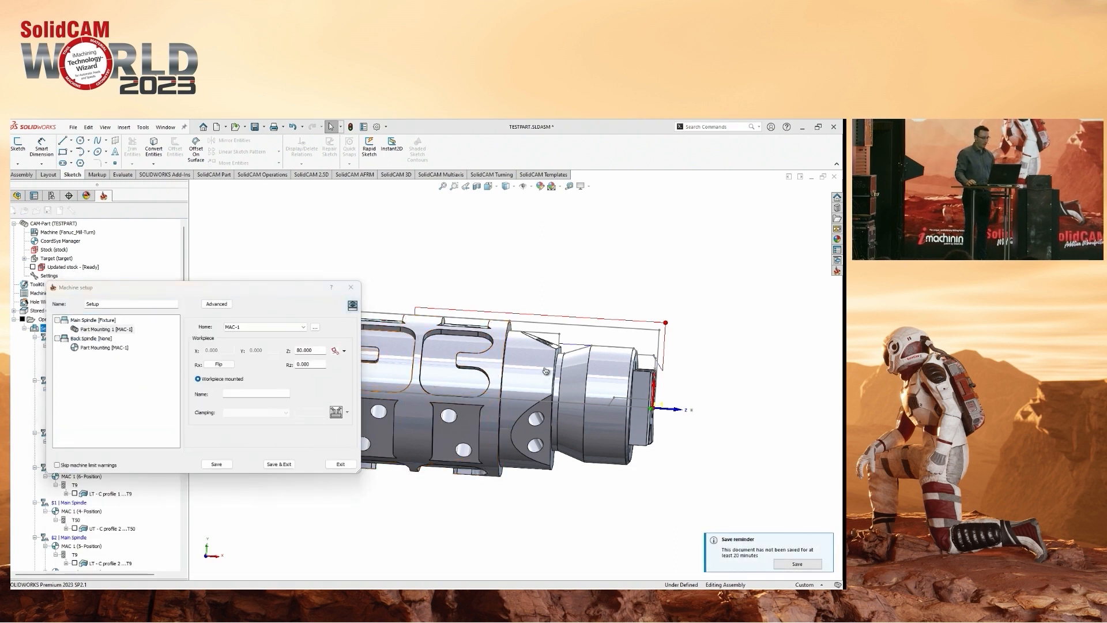
{"action": "left_click_drag", "start_coordinate": [652, 214], "coordinate": [842, 242]}
{"action": "scroll", "coordinate": [565, 328], "scroll_direction": "up", "scroll_amount": 6}
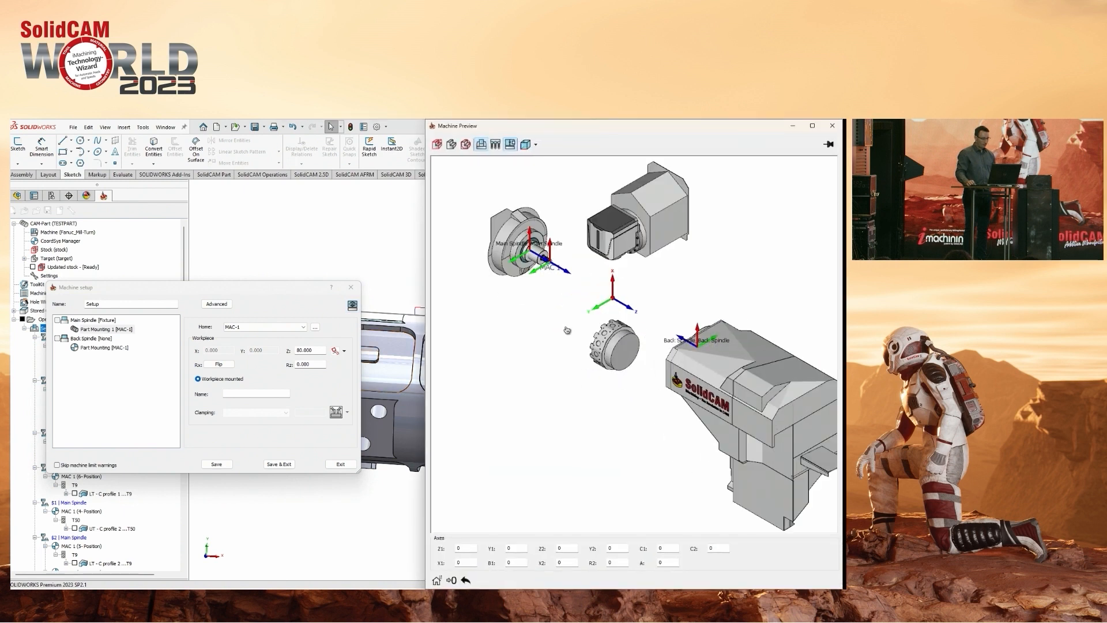
{"action": "middle_click_drag", "start_coordinate": [550, 288], "coordinate": [597, 264]}
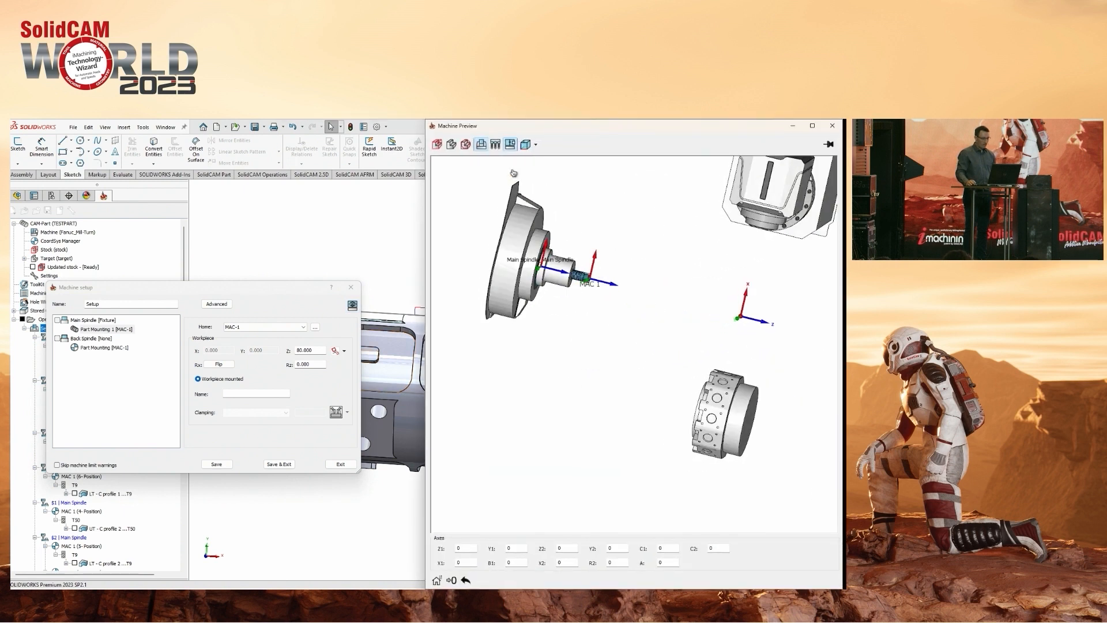
{"action": "left_click", "coordinate": [466, 145]}
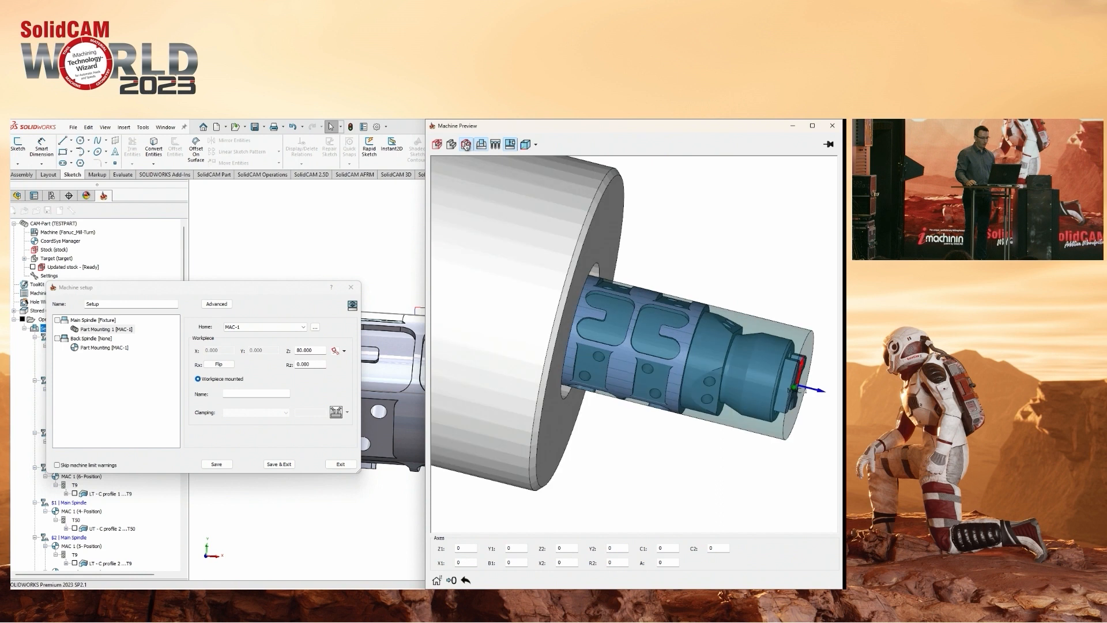
{"action": "left_click", "coordinate": [535, 146]}
{"action": "left_click", "coordinate": [527, 201]}
{"action": "left_click", "coordinate": [478, 144]}
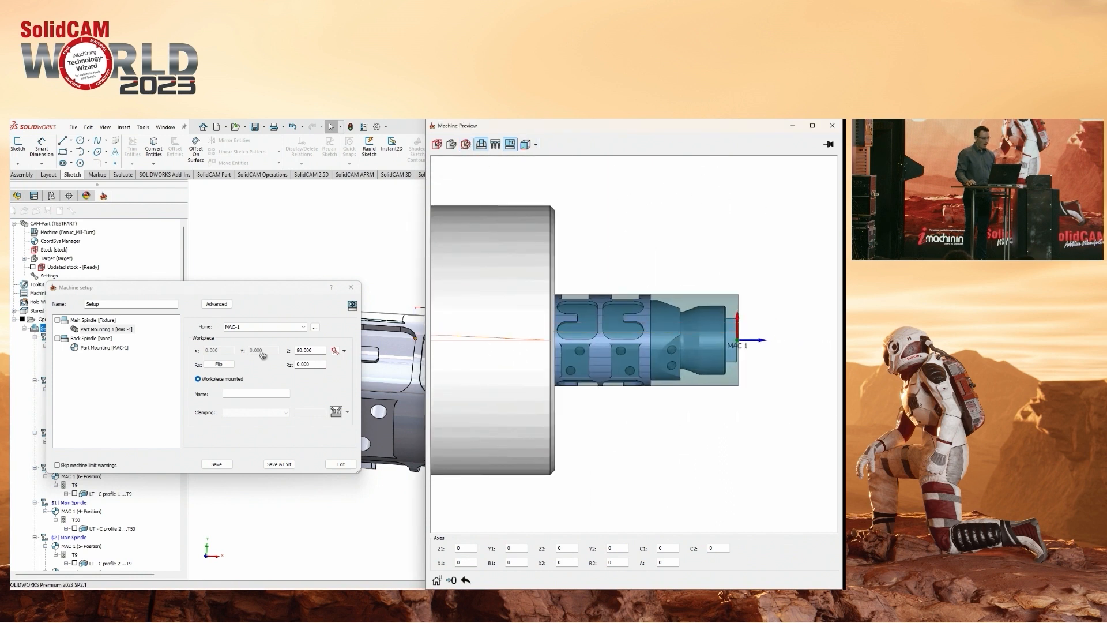
Reduce the workpiece Z offset of Part Mounting 1 to 35, save the setup, and recalculate the MS - OD Finish operation.
{"action": "left_click", "coordinate": [315, 351]}
{"action": "scroll", "coordinate": [317, 350], "scroll_direction": "up", "scroll_amount": 3}
{"action": "scroll", "coordinate": [318, 350], "scroll_direction": "down", "scroll_amount": 20}
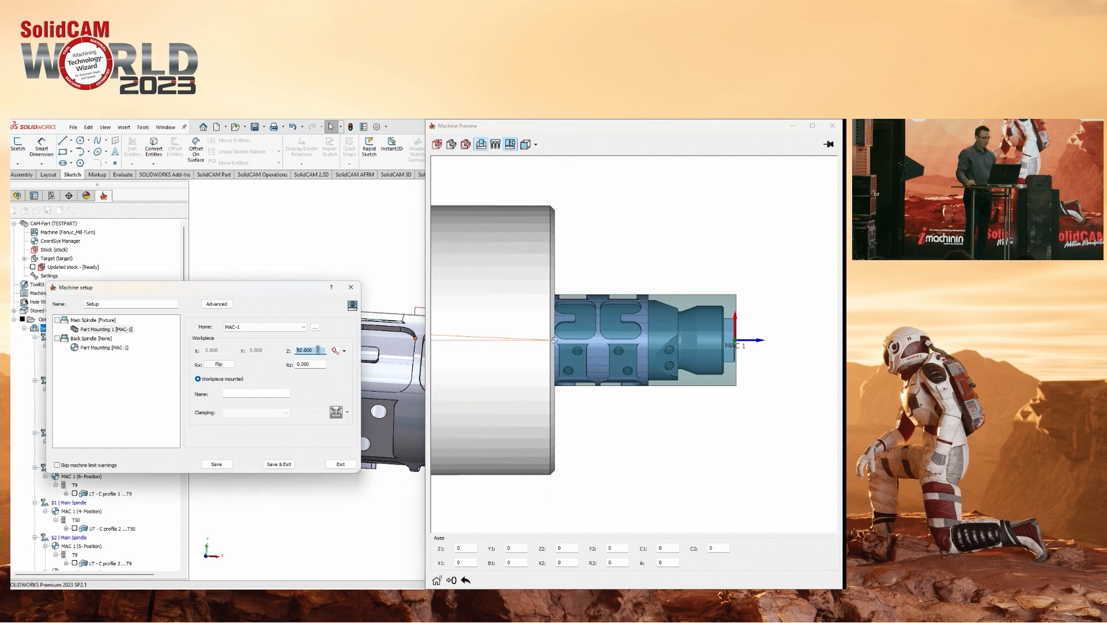
{"action": "scroll", "coordinate": [318, 350], "scroll_direction": "down", "scroll_amount": 10}
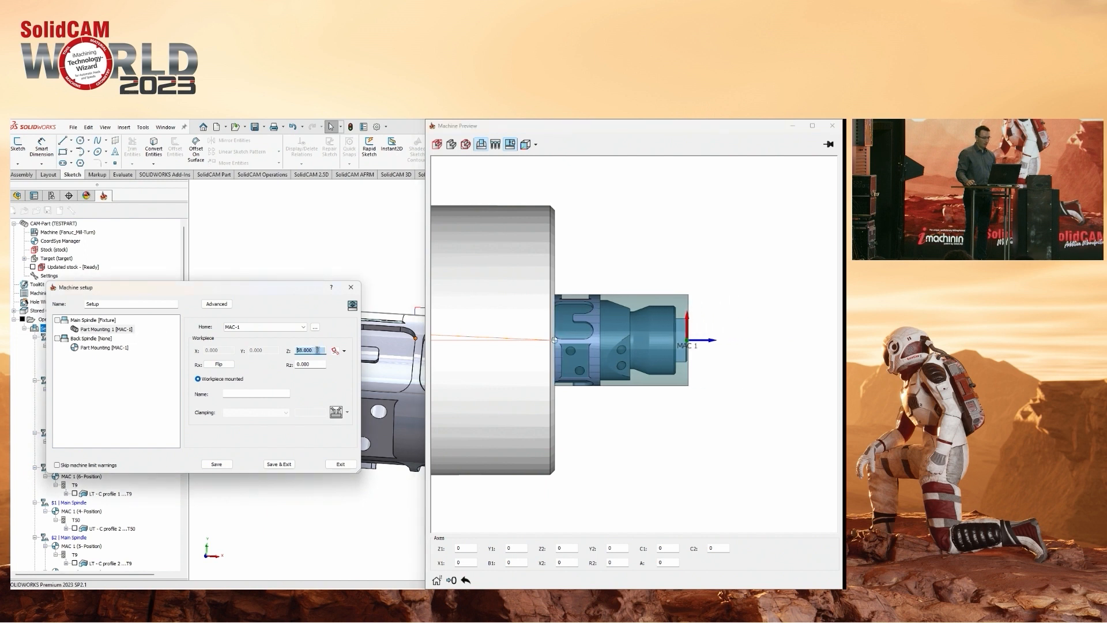
{"action": "scroll", "coordinate": [318, 350], "scroll_direction": "down", "scroll_amount": 13}
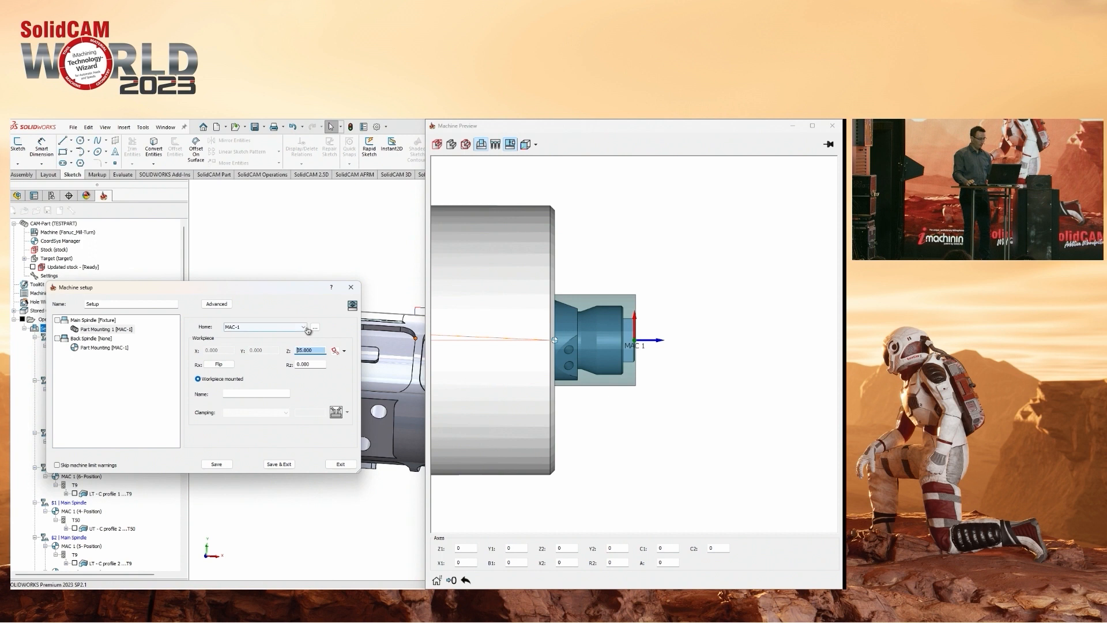
{"action": "left_click", "coordinate": [279, 464]}
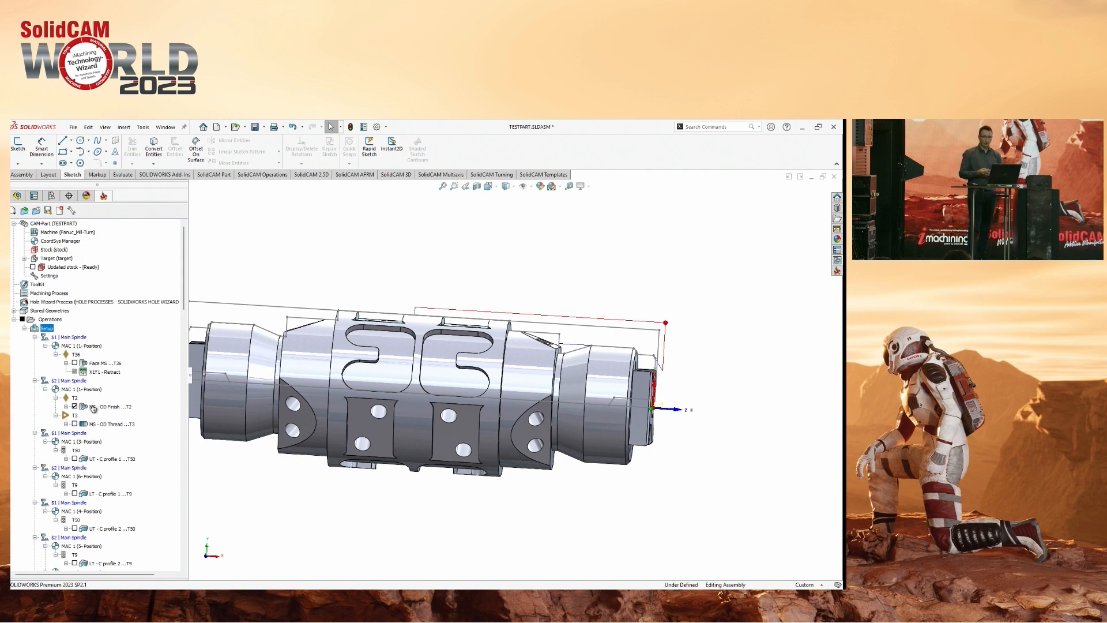
{"action": "right_click", "coordinate": [96, 406]}
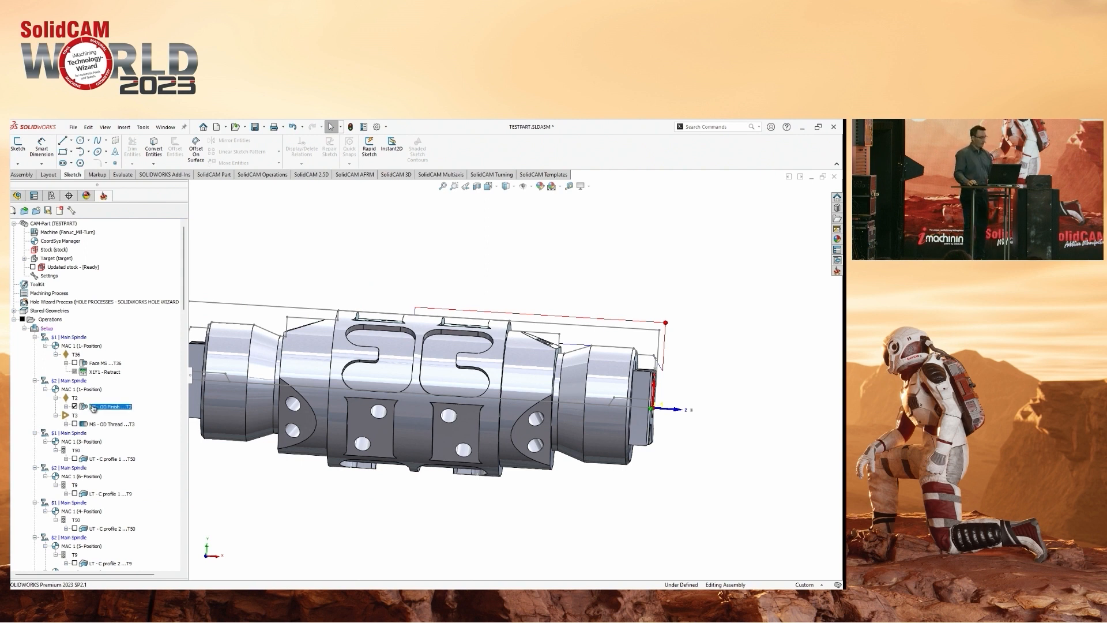
{"action": "left_click", "coordinate": [147, 277]}
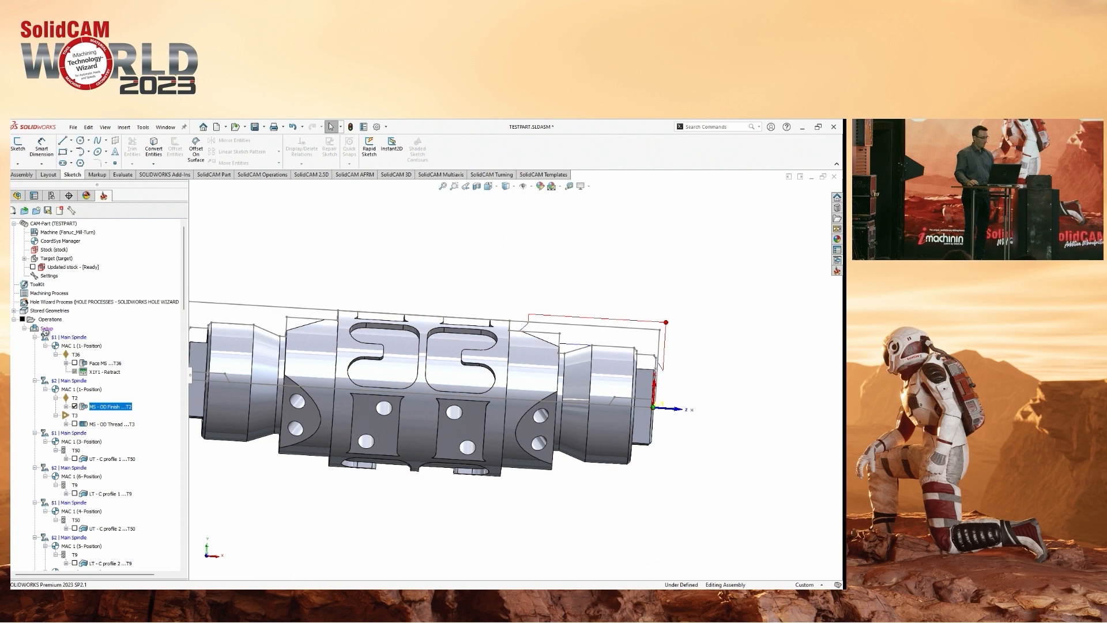
Open the machine setup for editing and orient the model to the Front view.
{"action": "right_click", "coordinate": [45, 331]}
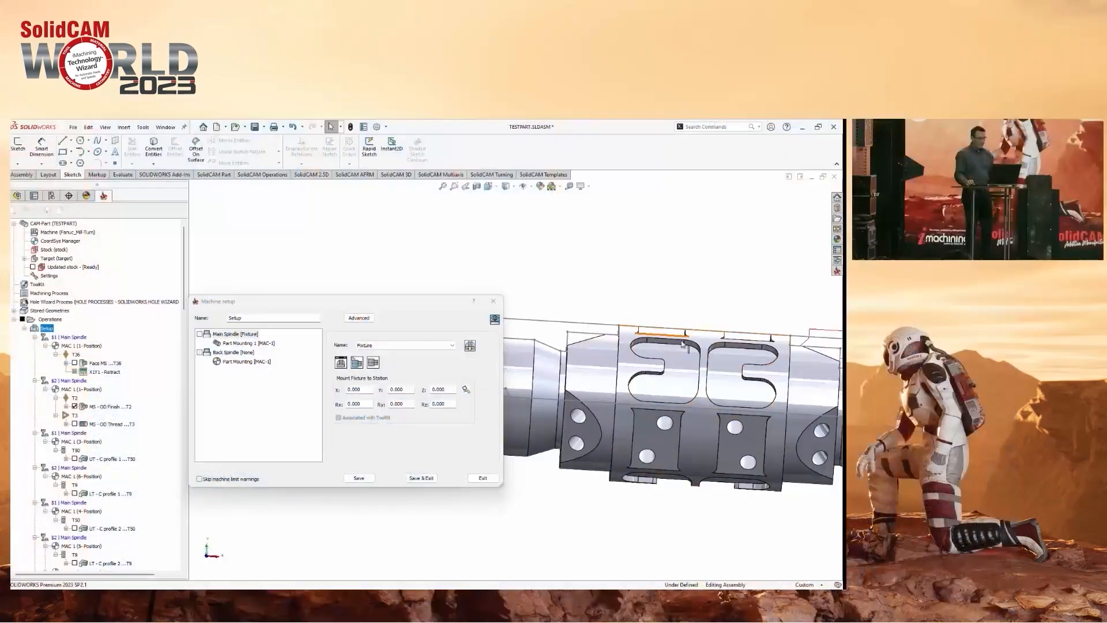
{"action": "scroll", "coordinate": [628, 315], "scroll_direction": "up", "scroll_amount": 2}
{"action": "key", "text": "space"}
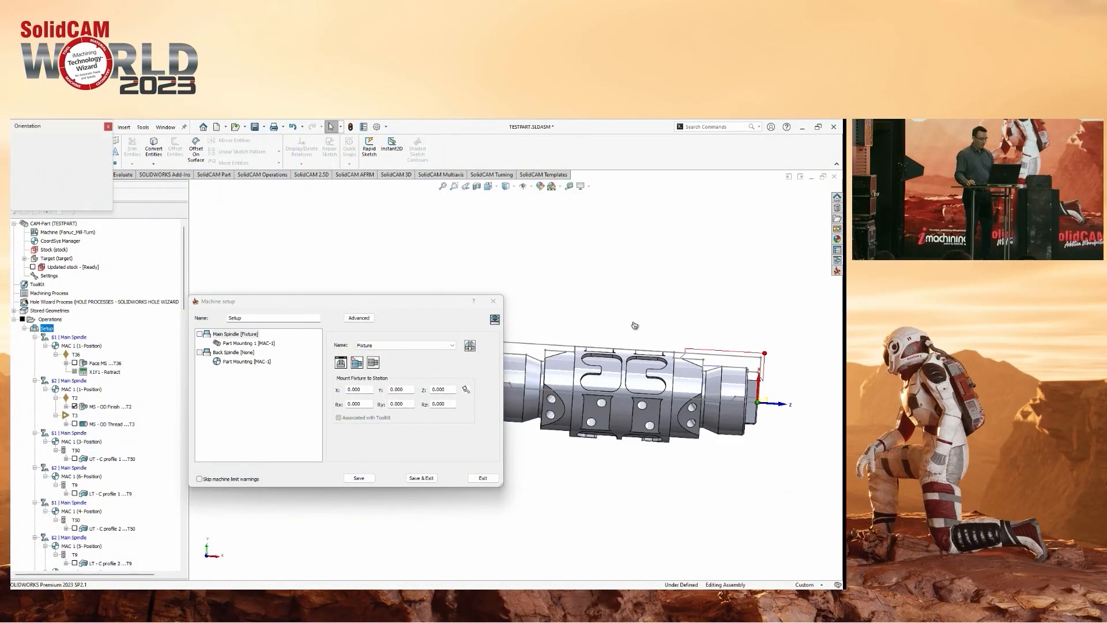
{"action": "left_click", "coordinate": [472, 496]}
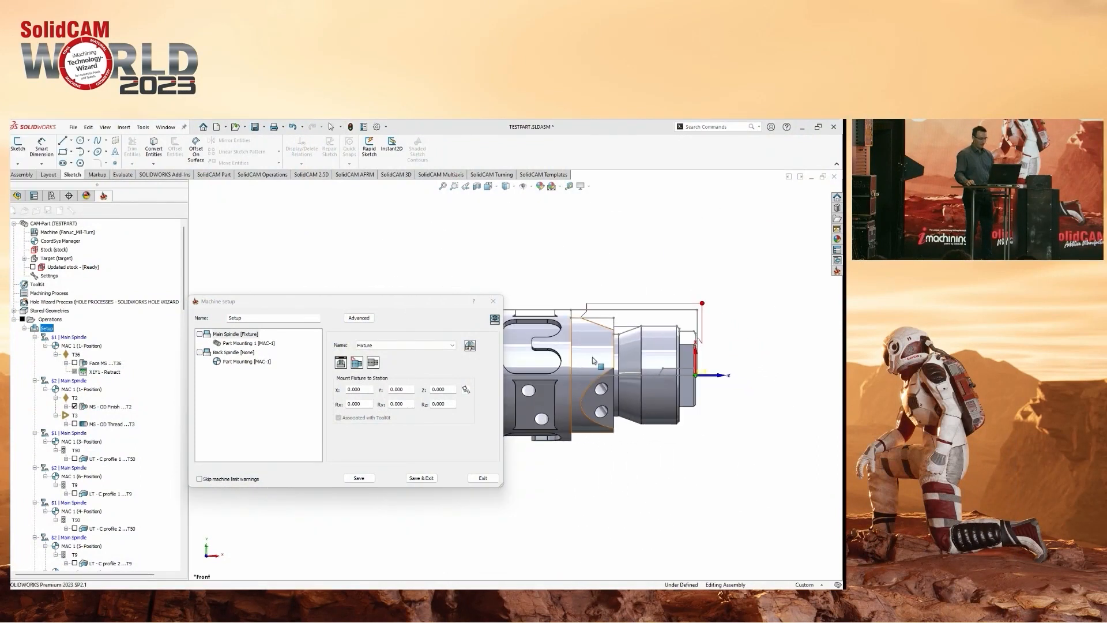
{"action": "middle_click_drag", "start_coordinate": [566, 358], "coordinate": [692, 354], "text": "ctrl"}
{"action": "scroll", "coordinate": [591, 369], "scroll_direction": "up", "scroll_amount": 3}
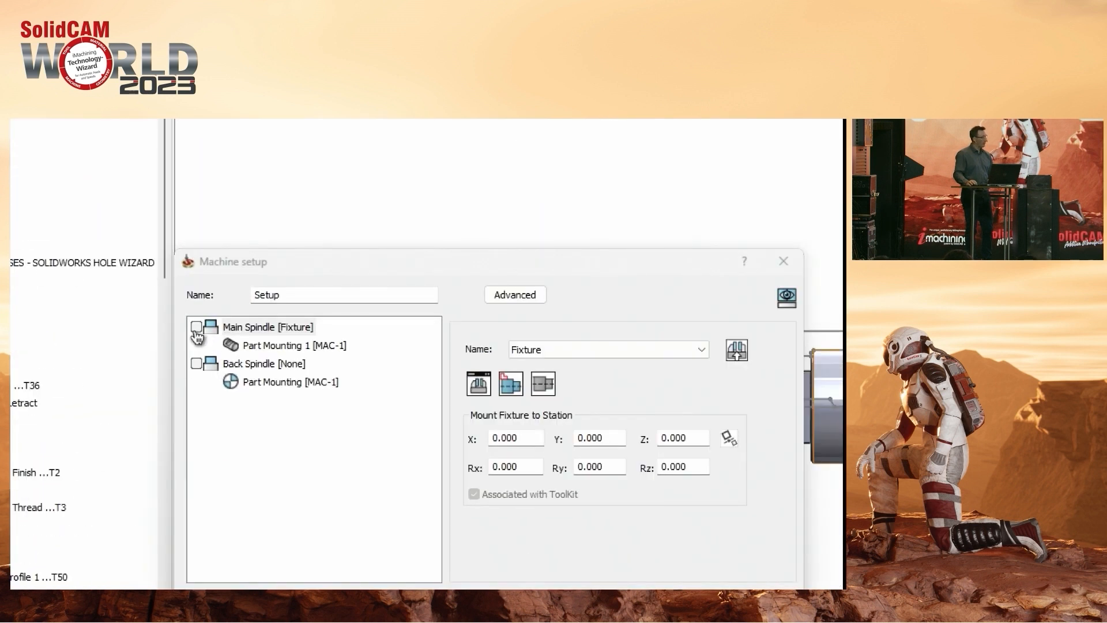
Display the Main Spindle fixture around the part in the model and generate its fixture envelope.
{"action": "left_click", "coordinate": [197, 327]}
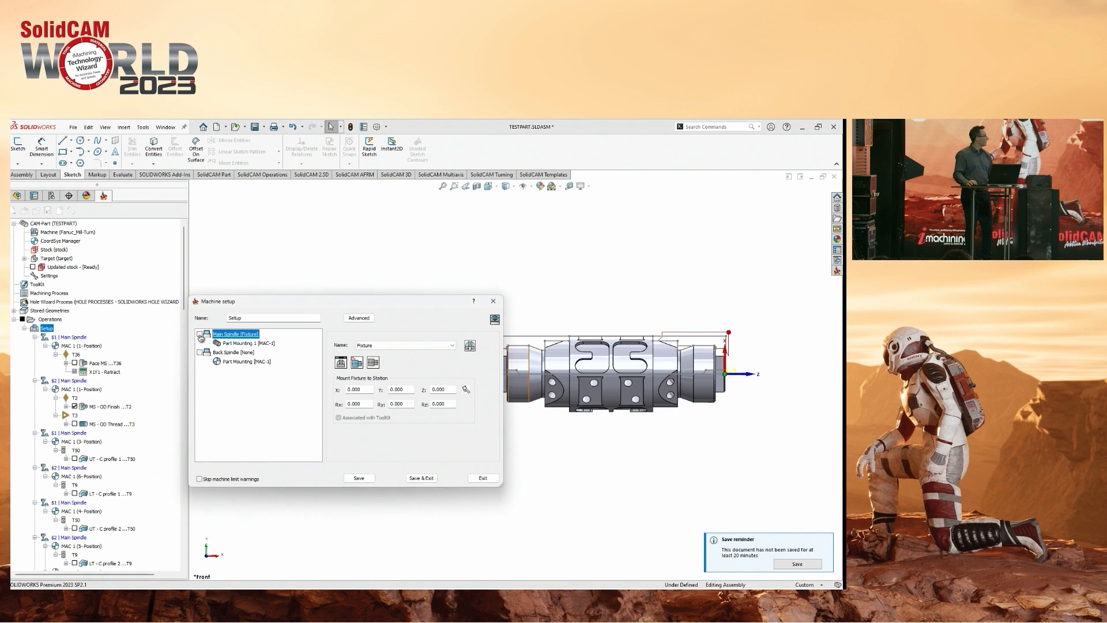
{"action": "left_click_drag", "start_coordinate": [366, 305], "coordinate": [298, 446]}
{"action": "scroll", "coordinate": [599, 357], "scroll_direction": "up", "scroll_amount": 1}
{"action": "middle_click_drag", "start_coordinate": [599, 357], "coordinate": [517, 341], "text": "ctrl"}
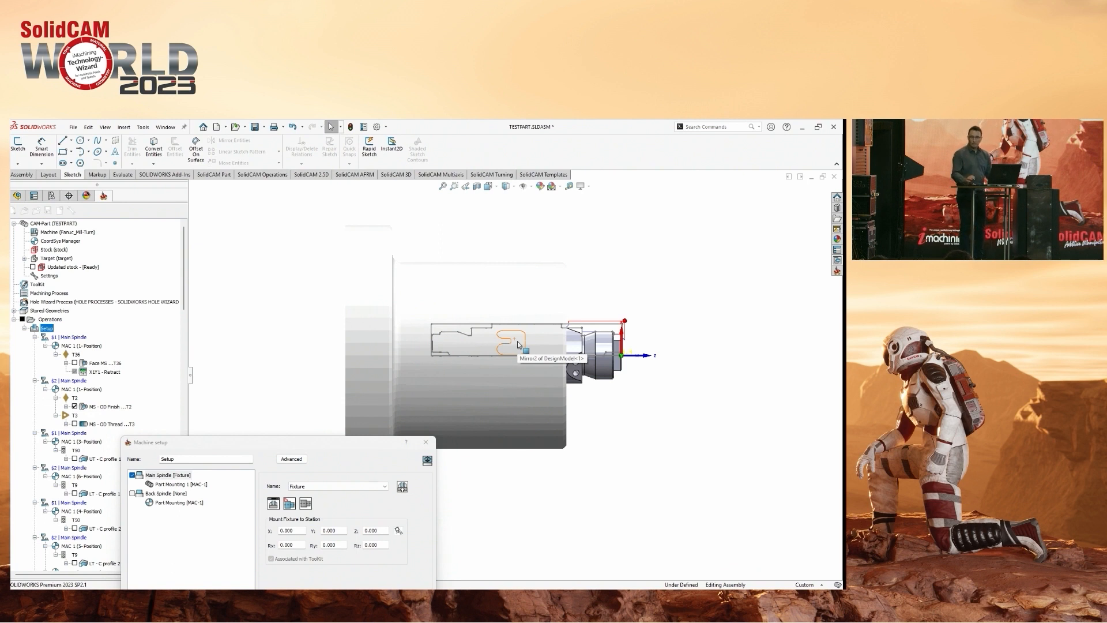
{"action": "left_click_drag", "start_coordinate": [338, 443], "coordinate": [418, 305]}
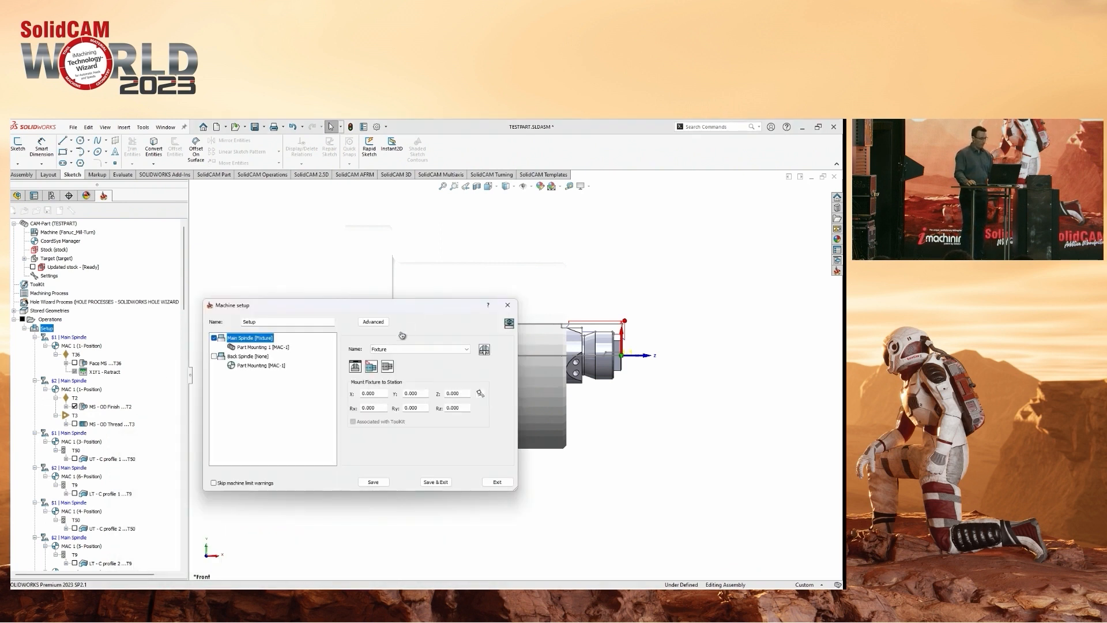
{"action": "left_click", "coordinate": [371, 367]}
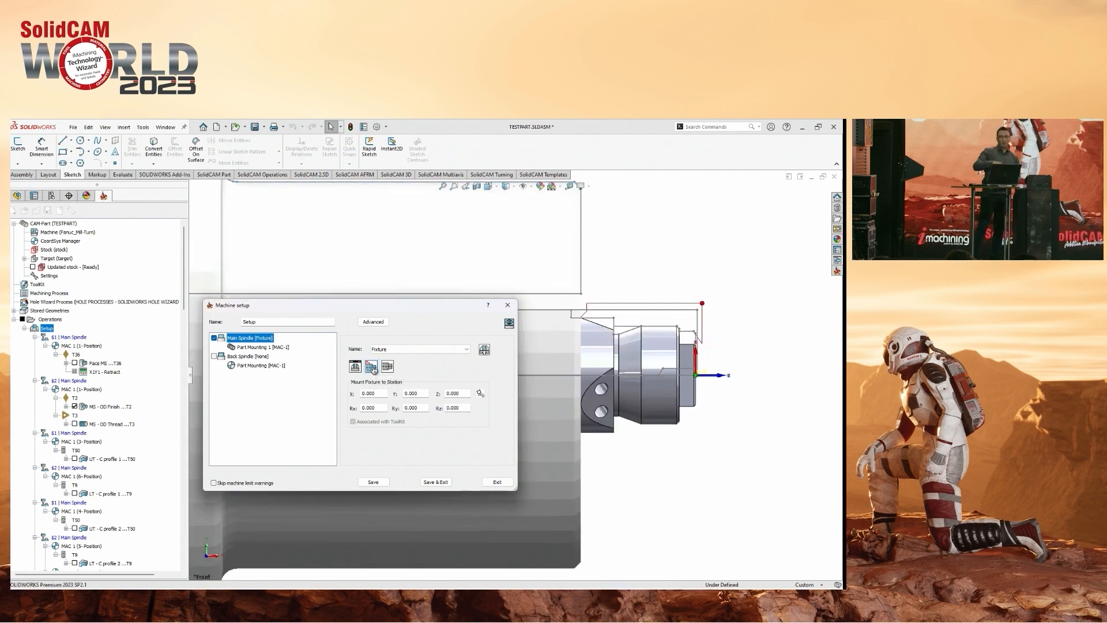
Hide the Main Spindle fixture to show only the part with its fixture envelope outline.
{"action": "left_click", "coordinate": [214, 339]}
{"action": "left_click_drag", "start_coordinate": [337, 306], "coordinate": [331, 452]}
{"action": "scroll", "coordinate": [501, 324], "scroll_direction": "up", "scroll_amount": 5}
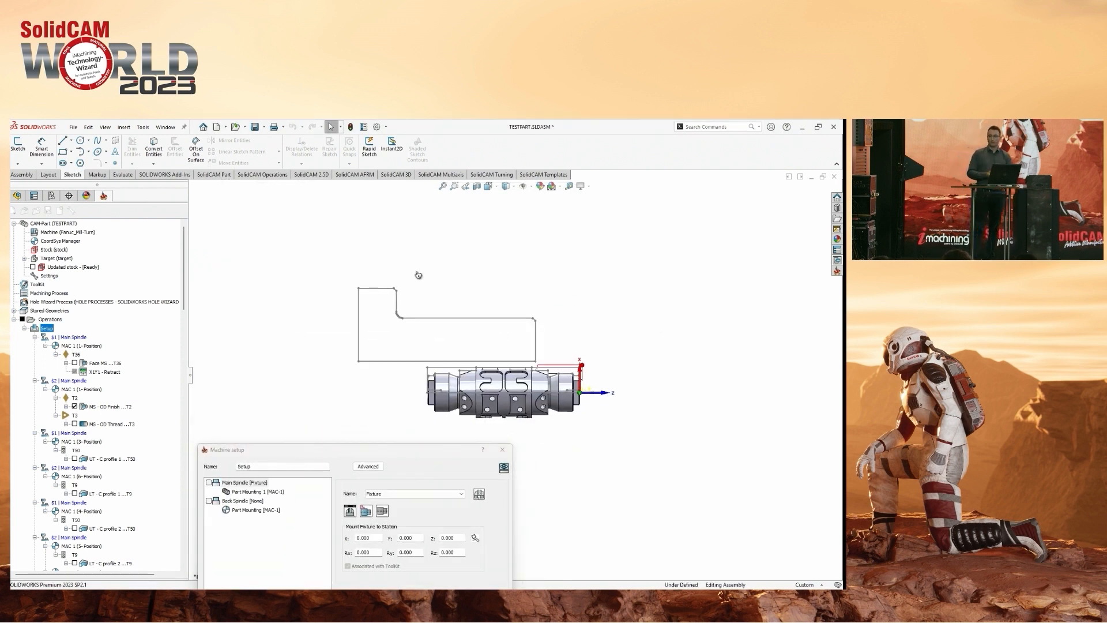
Change the workpiece Z offset of Part Mounting 1, redisplay the Main Spindle fixture, and regenerate its envelope.
{"action": "left_click_drag", "start_coordinate": [384, 455], "coordinate": [297, 316]}
{"action": "left_click", "coordinate": [173, 353]}
{"action": "double_click", "coordinate": [383, 373]}
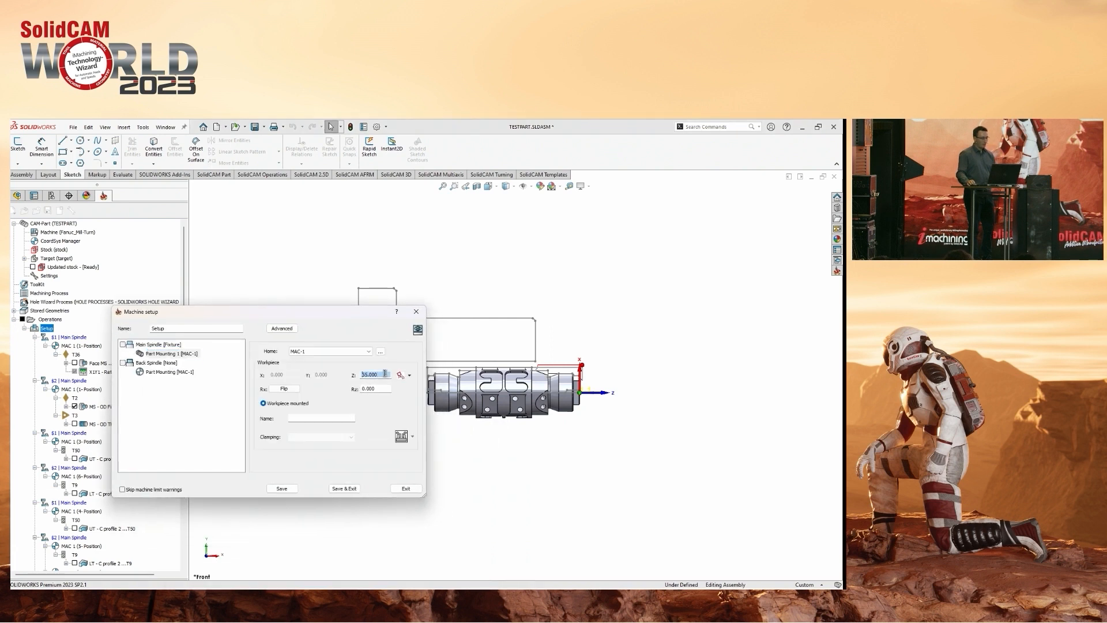
{"action": "left_click", "coordinate": [122, 344]}
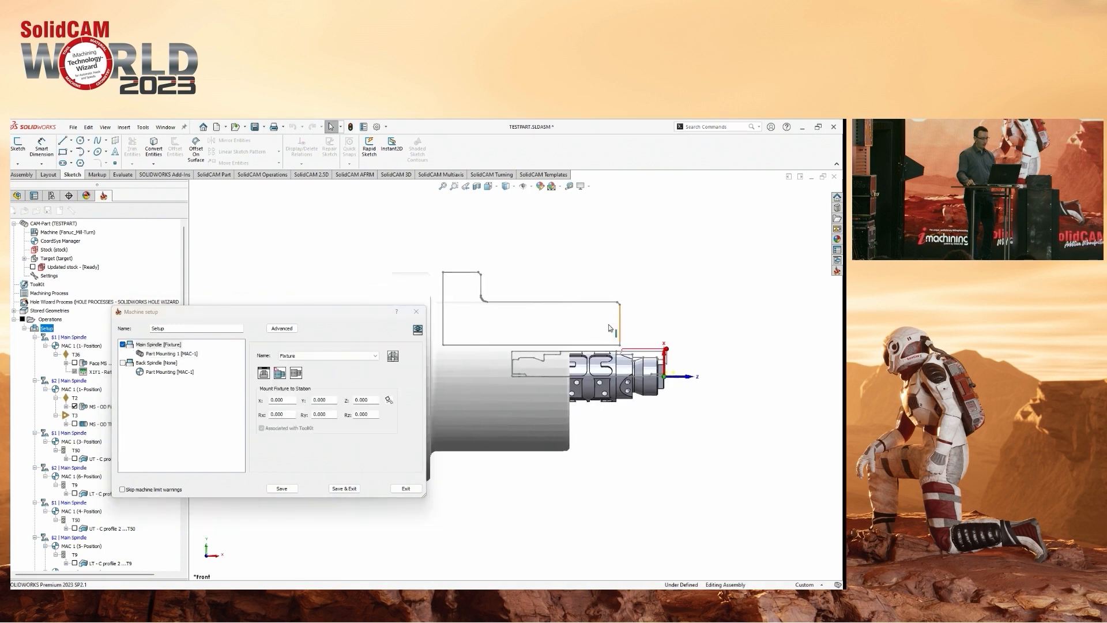
{"action": "left_click", "coordinate": [280, 374]}
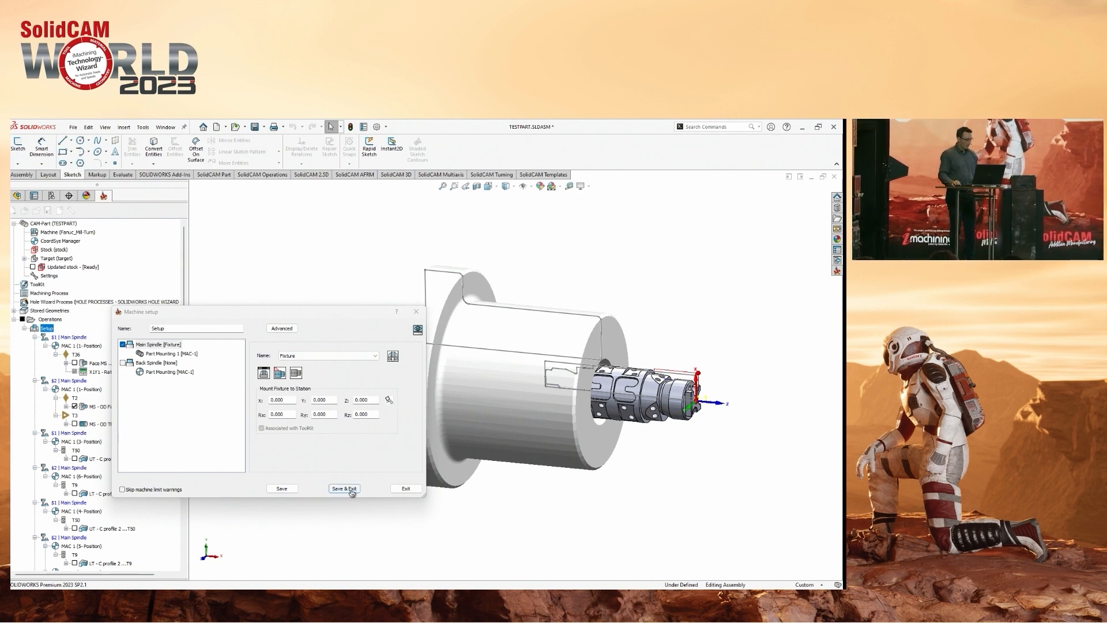
Set the Main Spindle fixture to None and open the toolkit to define a new fixture.
{"action": "left_click", "coordinate": [328, 356]}
{"action": "left_click", "coordinate": [335, 365]}
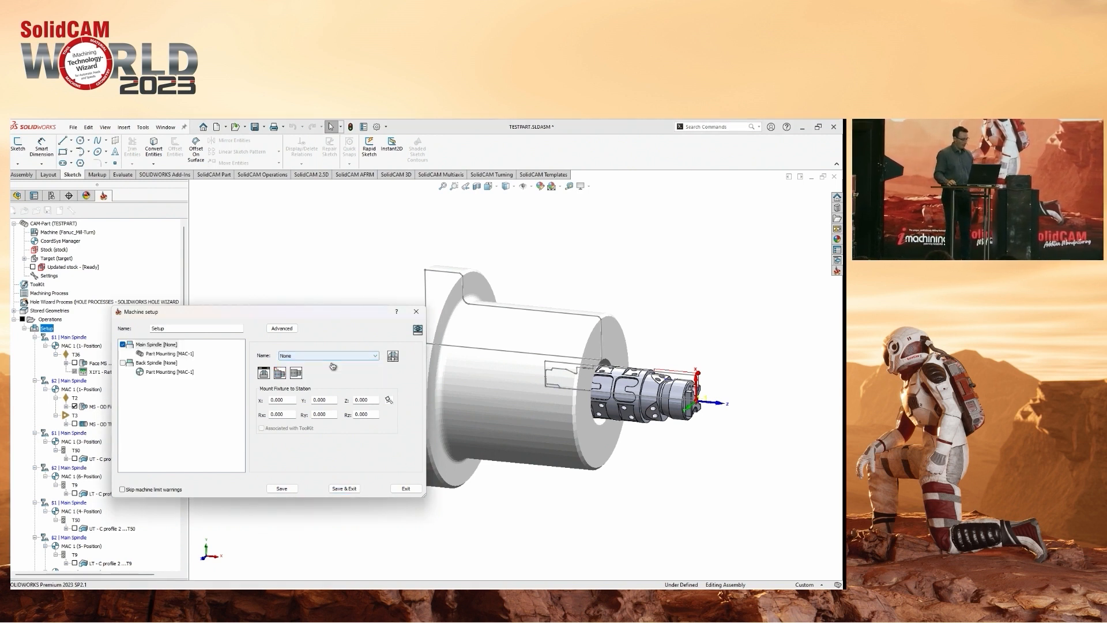
{"action": "left_click", "coordinate": [463, 293]}
{"action": "left_click", "coordinate": [394, 357]}
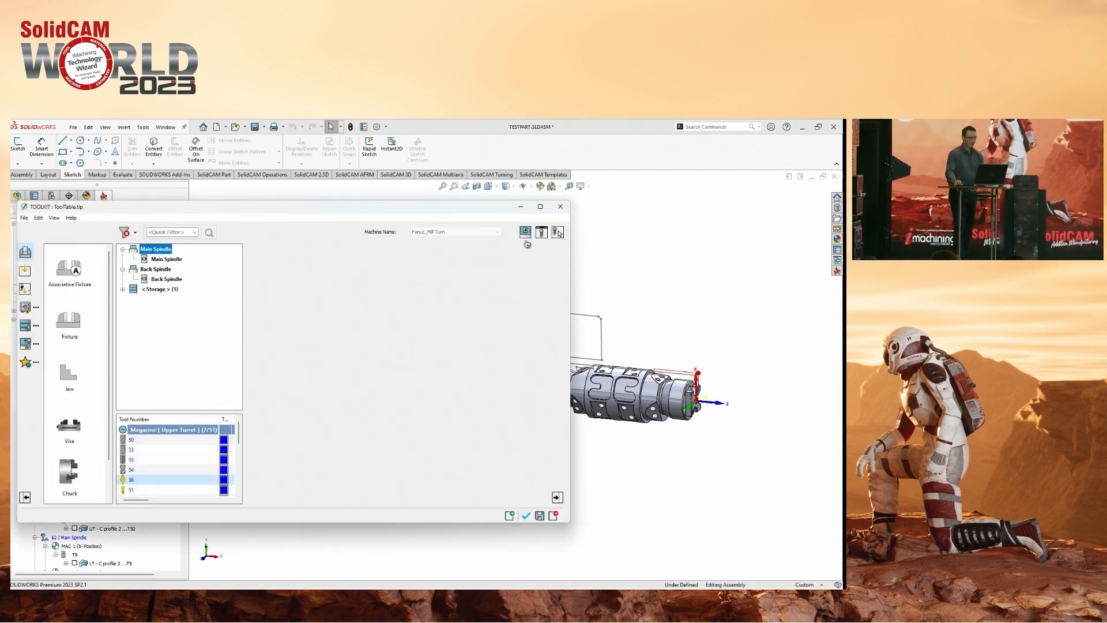
Show the Machine Preview beside the toolkit and mount a Chuck fixture on the Main Spindle.
{"action": "left_click_drag", "start_coordinate": [643, 238], "coordinate": [841, 237]}
{"action": "scroll", "coordinate": [616, 283], "scroll_direction": "up", "scroll_amount": 3}
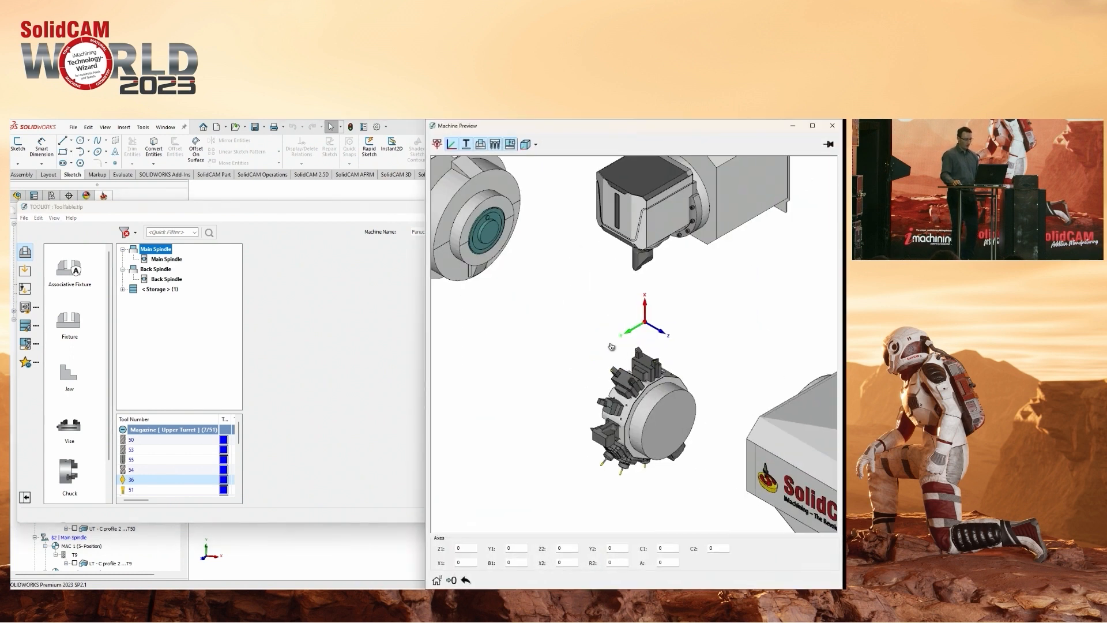
{"action": "scroll", "coordinate": [584, 317], "scroll_direction": "up", "scroll_amount": 2}
{"action": "scroll", "coordinate": [586, 315], "scroll_direction": "up", "scroll_amount": 1}
{"action": "middle_click_drag", "start_coordinate": [512, 314], "coordinate": [681, 376], "text": "ctrl"}
{"action": "scroll", "coordinate": [659, 362], "scroll_direction": "up", "scroll_amount": 3}
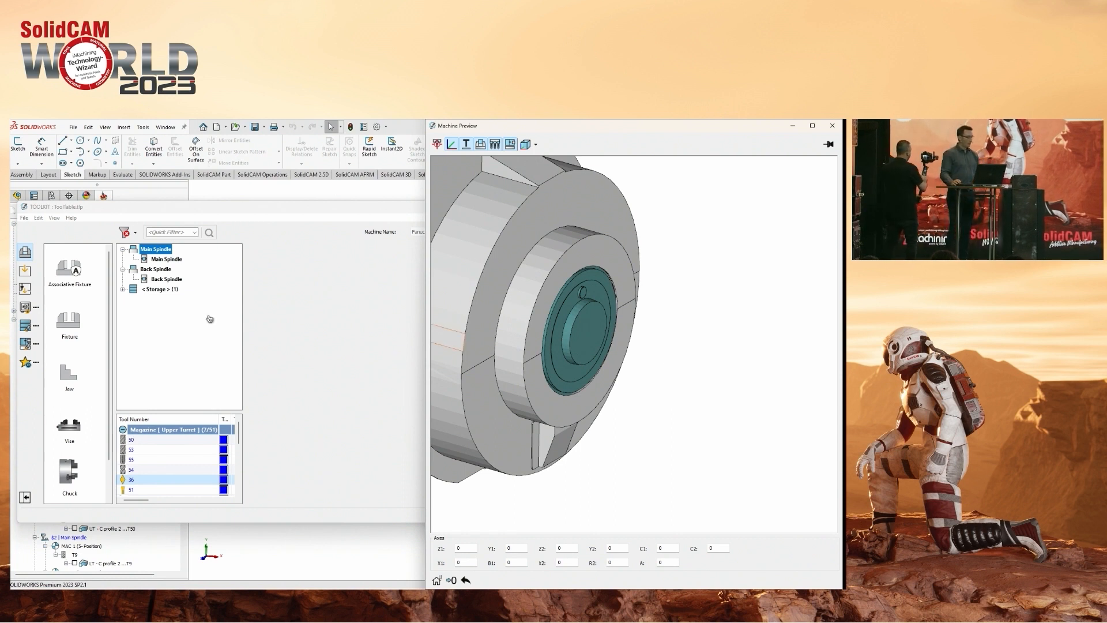
{"action": "left_click_drag", "start_coordinate": [110, 357], "coordinate": [111, 399]}
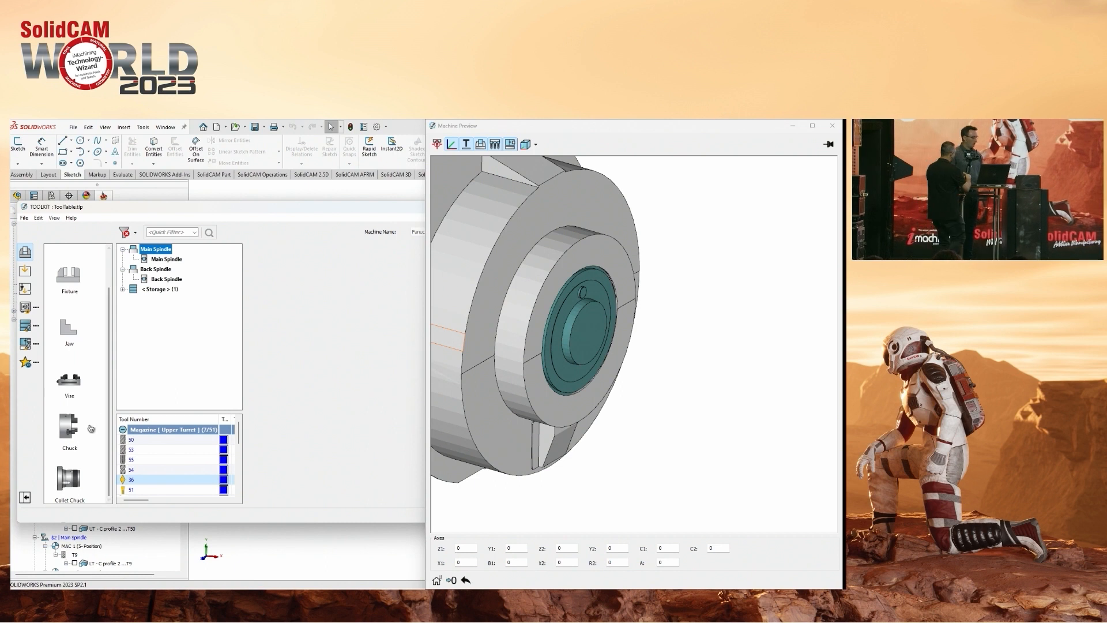
{"action": "left_click_drag", "start_coordinate": [68, 427], "coordinate": [178, 259]}
{"action": "scroll", "coordinate": [589, 339], "scroll_direction": "up", "scroll_amount": 3}
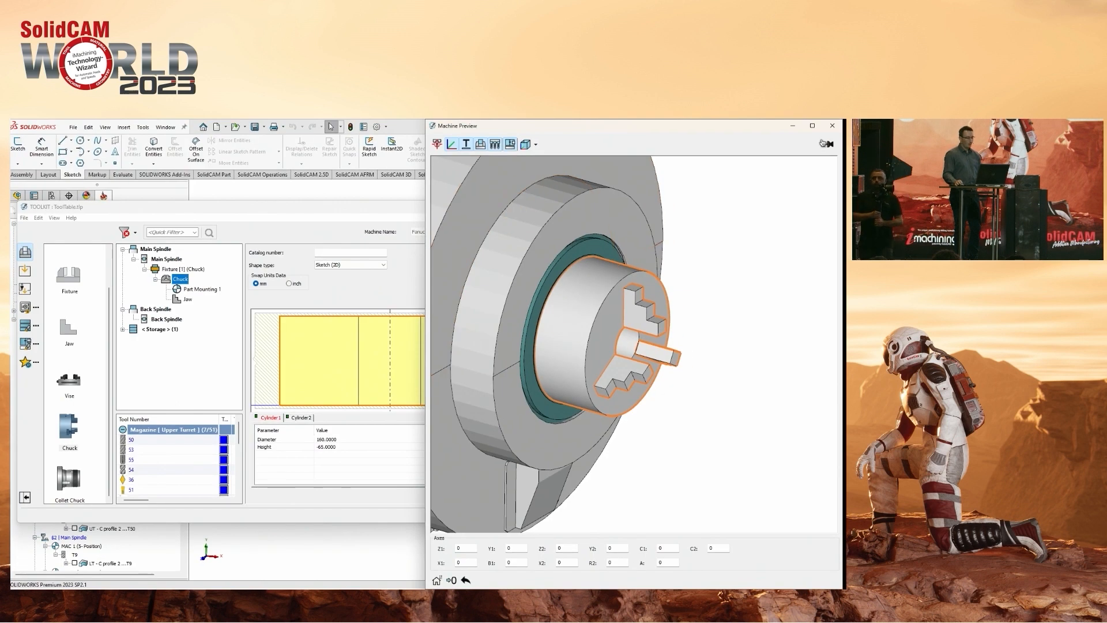
Show the whole chuck with its jaws in the Tool Viewer instead of the Machine Preview.
{"action": "left_click", "coordinate": [826, 143]}
{"action": "left_click", "coordinate": [542, 232]}
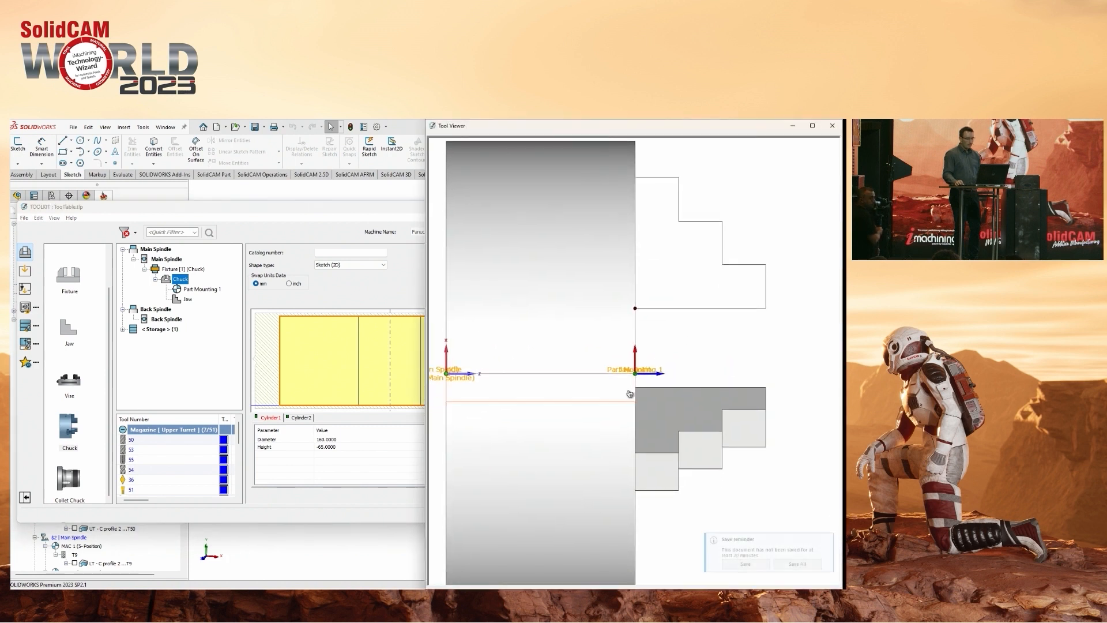
{"action": "scroll", "coordinate": [636, 380], "scroll_direction": "down", "scroll_amount": 2}
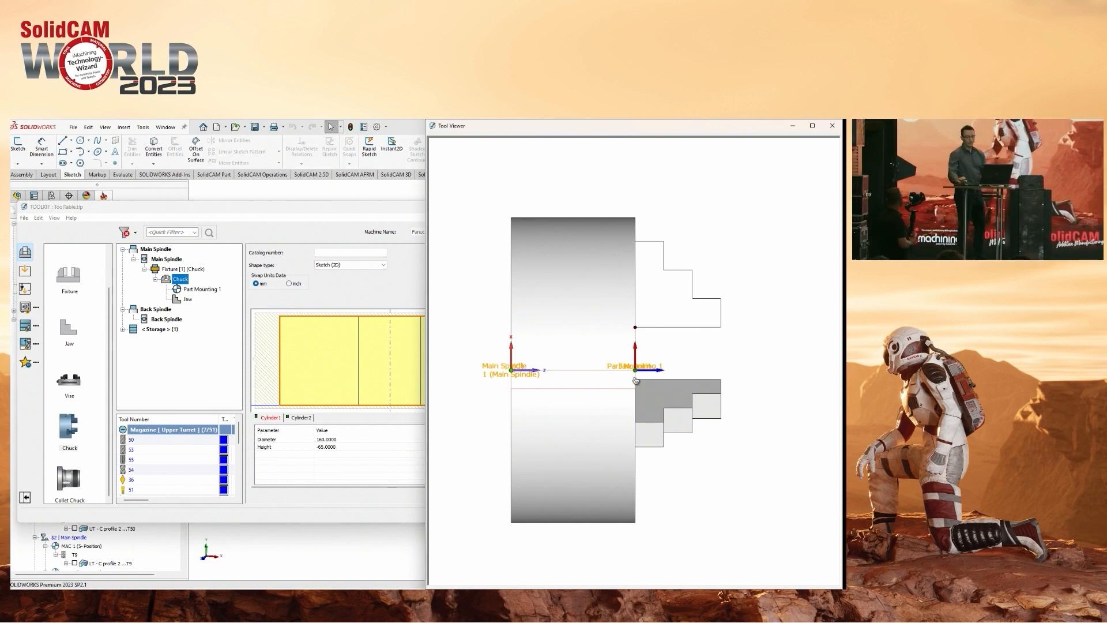
Set the chuck's Part Mounting 1 Z position to 110, at the front face of the jaws.
{"action": "left_click", "coordinate": [184, 290]}
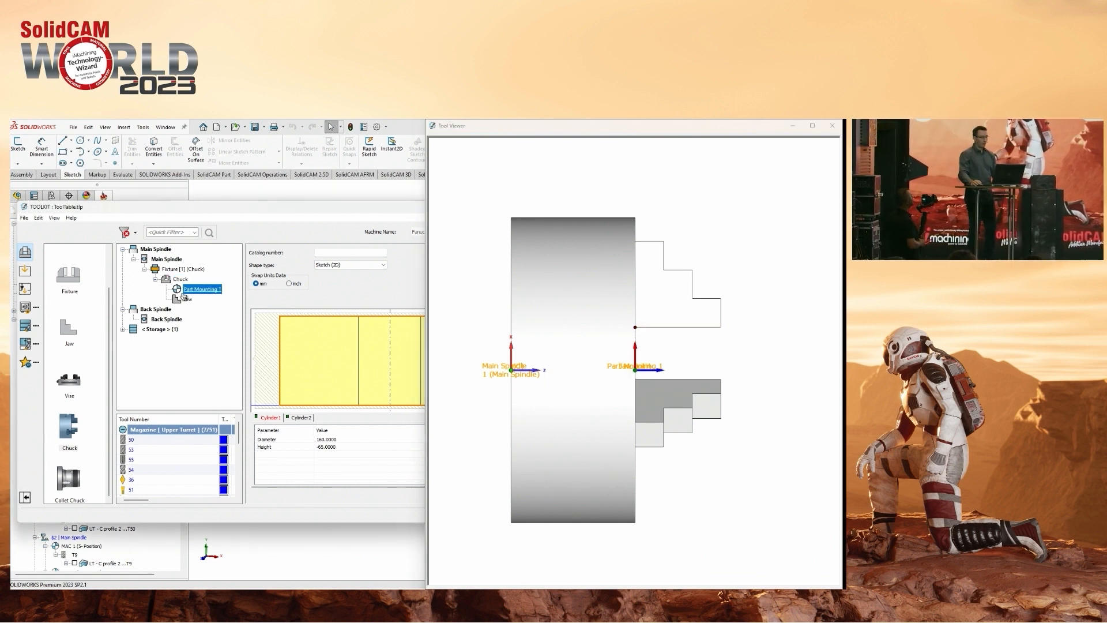
{"action": "left_click_drag", "start_coordinate": [347, 210], "coordinate": [281, 217]}
{"action": "left_click_drag", "start_coordinate": [312, 270], "coordinate": [300, 270]}
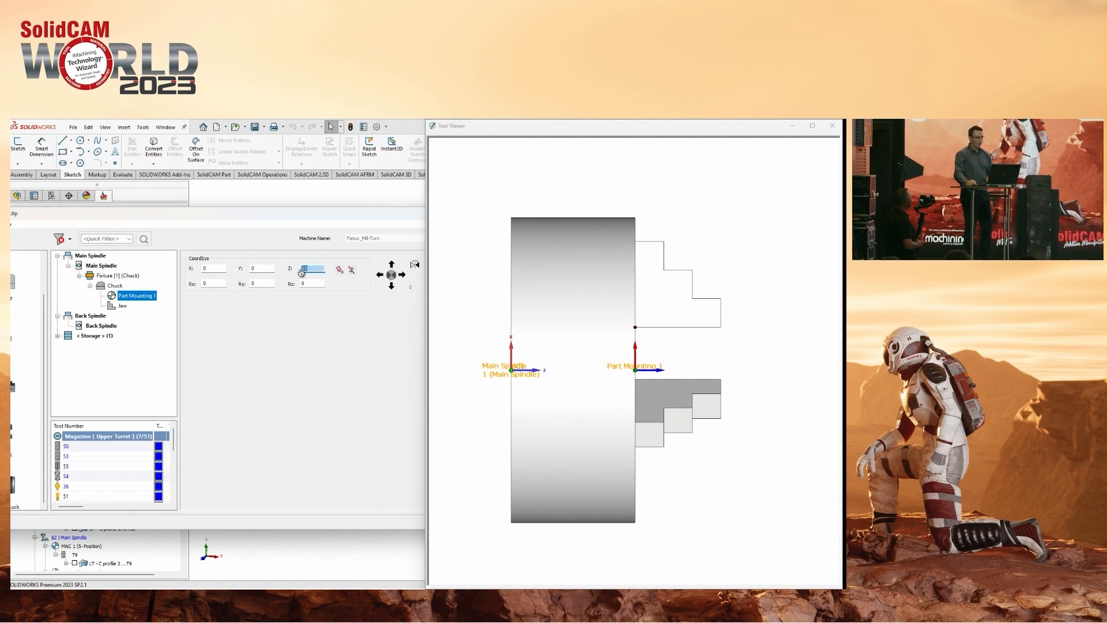
{"action": "left_click", "coordinate": [312, 281]}
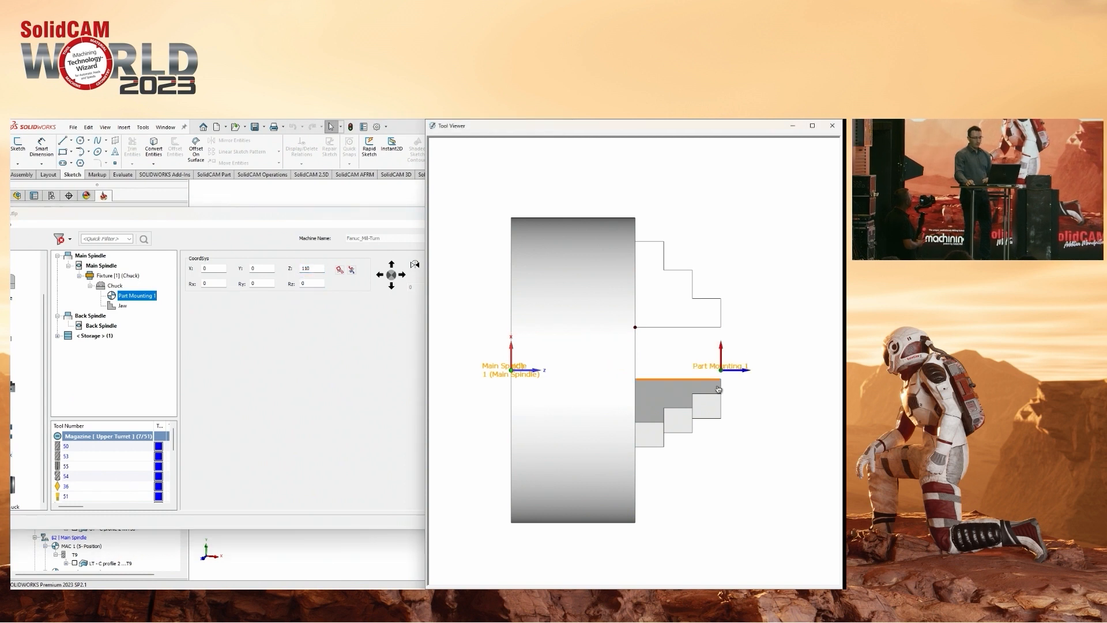
{"action": "scroll", "coordinate": [744, 370], "scroll_direction": "up", "scroll_amount": 3}
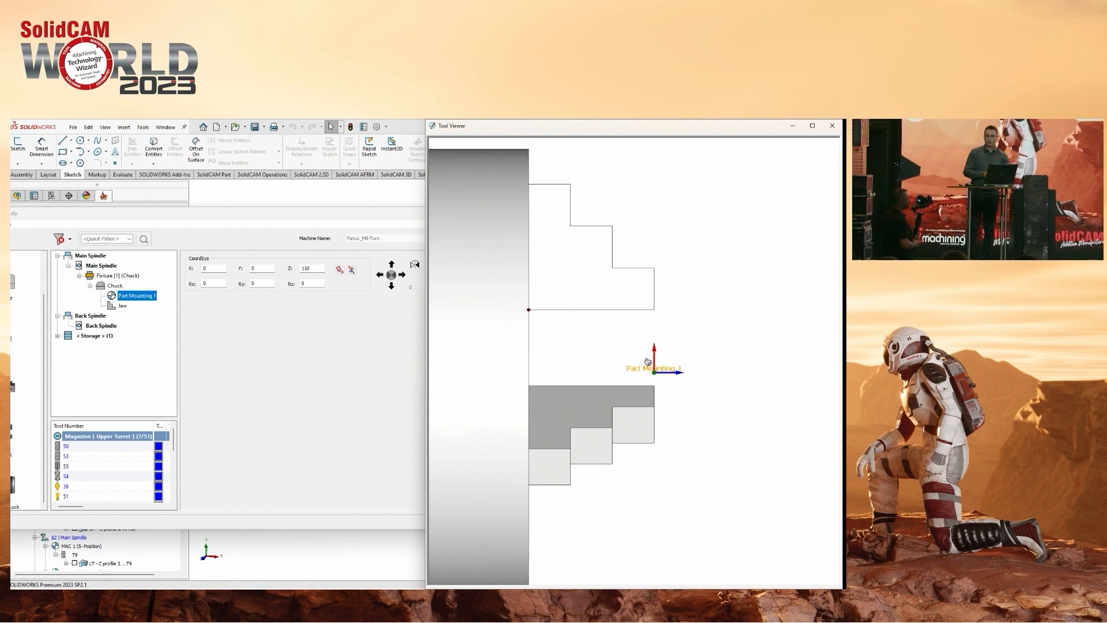
{"action": "double_click", "coordinate": [321, 269]}
{"action": "key", "text": "Return"}
Open the Jaw component's geometry and clamping data and view the chuck in 3D.
{"action": "middle_click_drag", "start_coordinate": [663, 310], "coordinate": [717, 328]}
{"action": "scroll", "coordinate": [717, 329], "scroll_direction": "down", "scroll_amount": 2}
{"action": "left_click", "coordinate": [122, 307]}
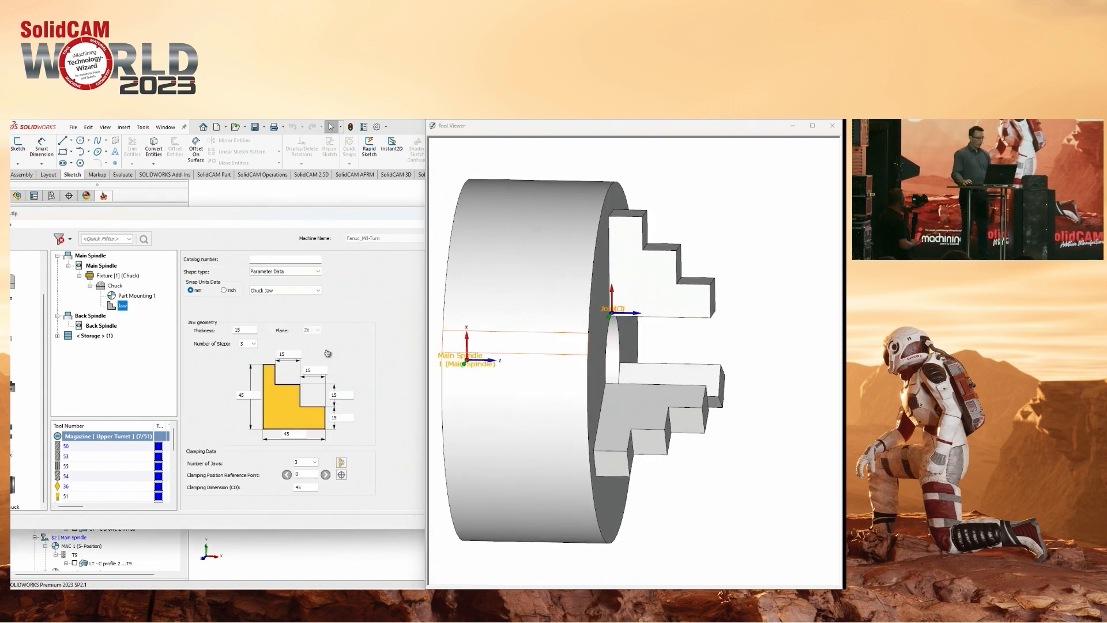
{"action": "left_click_drag", "start_coordinate": [342, 215], "coordinate": [292, 199]}
{"action": "left_click_drag", "start_coordinate": [225, 513], "coordinate": [225, 531]}
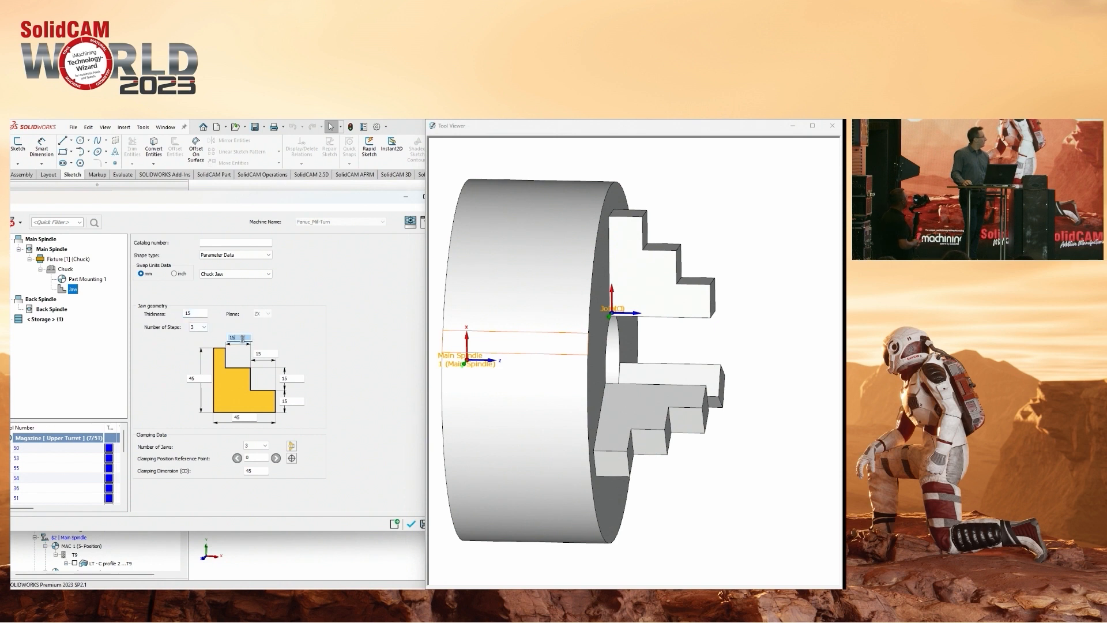
Try jaw step widths of 17 for the first step and 14 for the second.
{"action": "double_click", "coordinate": [264, 354]}
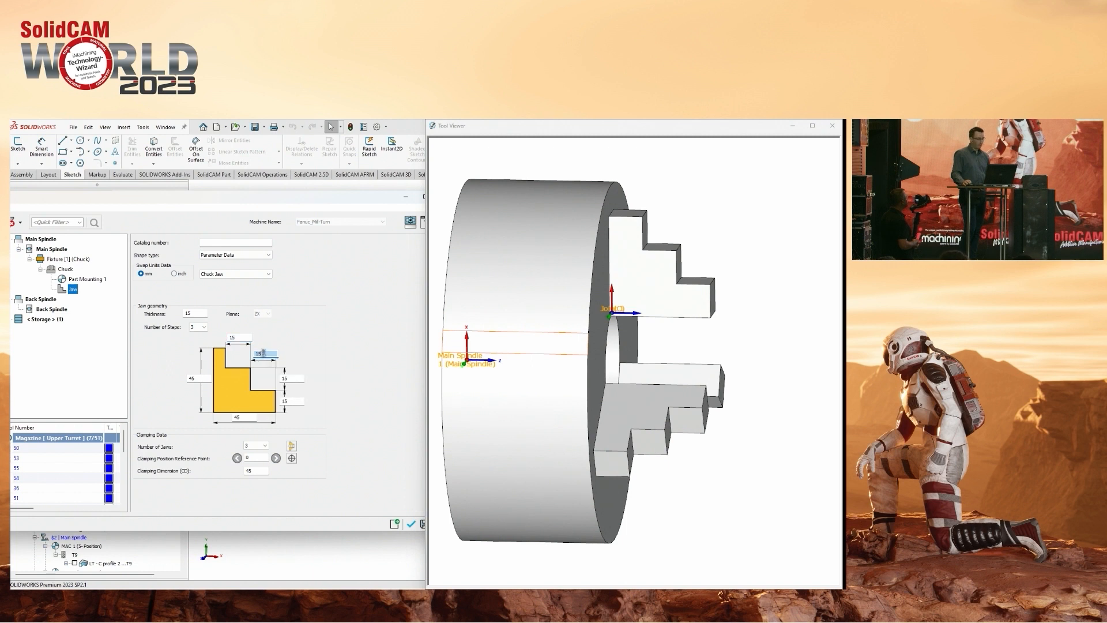
{"action": "scroll", "coordinate": [675, 328], "scroll_direction": "up", "scroll_amount": 3}
{"action": "middle_click_drag", "start_coordinate": [677, 331], "coordinate": [666, 324]}
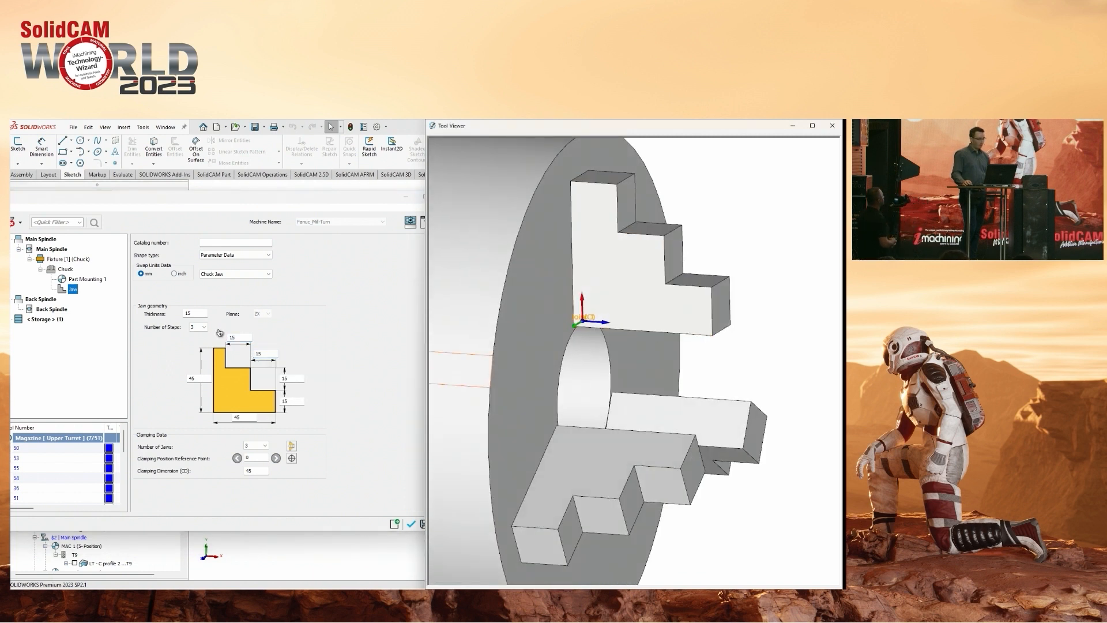
{"action": "double_click", "coordinate": [196, 313]}
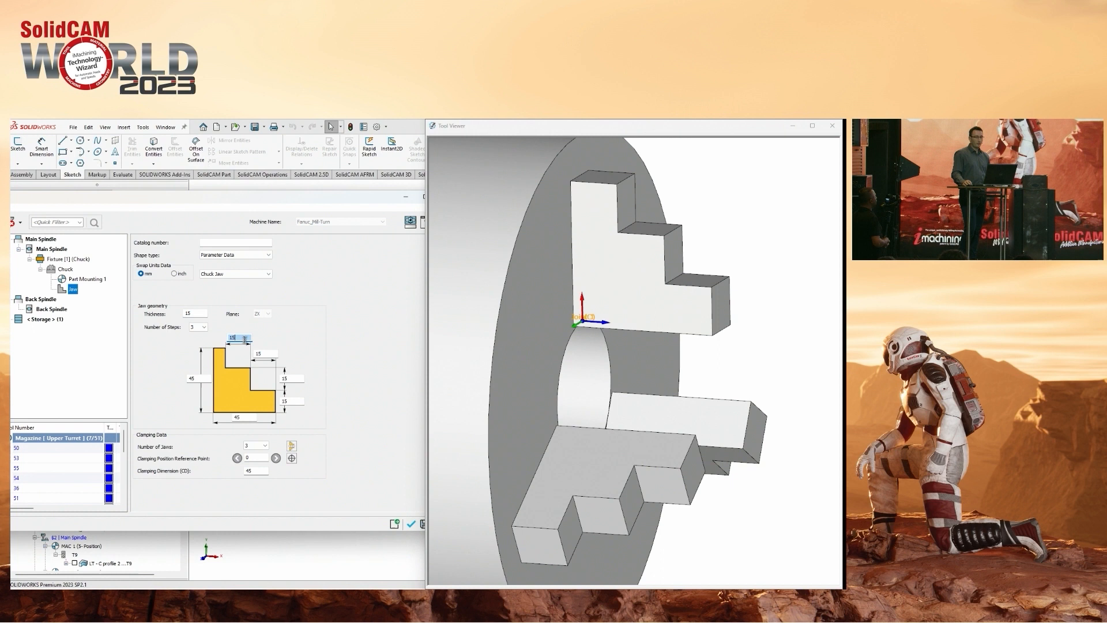
{"action": "type", "text": "17"}
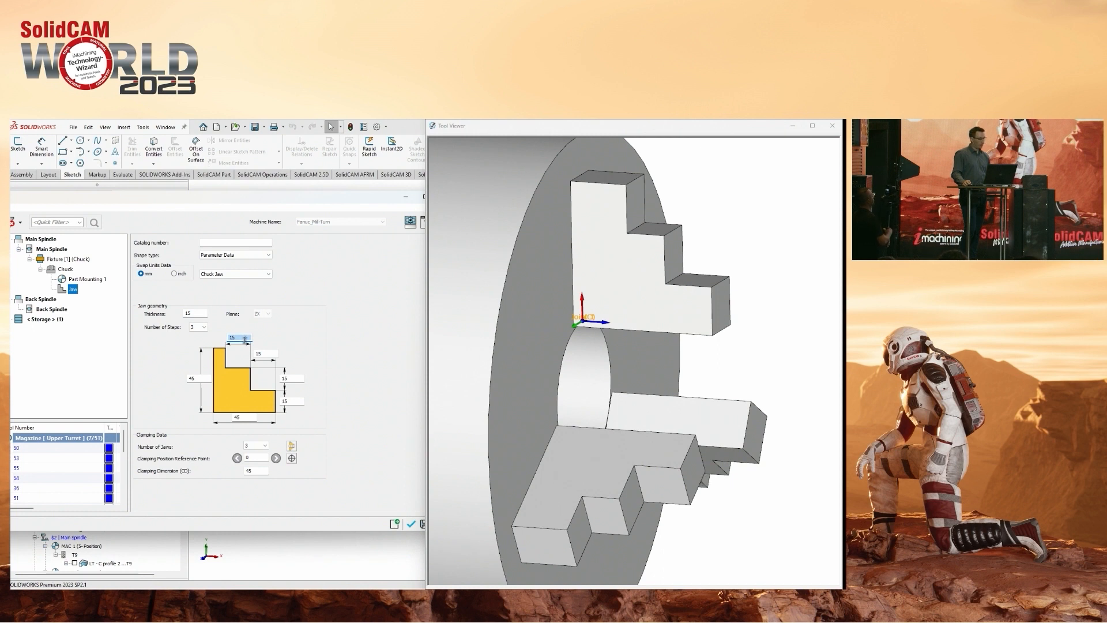
{"action": "scroll", "coordinate": [245, 339], "scroll_direction": "down", "scroll_amount": 8}
{"action": "scroll", "coordinate": [247, 342], "scroll_direction": "up", "scroll_amount": 4}
{"action": "scroll", "coordinate": [248, 344], "scroll_direction": "up", "scroll_amount": 4}
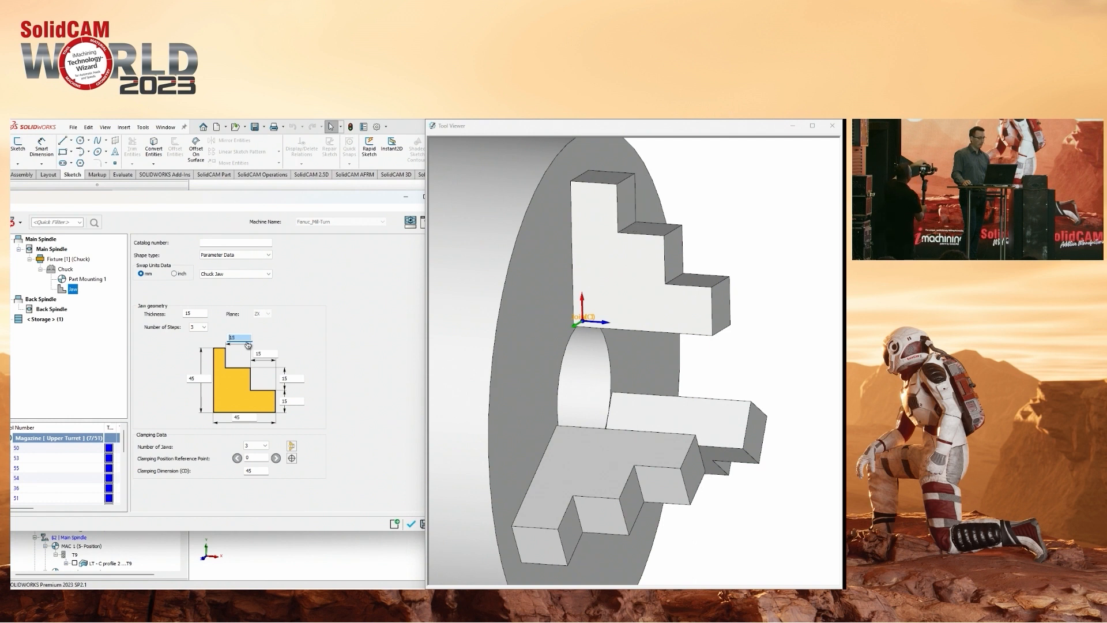
{"action": "scroll", "coordinate": [271, 354], "scroll_direction": "down", "scroll_amount": 5}
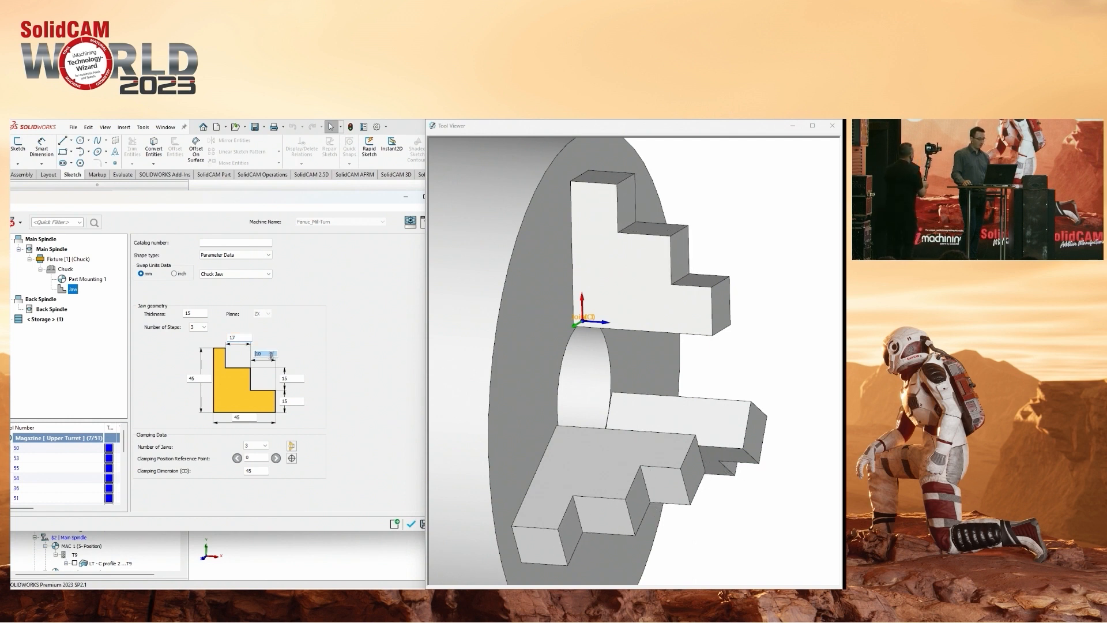
Try the jaw with one and two steps, and return it to three steps.
{"action": "left_click", "coordinate": [204, 328]}
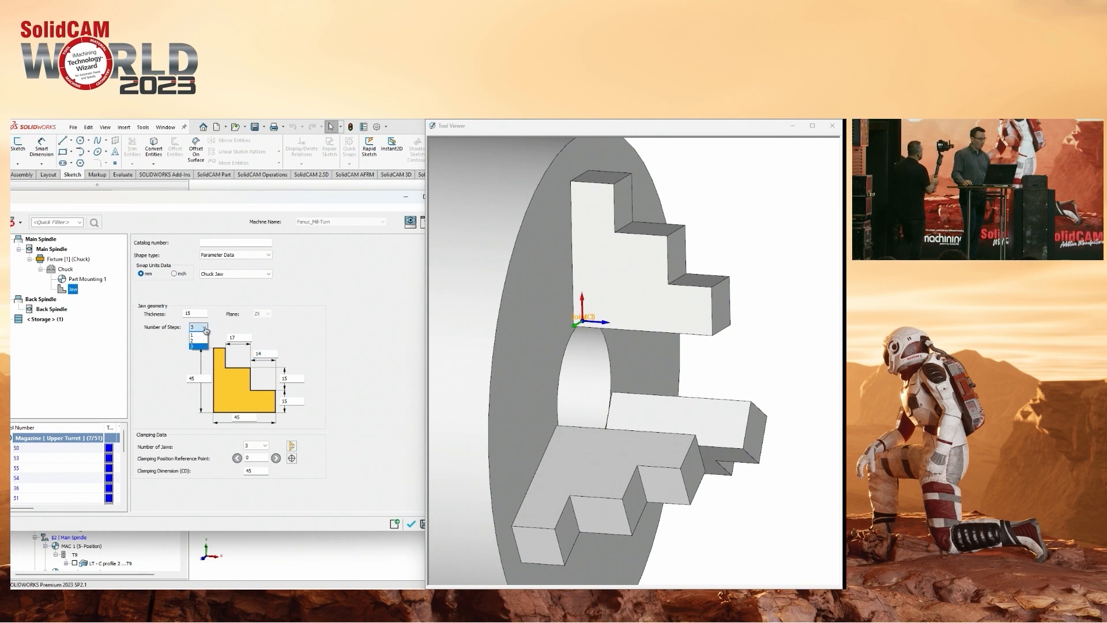
{"action": "left_click", "coordinate": [200, 335]}
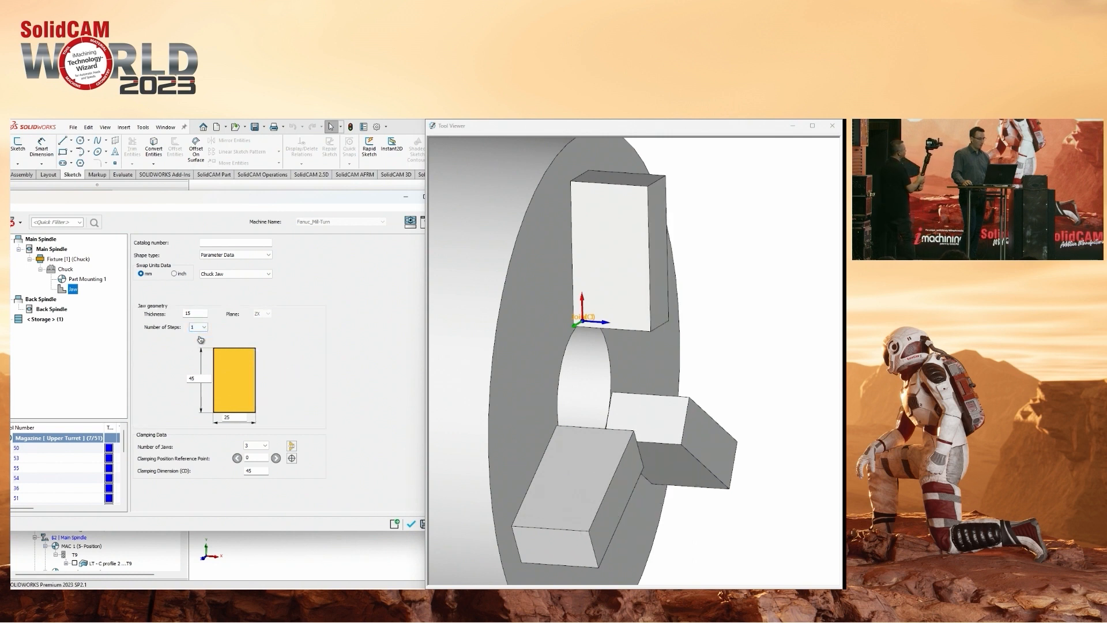
{"action": "left_click", "coordinate": [203, 327]}
{"action": "left_click", "coordinate": [200, 343]}
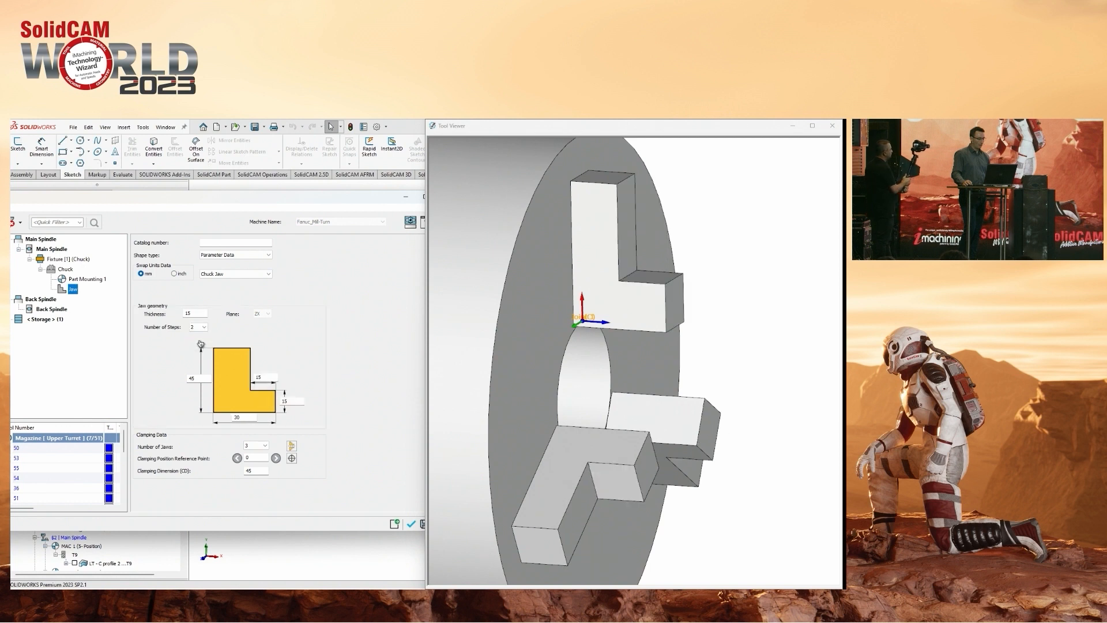
{"action": "left_click", "coordinate": [203, 328]}
{"action": "left_click", "coordinate": [199, 352]}
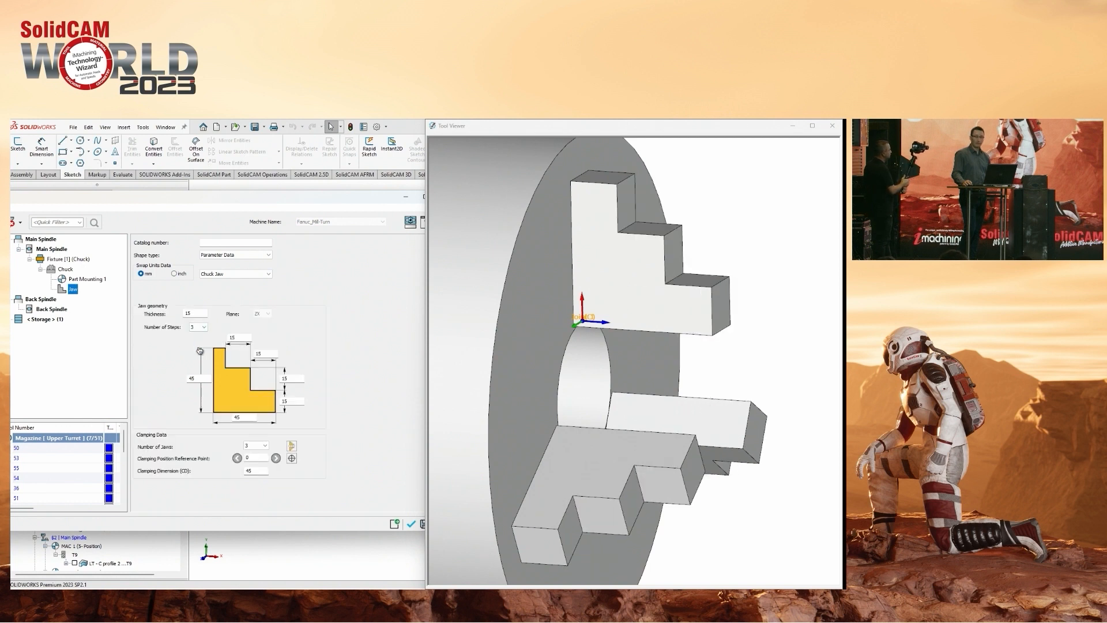
Try the chuck with two and four jaws, and return it to three jaws.
{"action": "left_click", "coordinate": [254, 446]}
{"action": "left_click", "coordinate": [254, 455]}
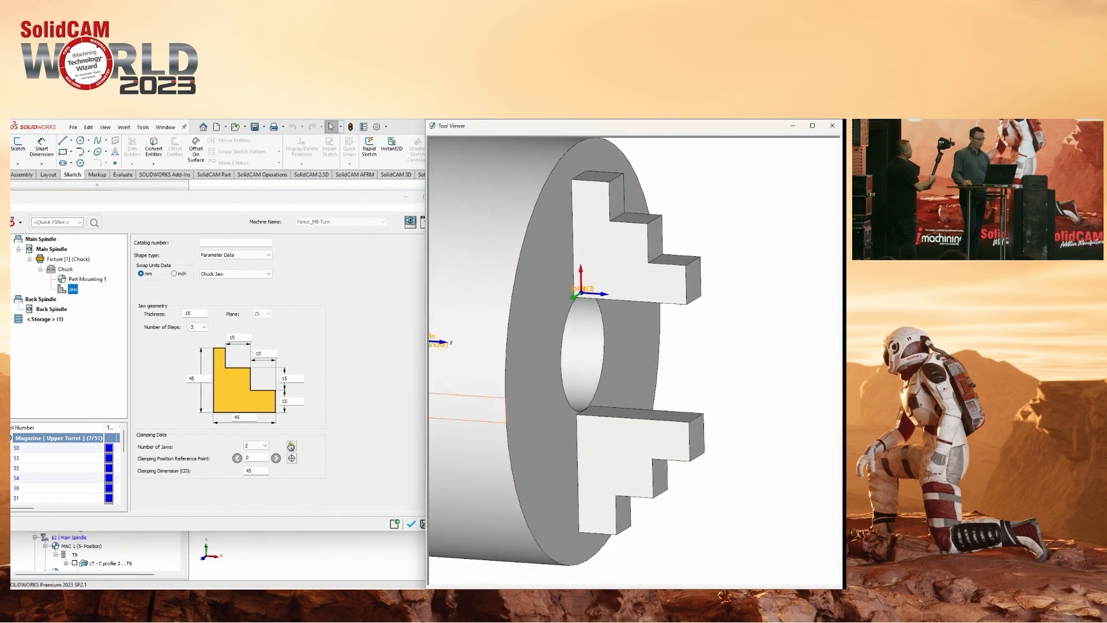
{"action": "left_click", "coordinate": [253, 446]}
{"action": "left_click", "coordinate": [254, 470]}
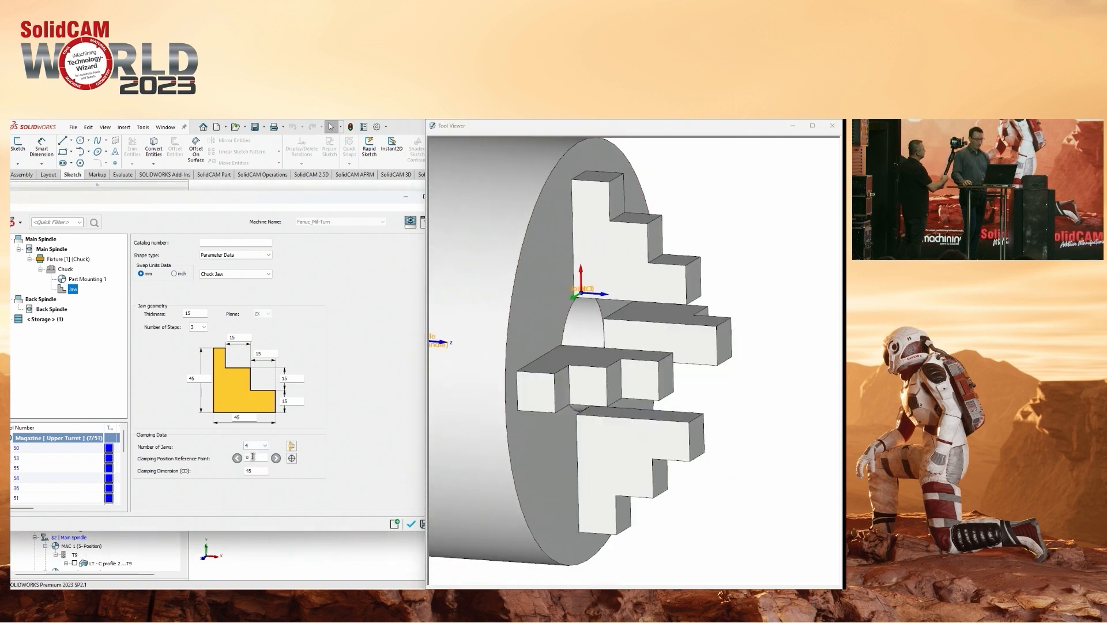
{"action": "key", "text": "Down"}
{"action": "key", "text": "Down"}
{"action": "key", "text": "Down"}
{"action": "key", "text": "Up"}
{"action": "key", "text": "Up"}
{"action": "key", "text": "Up"}
{"action": "key", "text": "Up"}
{"action": "key", "text": "Up"}
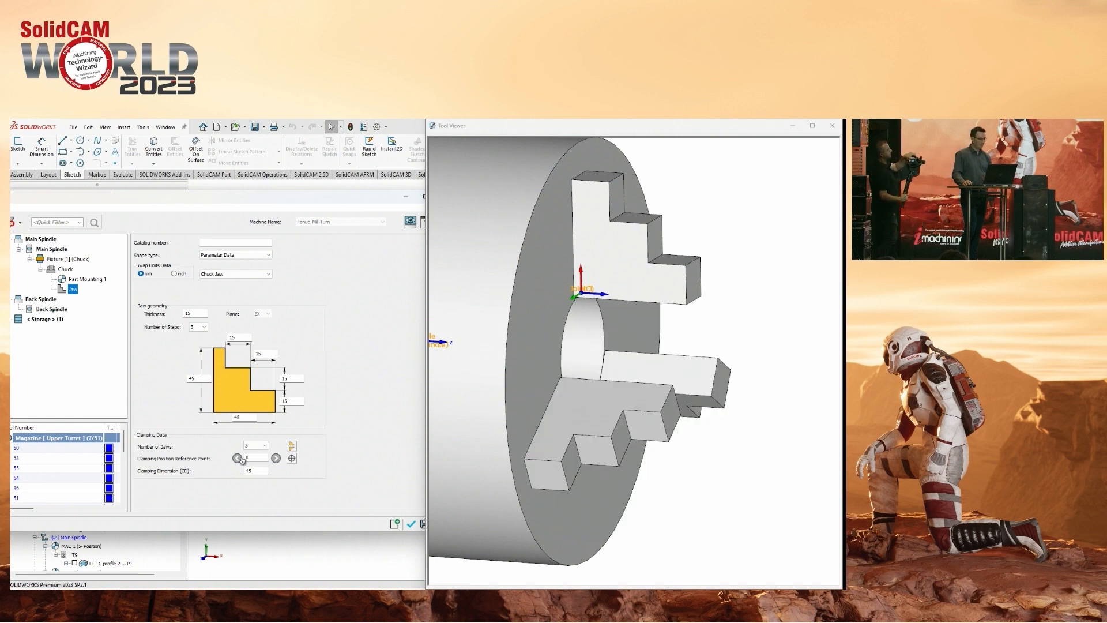
Switch the jaws' clamping position reference point to 60 and set the clamping dimension to 105.
{"action": "middle_click_drag", "start_coordinate": [438, 393], "coordinate": [451, 388]}
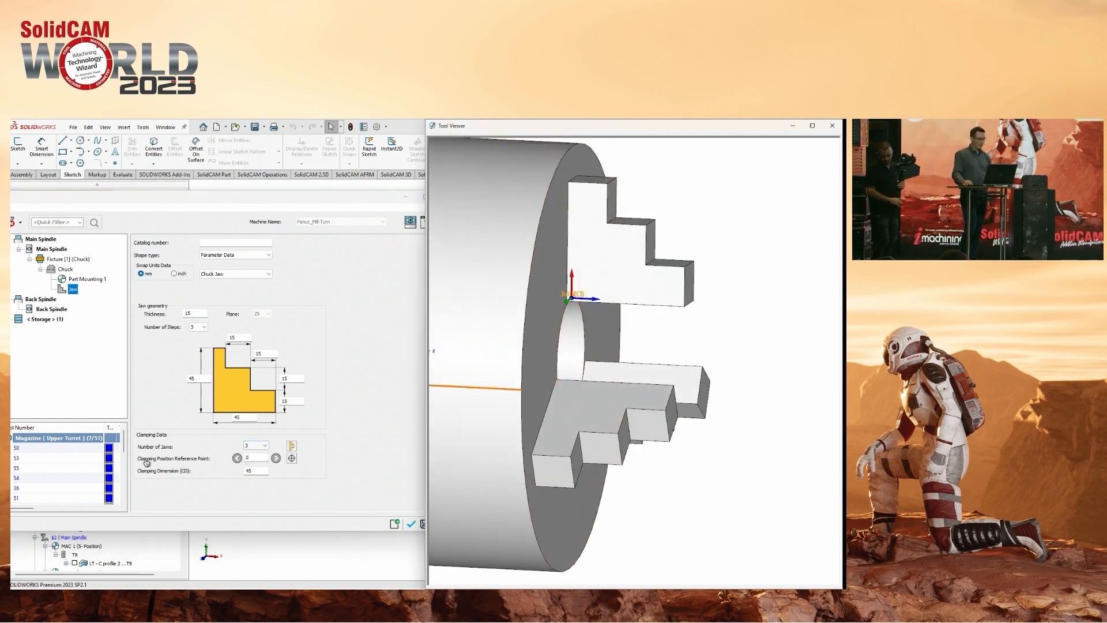
{"action": "left_click", "coordinate": [276, 459]}
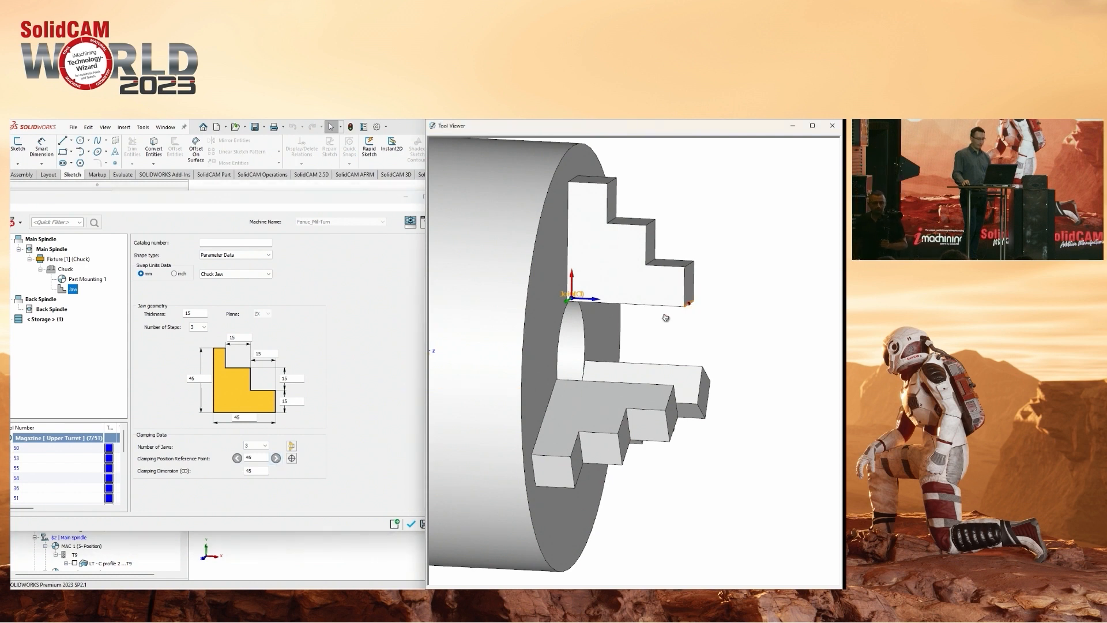
{"action": "left_click", "coordinate": [276, 459]}
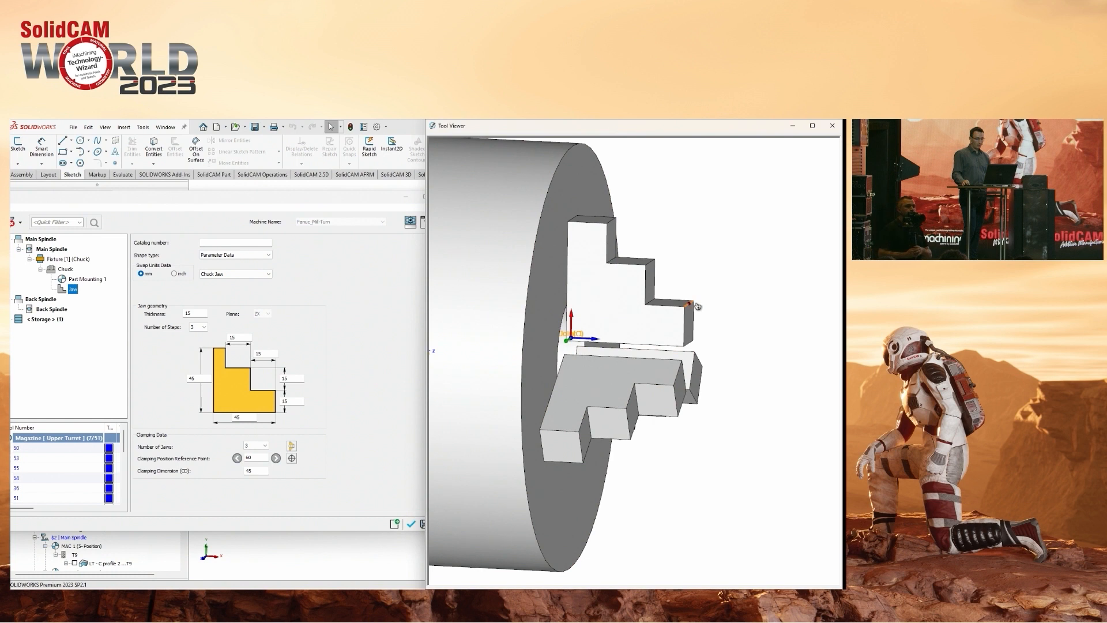
{"action": "double_click", "coordinate": [257, 470]}
{"action": "type", "text": "105"}
{"action": "key", "text": "Return"}
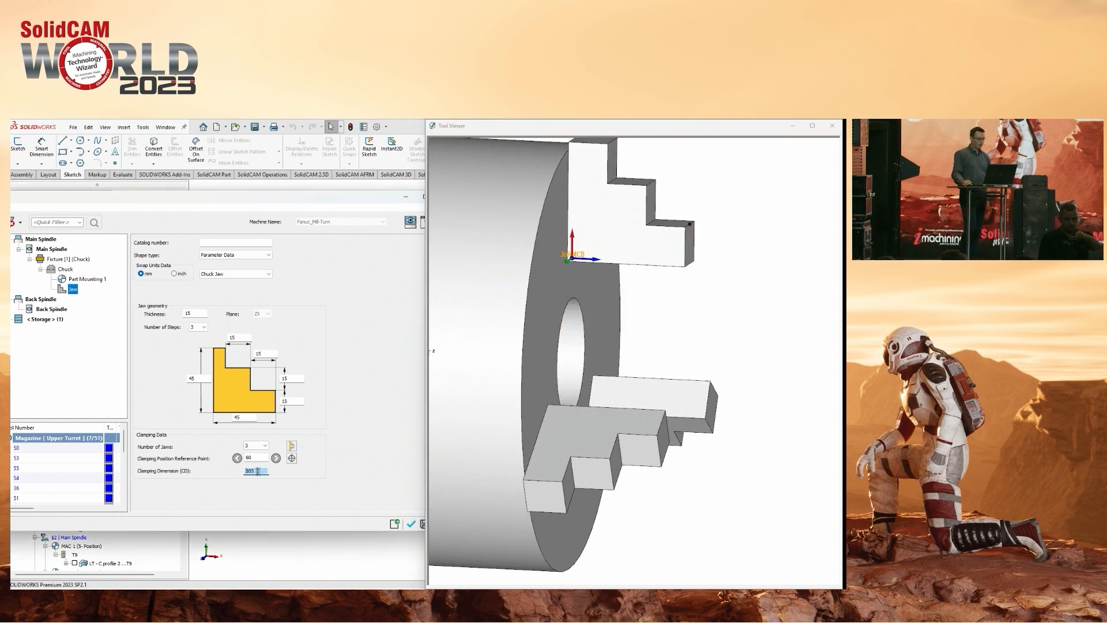
Set the jaws' clamping position reference point to 0 and the clamping dimension to 50, and accept the chuck definition.
{"action": "left_click", "coordinate": [292, 447]}
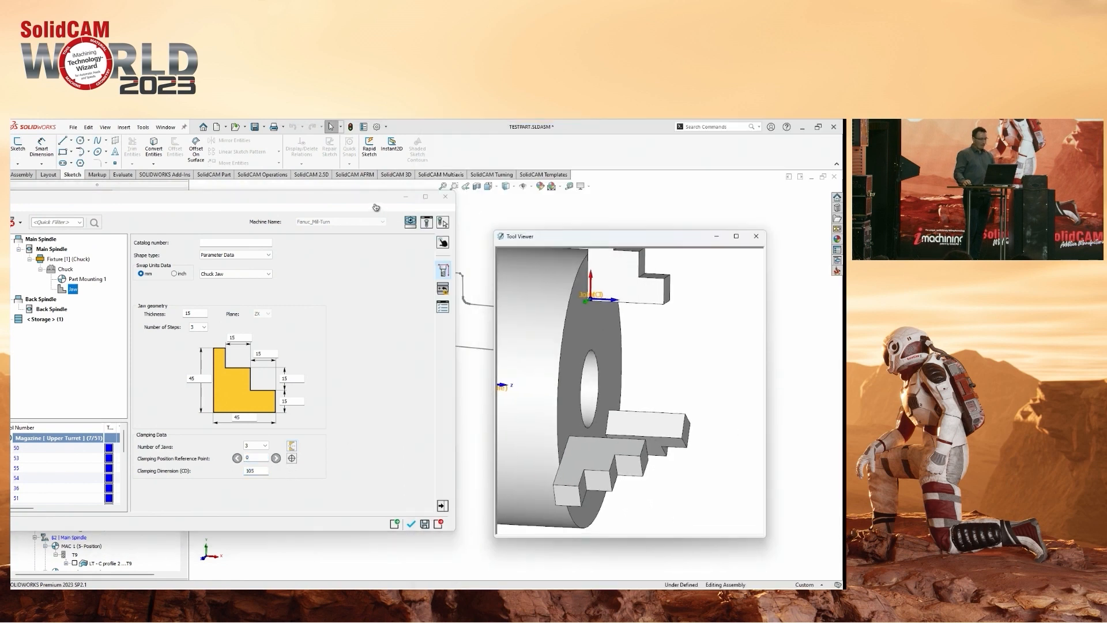
{"action": "left_click_drag", "start_coordinate": [563, 237], "coordinate": [700, 419]}
{"action": "scroll", "coordinate": [615, 370], "scroll_direction": "down", "scroll_amount": 5}
{"action": "left_click", "coordinate": [575, 349]}
{"action": "middle_click_drag", "start_coordinate": [519, 357], "coordinate": [476, 339]}
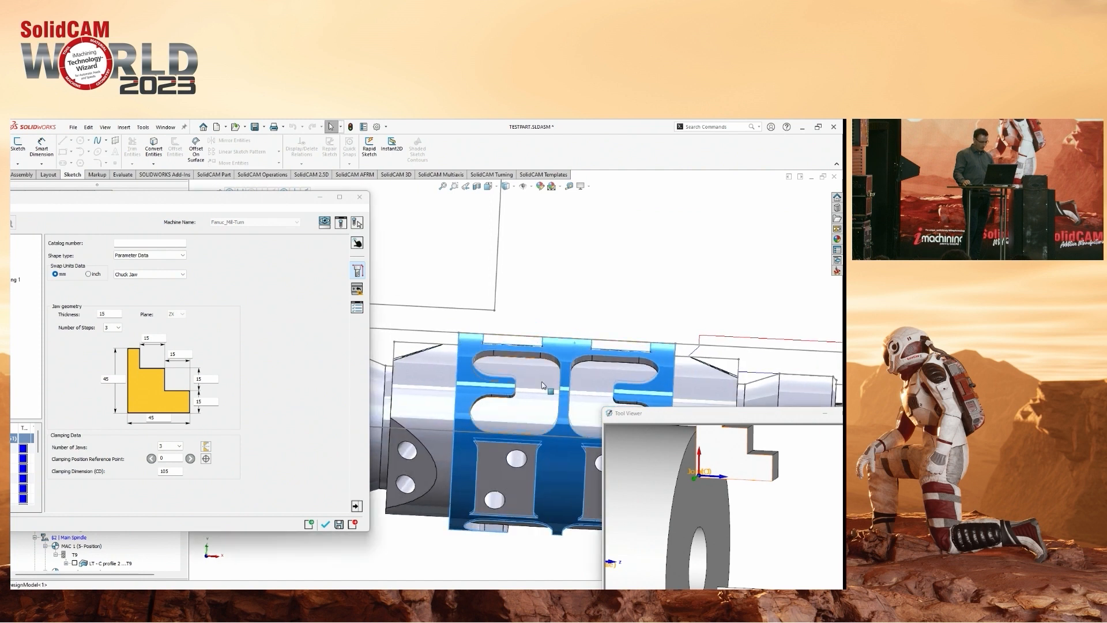
{"action": "middle_click_drag", "start_coordinate": [546, 387], "coordinate": [526, 397]}
{"action": "left_click_drag", "start_coordinate": [171, 471], "coordinate": [139, 472]}
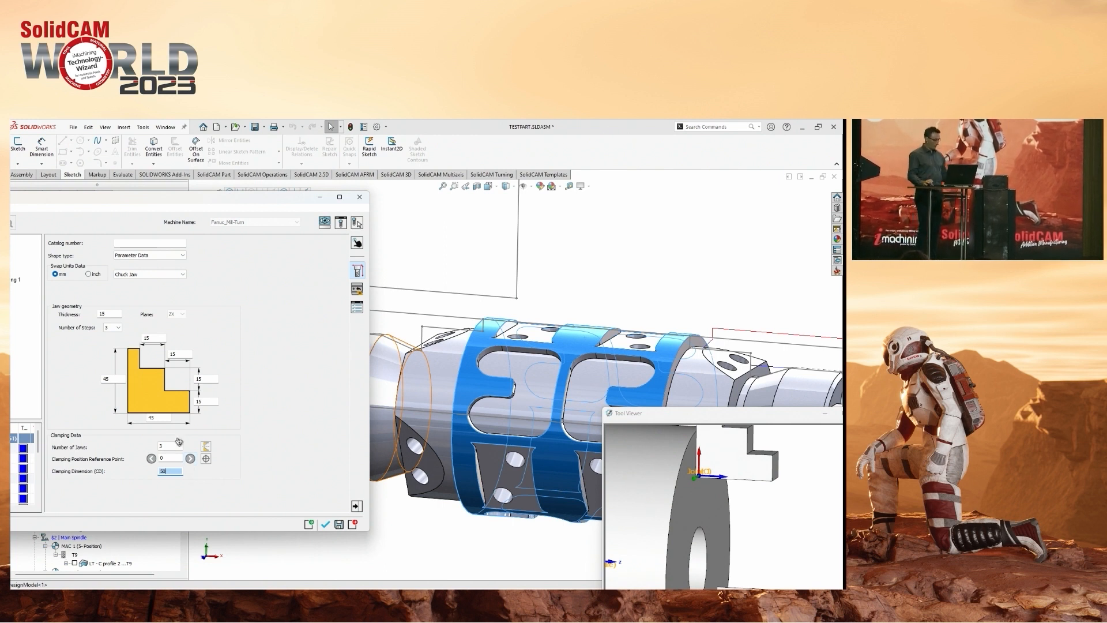
{"action": "left_click", "coordinate": [325, 524]}
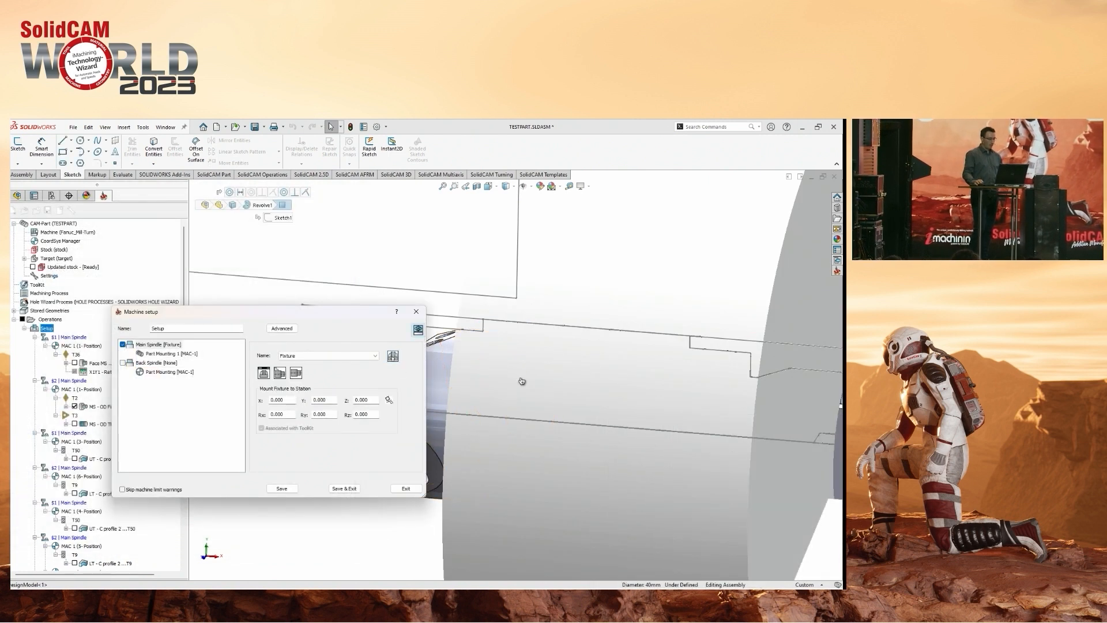
Inspect the chuck on the Main Spindle in the machine preview and set Part Mounting 1's workpiece Z position to 130.
{"action": "left_click", "coordinate": [123, 345]}
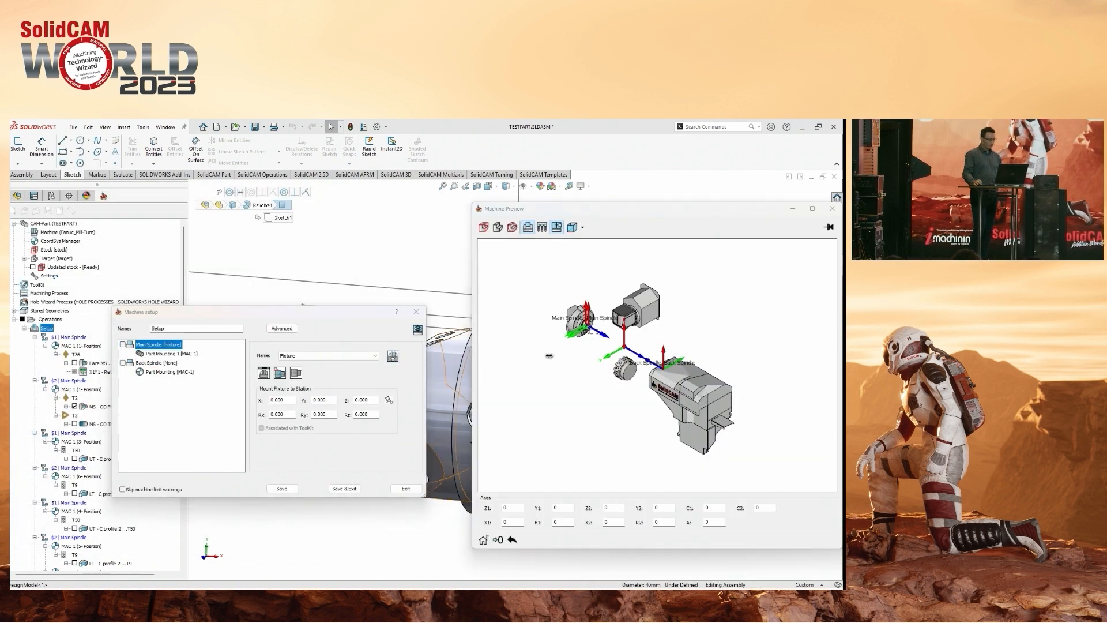
{"action": "scroll", "coordinate": [588, 334], "scroll_direction": "down", "scroll_amount": 10}
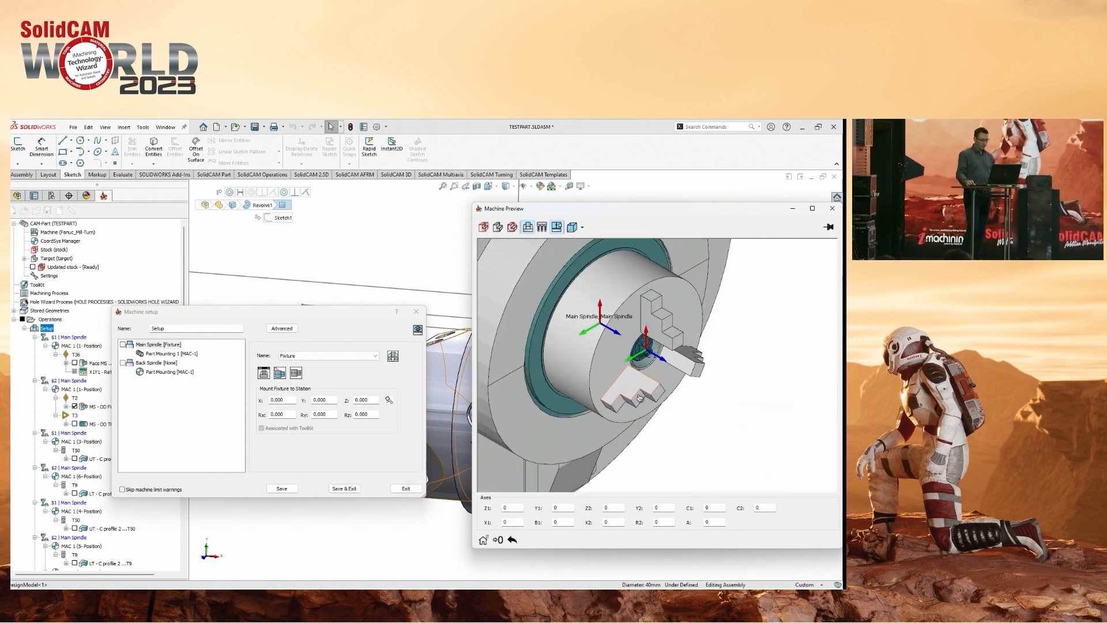
{"action": "middle_click_drag", "start_coordinate": [640, 398], "coordinate": [646, 369]}
{"action": "left_click", "coordinate": [189, 356]}
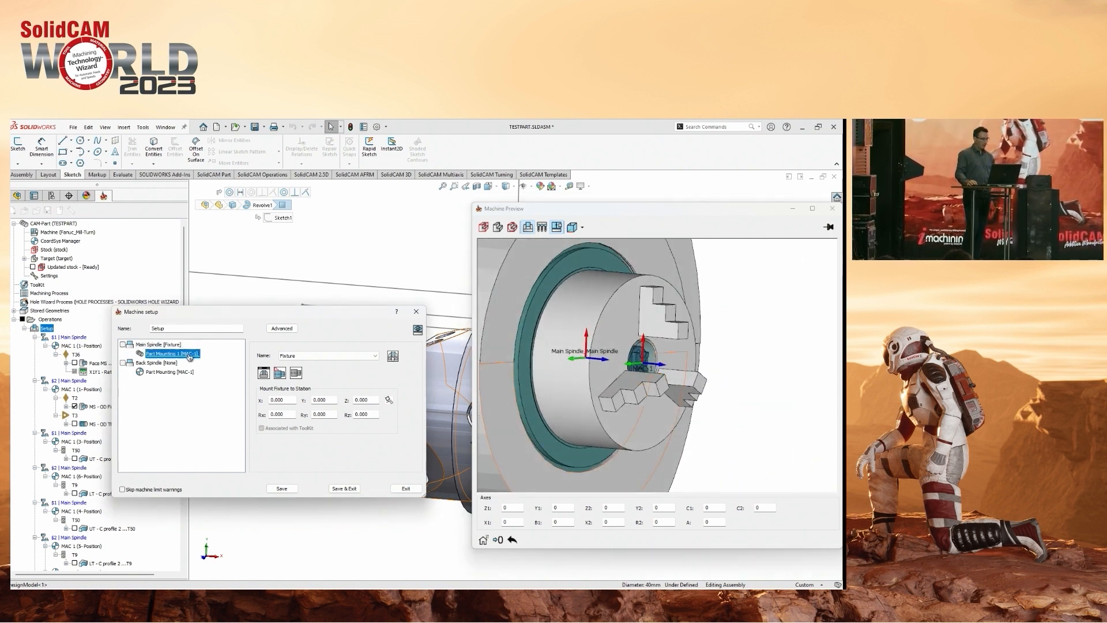
{"action": "double_click", "coordinate": [377, 374]}
{"action": "scroll", "coordinate": [384, 374], "scroll_direction": "up", "scroll_amount": 13}
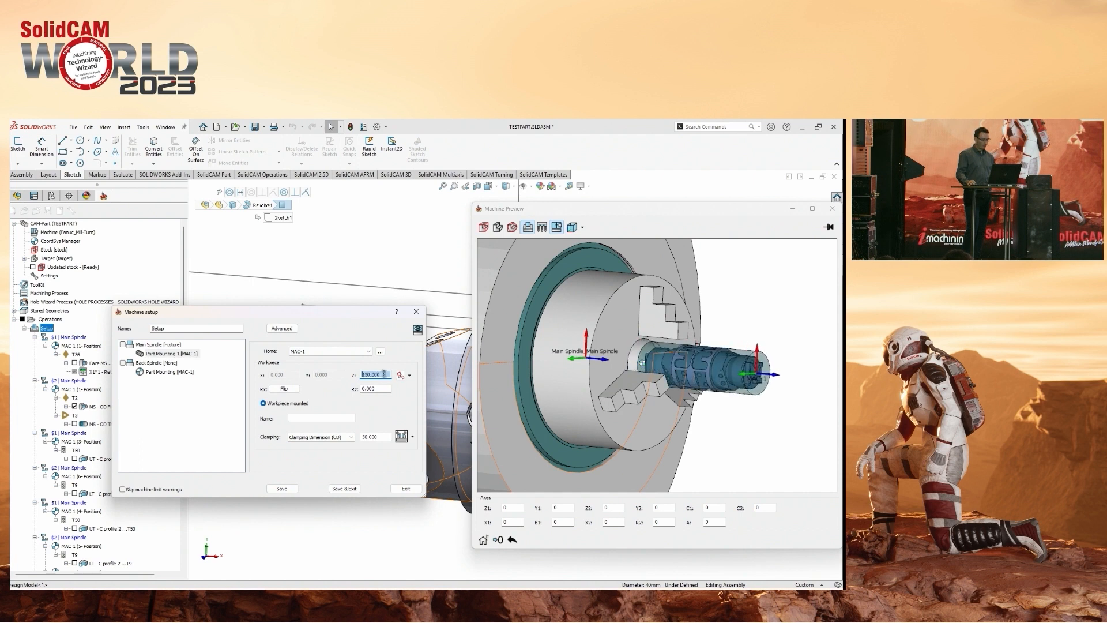
{"action": "scroll", "coordinate": [612, 374], "scroll_direction": "up", "scroll_amount": 5}
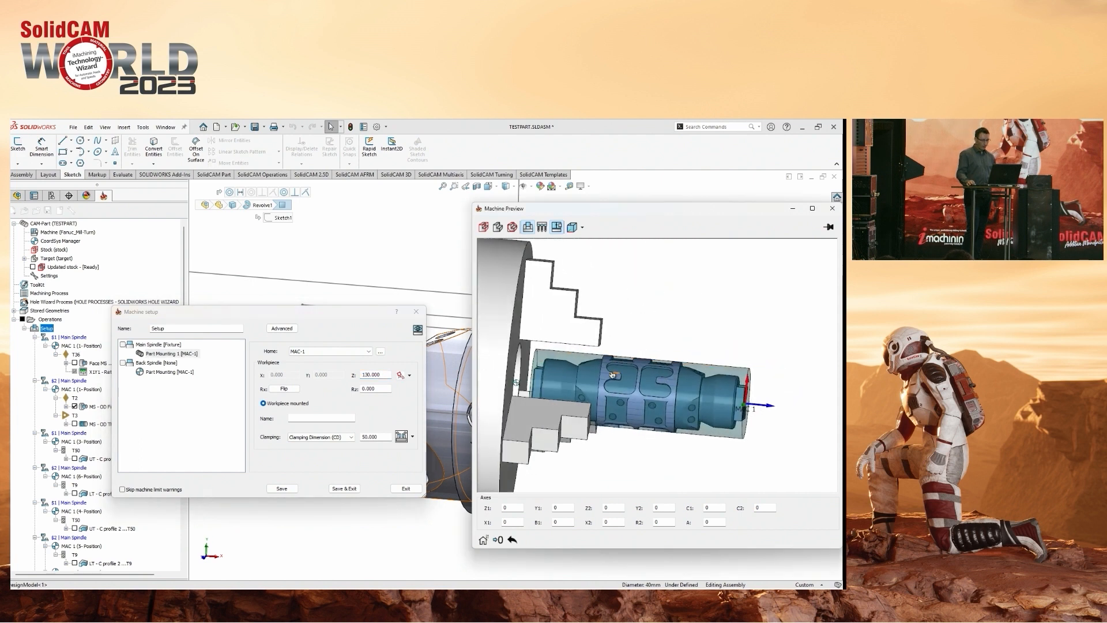
{"action": "scroll", "coordinate": [612, 374], "scroll_direction": "up", "scroll_amount": 4}
Set the workpiece's Z position in Part Mounting 1 to 128 and check how deep it sits between the jaws.
{"action": "double_click", "coordinate": [389, 375]}
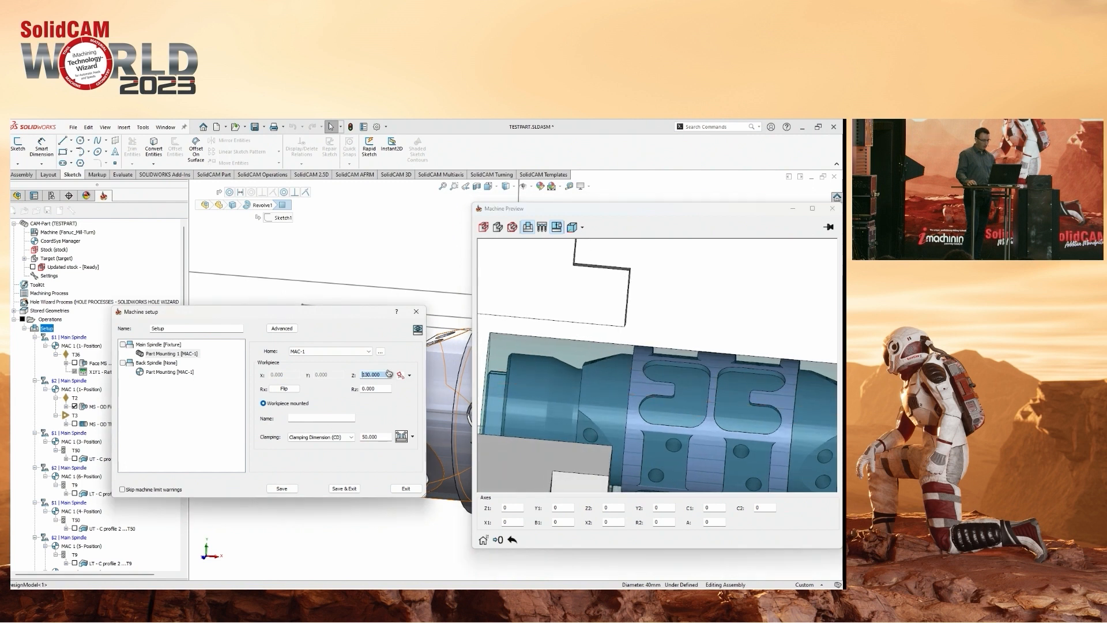
{"action": "scroll", "coordinate": [387, 373], "scroll_direction": "down", "scroll_amount": 2}
{"action": "scroll", "coordinate": [511, 416], "scroll_direction": "down", "scroll_amount": 5}
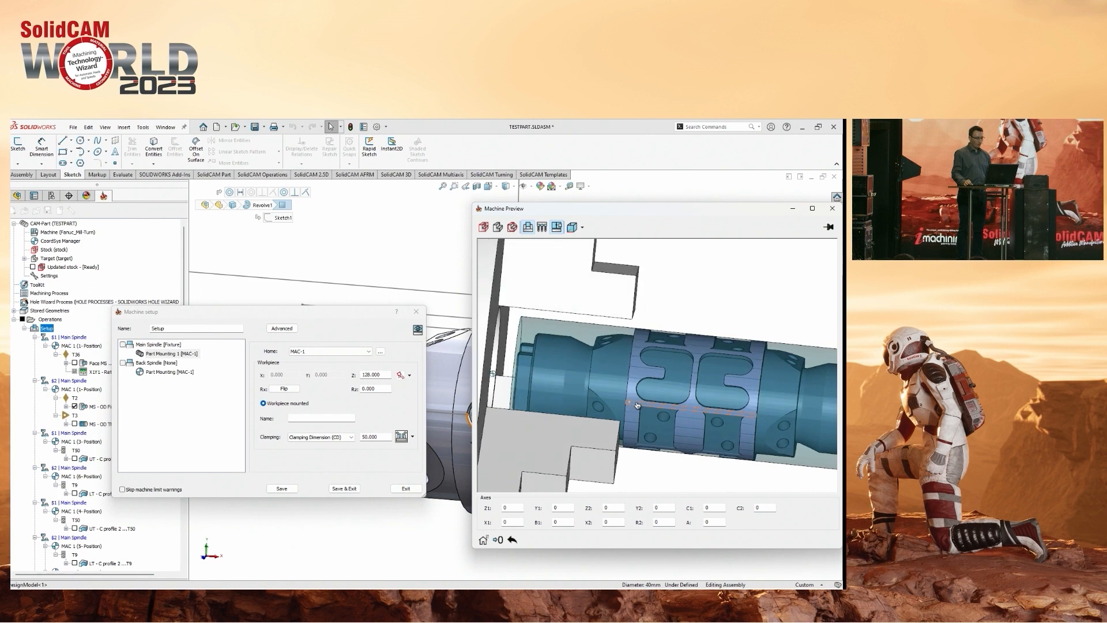
{"action": "middle_click_drag", "start_coordinate": [637, 406], "coordinate": [640, 398]}
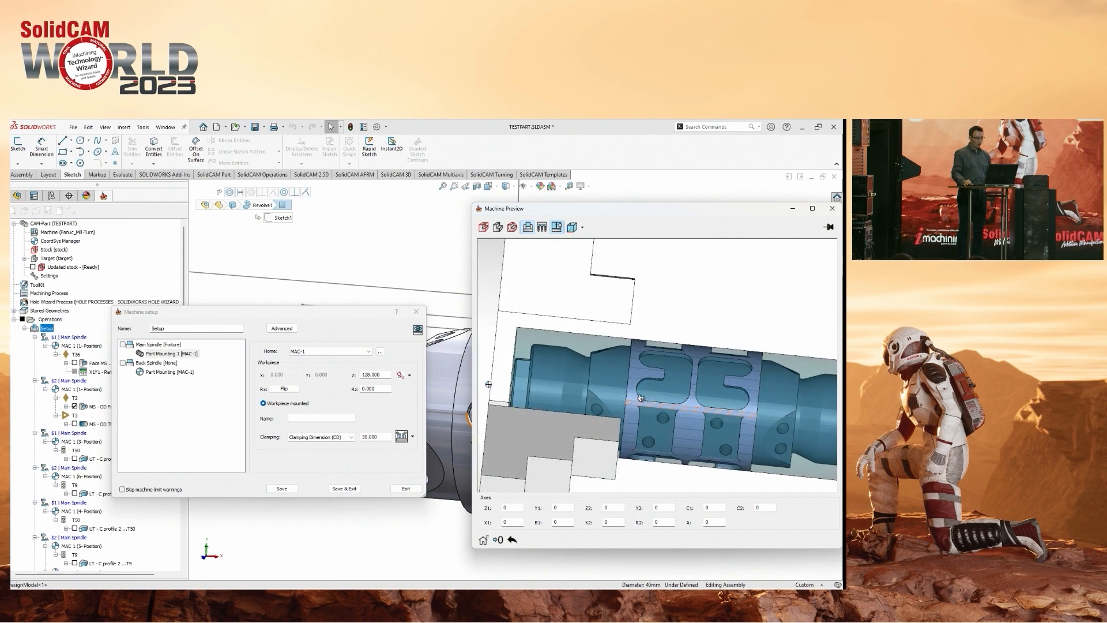
Auto-close the chuck jaws on the stock, and switch them to auto-close on the target part.
{"action": "left_click", "coordinate": [402, 438]}
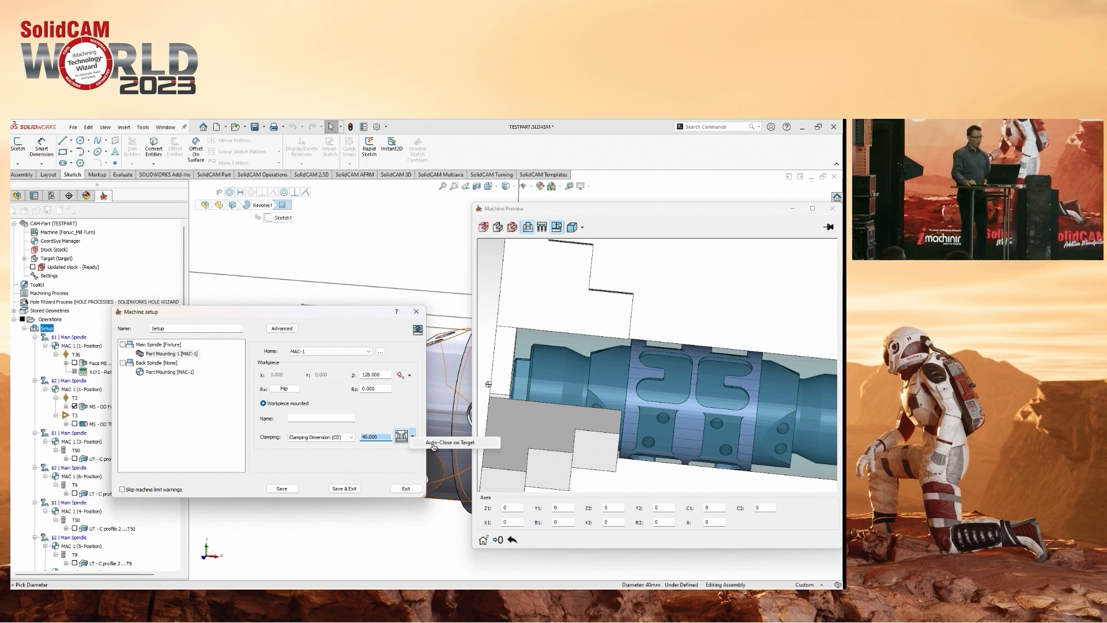
{"action": "left_click", "coordinate": [433, 442]}
{"action": "scroll", "coordinate": [636, 363], "scroll_direction": "up", "scroll_amount": 5}
{"action": "middle_click_drag", "start_coordinate": [635, 364], "coordinate": [653, 388]}
{"action": "scroll", "coordinate": [653, 388], "scroll_direction": "down", "scroll_amount": 2}
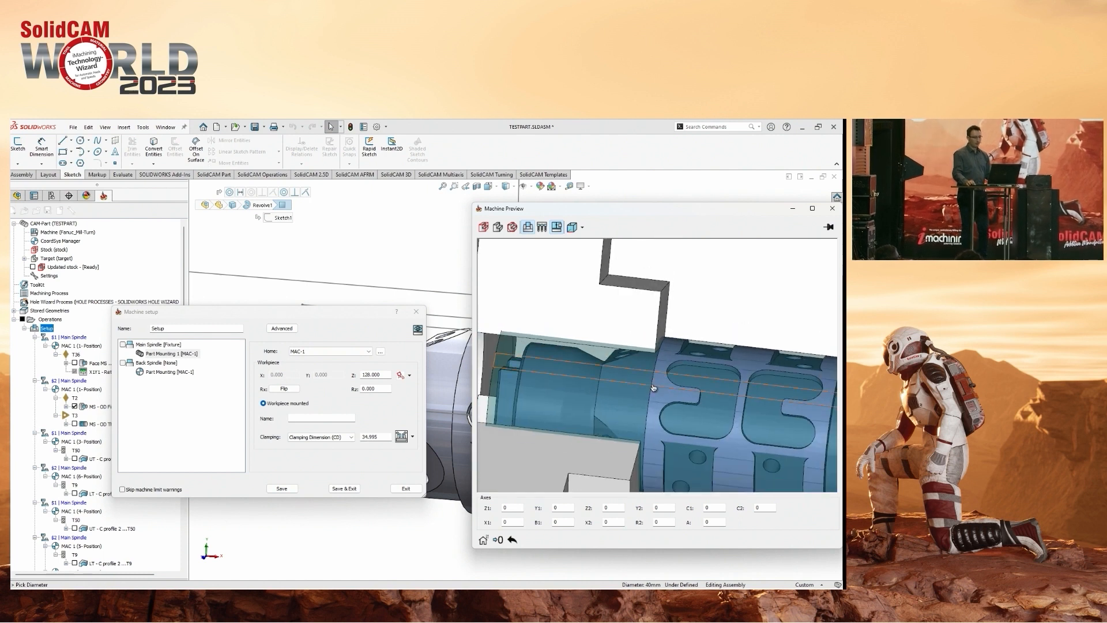
{"action": "scroll", "coordinate": [654, 388], "scroll_direction": "down", "scroll_amount": 4}
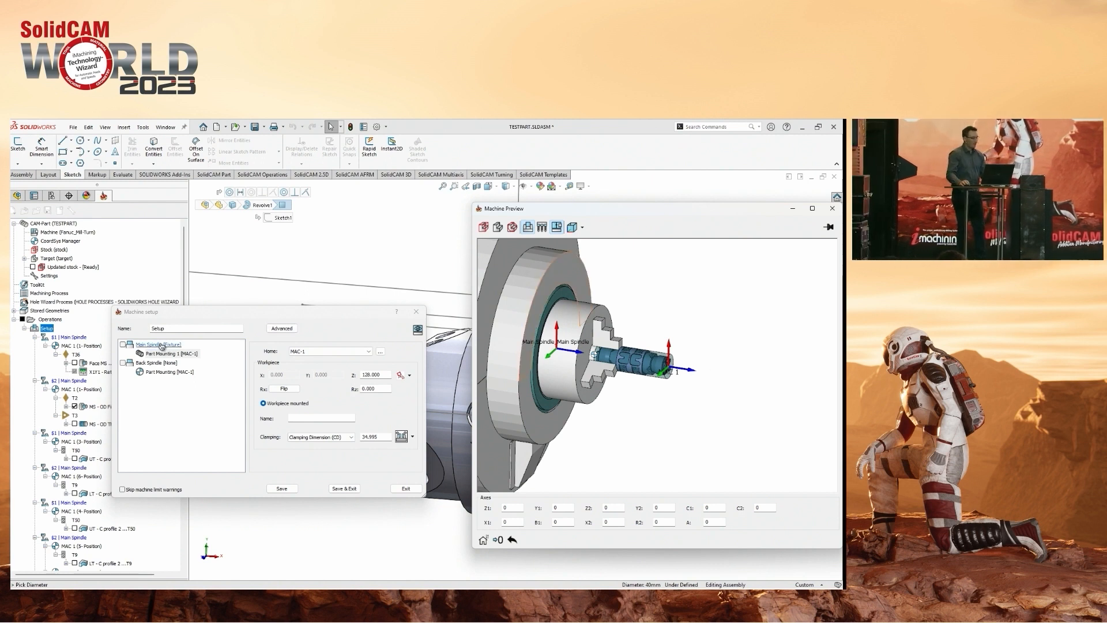
Start defining a new fixture for the Main Spindle in the toolkit.
{"action": "left_click", "coordinate": [270, 329]}
{"action": "left_click", "coordinate": [358, 356]}
{"action": "left_click", "coordinate": [360, 369]}
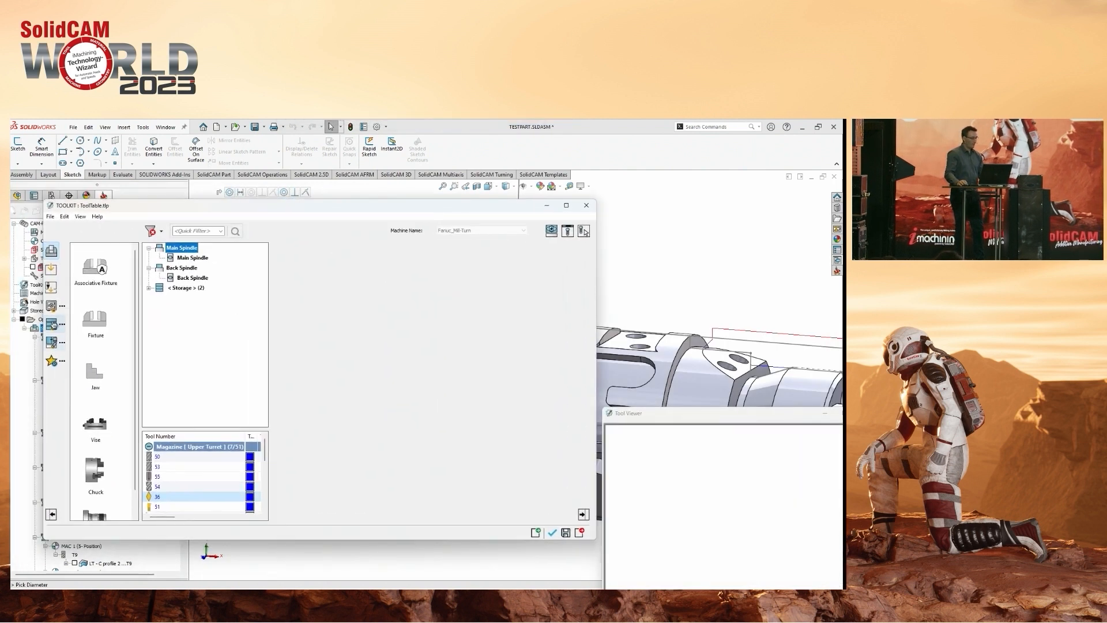
Examine the vise, chuck and collet chuck folders of the SolidCAMFixtureComponentsMetric library down to their product series.
{"action": "left_click", "coordinate": [52, 308]}
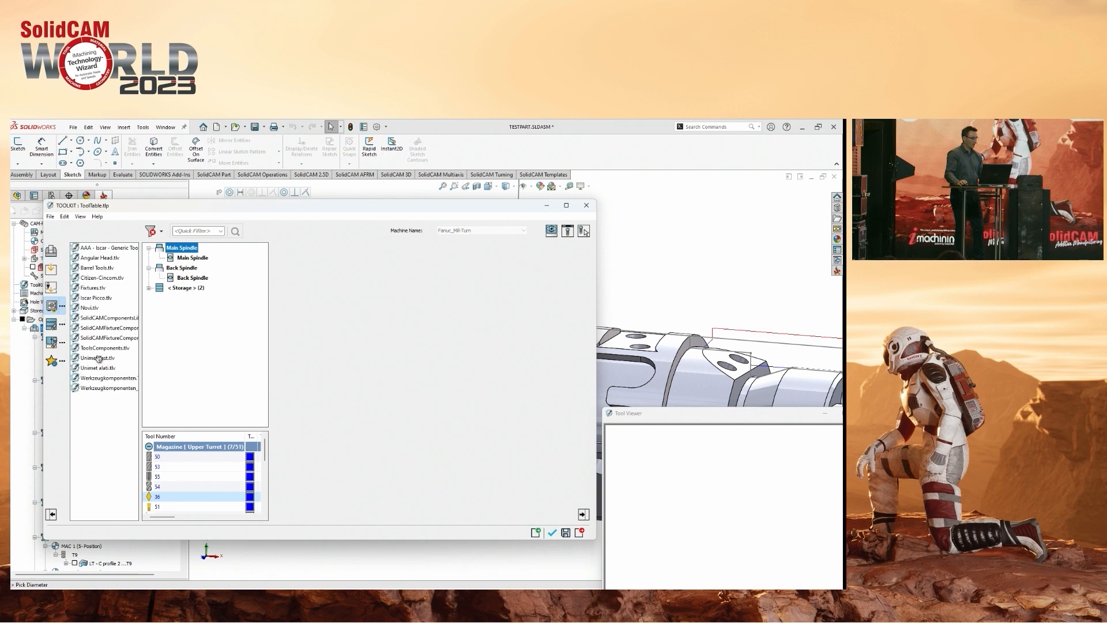
{"action": "left_click_drag", "start_coordinate": [140, 330], "coordinate": [188, 331]}
{"action": "left_click", "coordinate": [135, 339]}
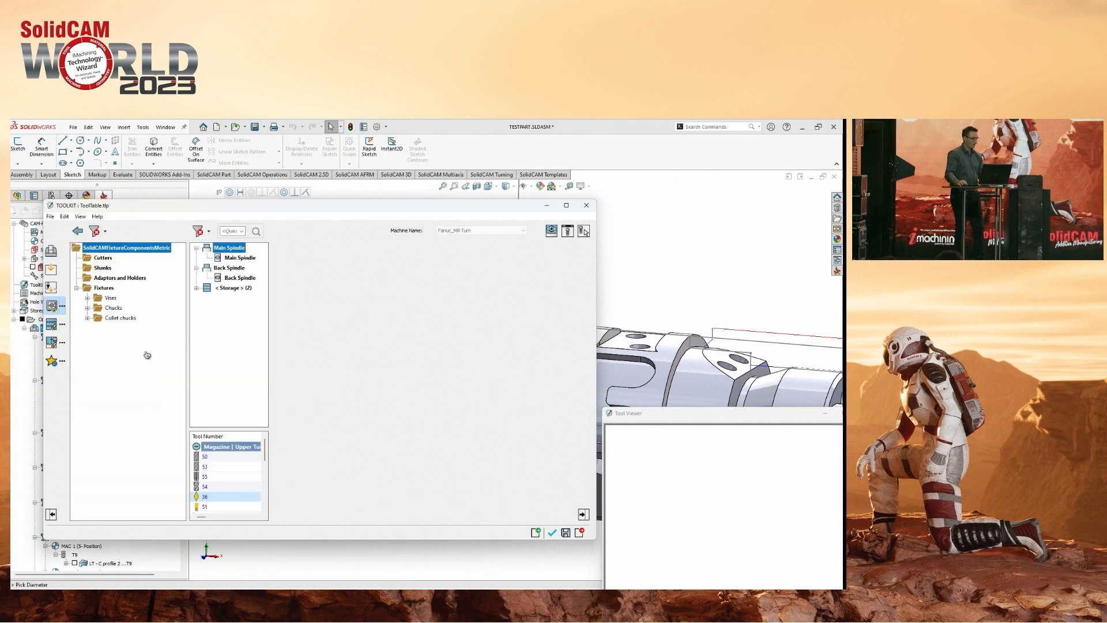
{"action": "left_click", "coordinate": [87, 298]}
{"action": "left_click", "coordinate": [98, 308]}
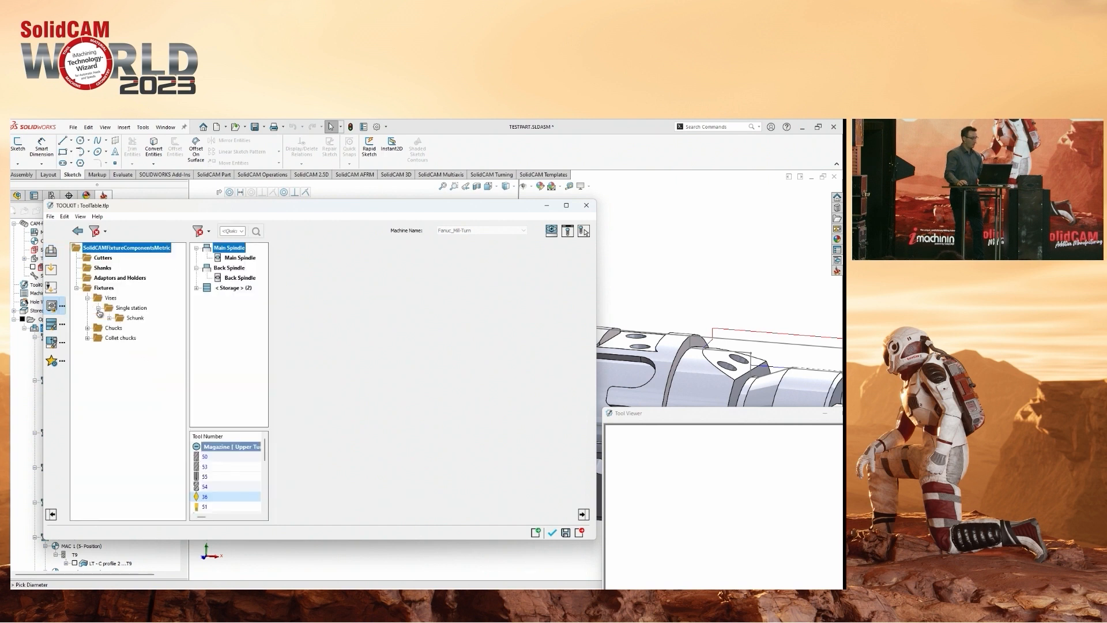
{"action": "left_click", "coordinate": [88, 327]}
{"action": "left_click", "coordinate": [109, 318]}
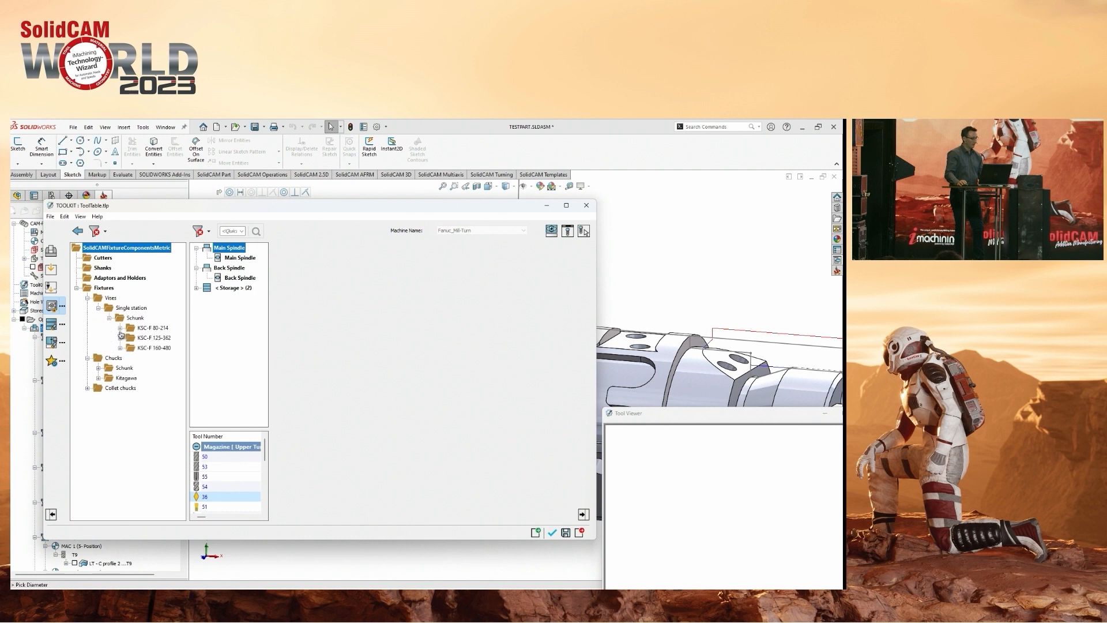
{"action": "left_click", "coordinate": [99, 369]}
{"action": "left_click", "coordinate": [99, 389]}
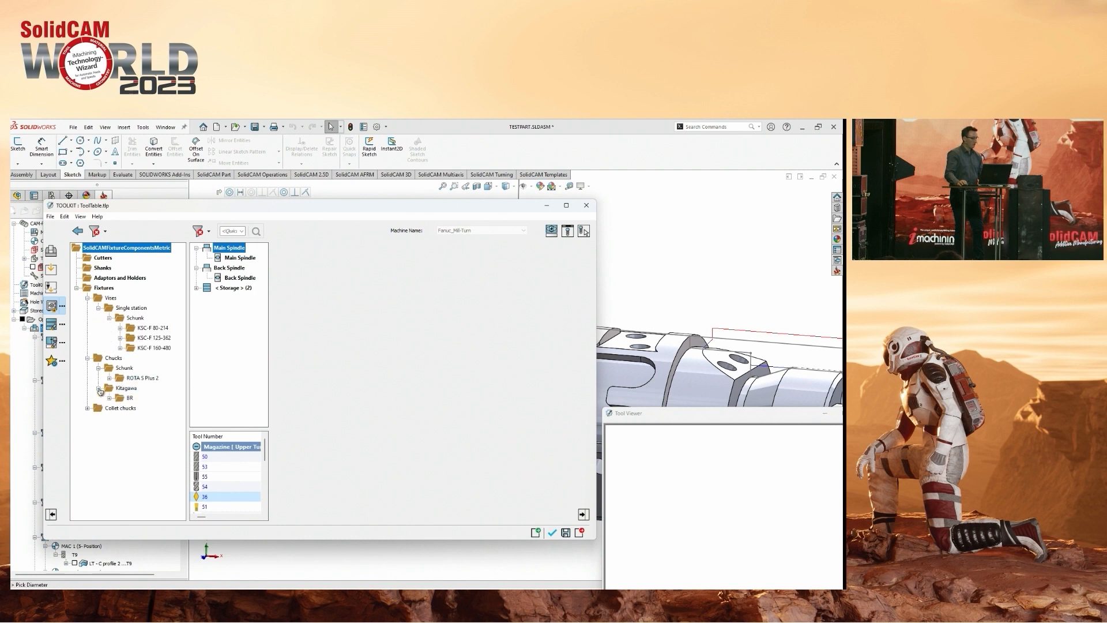
{"action": "left_click", "coordinate": [99, 418]}
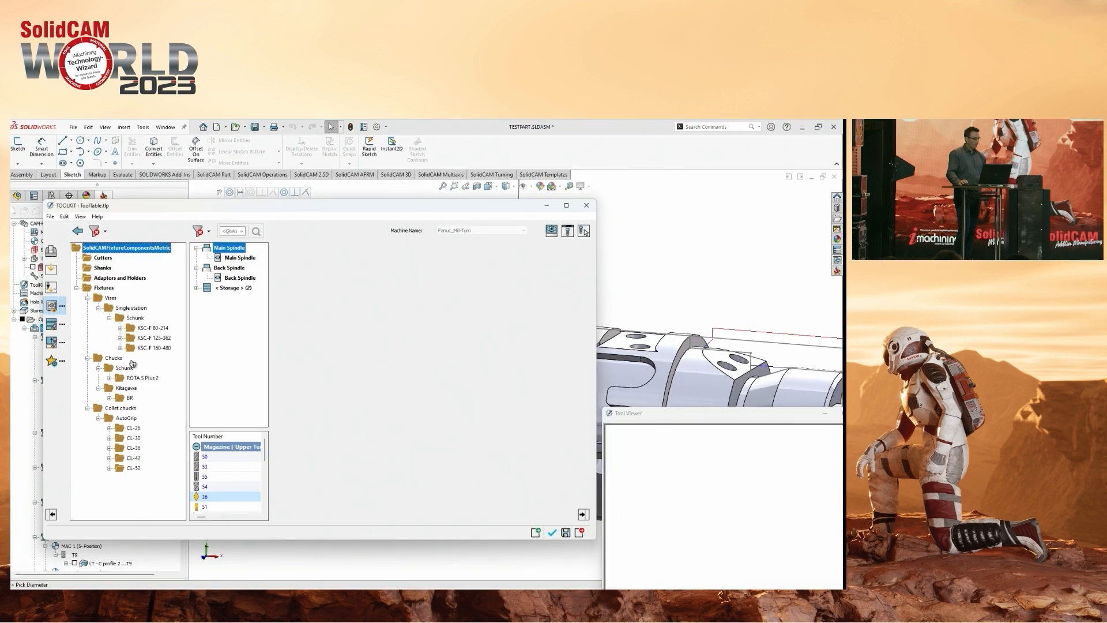
Open the SolidCAMFixtureAssembliesMetric library and preview the two KSC-F 80-214 vise assemblies.
{"action": "left_click", "coordinate": [53, 325]}
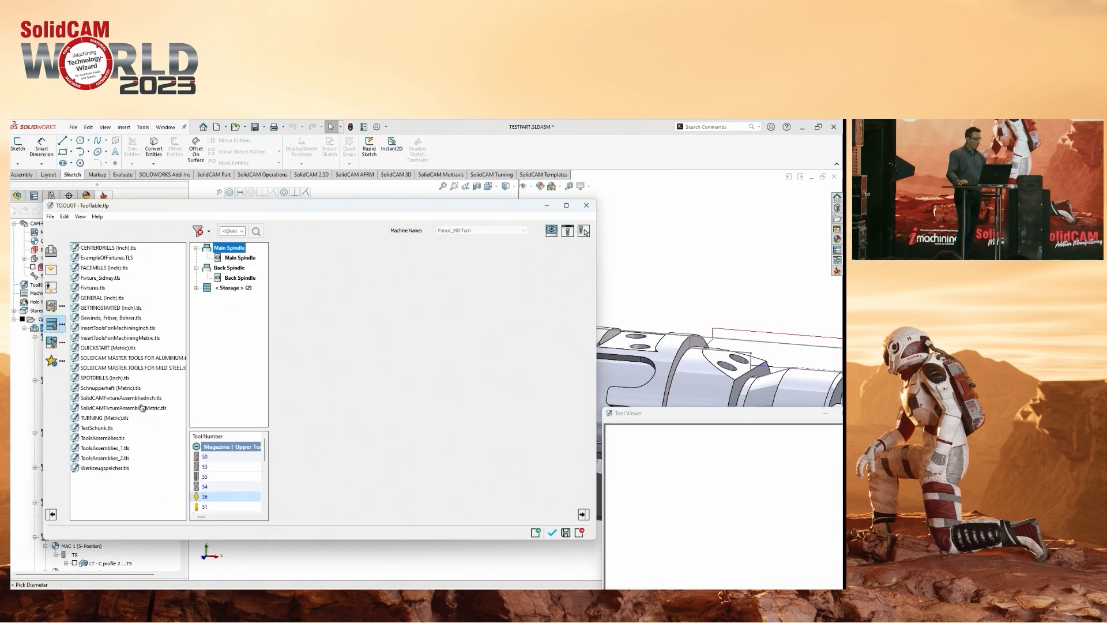
{"action": "double_click", "coordinate": [114, 408]}
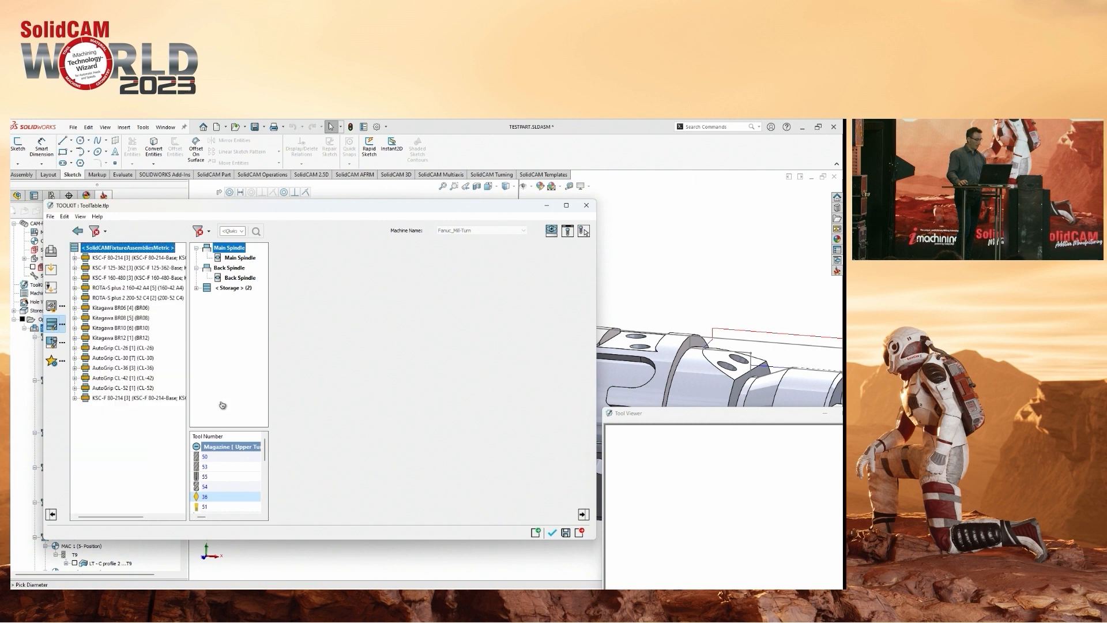
{"action": "left_click", "coordinate": [132, 257]}
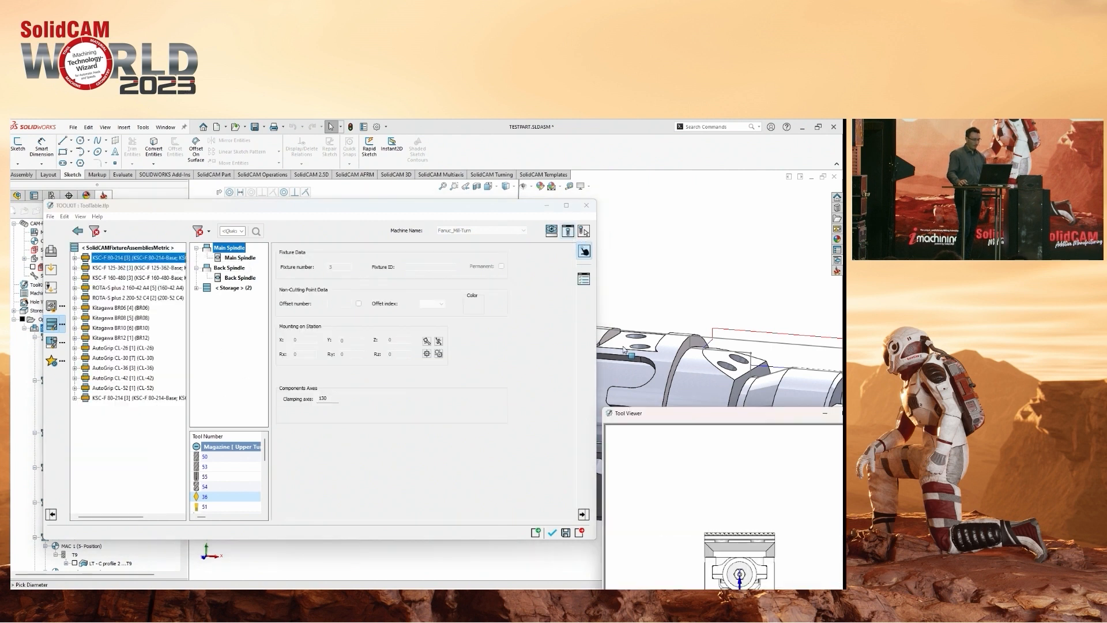
{"action": "left_click_drag", "start_coordinate": [741, 420], "coordinate": [681, 270]}
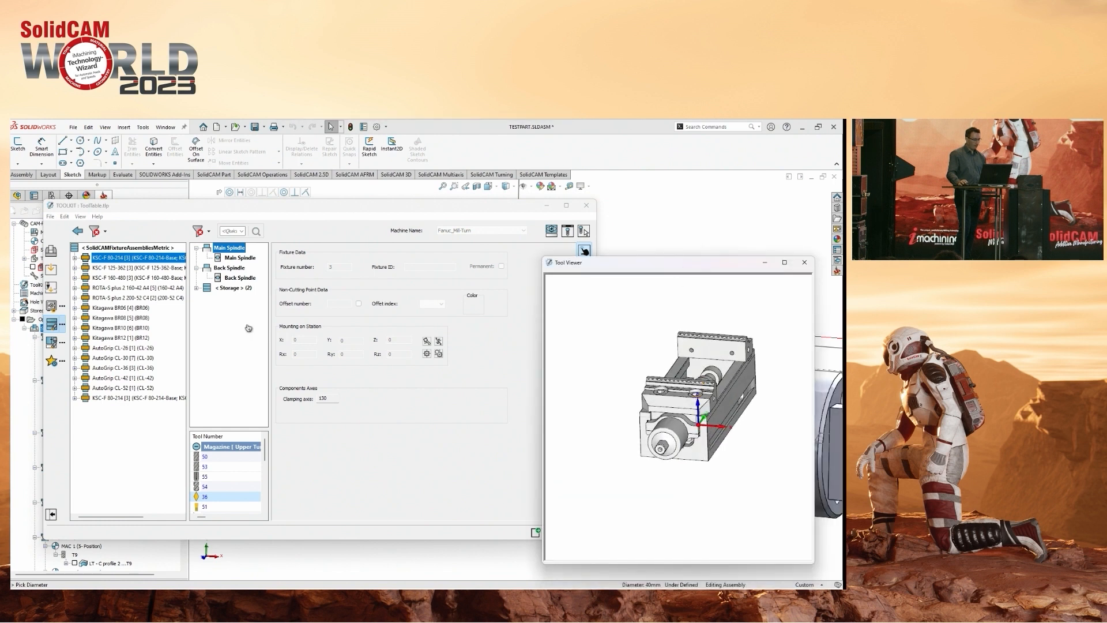
{"action": "left_click", "coordinate": [133, 397]}
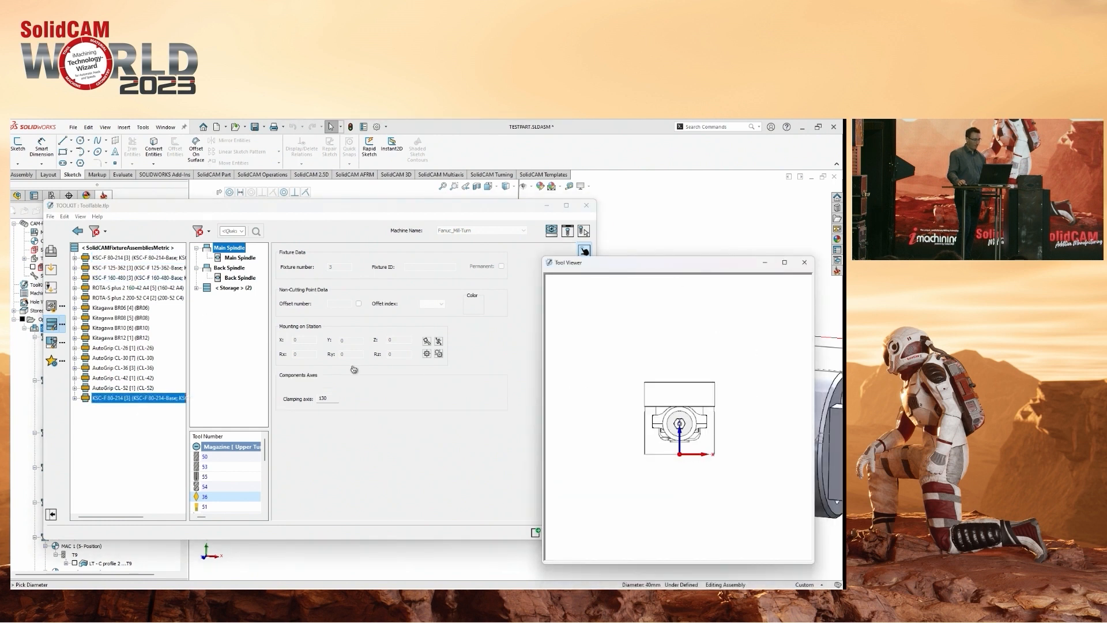
Mount the ROTA-S plus 2 160-42 A4 chuck assembly on the Main Spindle and accept the fixture.
{"action": "left_click", "coordinate": [116, 287]}
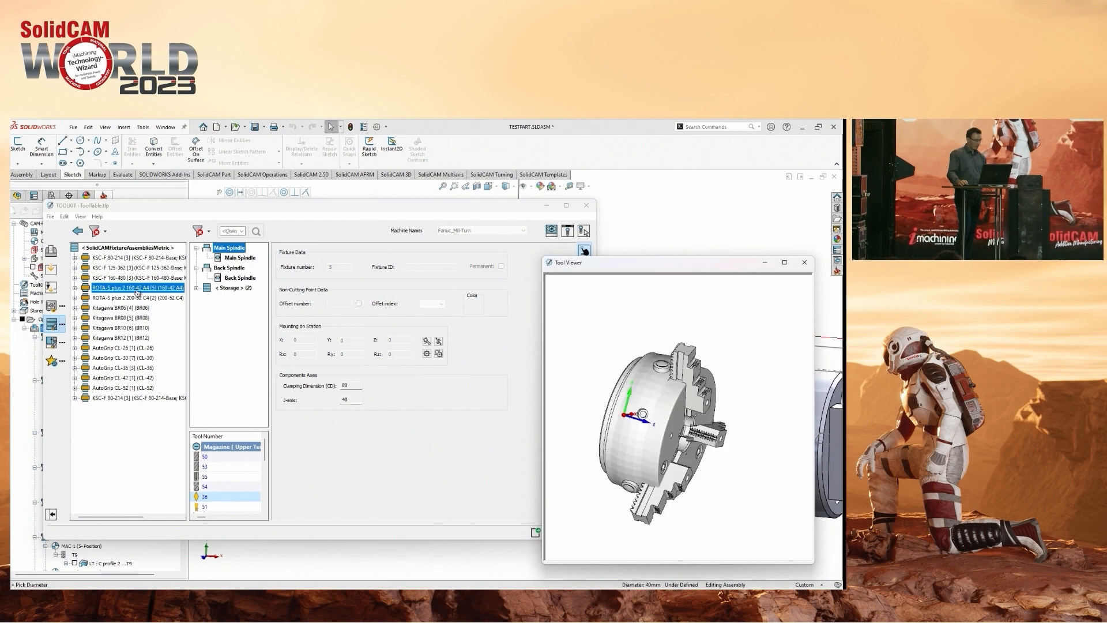
{"action": "left_click_drag", "start_coordinate": [129, 302], "coordinate": [236, 259]}
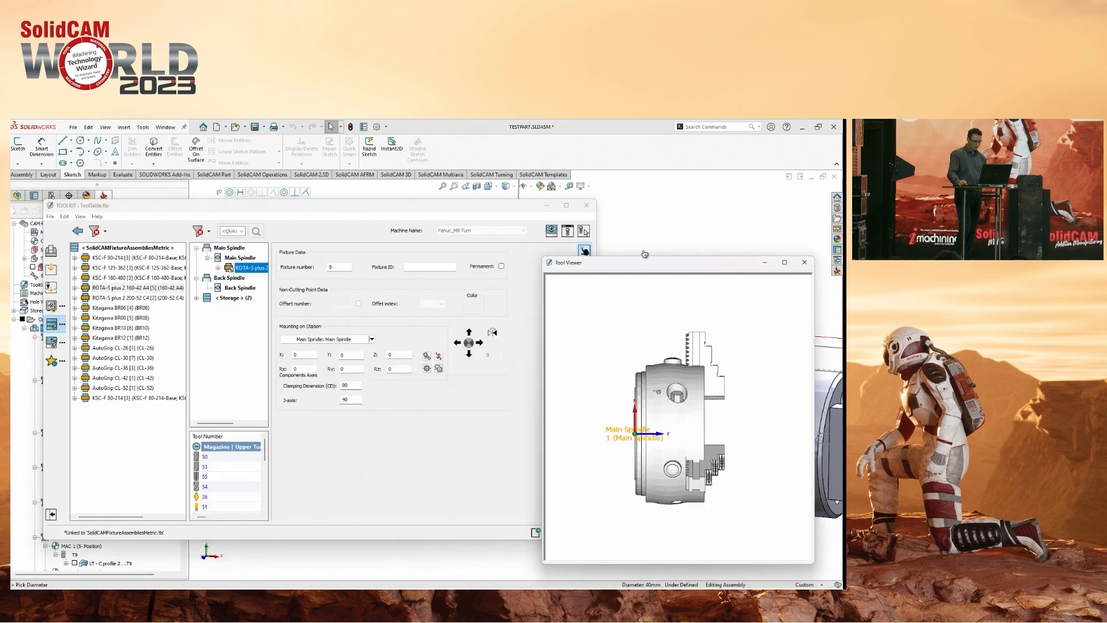
{"action": "left_click", "coordinate": [550, 537]}
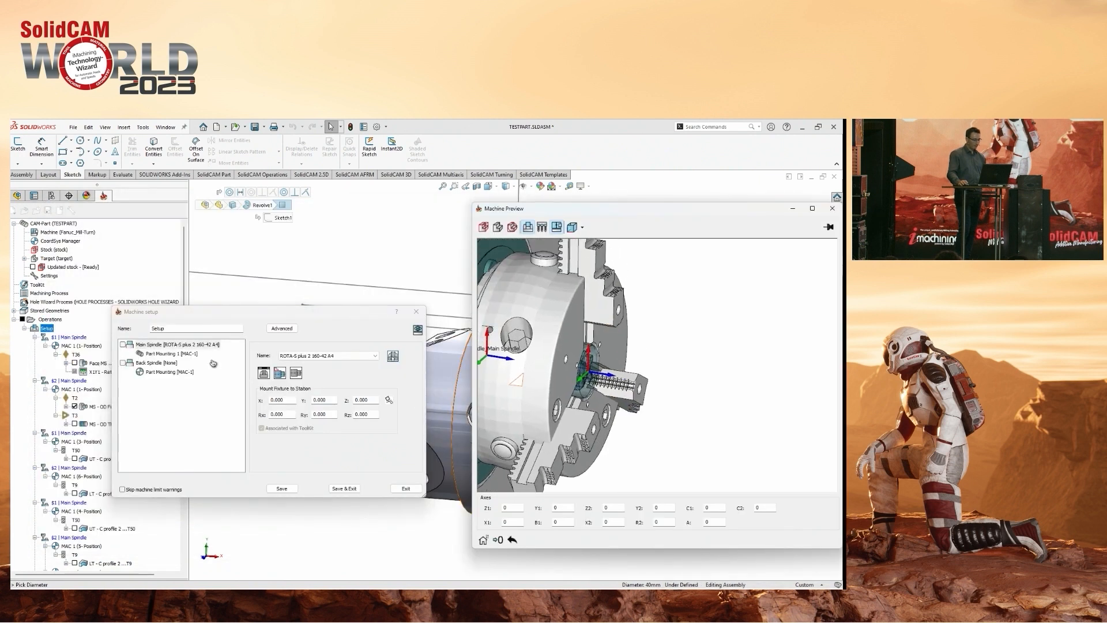
Set the workpiece's Z position in the ROTA-S chuck to 110 and auto-close its jaws on the stock.
{"action": "left_click", "coordinate": [173, 354]}
{"action": "double_click", "coordinate": [372, 375]}
{"action": "scroll", "coordinate": [379, 375], "scroll_direction": "up", "scroll_amount": 8}
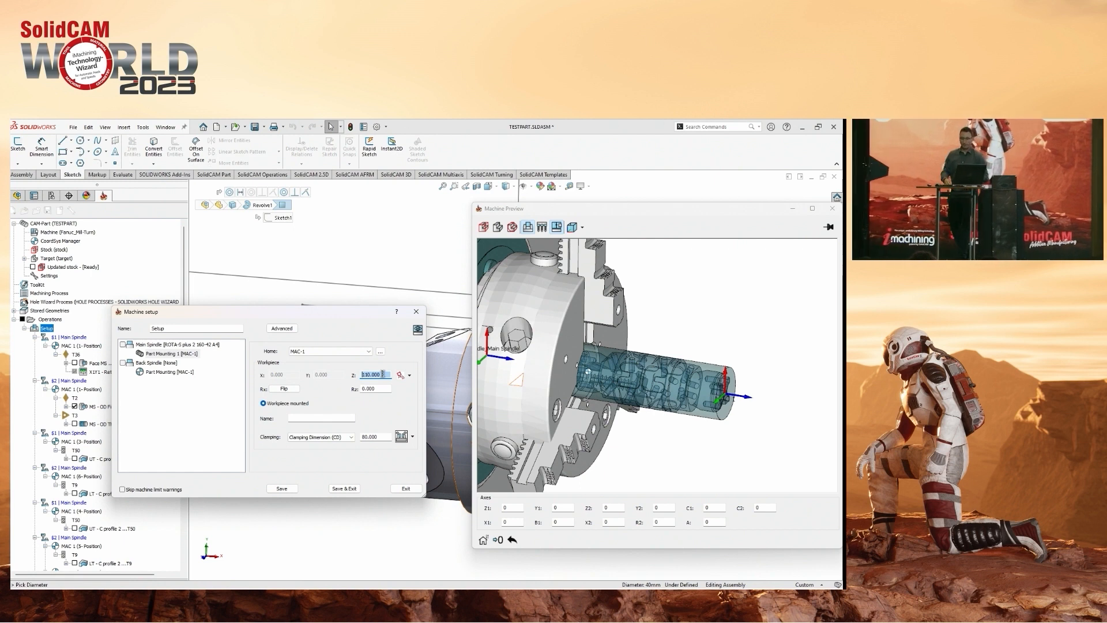
{"action": "left_click", "coordinate": [402, 437]}
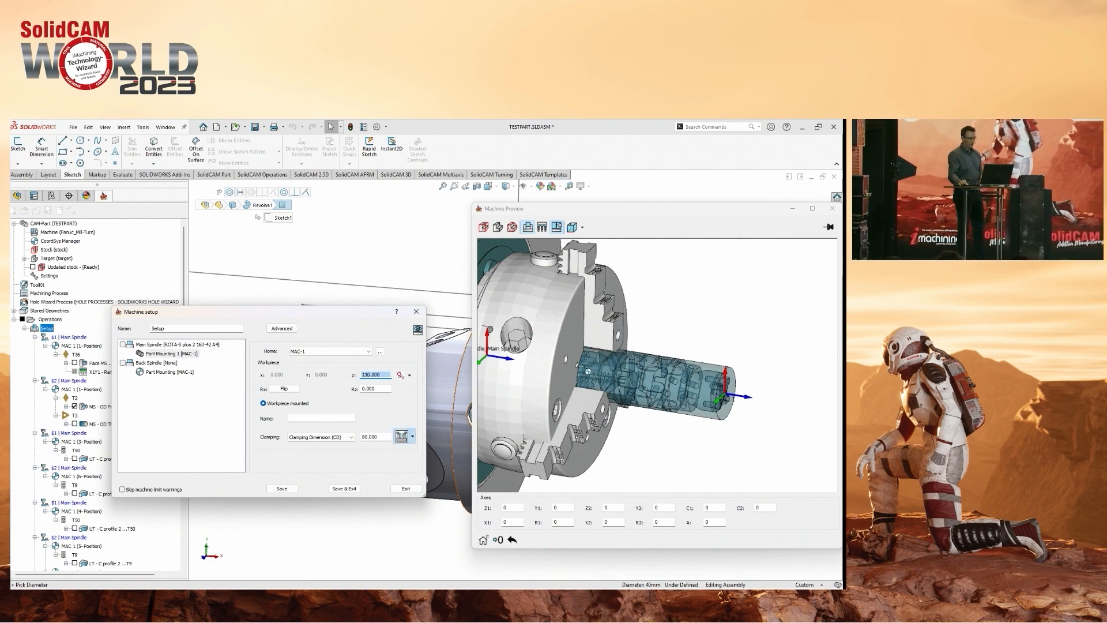
{"action": "middle_click_drag", "start_coordinate": [631, 371], "coordinate": [658, 368]}
{"action": "scroll", "coordinate": [657, 369], "scroll_direction": "up", "scroll_amount": 3}
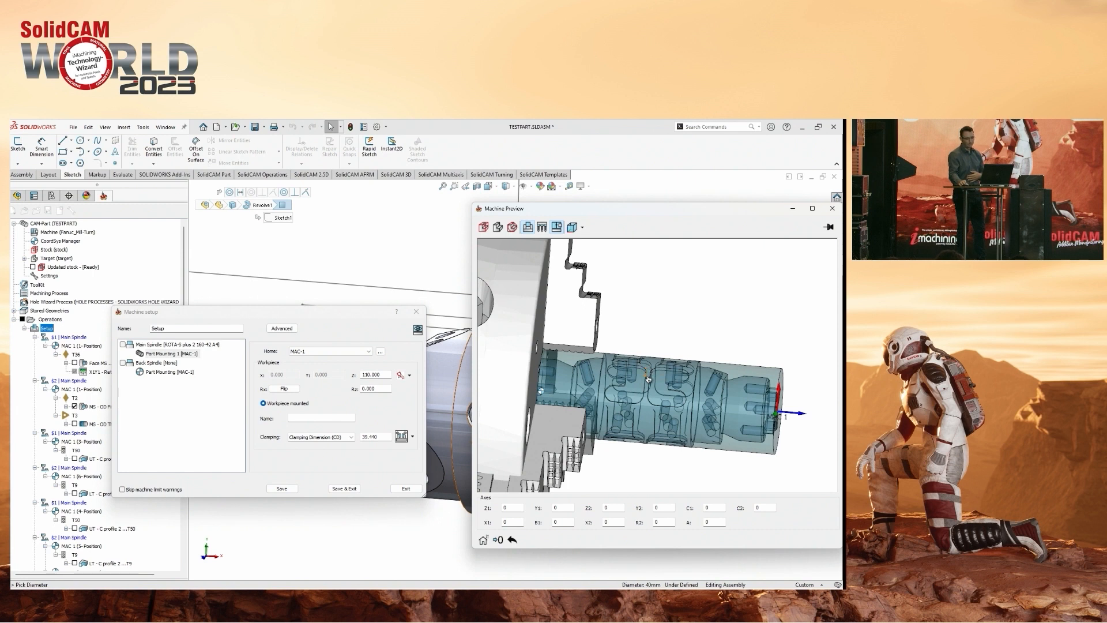
{"action": "scroll", "coordinate": [647, 378], "scroll_direction": "down", "scroll_amount": 3}
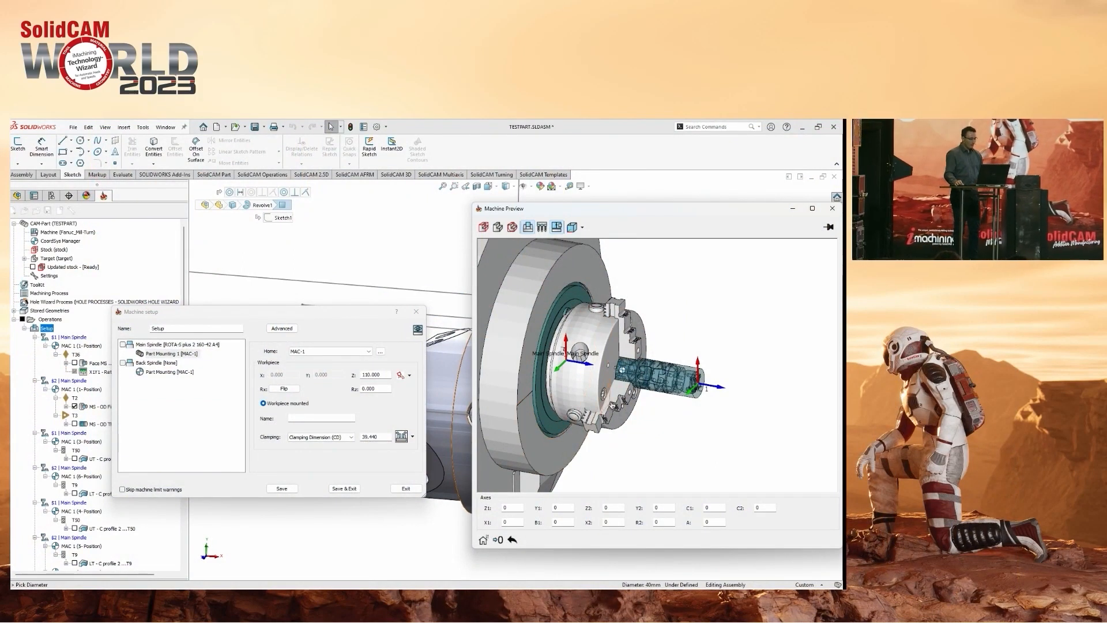
Move the Machine Preview and Machine setup windows apart to uncover the CAD model.
{"action": "scroll", "coordinate": [634, 366], "scroll_direction": "up", "scroll_amount": 5}
{"action": "left_click_drag", "start_coordinate": [542, 210], "coordinate": [610, 227]}
{"action": "left_click_drag", "start_coordinate": [317, 315], "coordinate": [243, 305]}
{"action": "middle_click_drag", "start_coordinate": [371, 404], "coordinate": [359, 388], "text": "ctrl"}
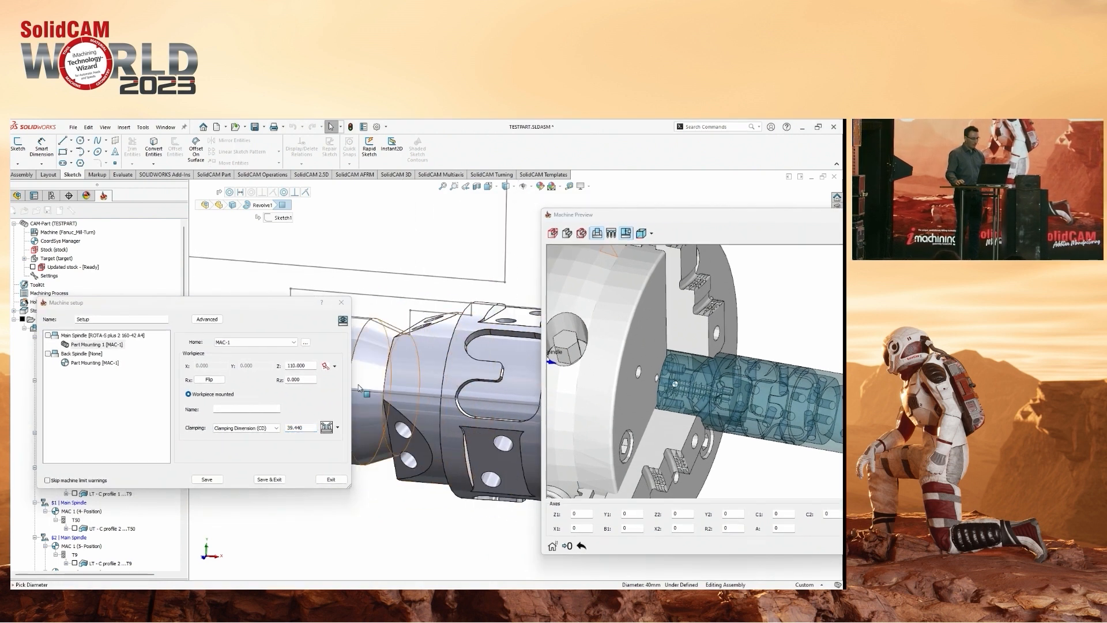
Set the clamping dimension by picking faces on the part, first the 35 mm section and finally the 30 mm end cylinder.
{"action": "middle_click_drag", "start_coordinate": [692, 376], "coordinate": [730, 362]}
{"action": "scroll", "coordinate": [388, 388], "scroll_direction": "down", "scroll_amount": 1}
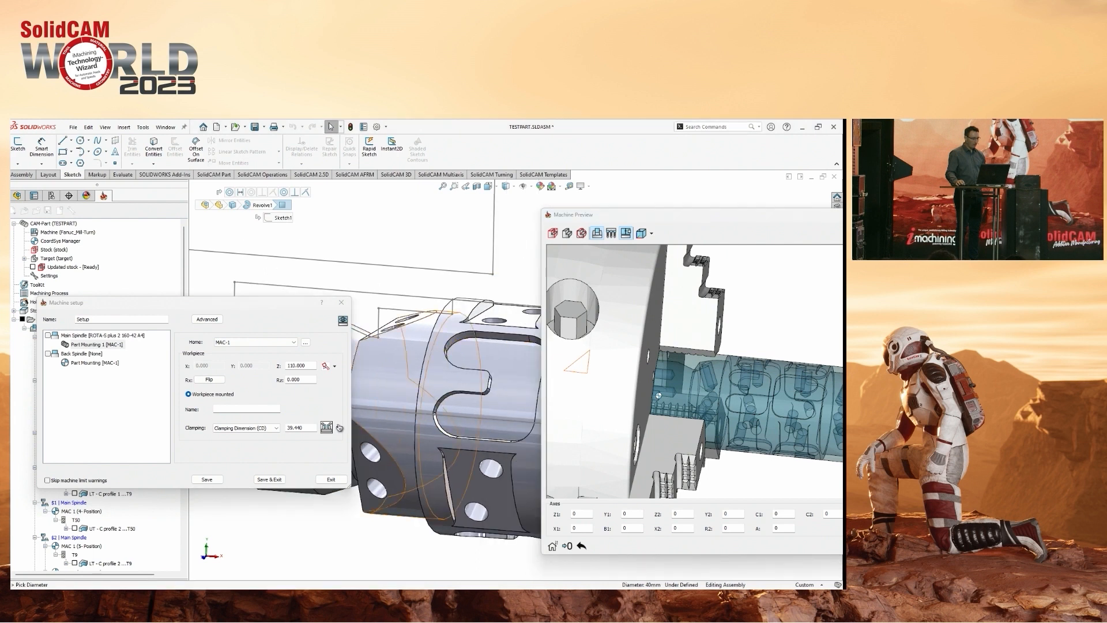
{"action": "scroll", "coordinate": [679, 388], "scroll_direction": "down", "scroll_amount": 2}
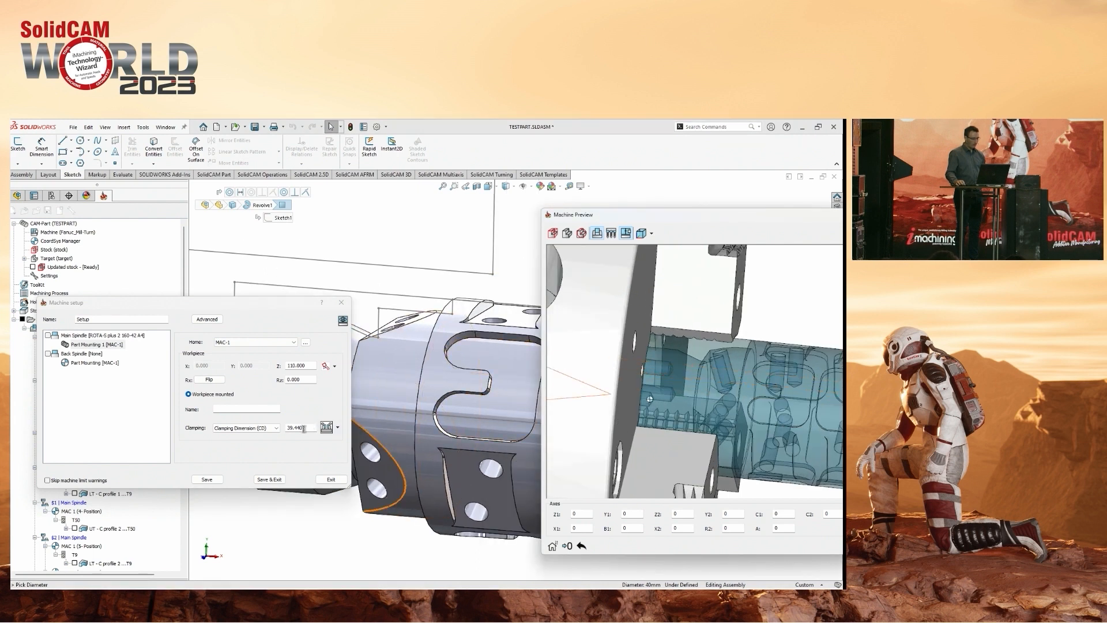
{"action": "left_click", "coordinate": [403, 352]}
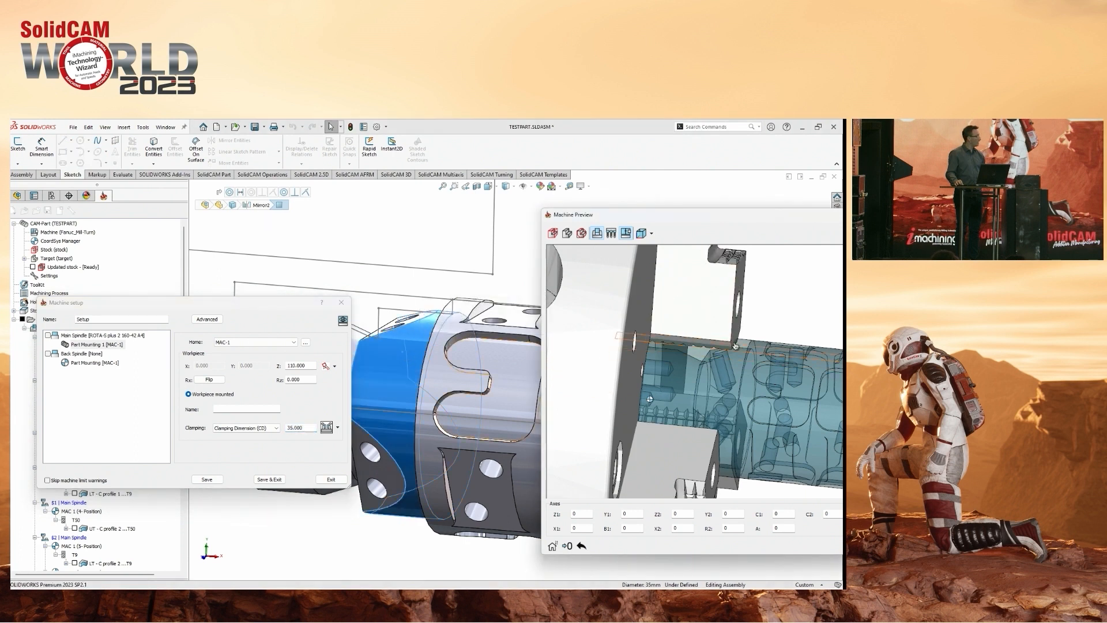
{"action": "left_click_drag", "start_coordinate": [281, 303], "coordinate": [166, 311]}
{"action": "left_click", "coordinate": [283, 386]}
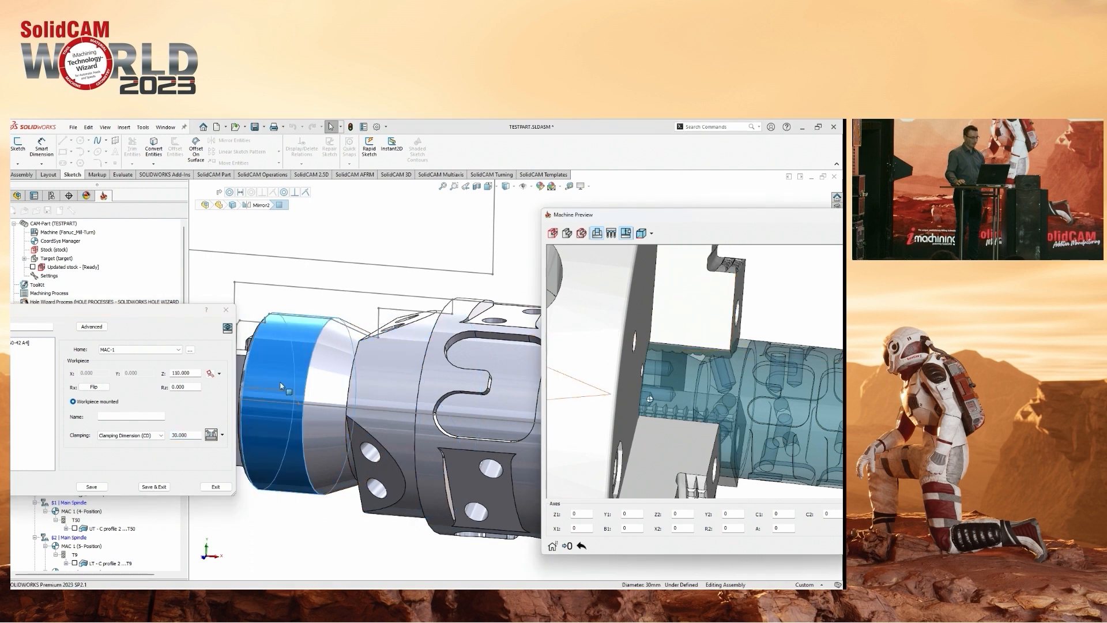
{"action": "left_click_drag", "start_coordinate": [164, 313], "coordinate": [364, 295]}
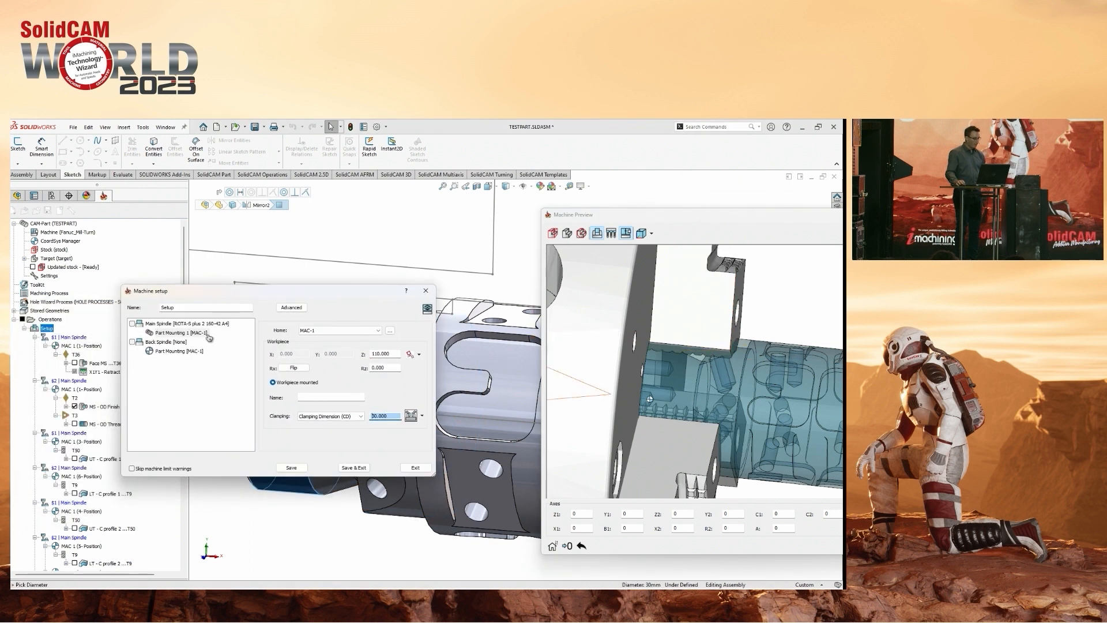
Exit the machine setup from the Main Spindle fixture and hide the large sketch outline above the part.
{"action": "left_click", "coordinate": [187, 323]}
{"action": "left_click", "coordinate": [415, 467]}
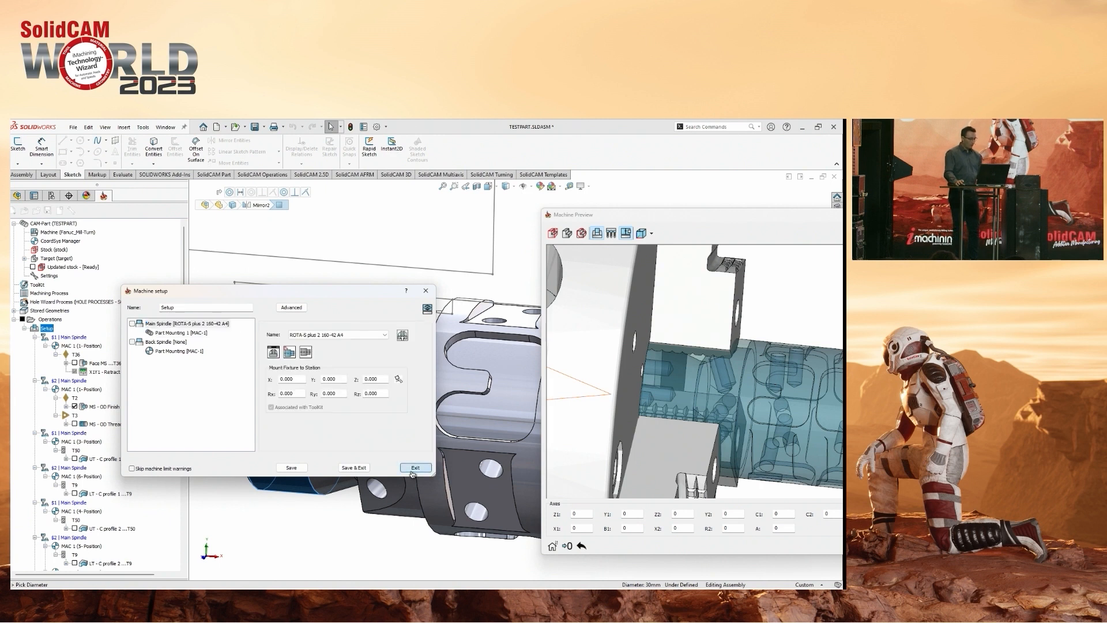
{"action": "scroll", "coordinate": [607, 340], "scroll_direction": "up", "scroll_amount": 6}
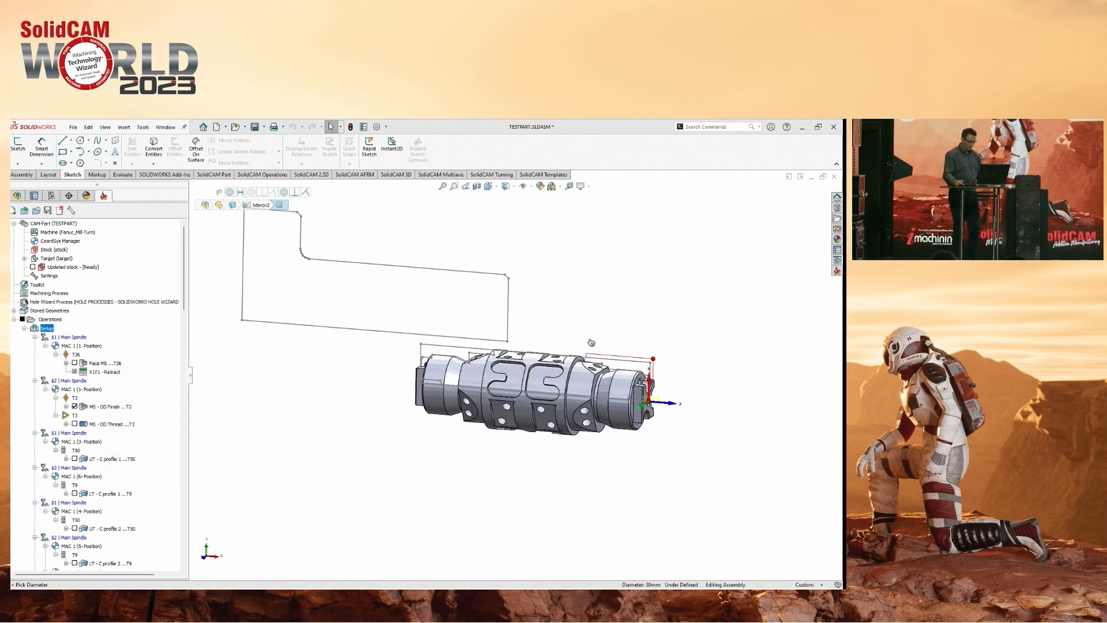
{"action": "left_click", "coordinate": [429, 337]}
{"action": "left_click", "coordinate": [492, 310]}
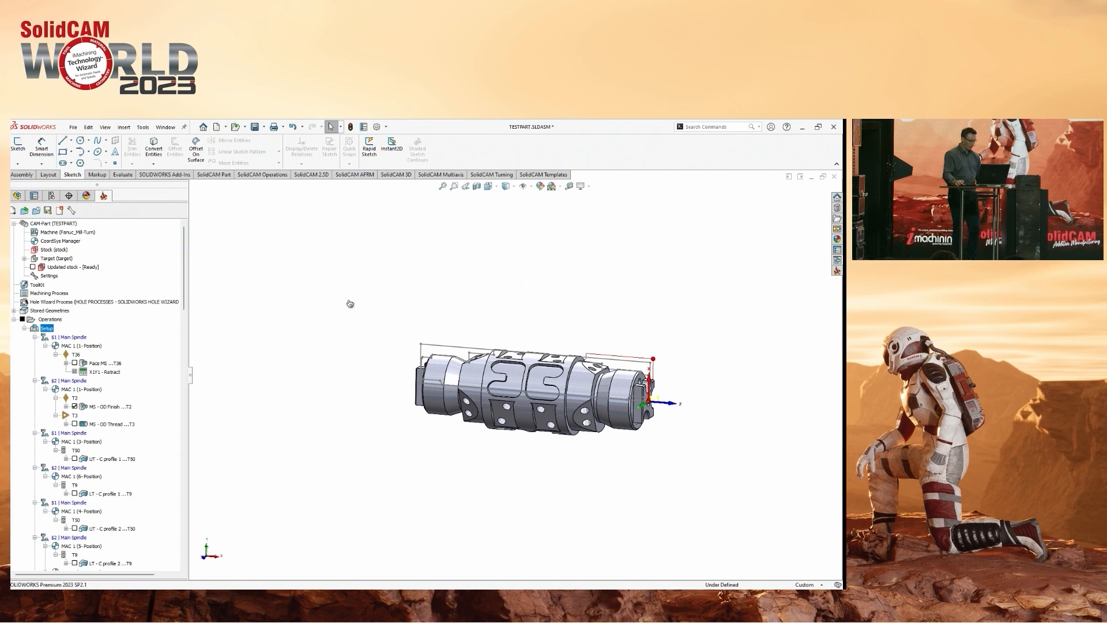
Open the part's Toolkit and review the recently used tools, cutters, shanks and holders among the favorite tools.
{"action": "double_click", "coordinate": [37, 285]}
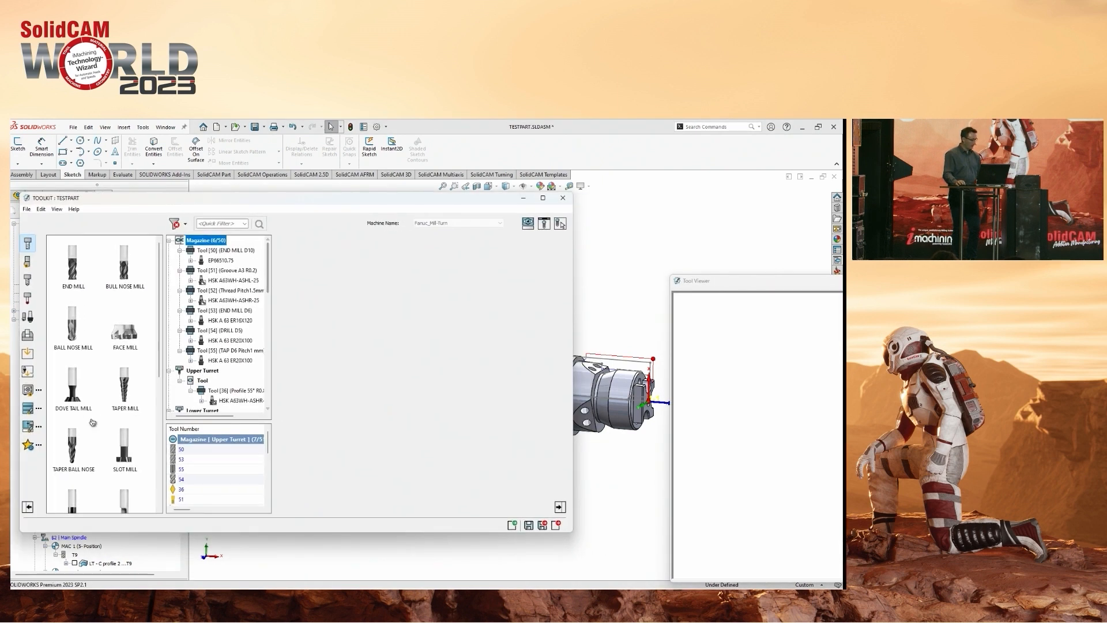
{"action": "left_click", "coordinate": [28, 446]}
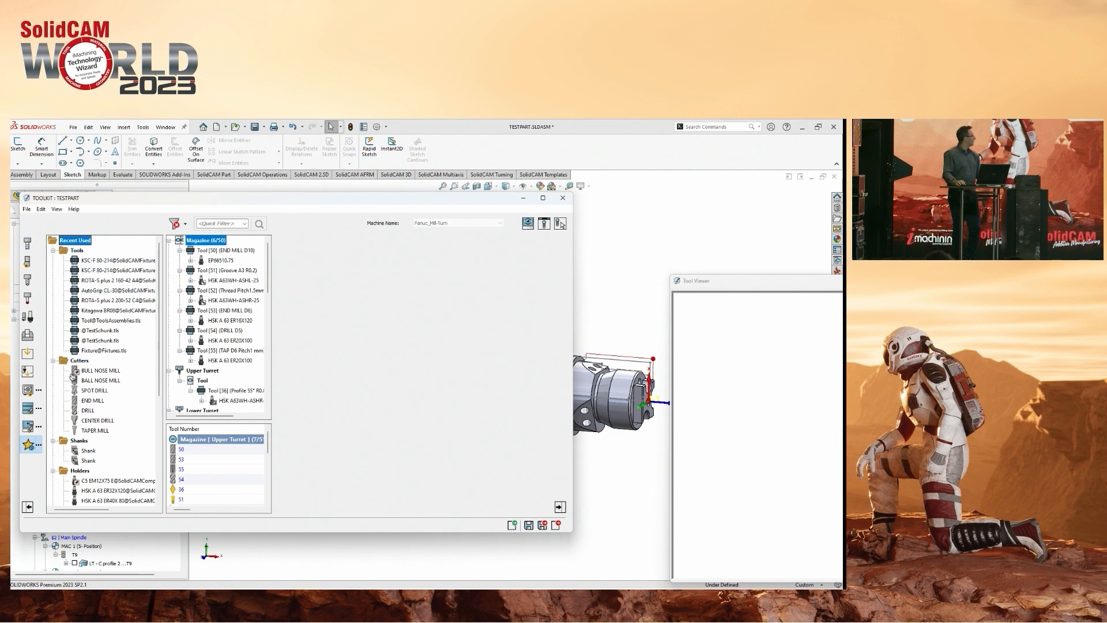
{"action": "scroll", "coordinate": [79, 443], "scroll_direction": "down", "scroll_amount": 2}
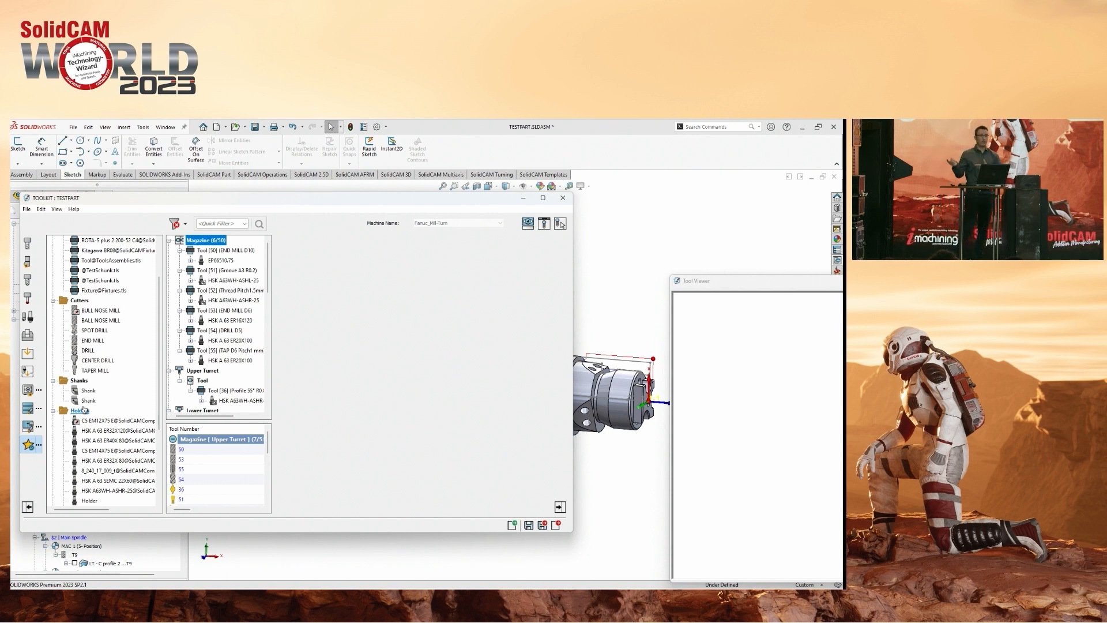
{"action": "scroll", "coordinate": [91, 398], "scroll_direction": "up", "scroll_amount": 2}
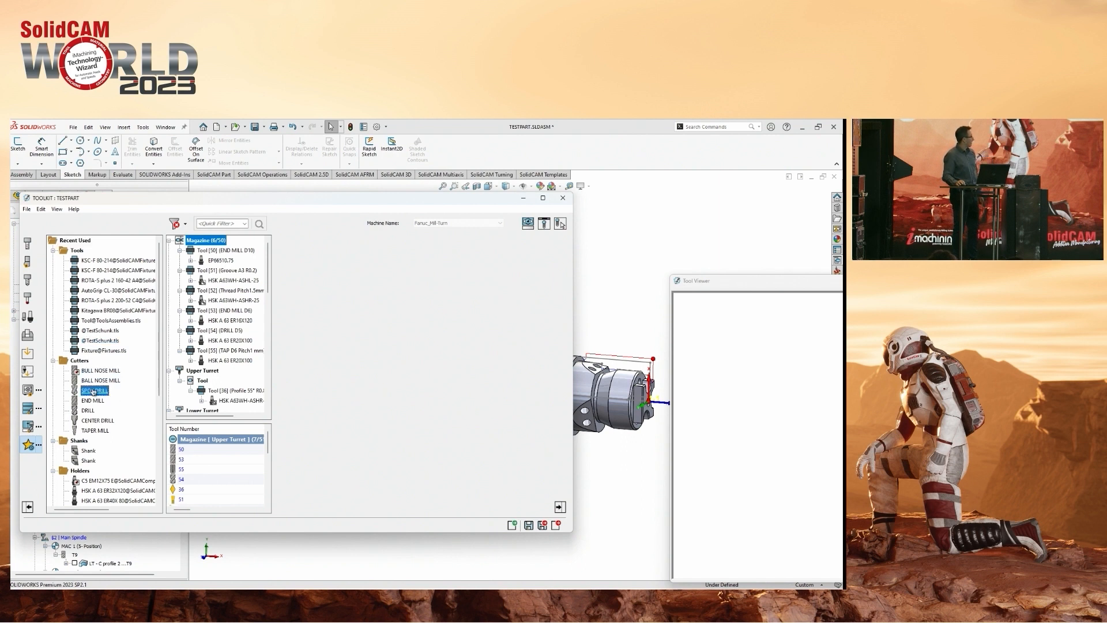
Move SPOT DRILL to the head of the recently used cutters, preview END MILL and close the tool viewer.
{"action": "right_click", "coordinate": [89, 390]}
{"action": "left_click", "coordinate": [115, 461]}
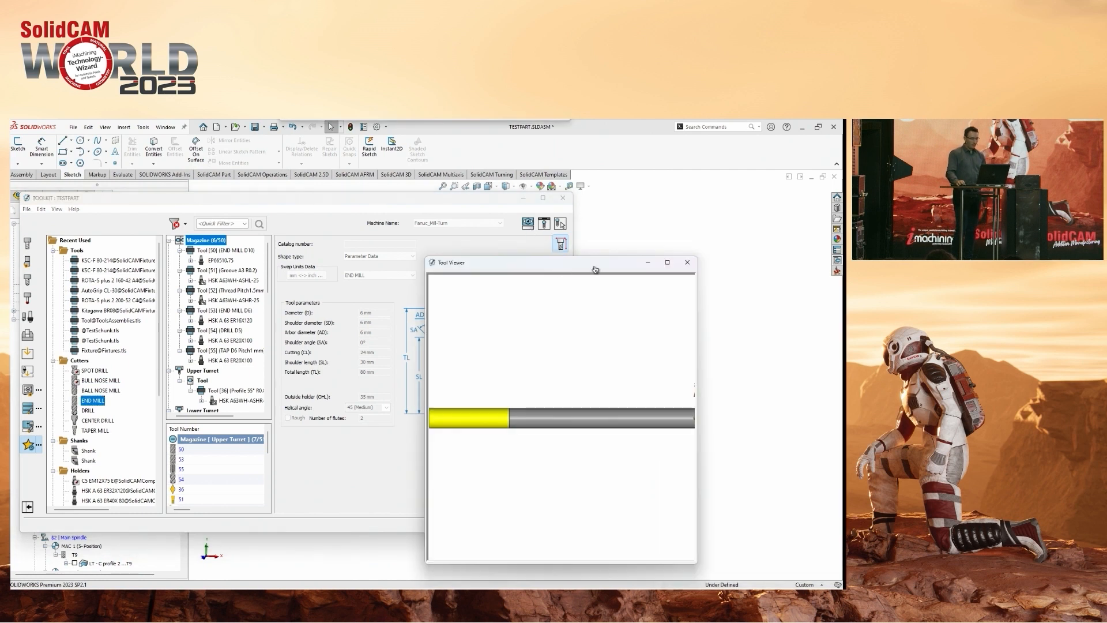
{"action": "left_click", "coordinate": [695, 262]}
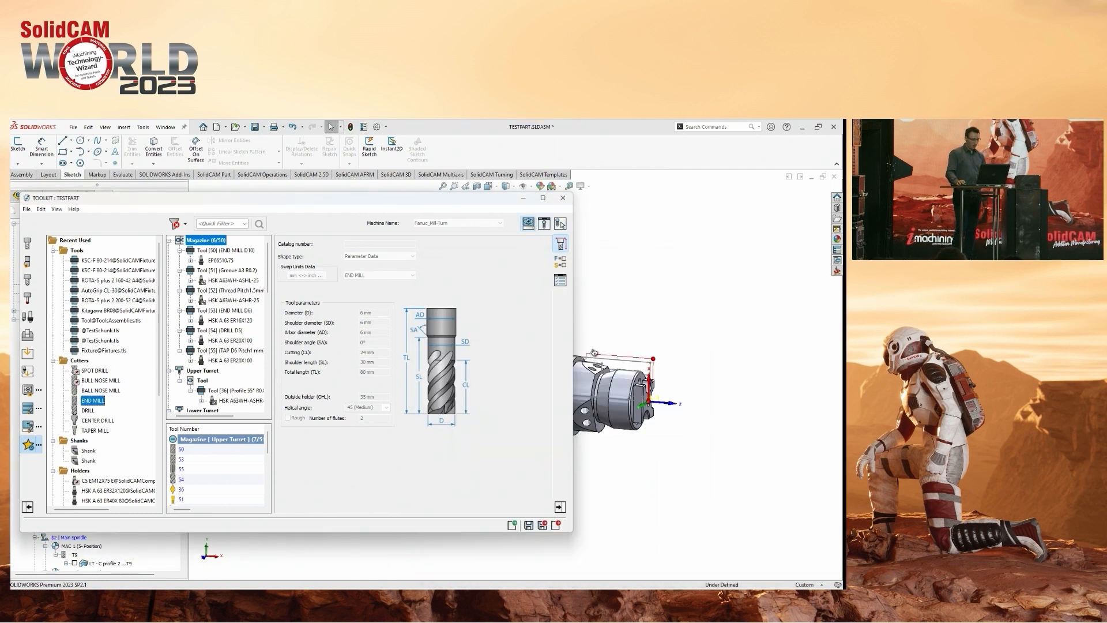
In the machine preview, use Select Tool Component on the turret's station 2 holder to find it in the Toolkit, then close the preview.
{"action": "left_click_drag", "start_coordinate": [666, 234], "coordinate": [844, 222]}
{"action": "scroll", "coordinate": [595, 347], "scroll_direction": "up", "scroll_amount": 5}
{"action": "mouse_move", "coordinate": [587, 379]}
{"action": "middle_mouse_down"}
{"action": "mouse_move", "coordinate": [601, 358]}
{"action": "mouse_move", "coordinate": [600, 376]}
{"action": "middle_mouse_up"}
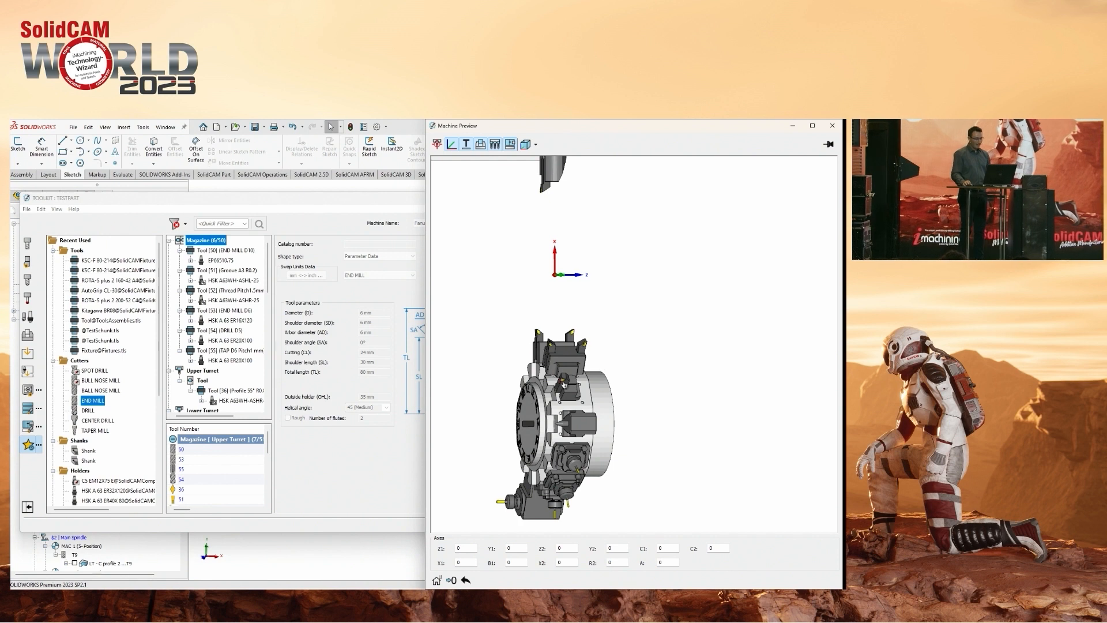
{"action": "scroll", "coordinate": [588, 370], "scroll_direction": "up", "scroll_amount": 2}
{"action": "middle_click_drag", "start_coordinate": [587, 371], "coordinate": [647, 286]}
{"action": "middle_click_drag", "start_coordinate": [654, 215], "coordinate": [644, 267]}
{"action": "scroll", "coordinate": [645, 266], "scroll_direction": "up", "scroll_amount": 3}
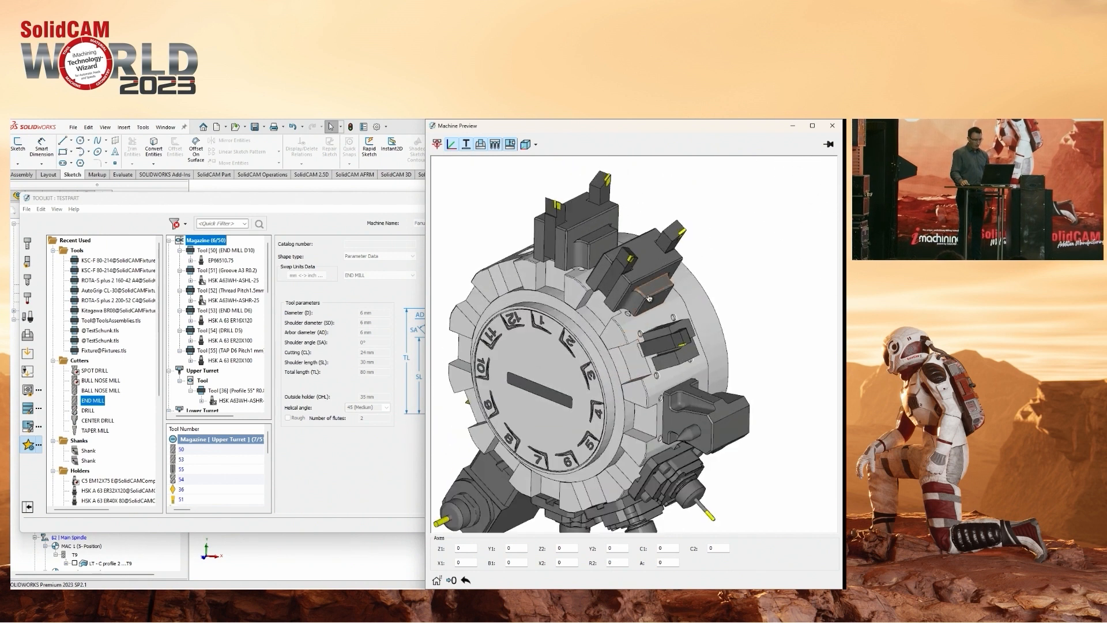
{"action": "left_click", "coordinate": [645, 267]}
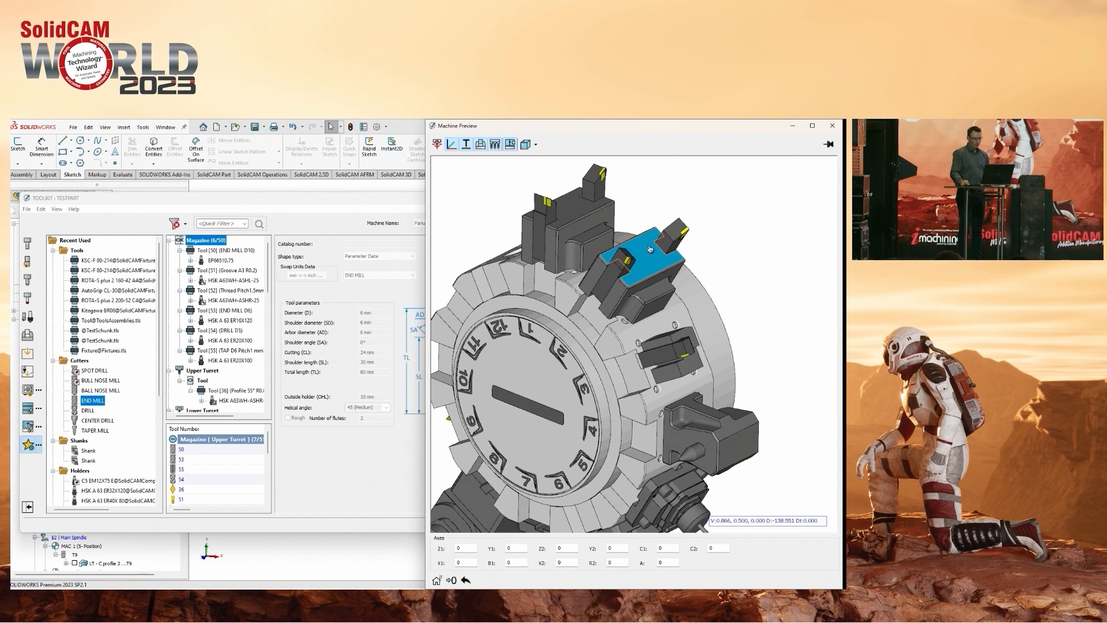
{"action": "right_click", "coordinate": [650, 257]}
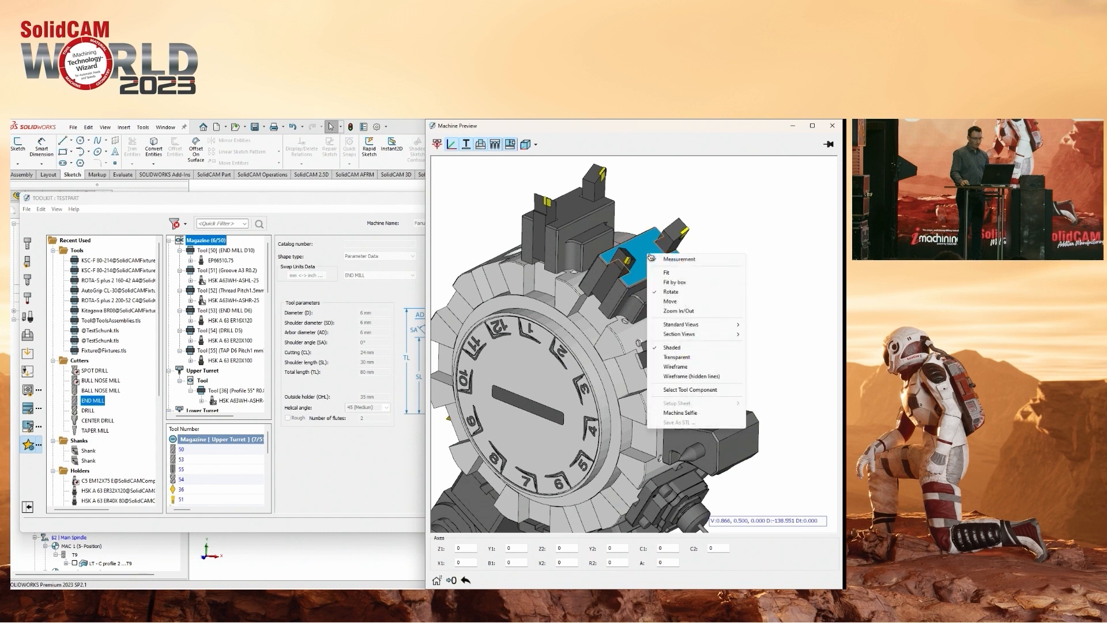
{"action": "left_click", "coordinate": [688, 390]}
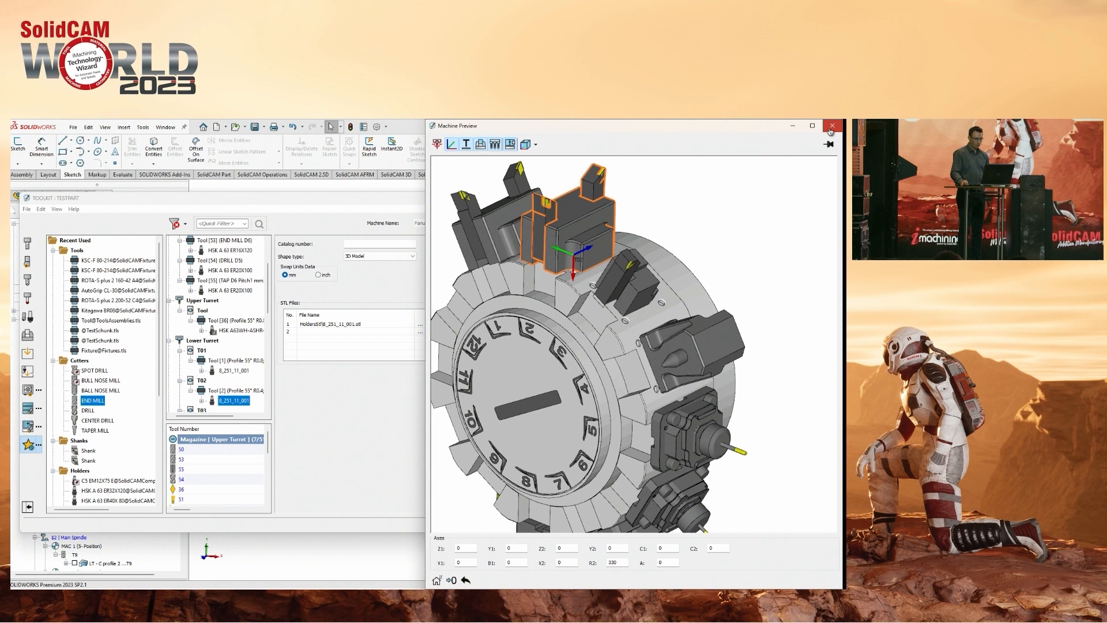
{"action": "left_click", "coordinate": [831, 128]}
Show the 8_251_11_001 holder in the tool viewer and select its first Ext. Turning component under T02.
{"action": "left_click", "coordinate": [545, 225]}
{"action": "left_click_drag", "start_coordinate": [589, 292], "coordinate": [565, 402]}
{"action": "right_click", "coordinate": [563, 428]}
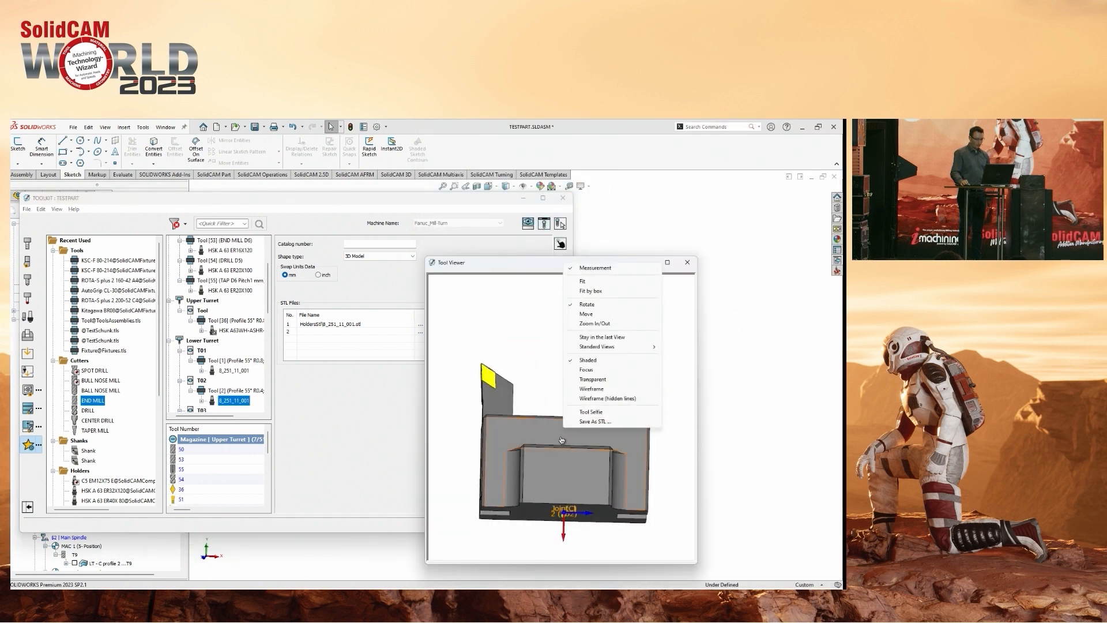
{"action": "left_click", "coordinate": [561, 440]}
{"action": "left_click_drag", "start_coordinate": [570, 257], "coordinate": [682, 227]}
{"action": "scroll", "coordinate": [247, 386], "scroll_direction": "down", "scroll_amount": 1}
{"action": "left_click", "coordinate": [202, 370]}
{"action": "left_click", "coordinate": [237, 380]}
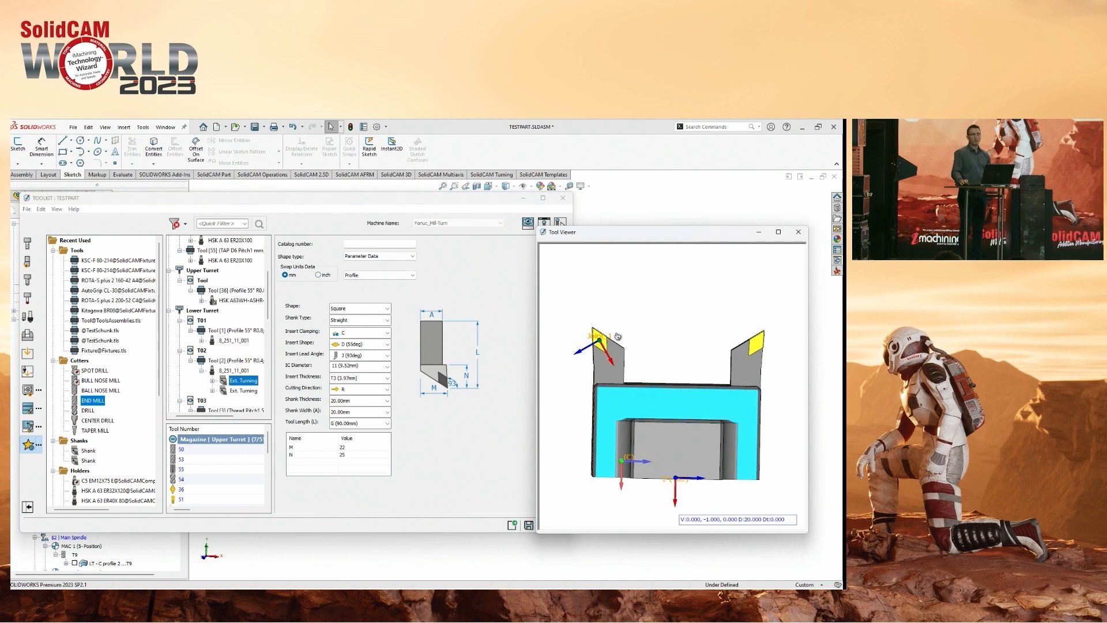
Shift the first Ext. Turning component out of its holder by setting its mounting position to X -90 and Z -116.
{"action": "left_click_drag", "start_coordinate": [585, 236], "coordinate": [630, 242]}
{"action": "left_click", "coordinate": [560, 290]}
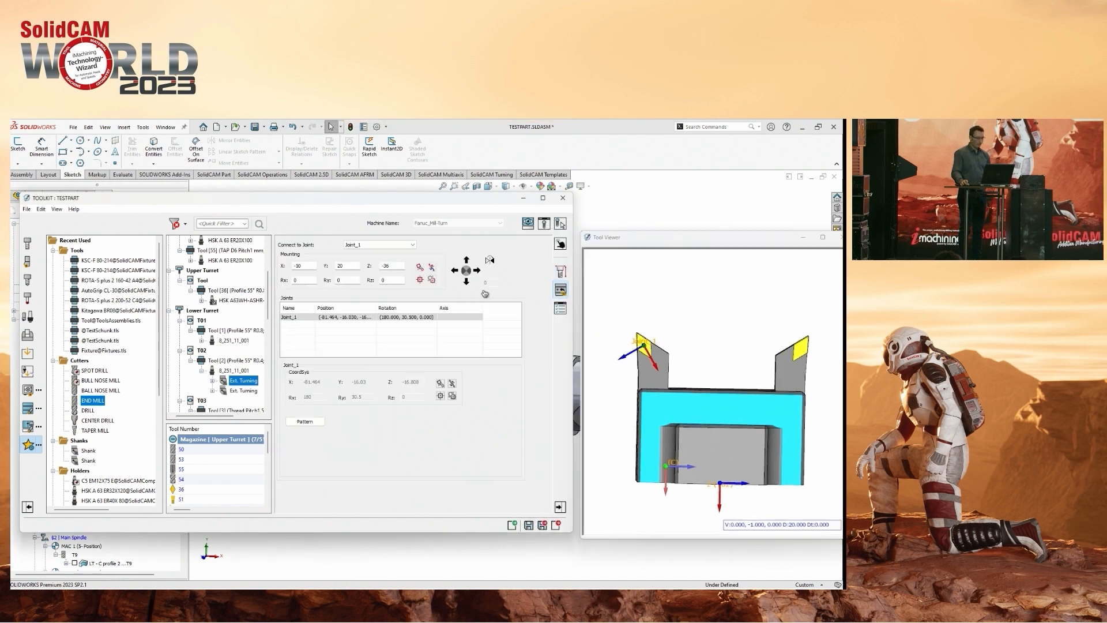
{"action": "left_click", "coordinate": [398, 269]}
{"action": "scroll", "coordinate": [399, 270], "scroll_direction": "down", "scroll_amount": 1}
{"action": "scroll", "coordinate": [399, 270], "scroll_direction": "up", "scroll_amount": 3}
{"action": "left_click", "coordinate": [305, 266]}
{"action": "middle_click_drag", "start_coordinate": [685, 325], "coordinate": [779, 345]}
{"action": "left_click", "coordinate": [307, 266]}
{"action": "scroll", "coordinate": [307, 266], "scroll_direction": "down", "scroll_amount": 2}
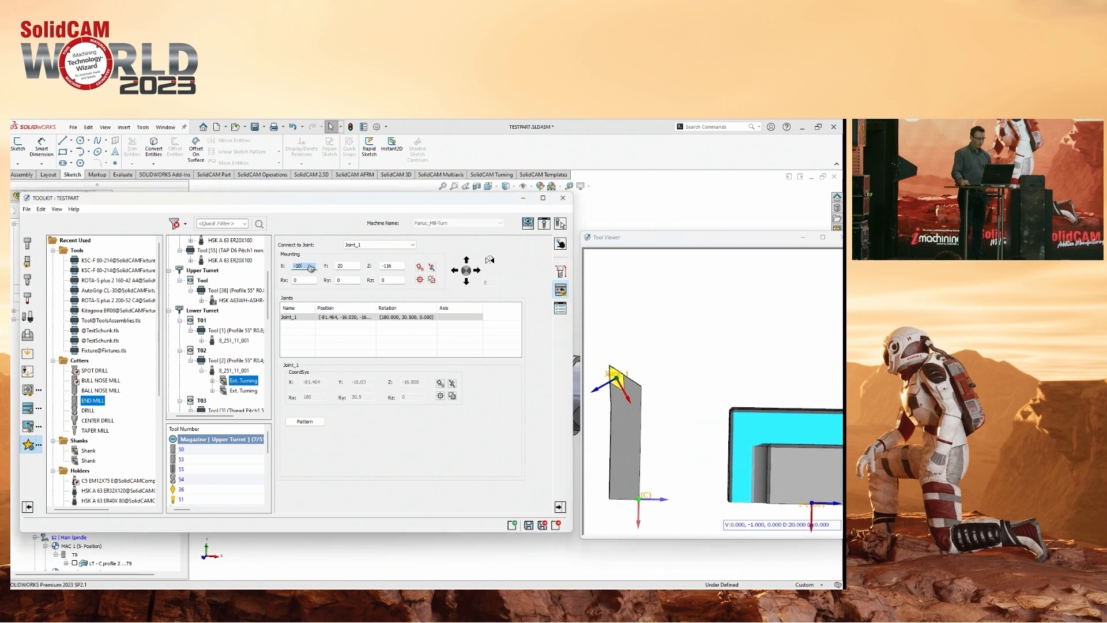
{"action": "scroll", "coordinate": [308, 265], "scroll_direction": "up", "scroll_amount": 5}
{"action": "scroll", "coordinate": [308, 266], "scroll_direction": "down", "scroll_amount": 5}
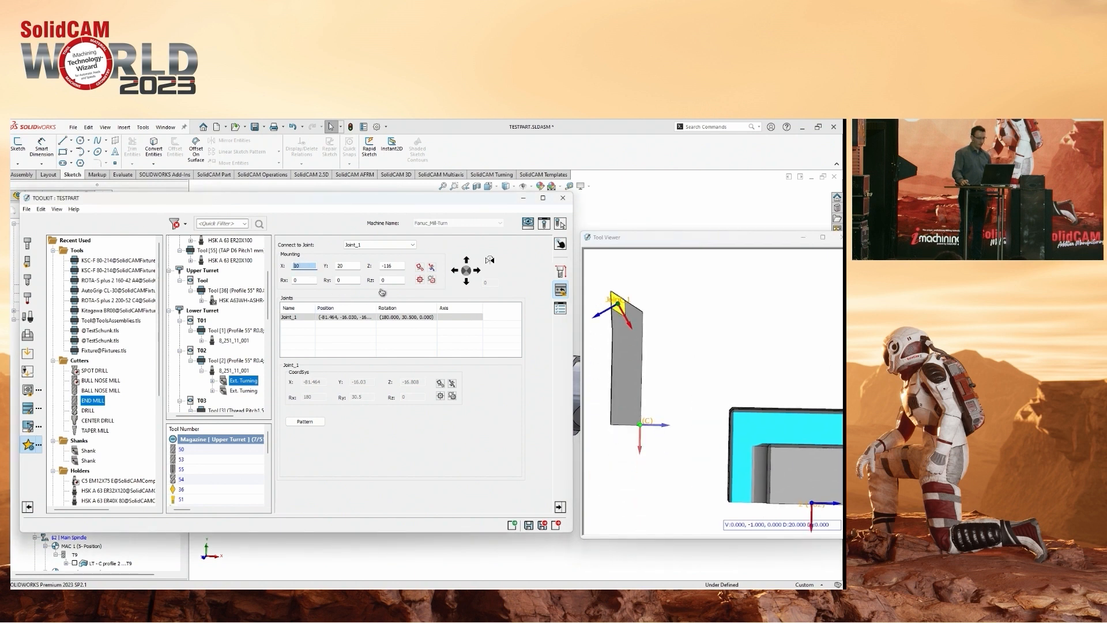
Examine the displaced turning shank beside its holder and check the insert listed under the first Ext. Turning component.
{"action": "middle_click_drag", "start_coordinate": [698, 338], "coordinate": [731, 356]}
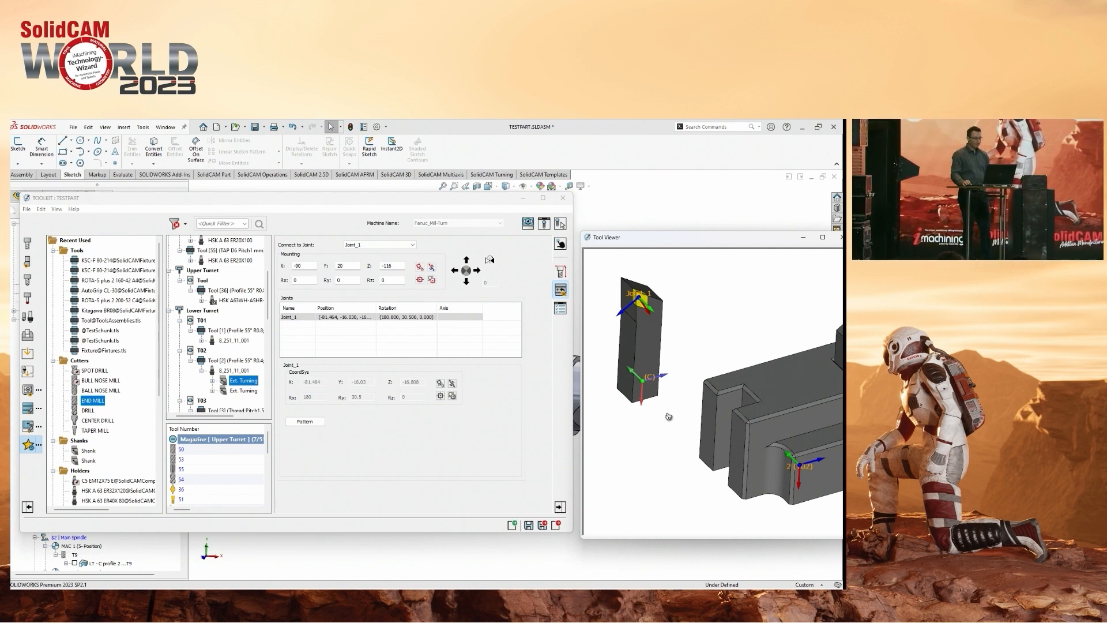
{"action": "scroll", "coordinate": [668, 416], "scroll_direction": "up", "scroll_amount": 2}
{"action": "scroll", "coordinate": [748, 344], "scroll_direction": "down", "scroll_amount": 1}
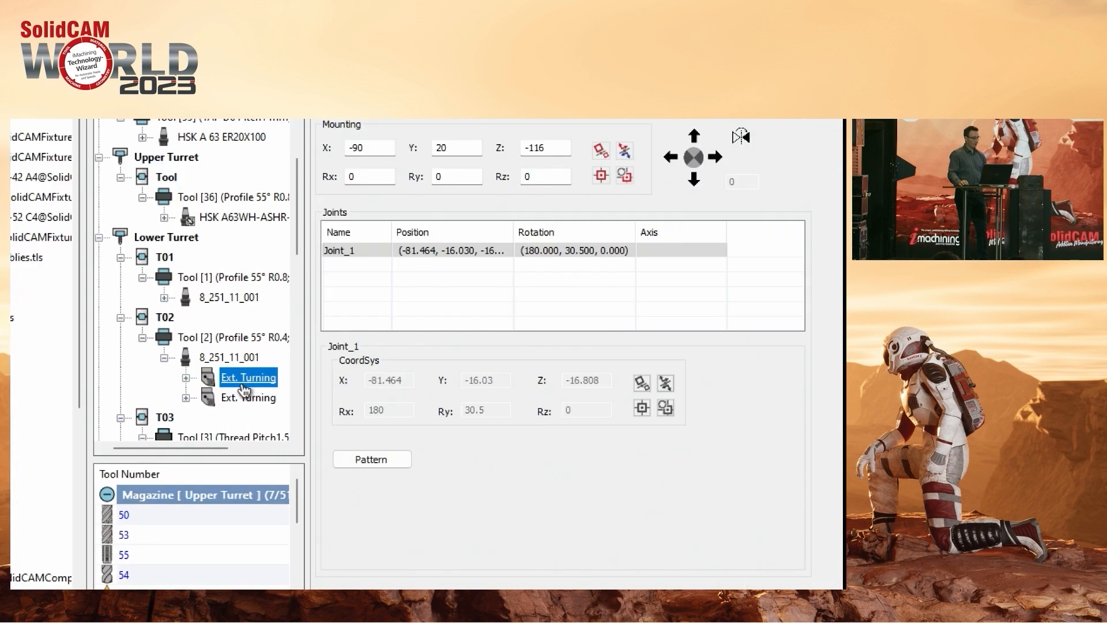
{"action": "left_click", "coordinate": [185, 378]}
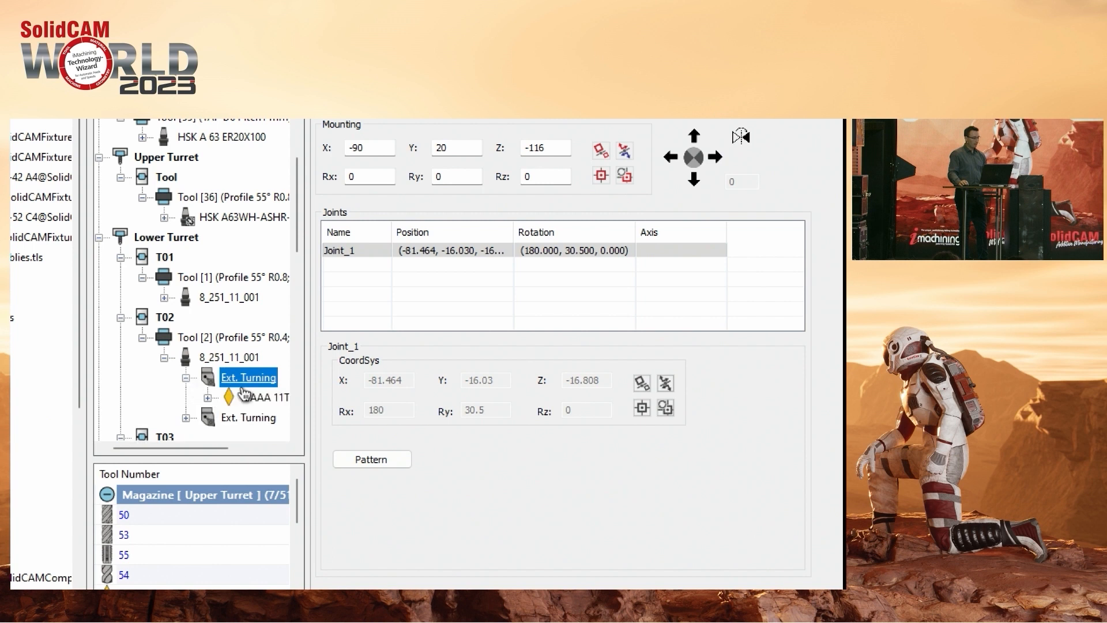
{"action": "left_click", "coordinate": [186, 378]}
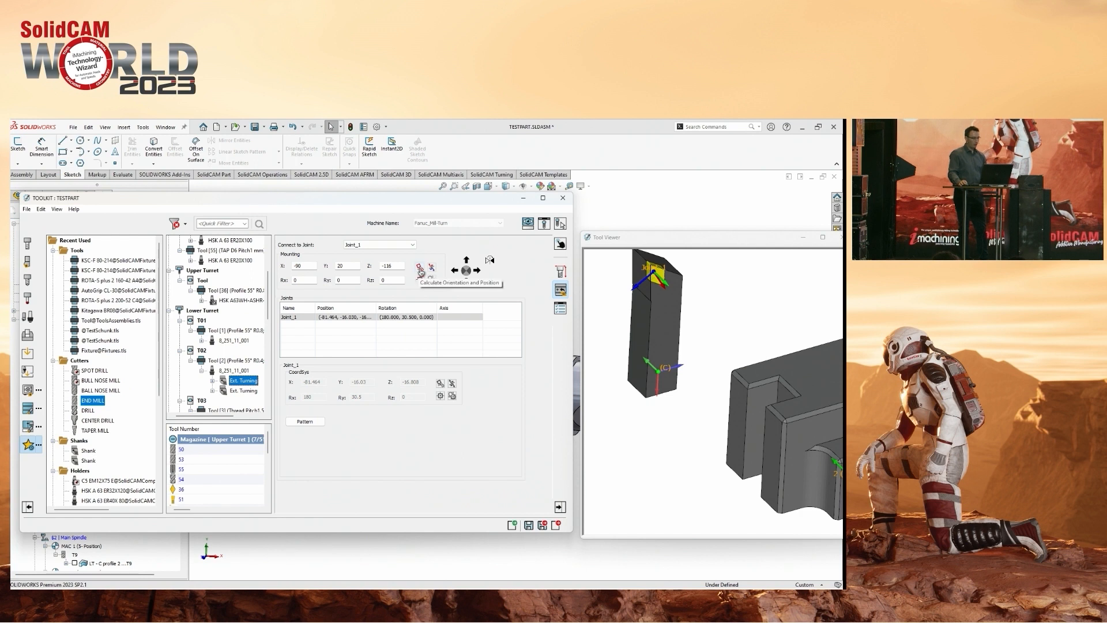
Arrange the Toolkit and tool viewer side by side and open Orientation & Position for the Ext. Turning mounting.
{"action": "left_click_drag", "start_coordinate": [670, 240], "coordinate": [842, 253]}
{"action": "left_click_drag", "start_coordinate": [375, 203], "coordinate": [247, 213]}
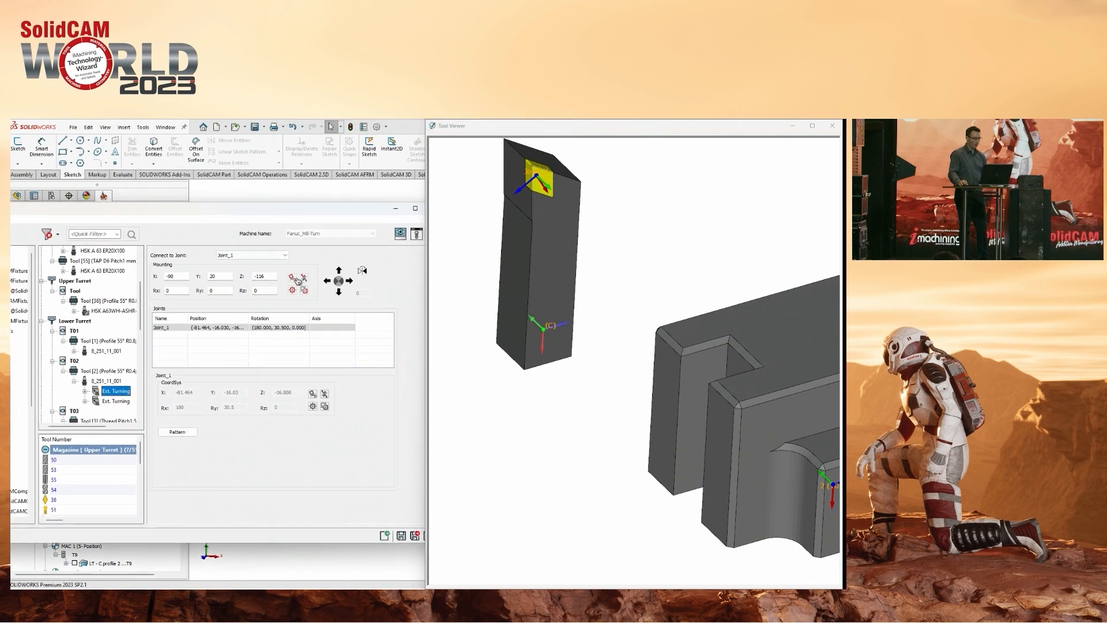
{"action": "left_click", "coordinate": [292, 277]}
{"action": "left_click_drag", "start_coordinate": [775, 259], "coordinate": [759, 163]}
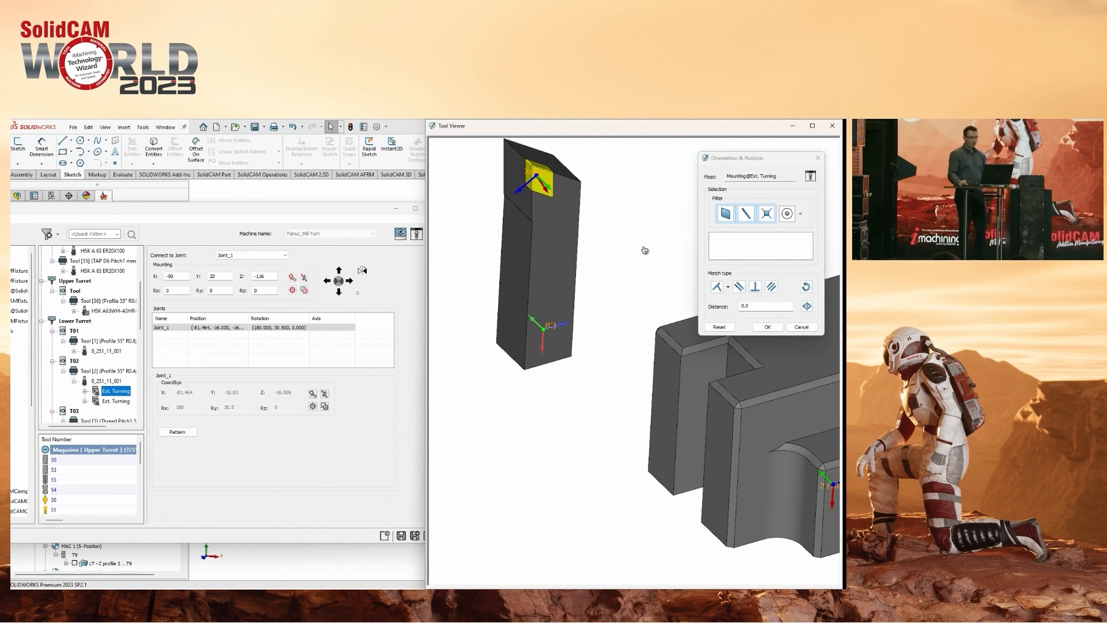
Match the turning shank's side face to the wall face of the holder's slot, choosing the match type for the contact.
{"action": "middle_click_drag", "start_coordinate": [646, 264], "coordinate": [694, 369]}
{"action": "left_click", "coordinate": [548, 288]}
{"action": "left_click", "coordinate": [698, 367]}
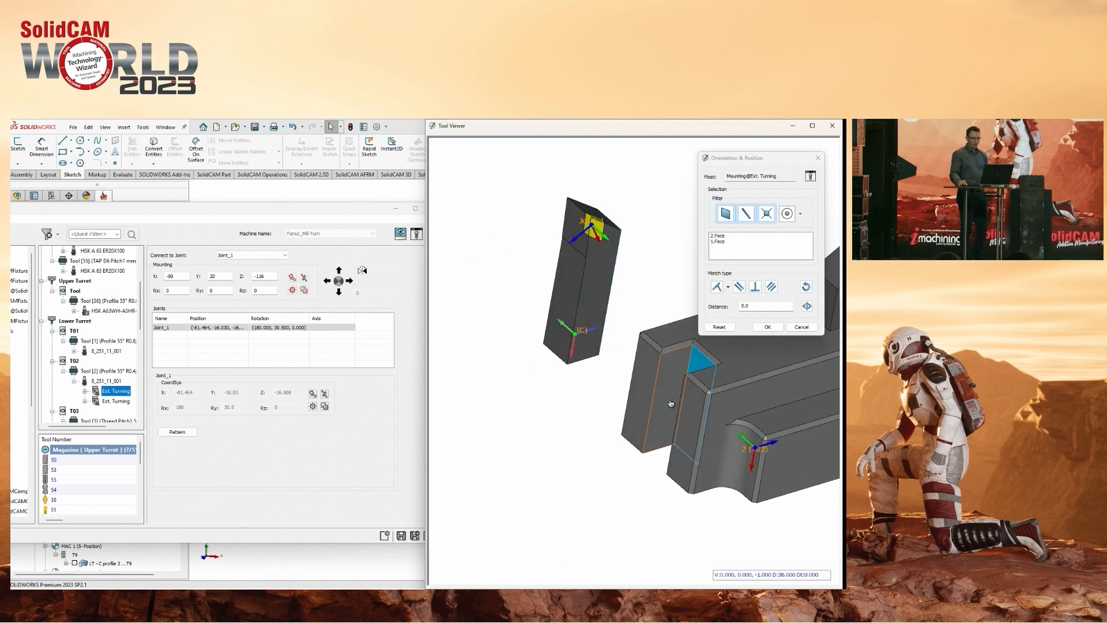
{"action": "left_click", "coordinate": [717, 290]}
{"action": "middle_click_drag", "start_coordinate": [709, 323], "coordinate": [606, 401]}
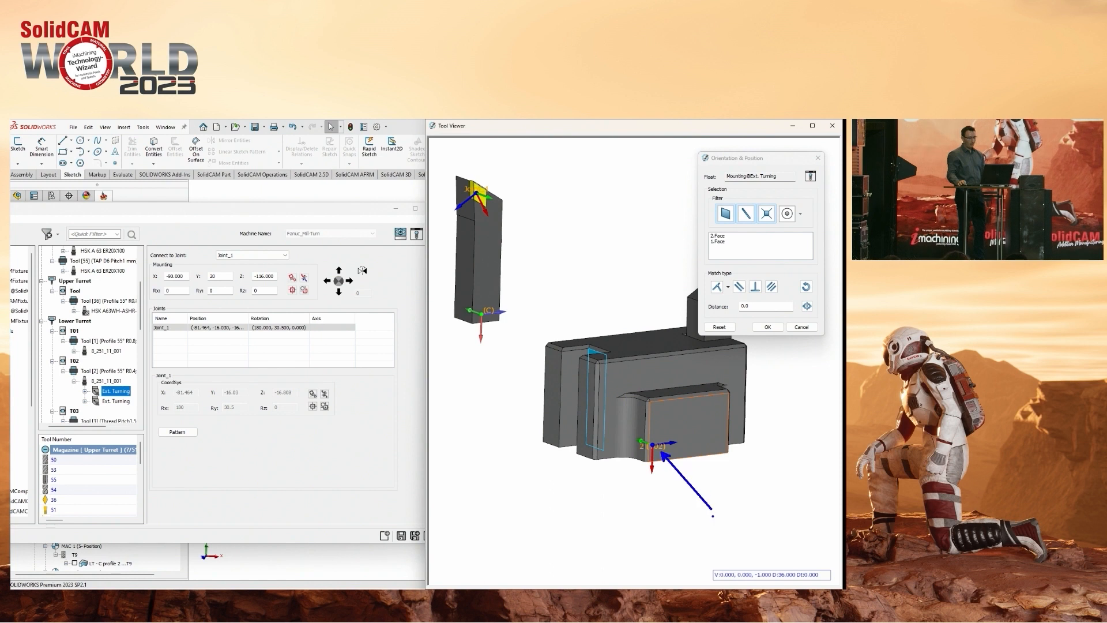
{"action": "left_click", "coordinate": [727, 286]}
{"action": "left_click", "coordinate": [717, 349]}
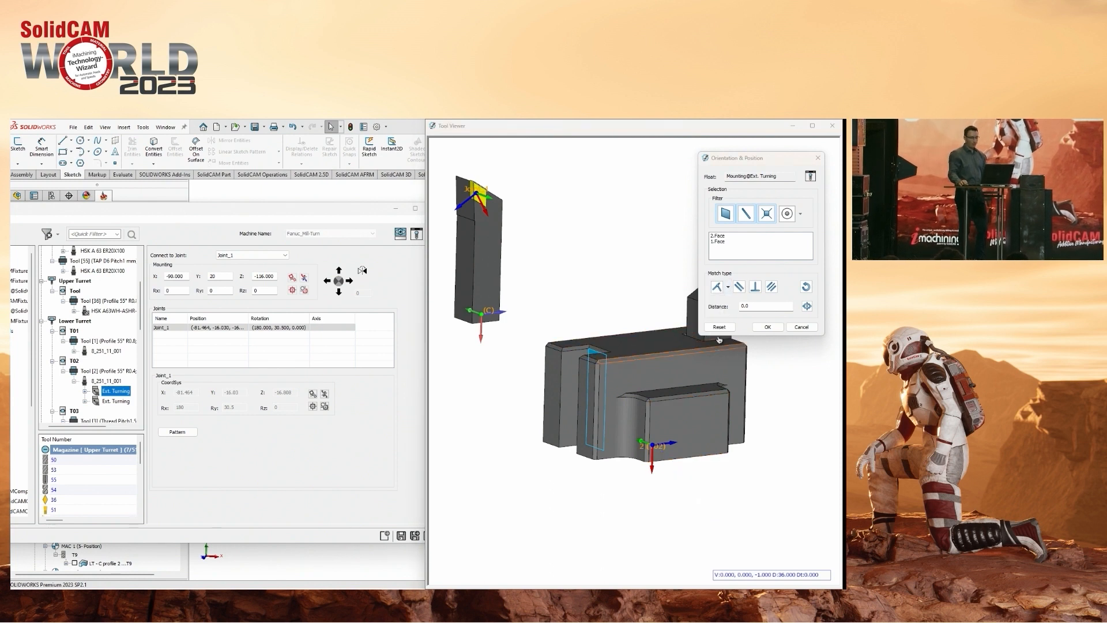
Match the turning shank's bottom end face to the underside face of the holder, choosing the match type for the contact.
{"action": "middle_click_drag", "start_coordinate": [564, 458], "coordinate": [587, 372]}
{"action": "right_click", "coordinate": [737, 252]}
{"action": "left_click", "coordinate": [765, 266]}
{"action": "left_click", "coordinate": [615, 468]}
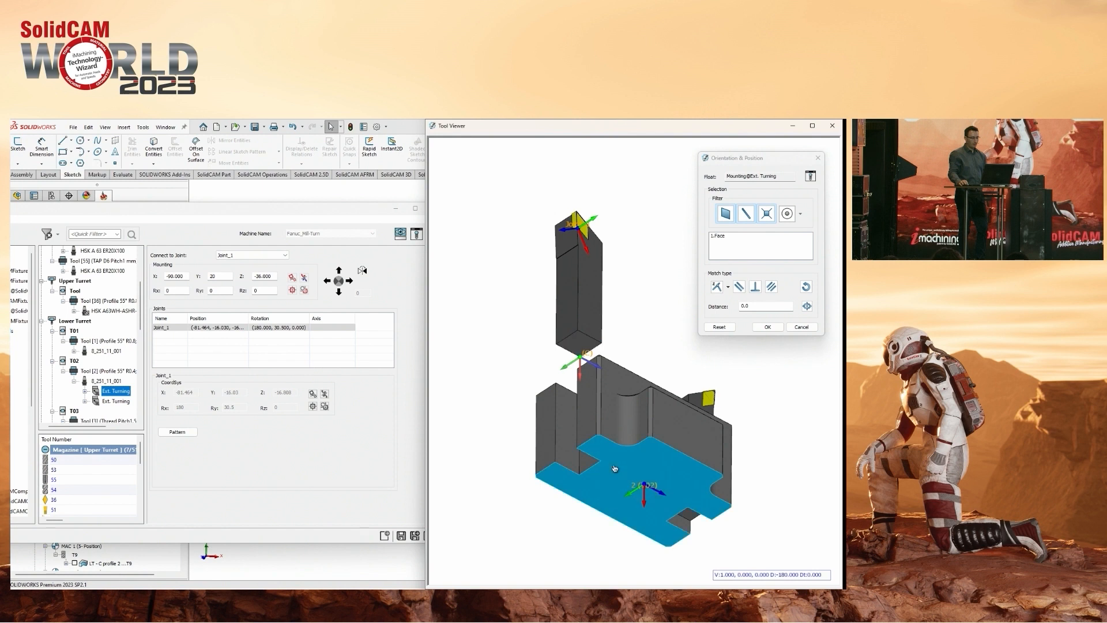
{"action": "middle_click_drag", "start_coordinate": [651, 351], "coordinate": [682, 311]}
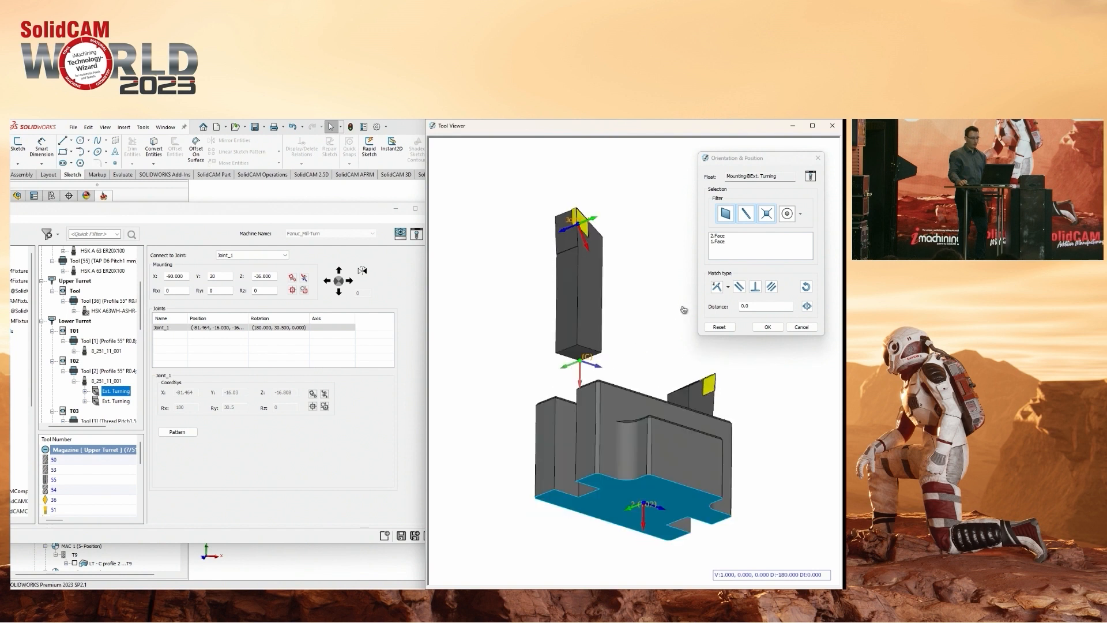
{"action": "left_click", "coordinate": [727, 286]}
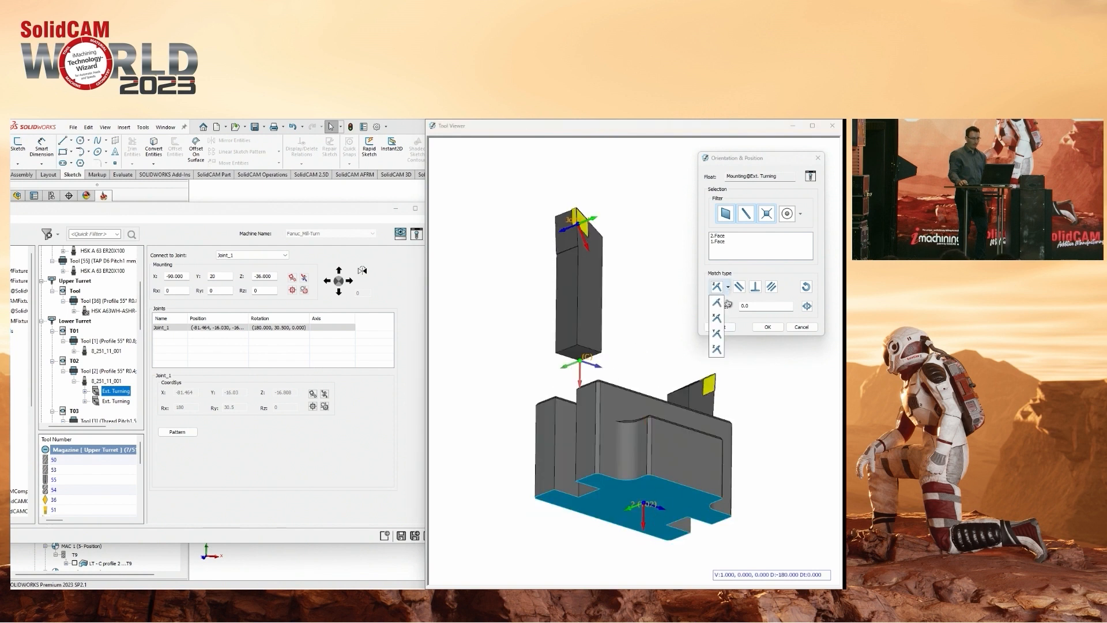
{"action": "left_click", "coordinate": [718, 319]}
{"action": "middle_click_drag", "start_coordinate": [604, 429], "coordinate": [594, 463]}
Offset the matched faces by a distance of 10, change it to 20, and flip the offset direction.
{"action": "left_click", "coordinate": [724, 312]}
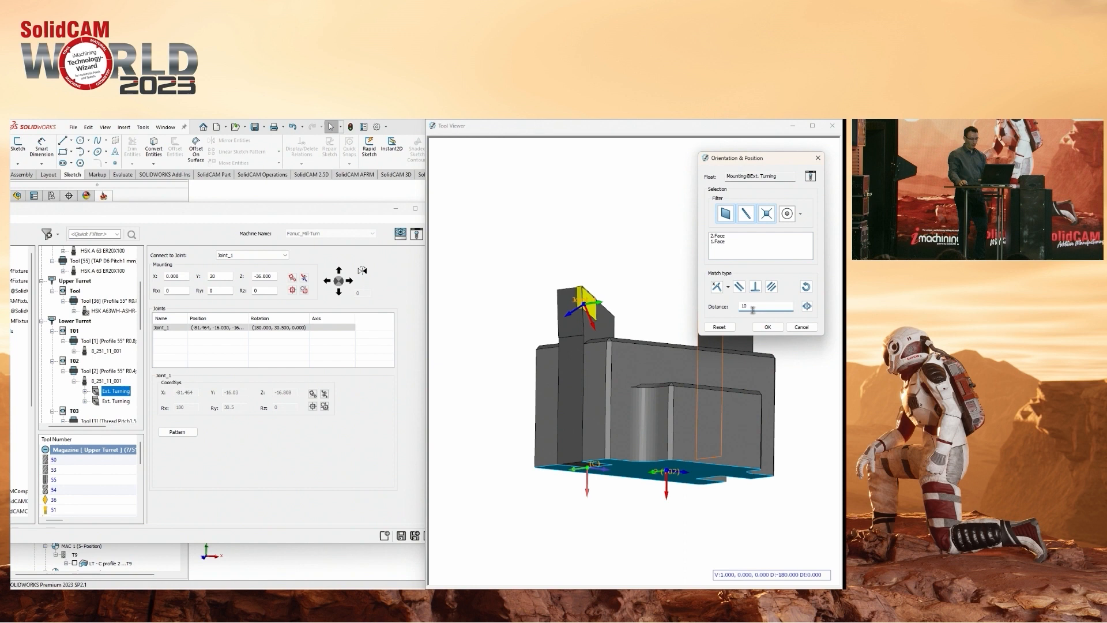
{"action": "type", "text": "10"}
{"action": "key", "text": "Return"}
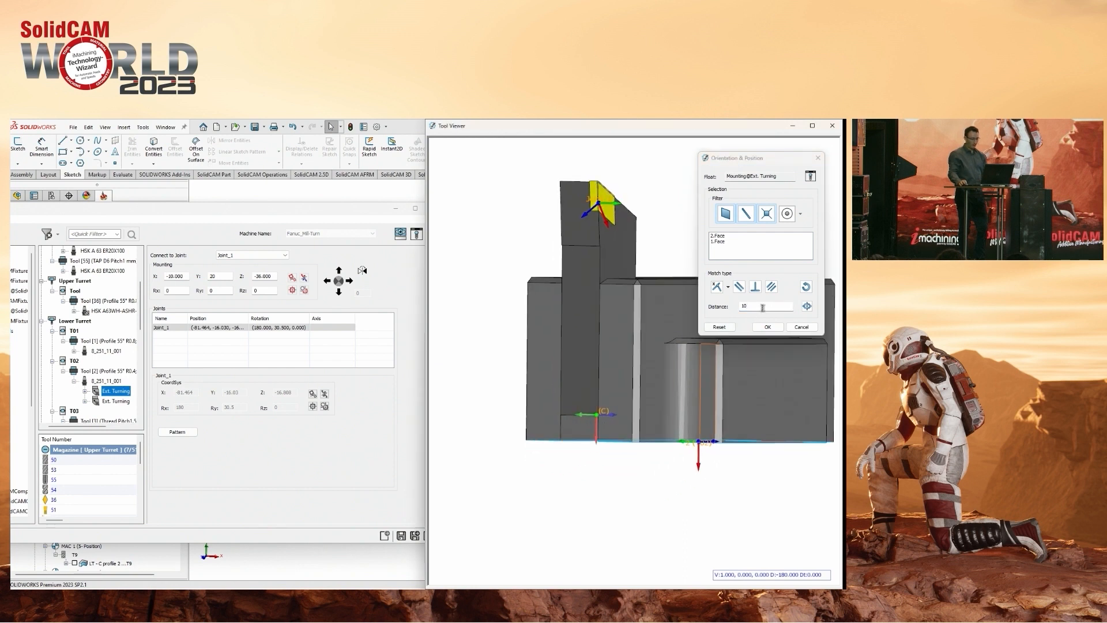
{"action": "left_click", "coordinate": [728, 309]}
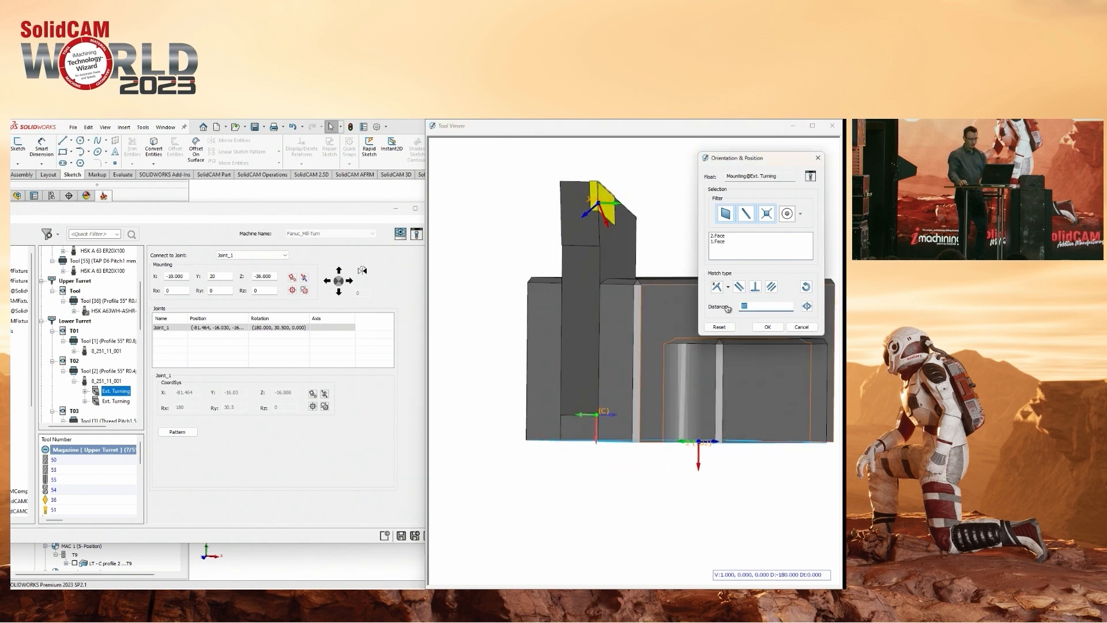
{"action": "type", "text": "20"}
{"action": "key", "text": "Return"}
{"action": "left_click", "coordinate": [808, 307]}
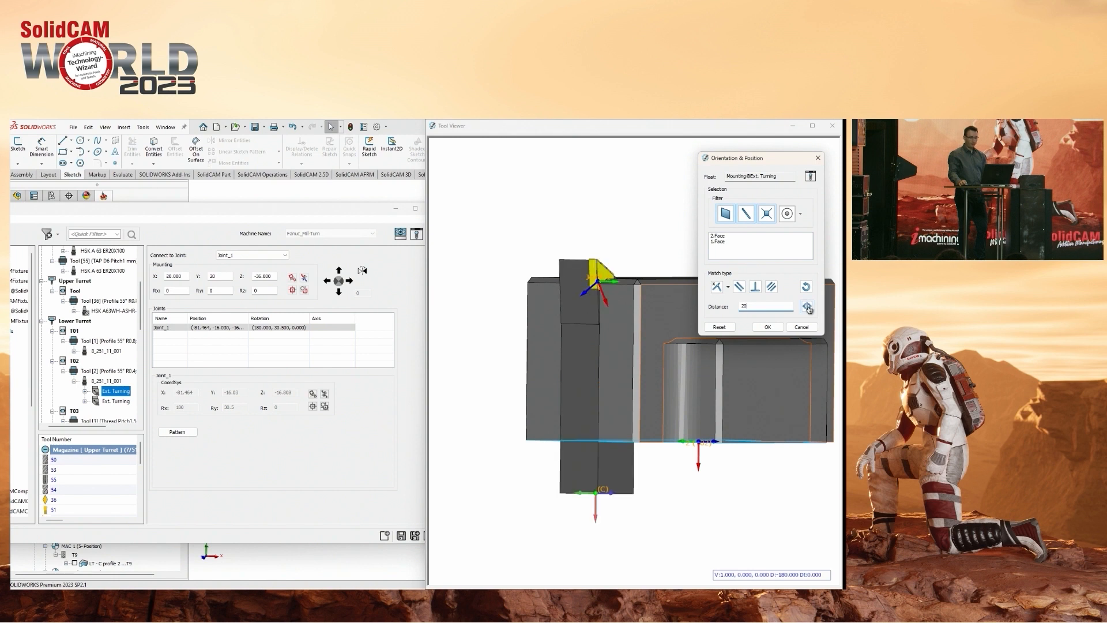
{"action": "middle_click_drag", "start_coordinate": [604, 356], "coordinate": [626, 383]}
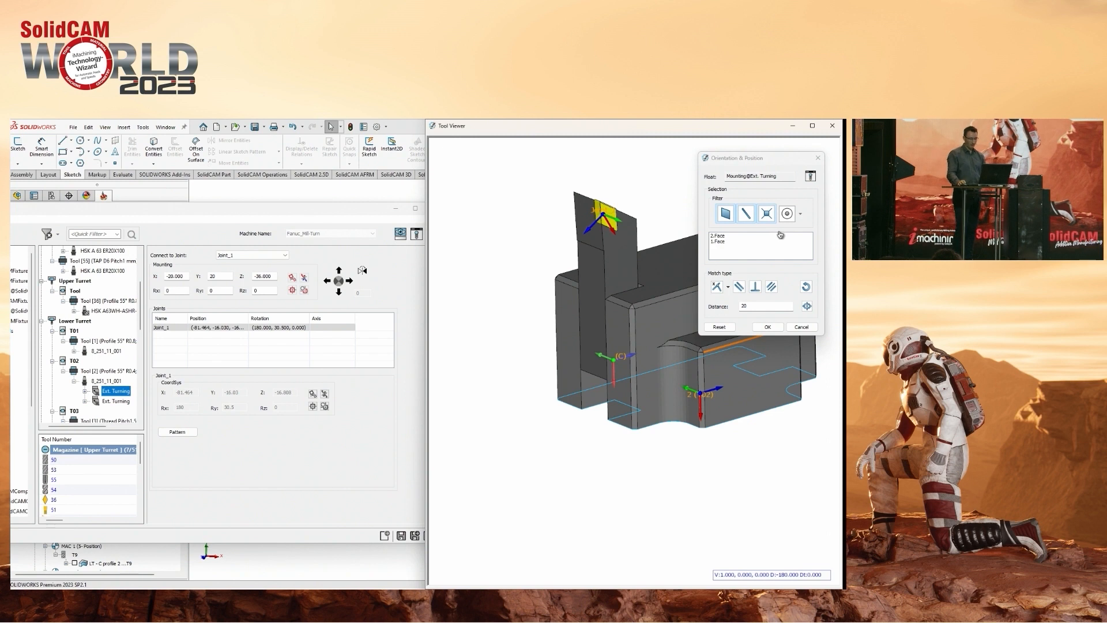
Cancel the face matching of the Ext. Turning mounting and exit the Toolkit.
{"action": "left_click", "coordinate": [801, 327]}
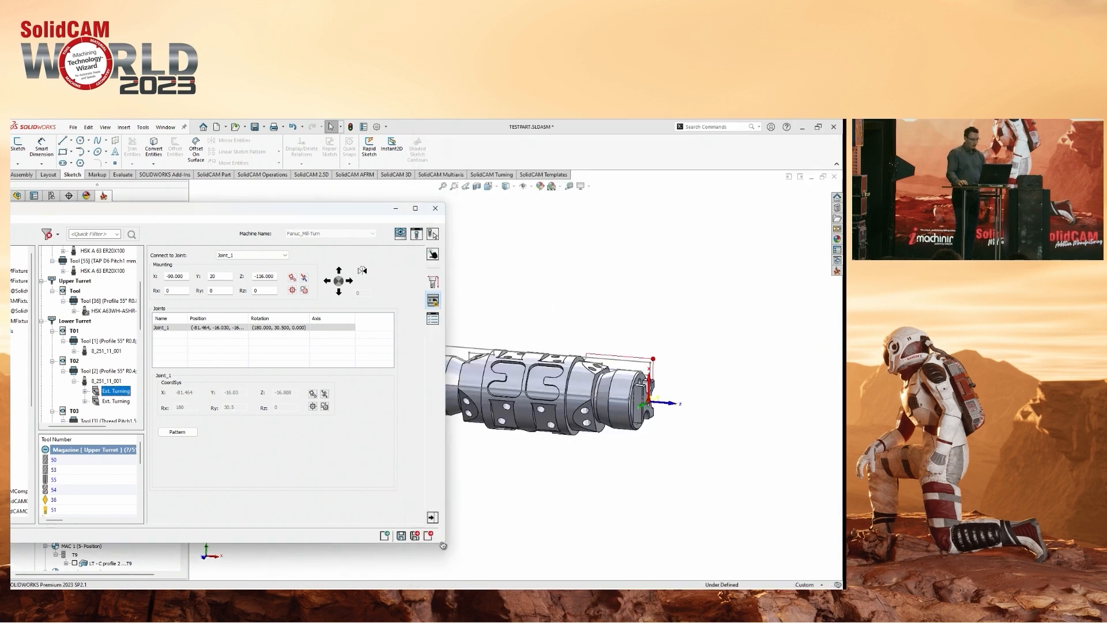
{"action": "left_click", "coordinate": [426, 536]}
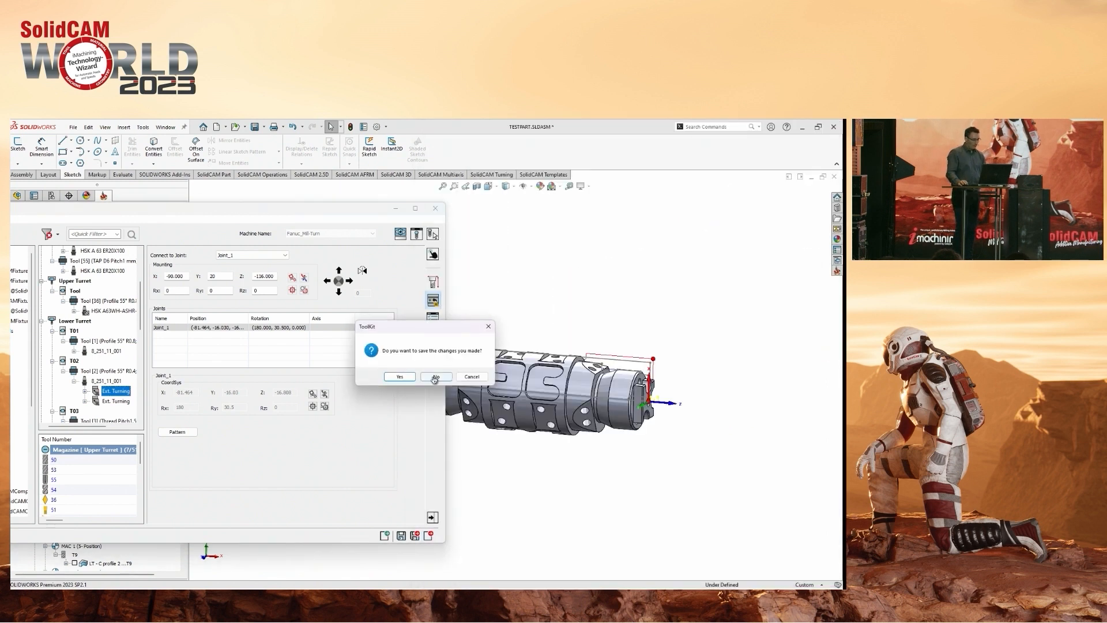
{"action": "left_click", "coordinate": [395, 376]}
Open the recent CAM-Part C87969 REV1 - HERMLESX PRIZMA LANG.prz from the SolidCAM Conference Sep 2023 projects.
{"action": "left_click", "coordinate": [142, 126]}
{"action": "mouse_move", "coordinate": [161, 170]}
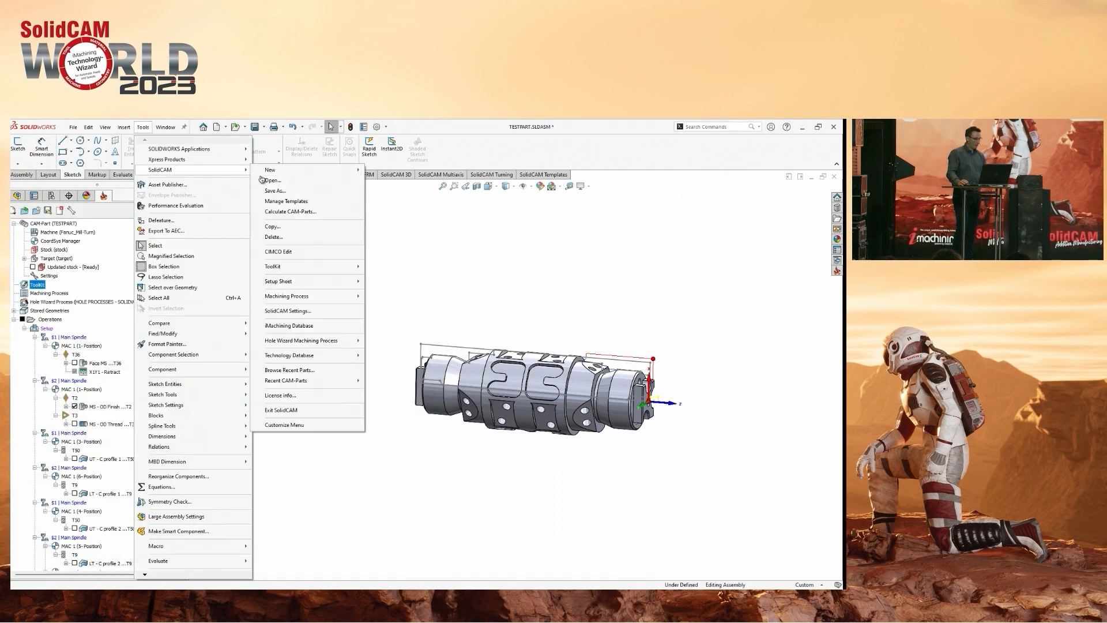
{"action": "mouse_move", "coordinate": [295, 385]}
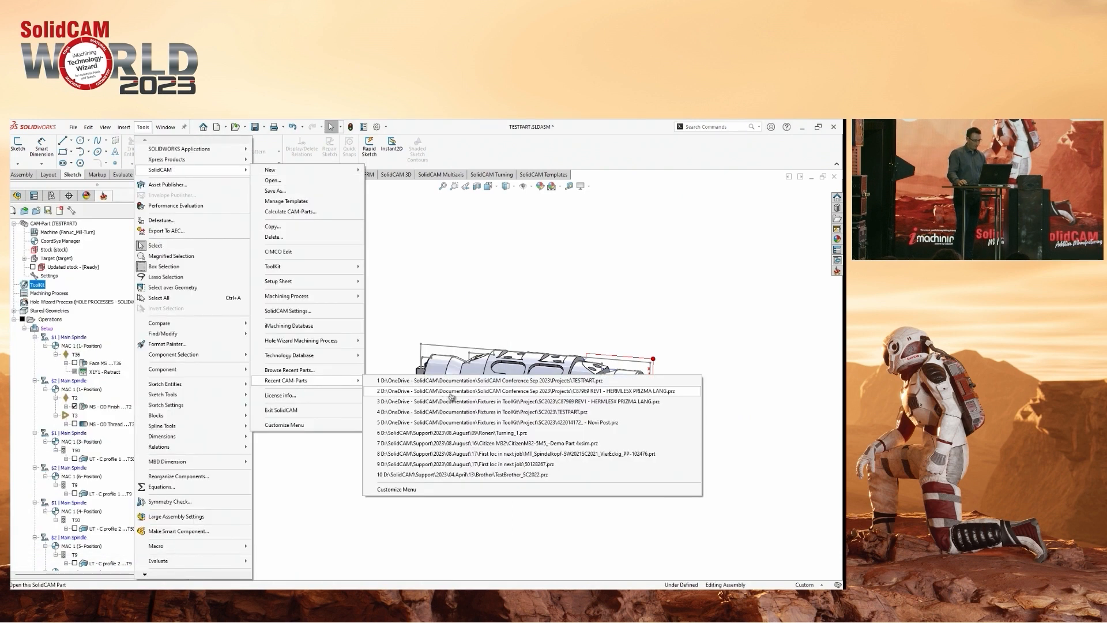
{"action": "left_click", "coordinate": [451, 392]}
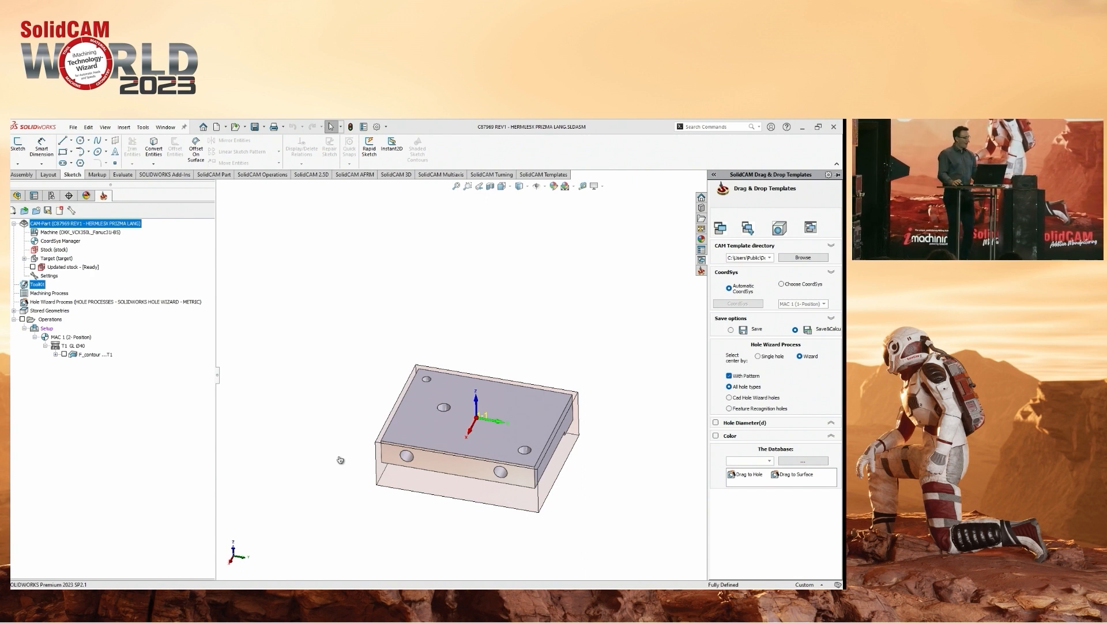
{"action": "scroll", "coordinate": [526, 496], "scroll_direction": "down", "scroll_amount": 2}
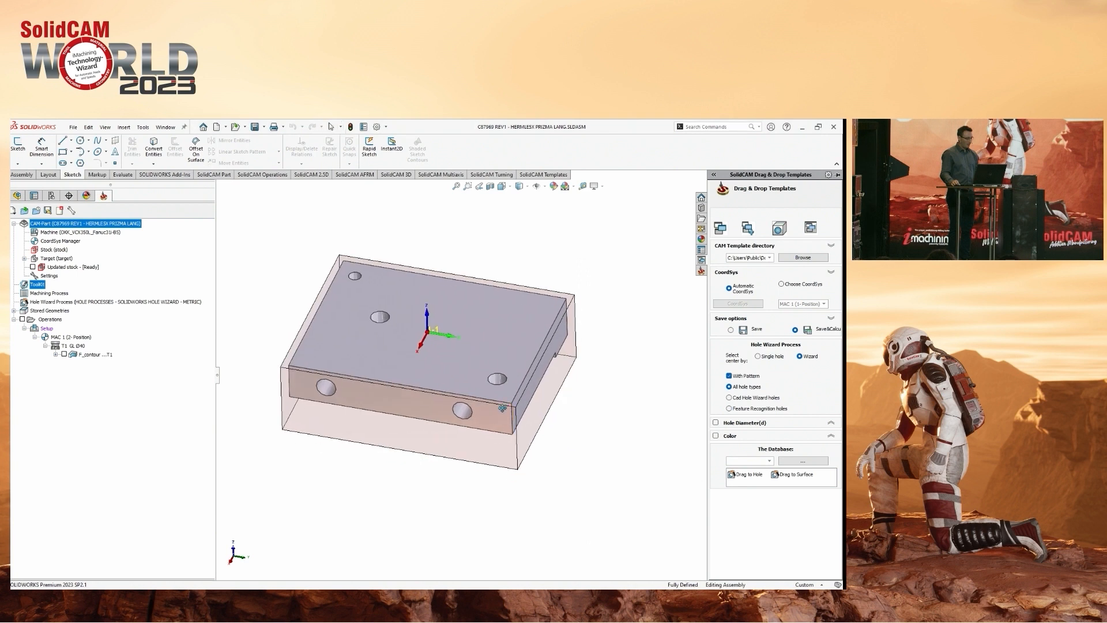
Edit the machine setup named Setup and display the machine preview, focusing on the rotary table.
{"action": "left_click", "coordinate": [46, 329]}
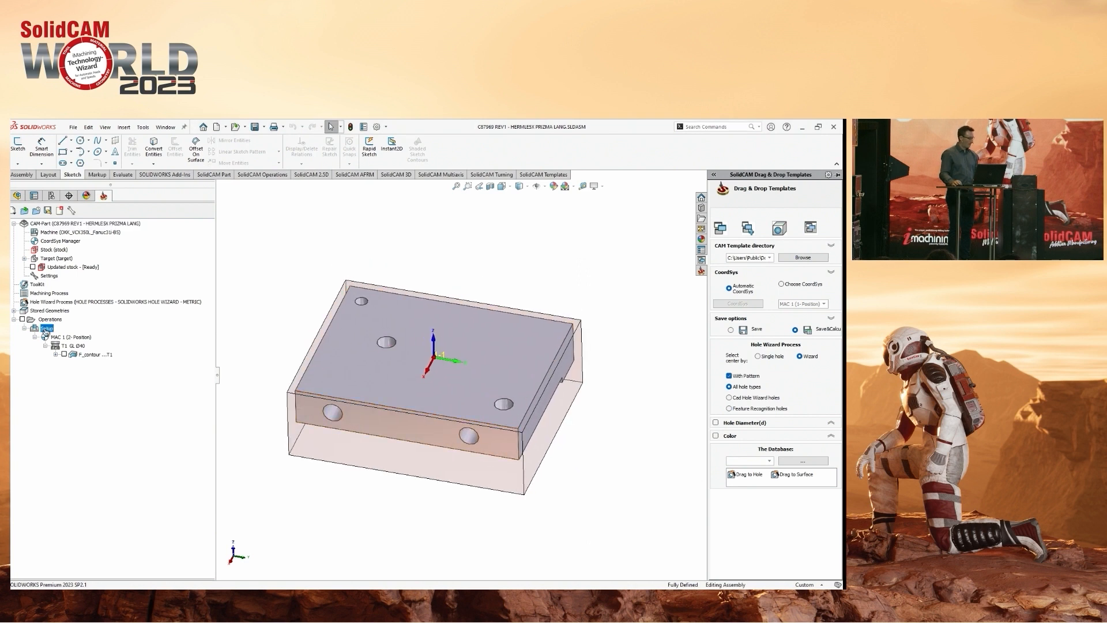
{"action": "right_click", "coordinate": [45, 331]}
{"action": "left_click", "coordinate": [64, 342]}
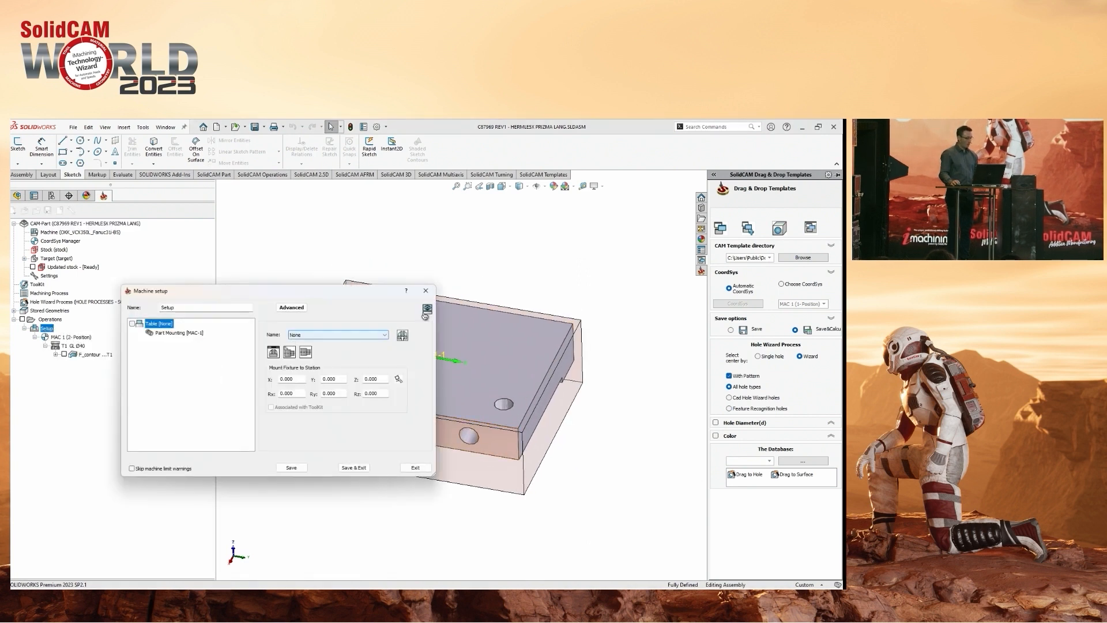
{"action": "left_click", "coordinate": [323, 337]}
{"action": "left_click", "coordinate": [323, 342]}
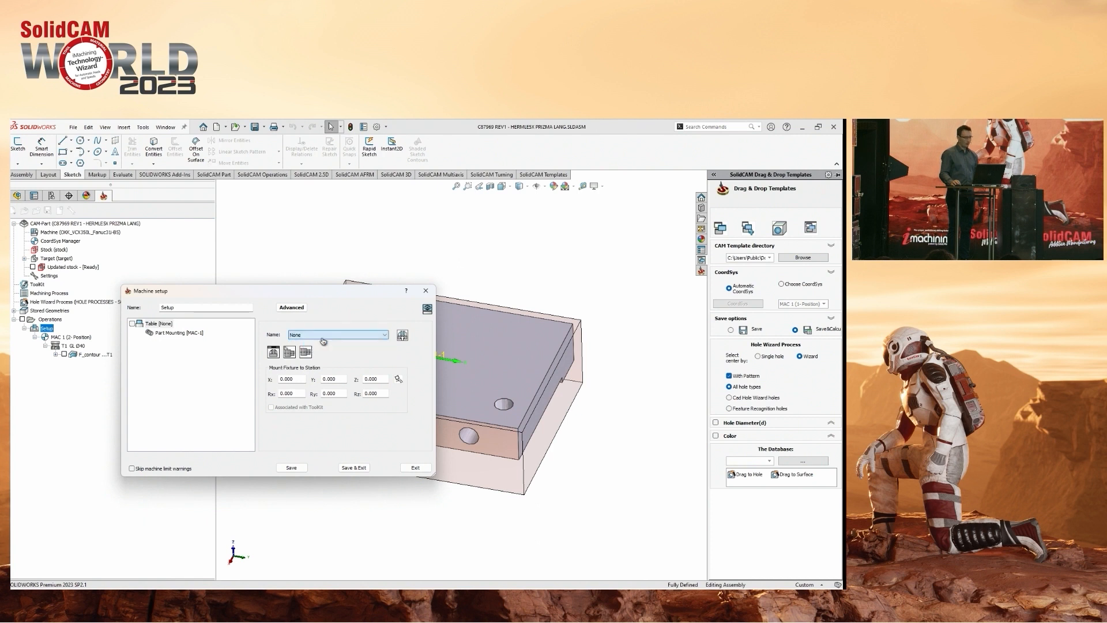
{"action": "left_click", "coordinate": [428, 309]}
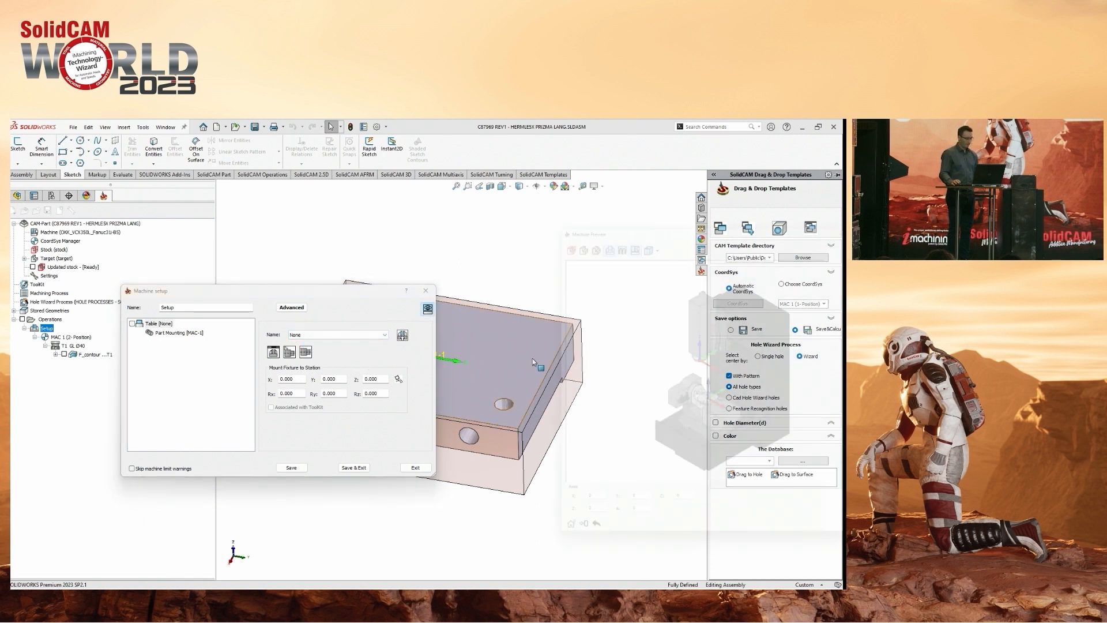
{"action": "scroll", "coordinate": [633, 387], "scroll_direction": "up", "scroll_amount": 5}
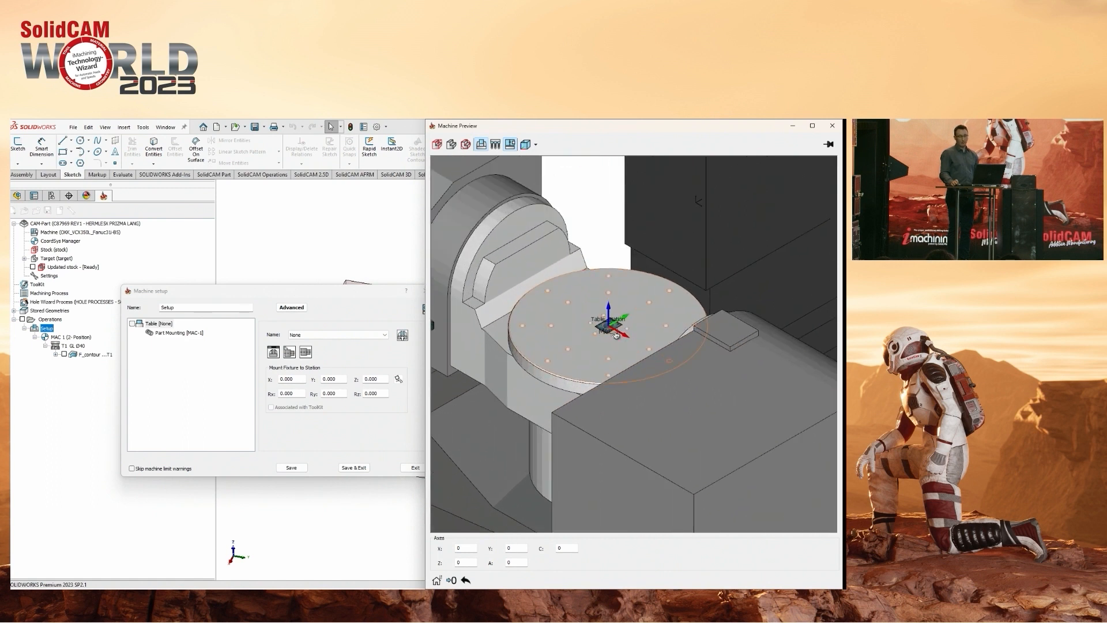
{"action": "scroll", "coordinate": [614, 329], "scroll_direction": "down", "scroll_amount": 6}
{"action": "scroll", "coordinate": [614, 318], "scroll_direction": "up", "scroll_amount": 3}
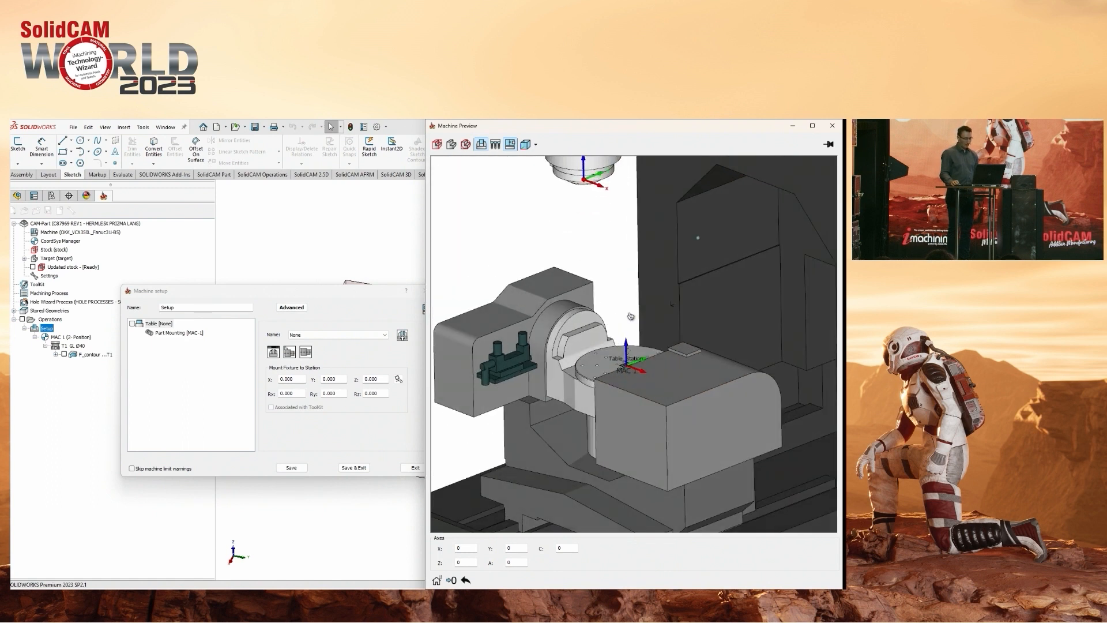
Open the Toolkit from the table's fixture settings and arrange it beside the tool viewer.
{"action": "left_click", "coordinate": [403, 337]}
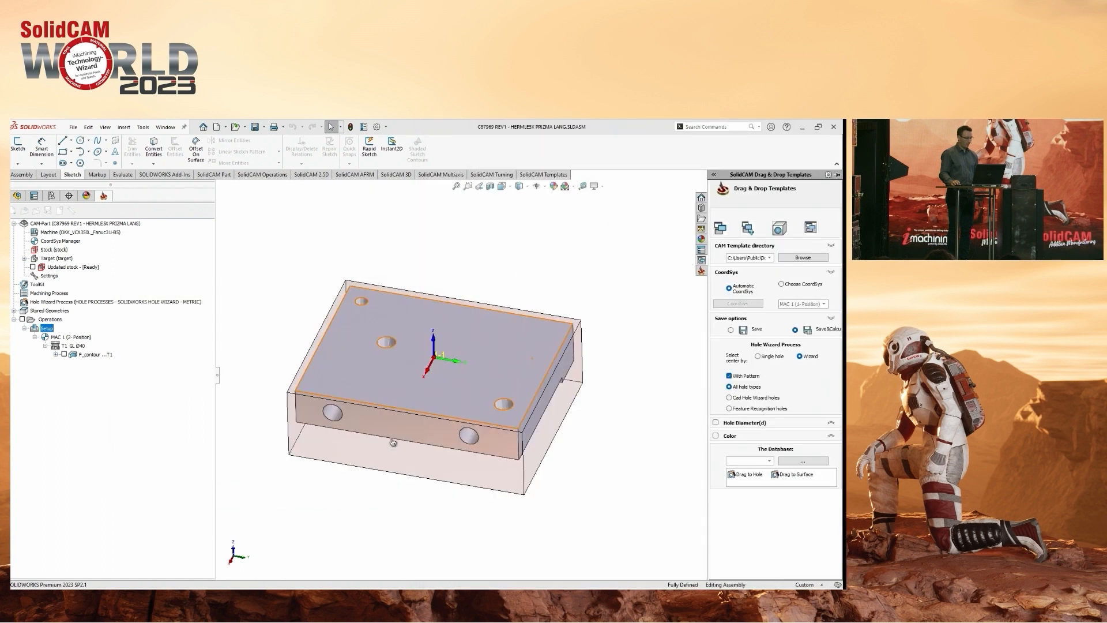
{"action": "left_click_drag", "start_coordinate": [320, 212], "coordinate": [462, 217]}
{"action": "left_click", "coordinate": [559, 241]}
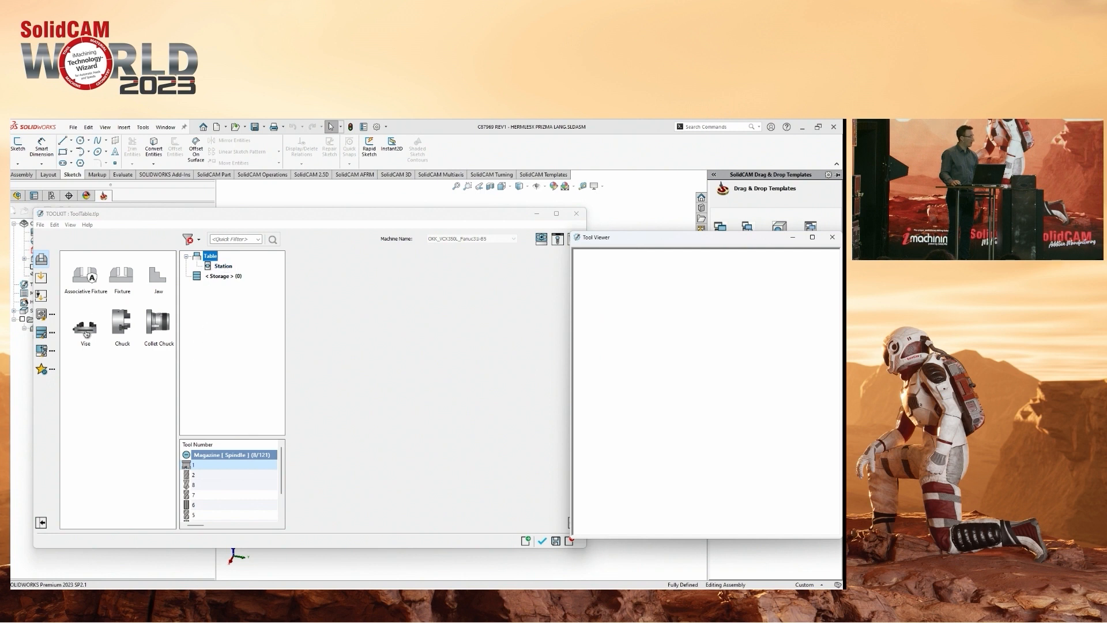
Try a generic Vise fixture on the table's Station and delete it from the station.
{"action": "left_click_drag", "start_coordinate": [85, 335], "coordinate": [223, 267]}
{"action": "middle_click_drag", "start_coordinate": [613, 354], "coordinate": [704, 397]}
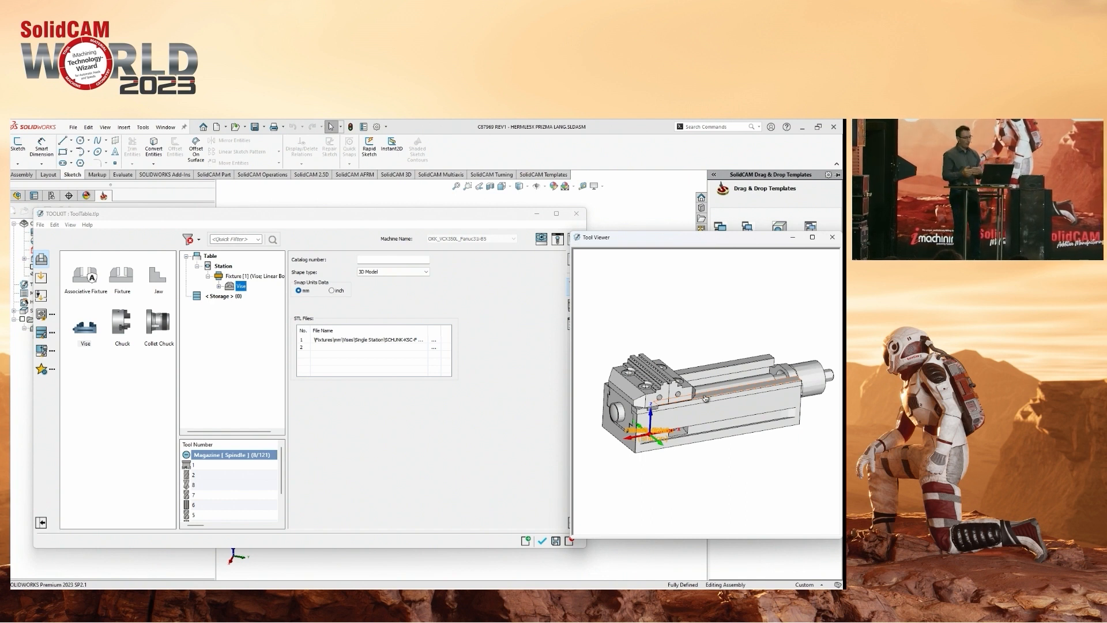
{"action": "left_click", "coordinate": [253, 276]}
{"action": "right_click", "coordinate": [257, 277]}
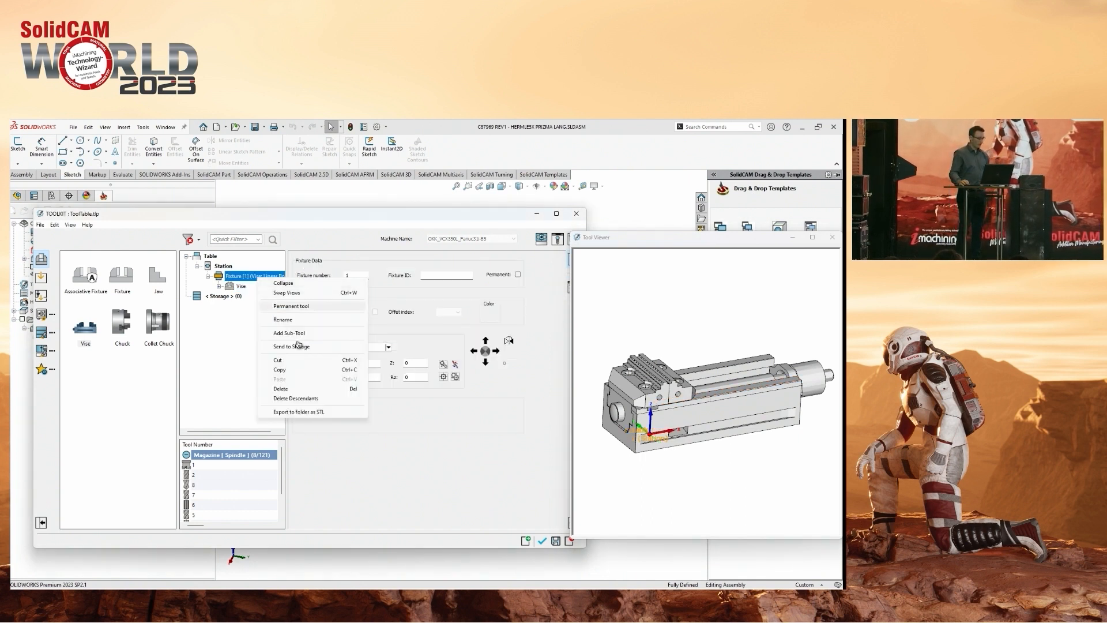
{"action": "left_click", "coordinate": [310, 392]}
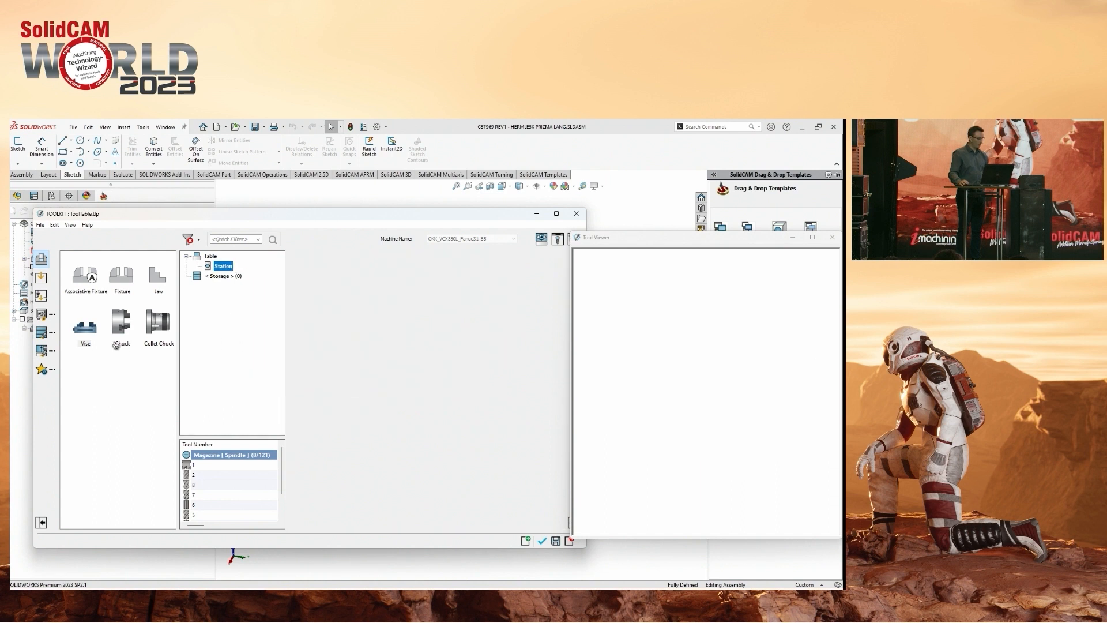
Mount the last listed KSC-F 80-214 vise assembly from the SolidCAMFixtureAssembliesMetric library on the table's Station.
{"action": "left_click", "coordinate": [42, 334]}
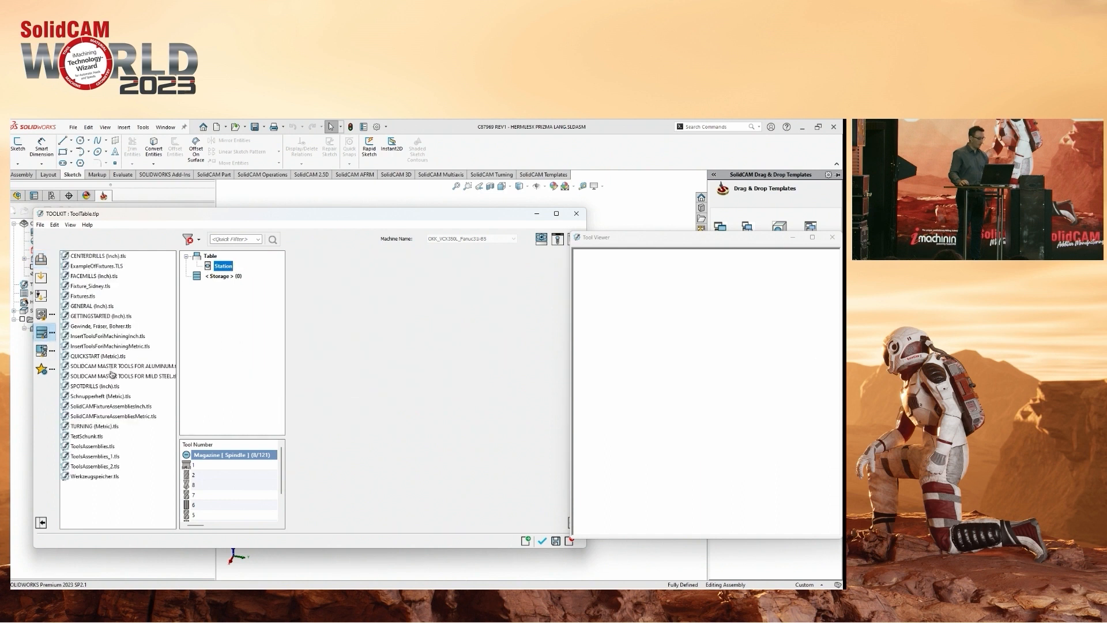
{"action": "double_click", "coordinate": [100, 417]}
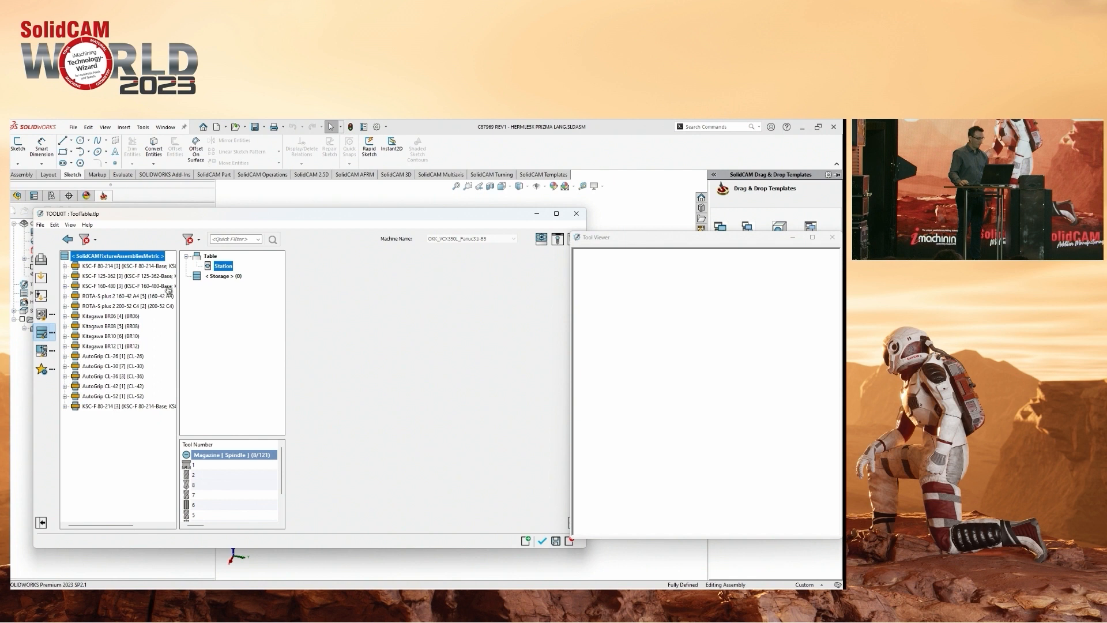
{"action": "left_click", "coordinate": [92, 407]}
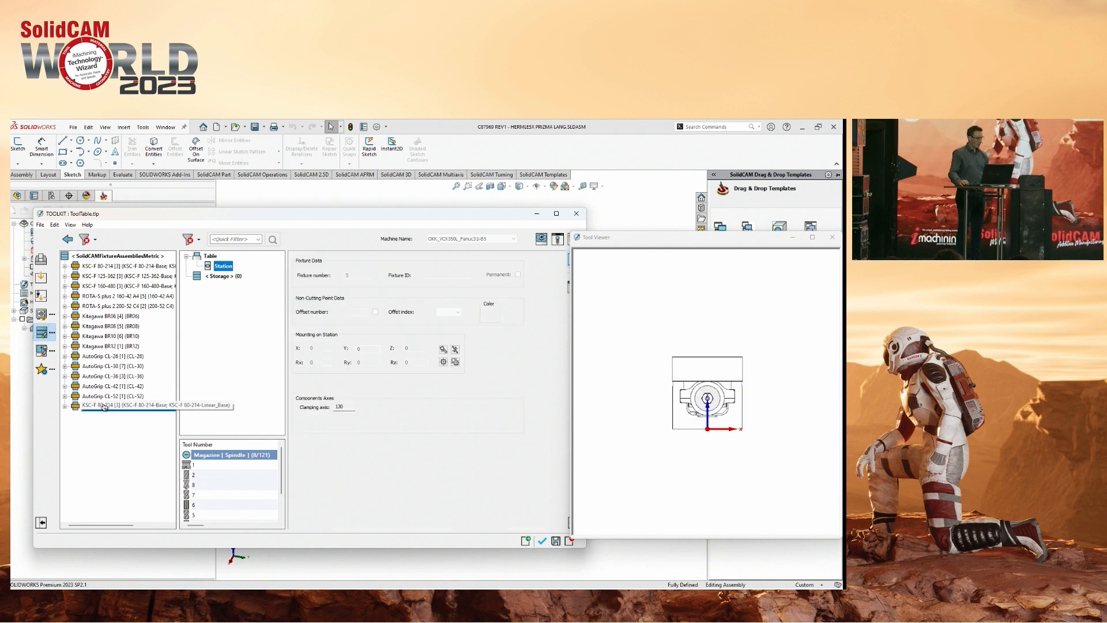
{"action": "left_click_drag", "start_coordinate": [91, 408], "coordinate": [223, 267]}
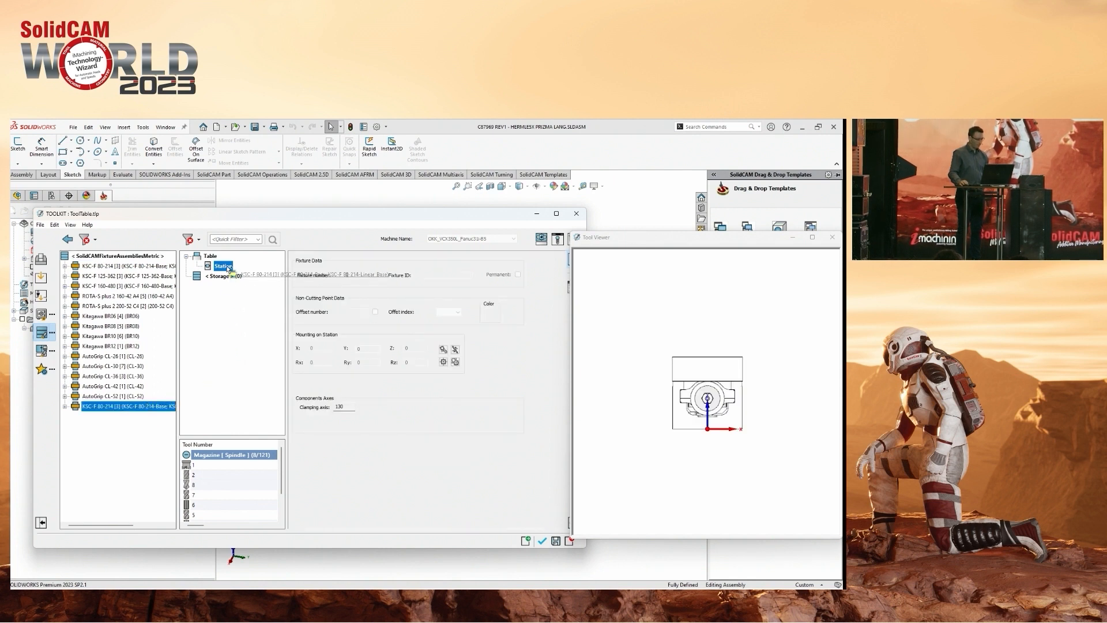
{"action": "middle_click_drag", "start_coordinate": [681, 385], "coordinate": [700, 398]}
{"action": "scroll", "coordinate": [637, 367], "scroll_direction": "up", "scroll_amount": 2}
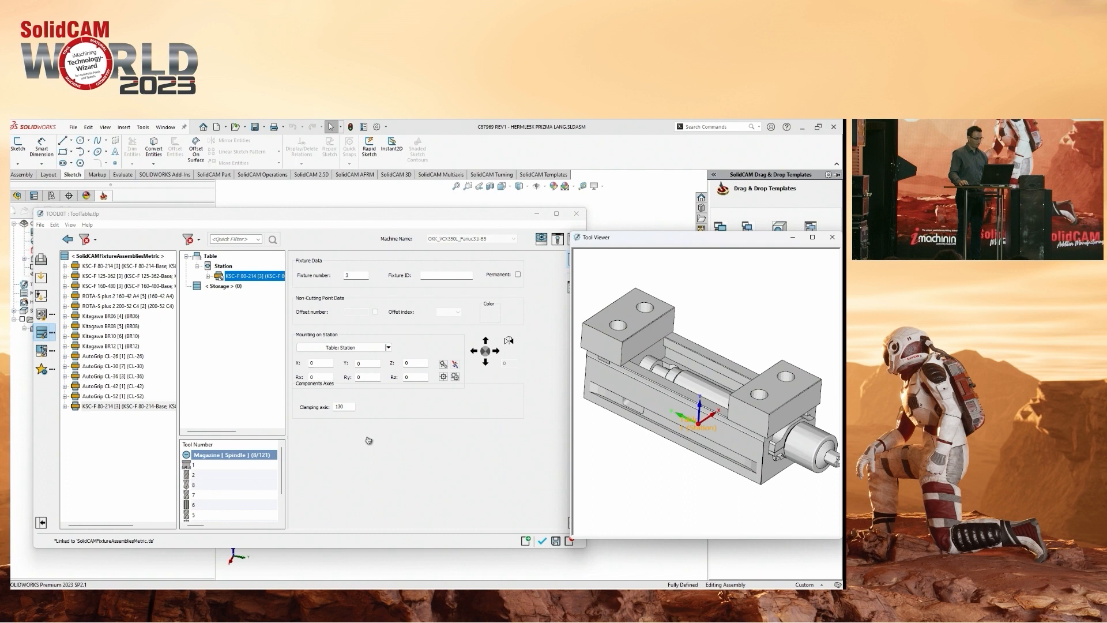
Set the KSC-F 80-214 vise's clamping axis to 116 and accept the fixture for the machine setup.
{"action": "double_click", "coordinate": [346, 407]}
{"action": "scroll", "coordinate": [346, 408], "scroll_direction": "down", "scroll_amount": 18}
{"action": "scroll", "coordinate": [346, 408], "scroll_direction": "down", "scroll_amount": 17}
{"action": "scroll", "coordinate": [346, 408], "scroll_direction": "up", "scroll_amount": 11}
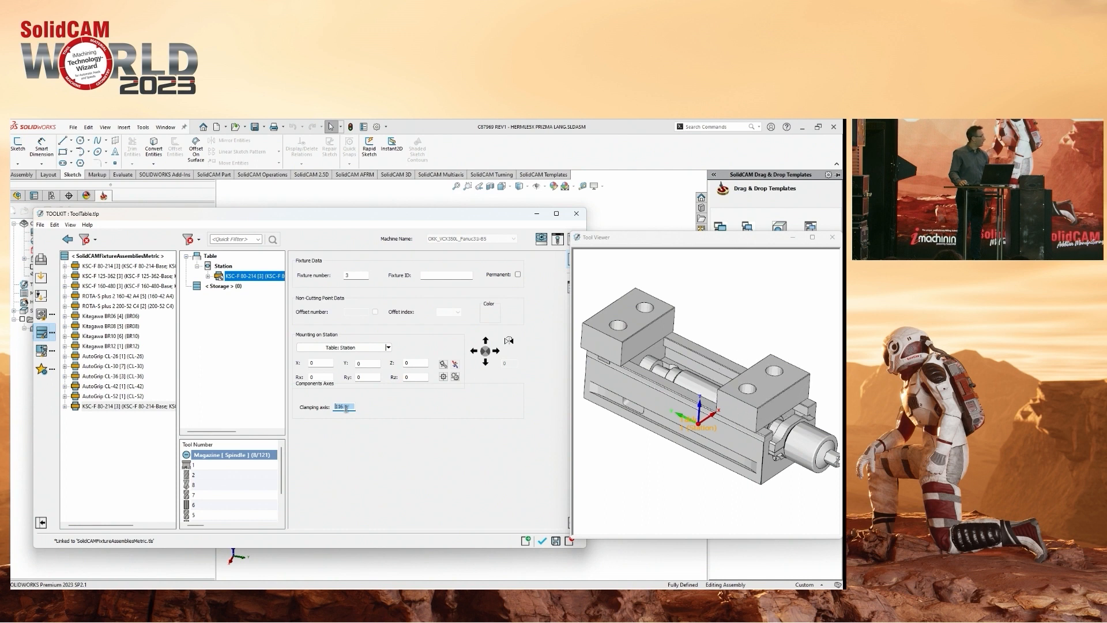
{"action": "left_click", "coordinate": [697, 443]}
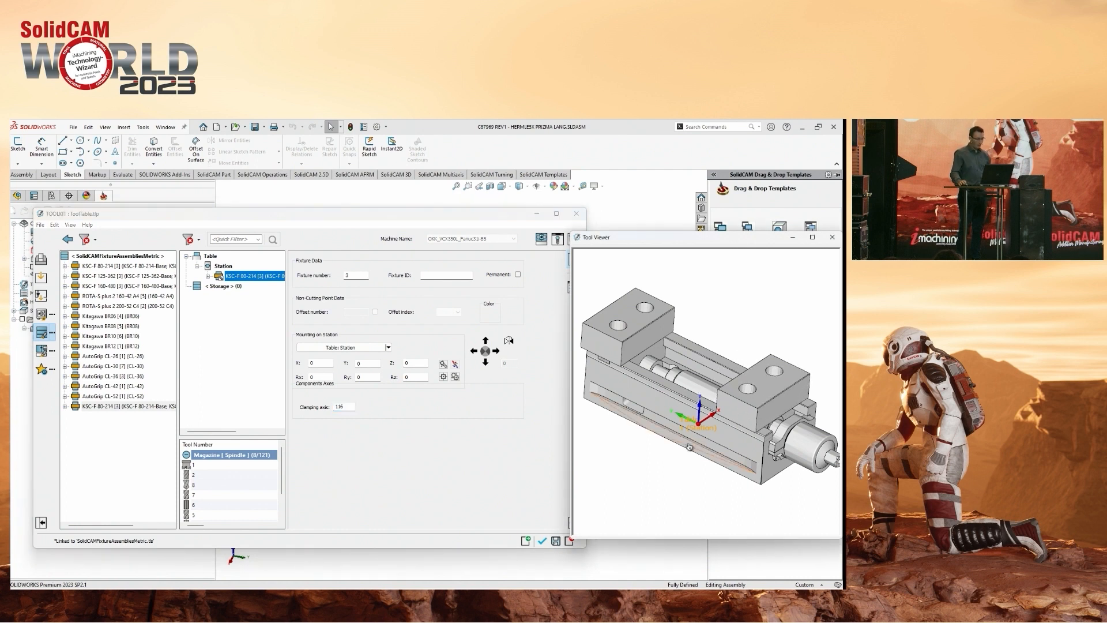
{"action": "left_click", "coordinate": [542, 542]}
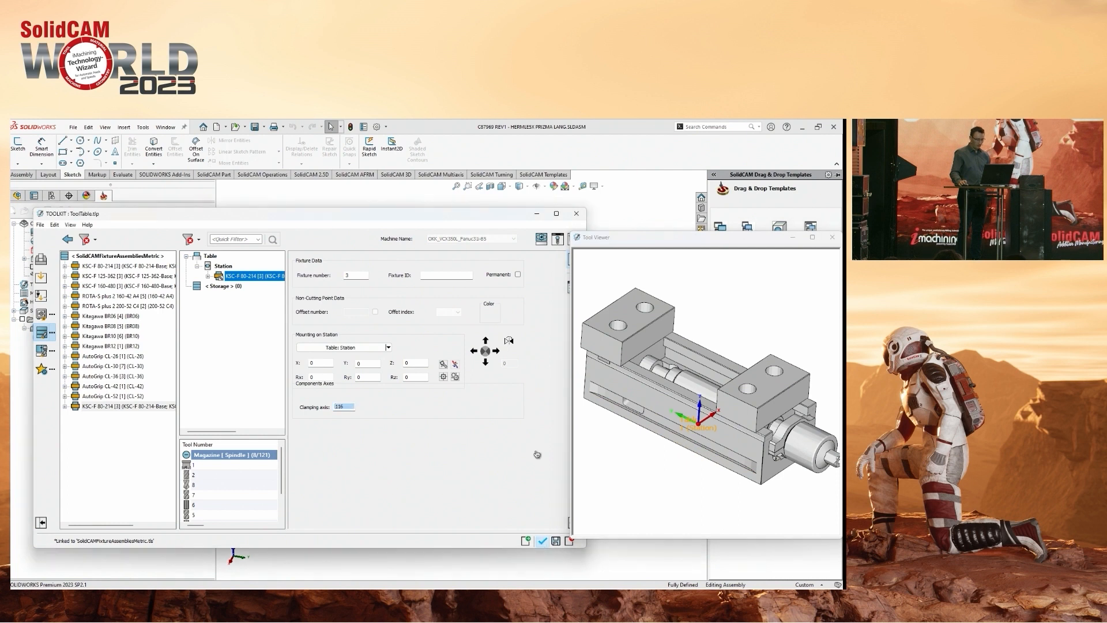
Examine how the vise and the part sit on the rotary table in the machine preview.
{"action": "scroll", "coordinate": [640, 357], "scroll_direction": "up", "scroll_amount": 8}
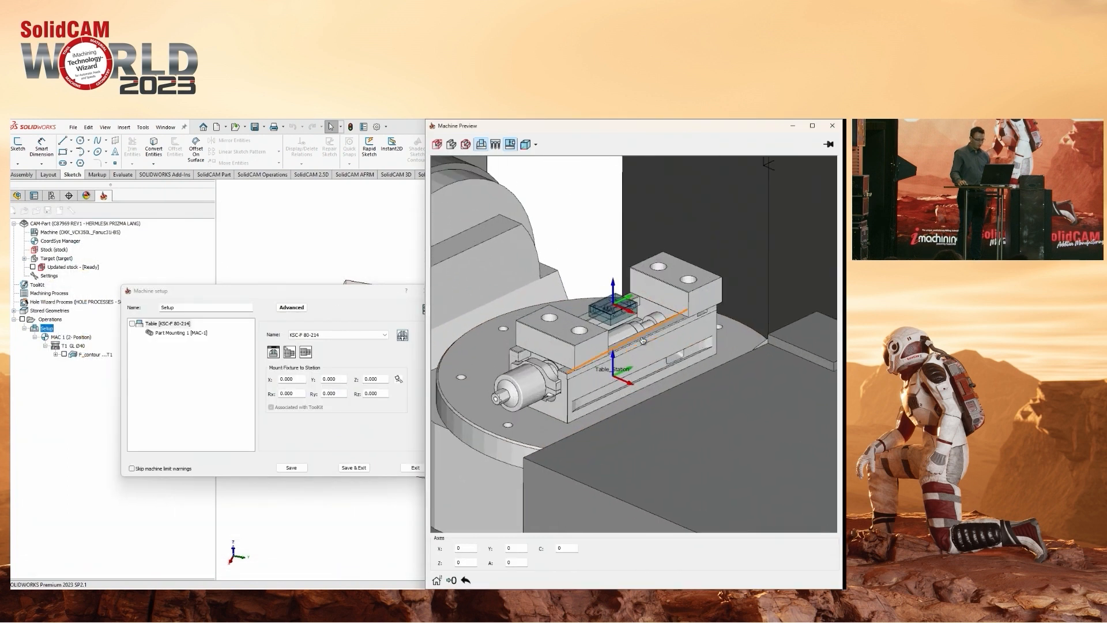
{"action": "middle_click_drag", "start_coordinate": [632, 331], "coordinate": [743, 312]}
{"action": "scroll", "coordinate": [617, 344], "scroll_direction": "down", "scroll_amount": 3}
{"action": "scroll", "coordinate": [743, 312], "scroll_direction": "down", "scroll_amount": 3}
{"action": "middle_click_drag", "start_coordinate": [674, 393], "coordinate": [696, 364]}
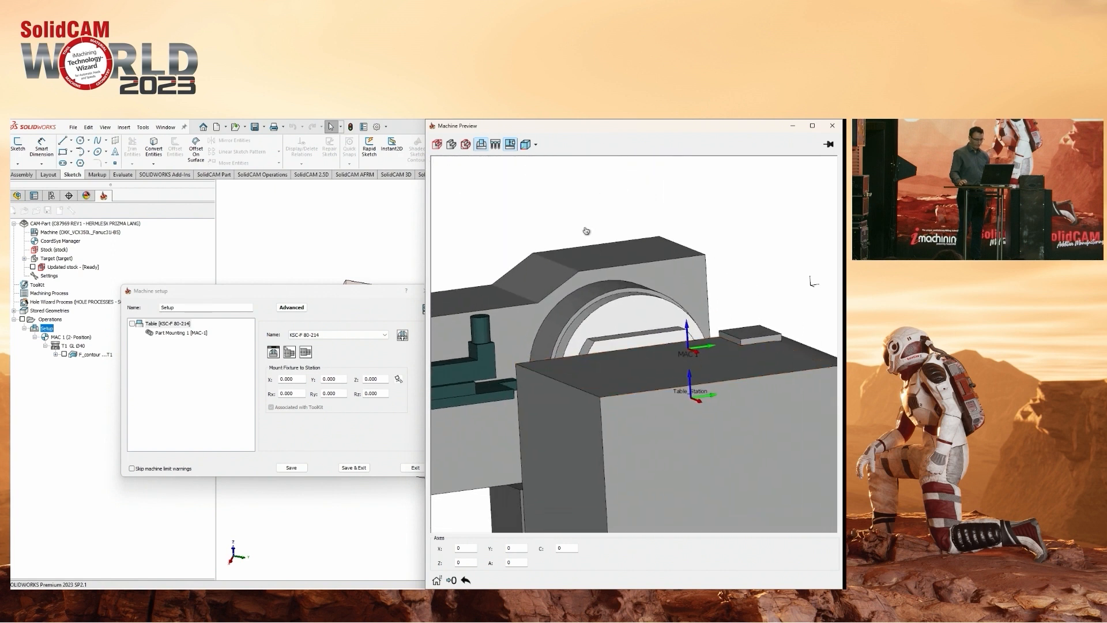
Show only the vise and part in the machine preview and set Part Mounting 1's workpiece offset to Y 46 and Z 9.
{"action": "left_click", "coordinate": [510, 145]}
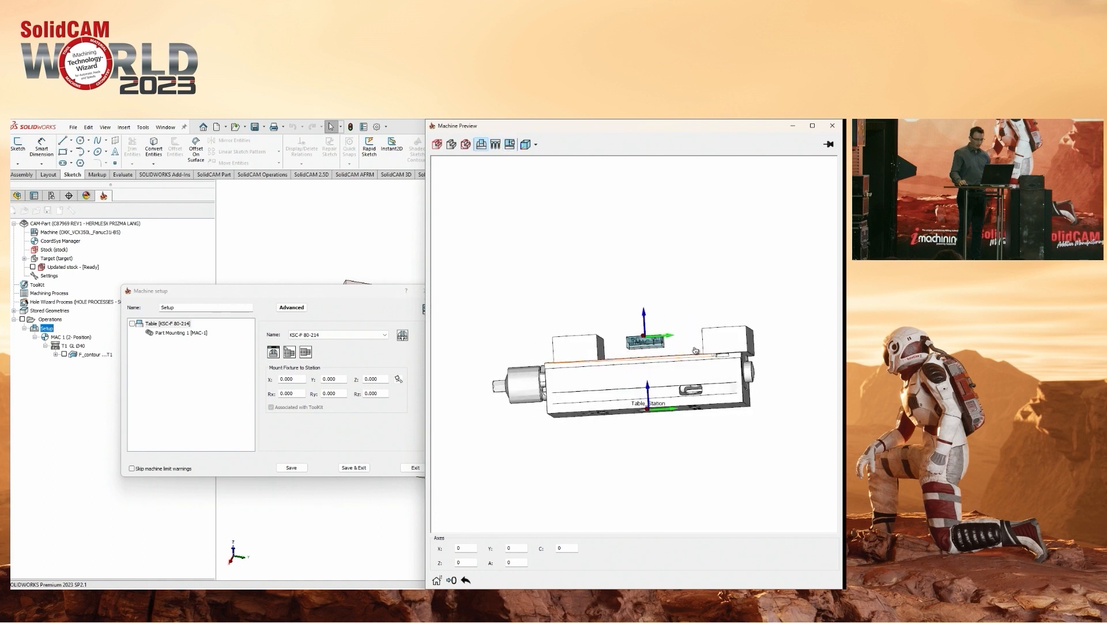
{"action": "scroll", "coordinate": [667, 344], "scroll_direction": "up", "scroll_amount": 3}
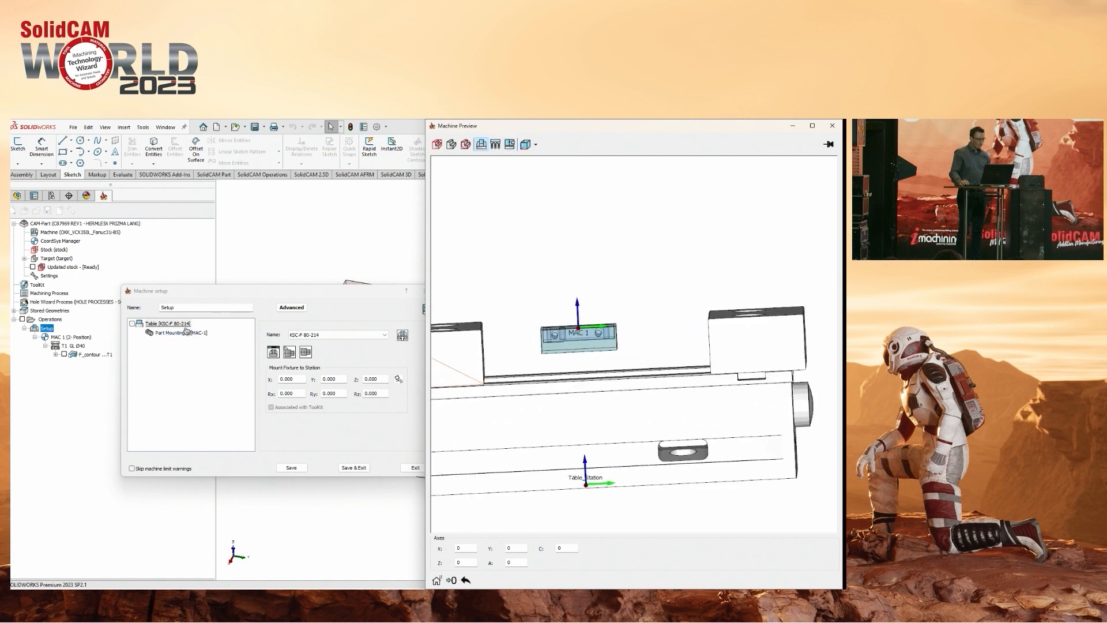
{"action": "left_click", "coordinate": [182, 333]}
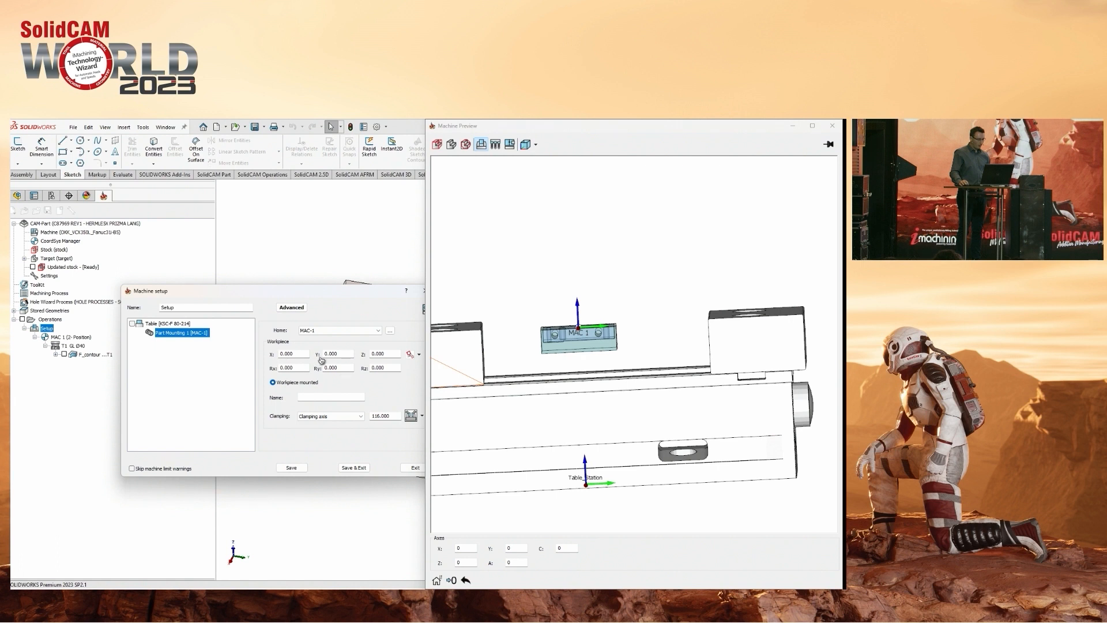
{"action": "left_click", "coordinate": [346, 355]}
{"action": "scroll", "coordinate": [346, 356], "scroll_direction": "up", "scroll_amount": 3}
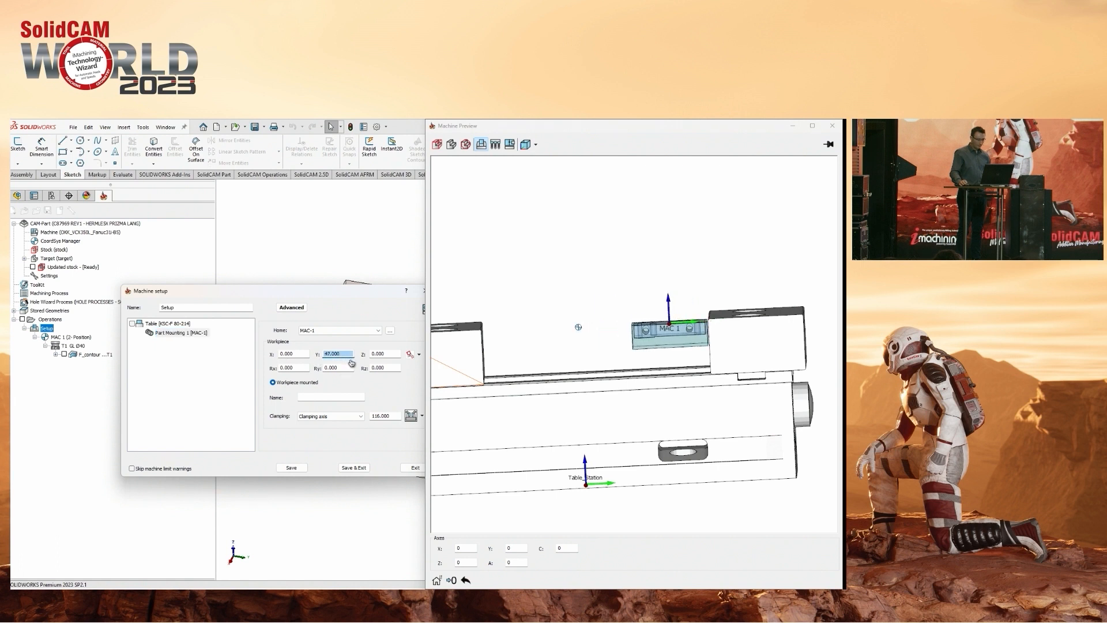
{"action": "left_click", "coordinate": [388, 354]}
{"action": "scroll", "coordinate": [390, 352], "scroll_direction": "up", "scroll_amount": 4}
{"action": "middle_click_drag", "start_coordinate": [477, 359], "coordinate": [514, 404]}
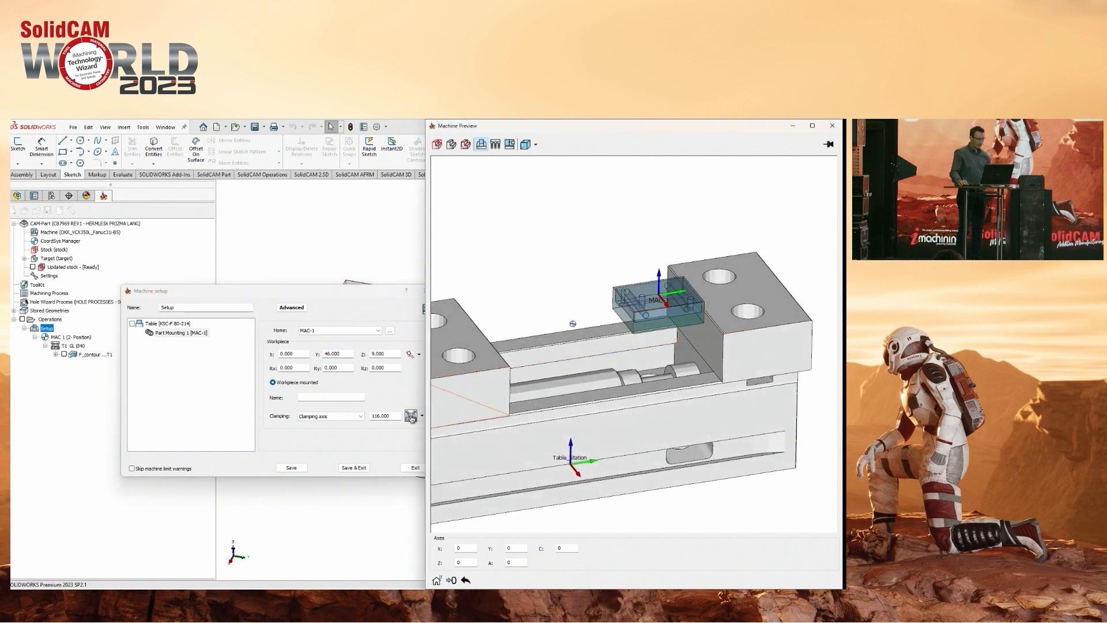
Return to the Toolkit and open the SolidCAMFixtureComponentsMetric component library.
{"action": "left_click", "coordinate": [411, 415]}
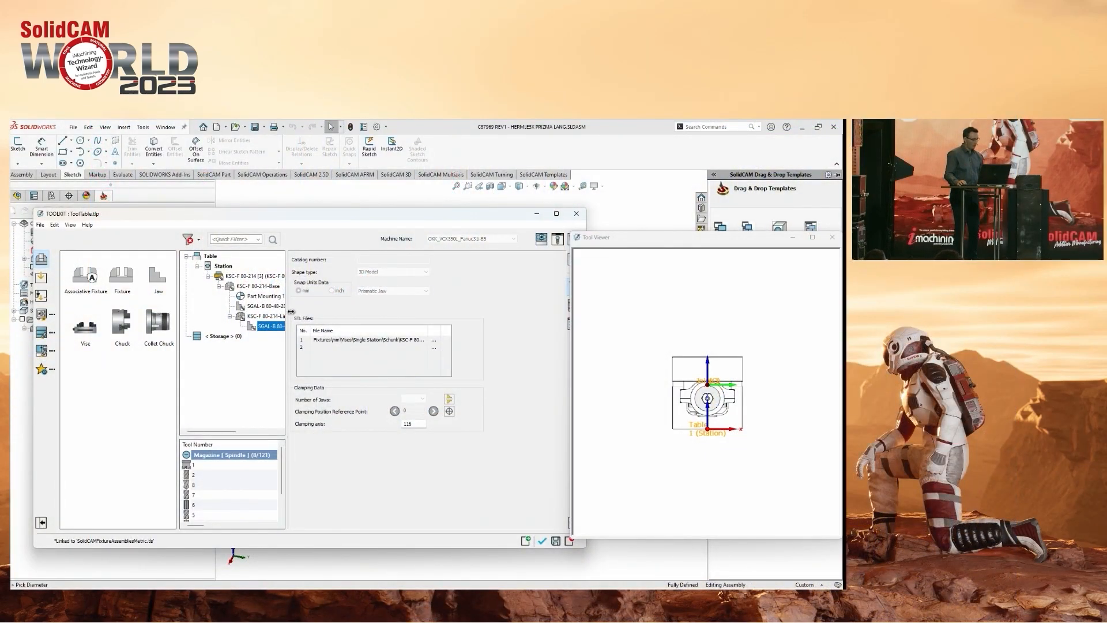
{"action": "left_click_drag", "start_coordinate": [287, 317], "coordinate": [327, 317]}
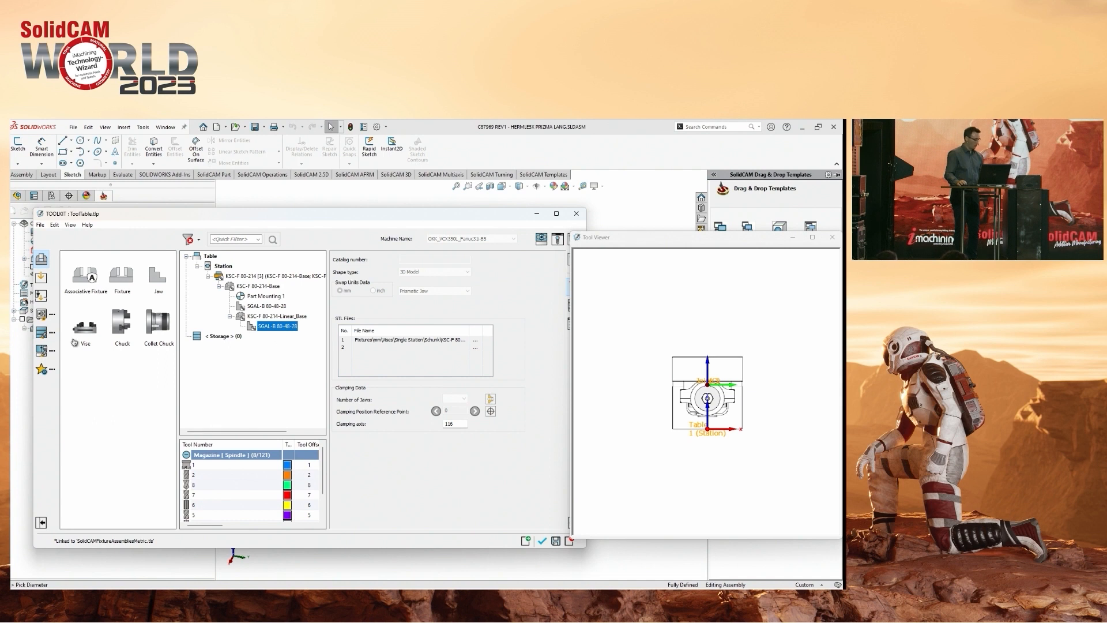
{"action": "left_click", "coordinate": [43, 315]}
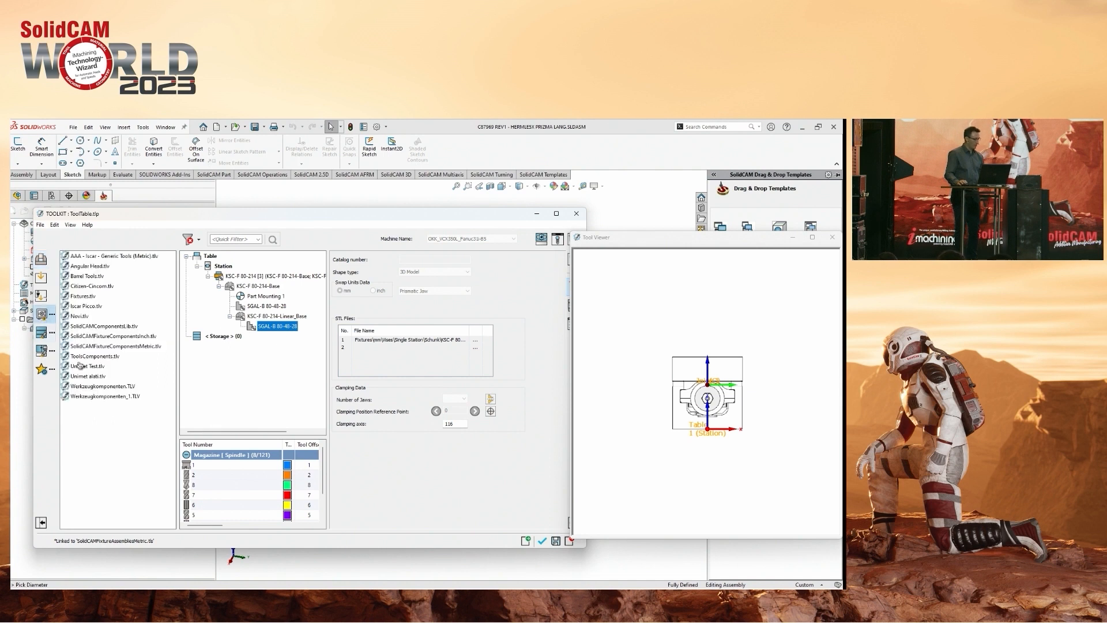
{"action": "double_click", "coordinate": [104, 347]}
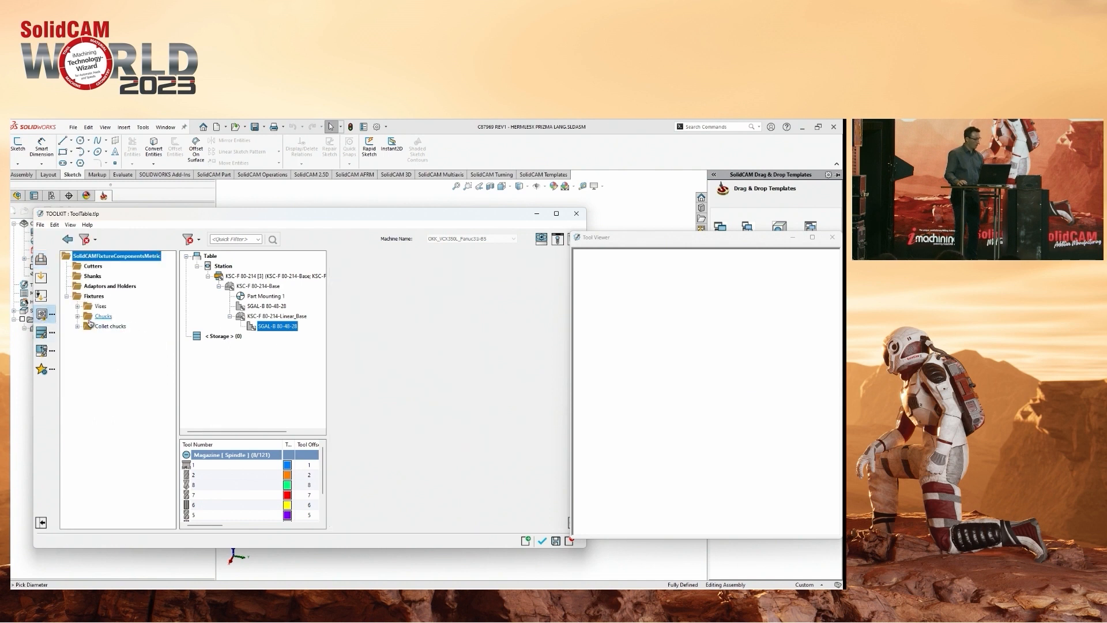
Locate the fixed and movable jaws of the Schunk KSC-F 80-214 single-station vise in the library tree.
{"action": "left_click", "coordinate": [78, 317]}
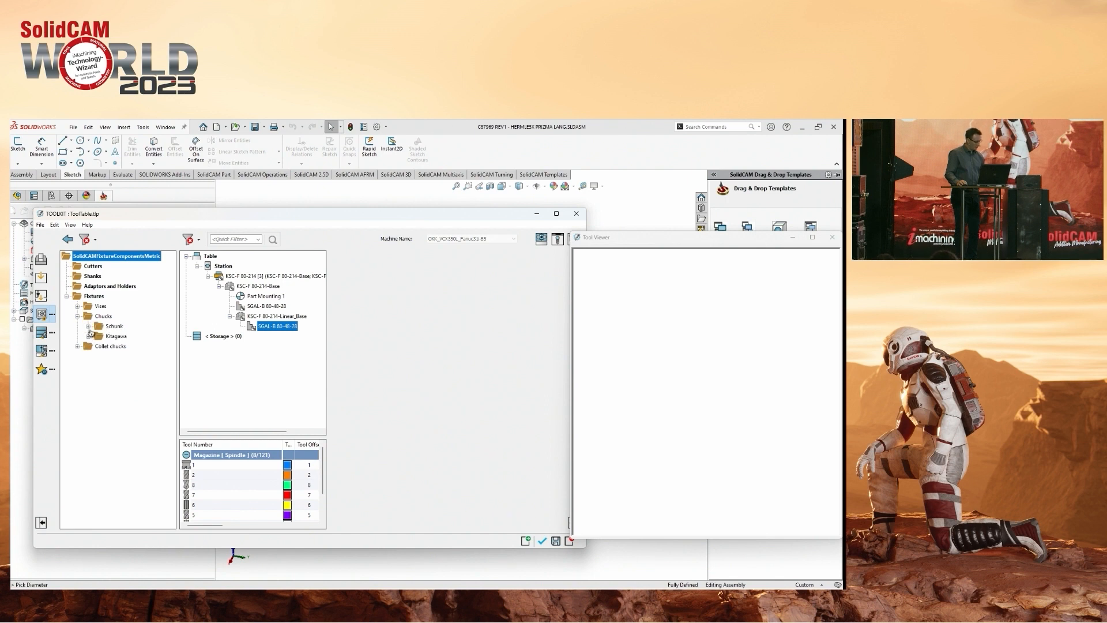
{"action": "left_click", "coordinate": [78, 317]}
{"action": "left_click", "coordinate": [78, 307]}
{"action": "left_click", "coordinate": [89, 316]}
{"action": "left_click", "coordinate": [88, 316]}
{"action": "left_click", "coordinate": [89, 317]}
{"action": "left_click", "coordinate": [99, 326]}
{"action": "left_click", "coordinate": [110, 336]}
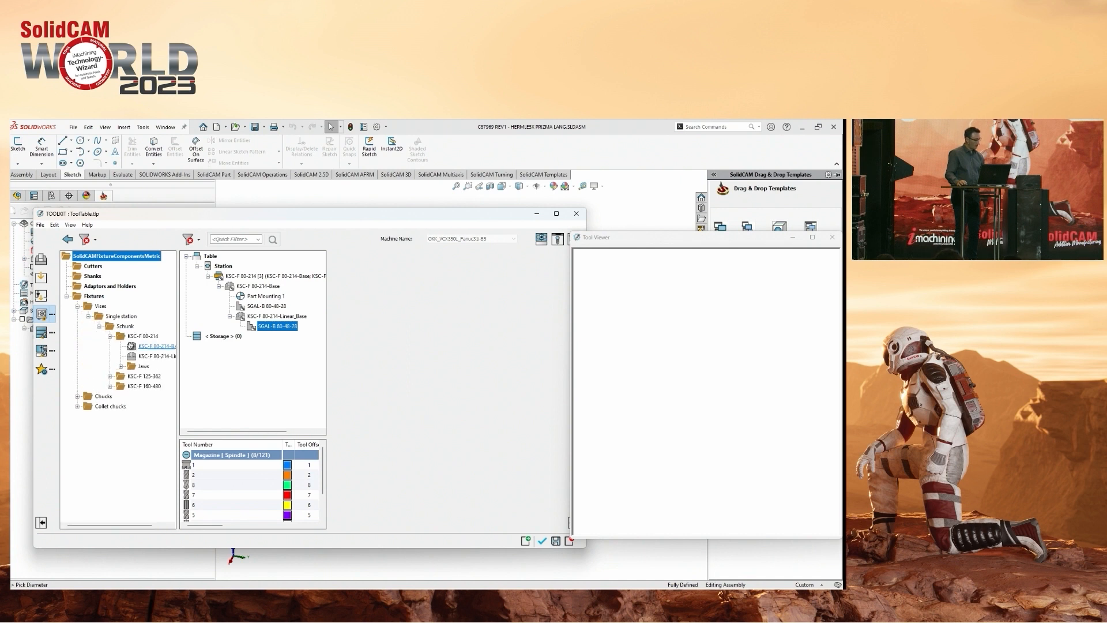
{"action": "left_click", "coordinate": [122, 367]}
{"action": "left_click", "coordinate": [132, 376]}
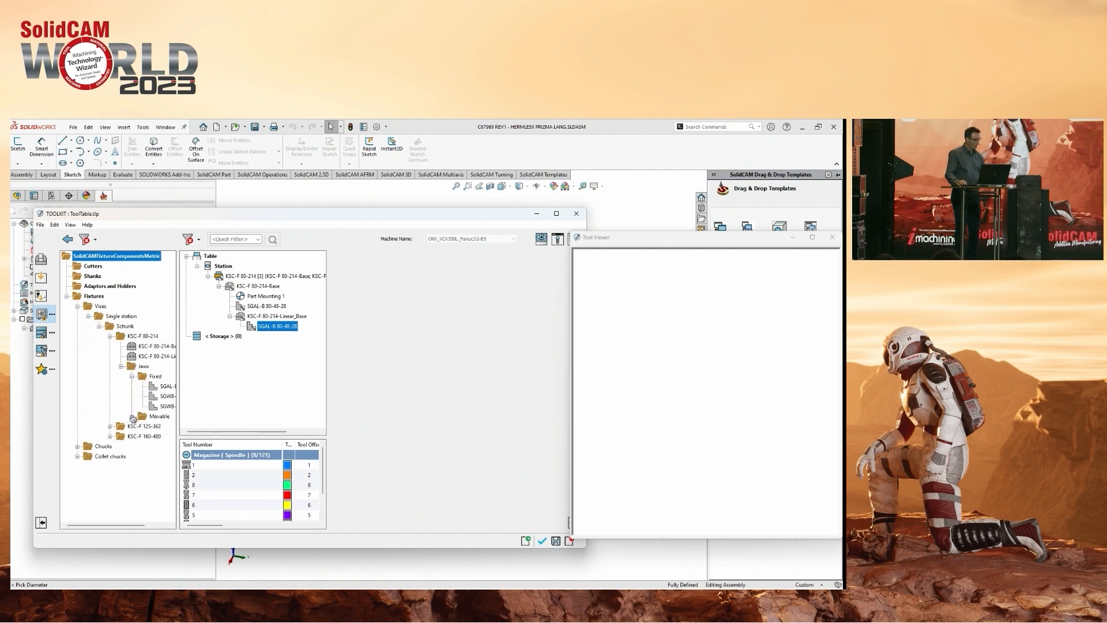
{"action": "left_click", "coordinate": [132, 416]}
{"action": "left_click_drag", "start_coordinate": [178, 389], "coordinate": [217, 388]}
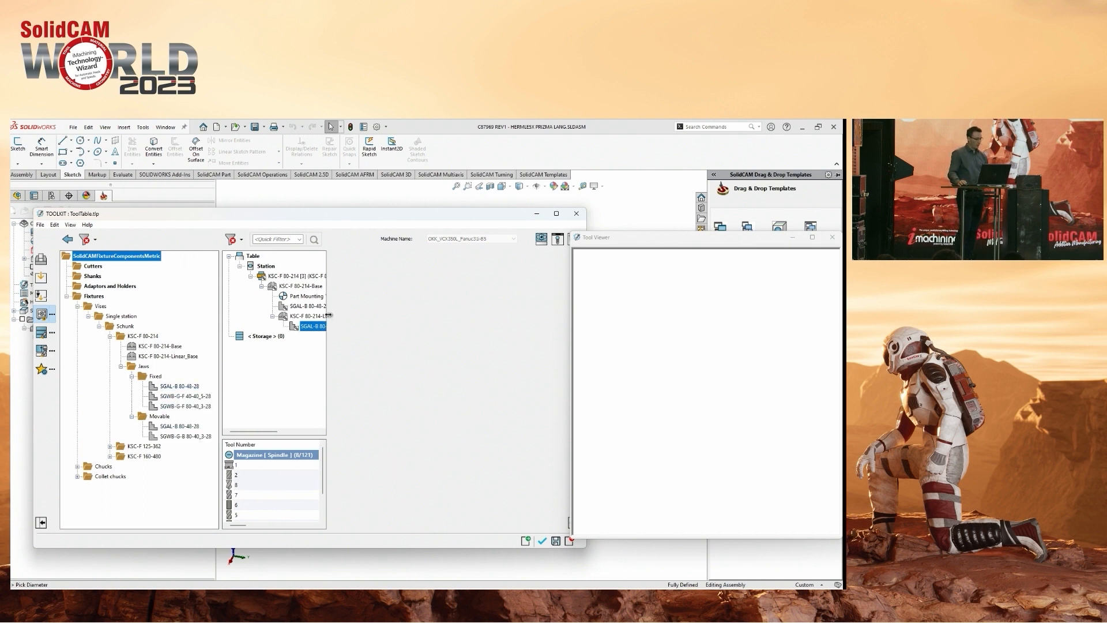
{"action": "left_click_drag", "start_coordinate": [355, 316], "coordinate": [354, 317]}
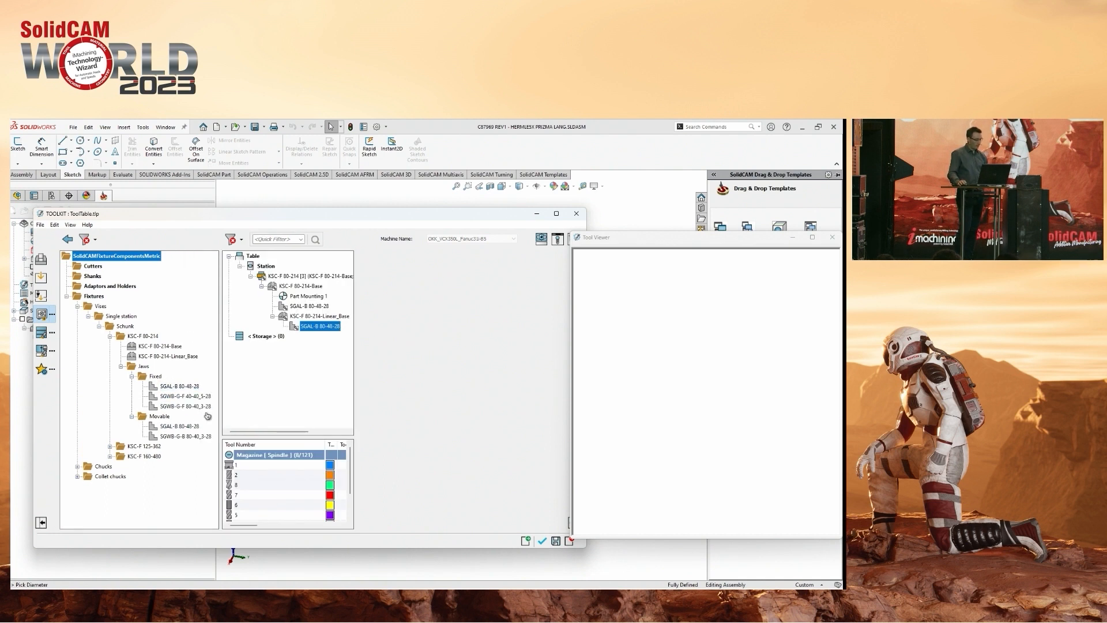
Preview the fixed jaws SGWB-G-F 40-40_5-28 and SGWB-G-F 80-40_3-28 in the Tool Viewer.
{"action": "left_click", "coordinate": [172, 397]}
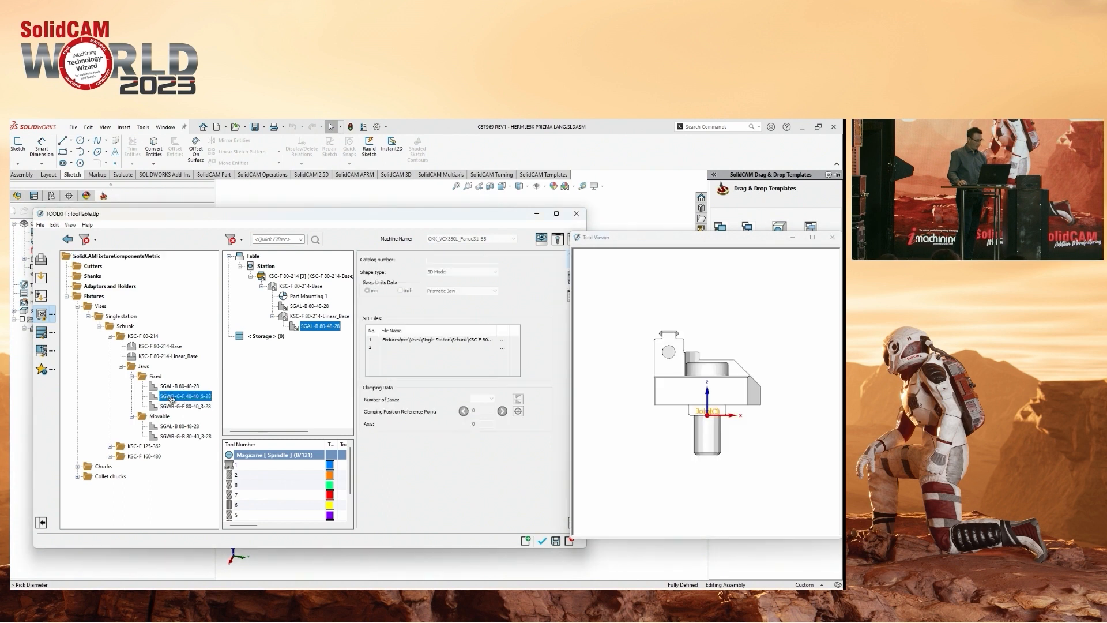
{"action": "middle_click_drag", "start_coordinate": [740, 362], "coordinate": [713, 391]}
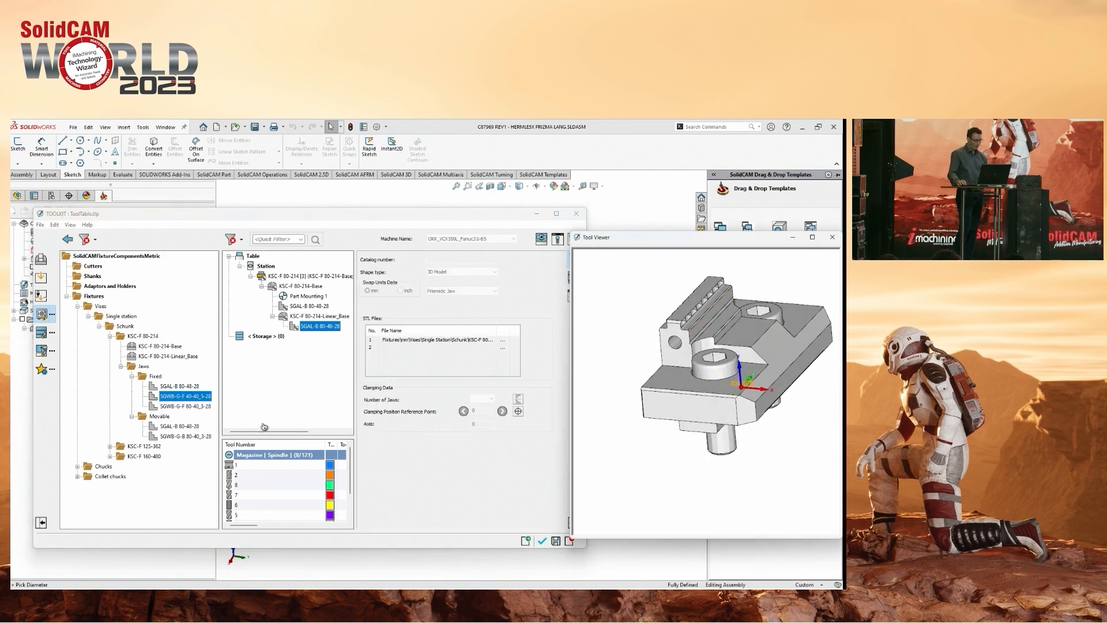
{"action": "left_click", "coordinate": [185, 407]}
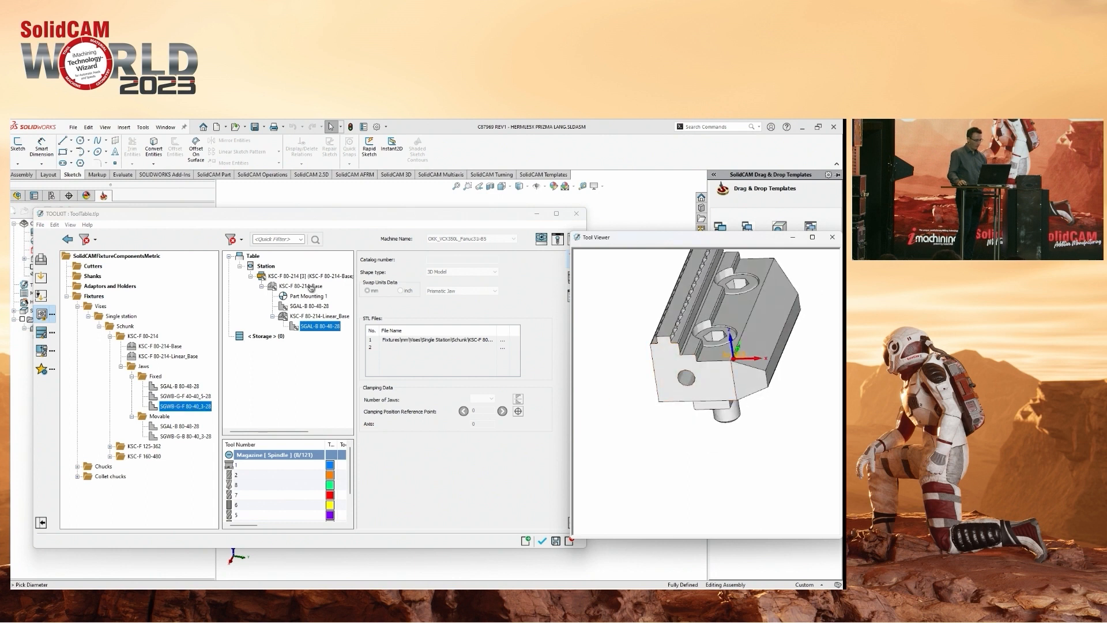
{"action": "left_click", "coordinate": [169, 407]}
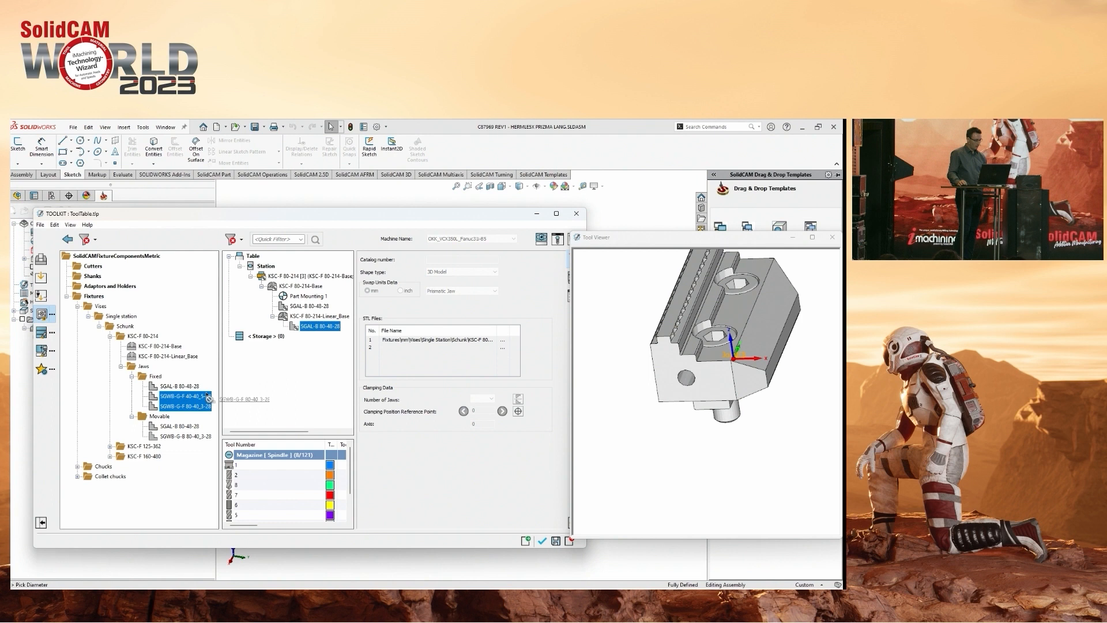
{"action": "left_click_drag", "start_coordinate": [155, 409], "coordinate": [292, 312]}
{"action": "right_click", "coordinate": [305, 320]}
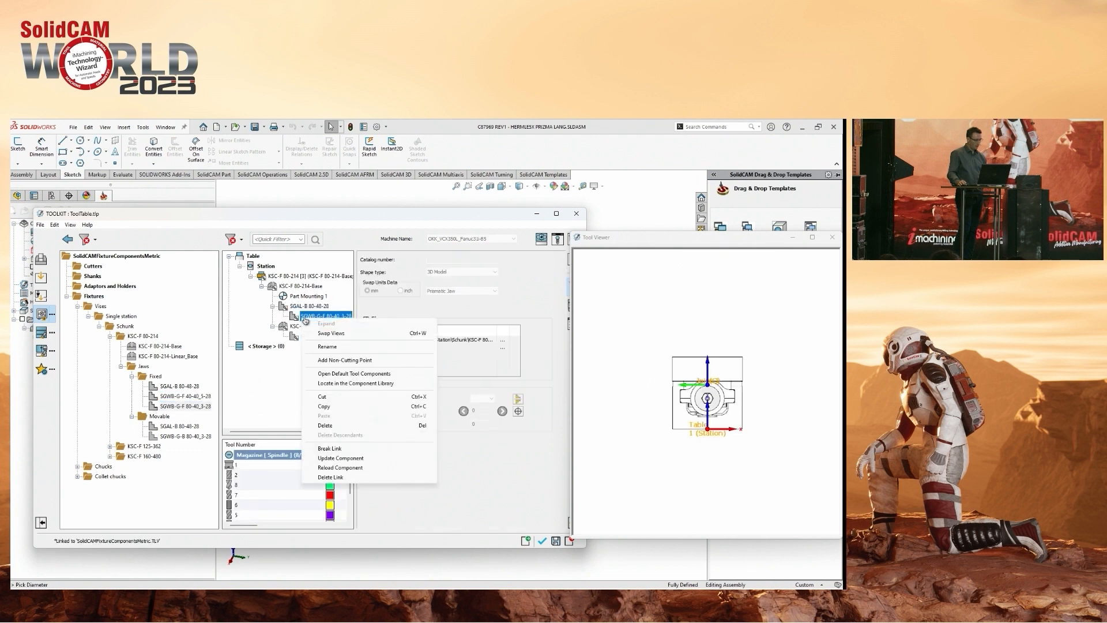
{"action": "left_click", "coordinate": [363, 426]}
Replace the vise's fixed jaw with SGWB-G-F 80-40_3-28 and its movable jaw with SGWB-G-B 80-40_3-28.
{"action": "left_click", "coordinate": [161, 408]}
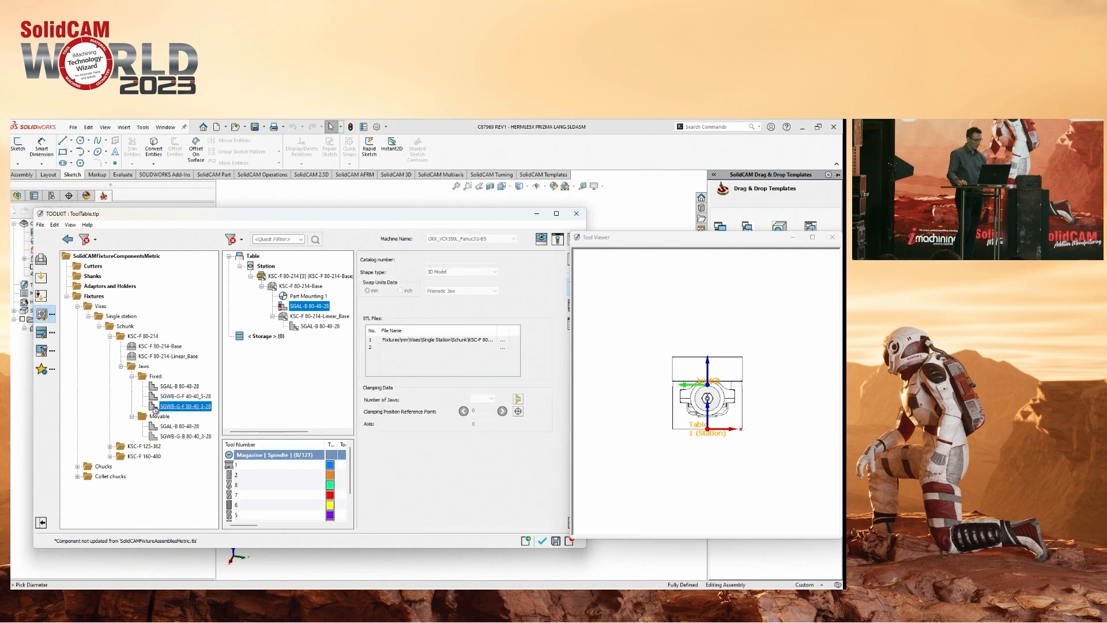
{"action": "left_click_drag", "start_coordinate": [155, 410], "coordinate": [285, 313]}
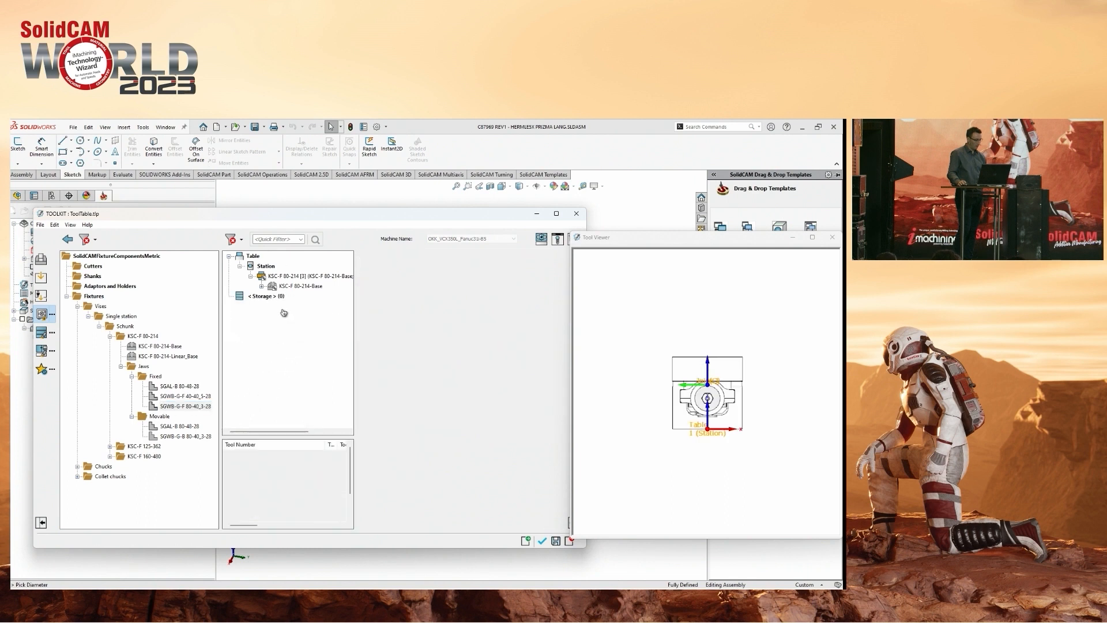
{"action": "left_click", "coordinate": [262, 286]}
{"action": "left_click", "coordinate": [273, 316]}
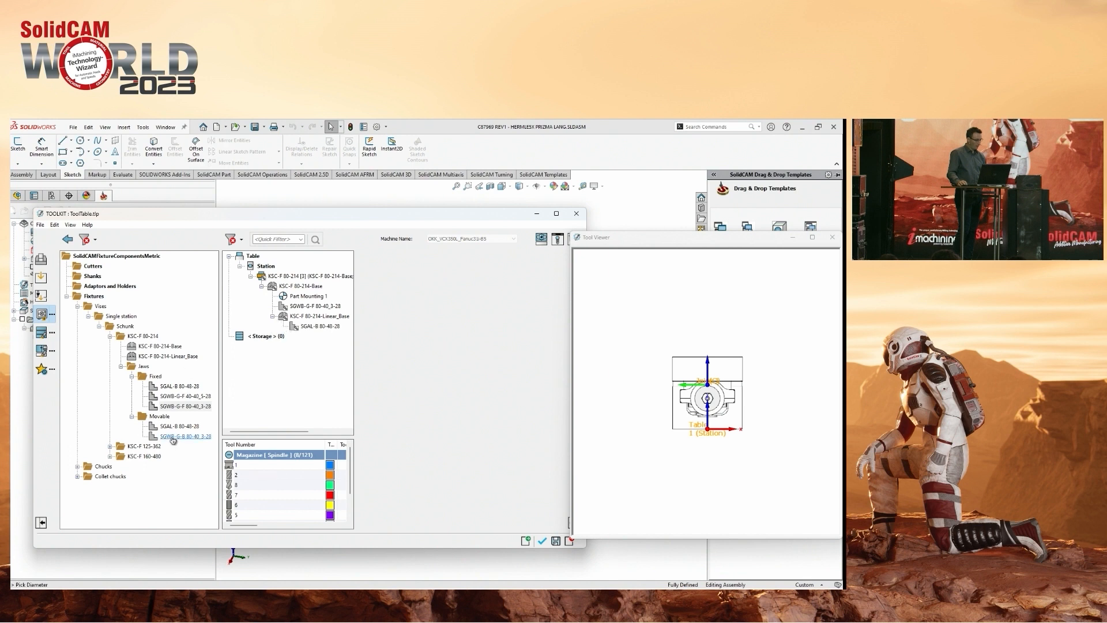
{"action": "left_click_drag", "start_coordinate": [159, 441], "coordinate": [297, 327]}
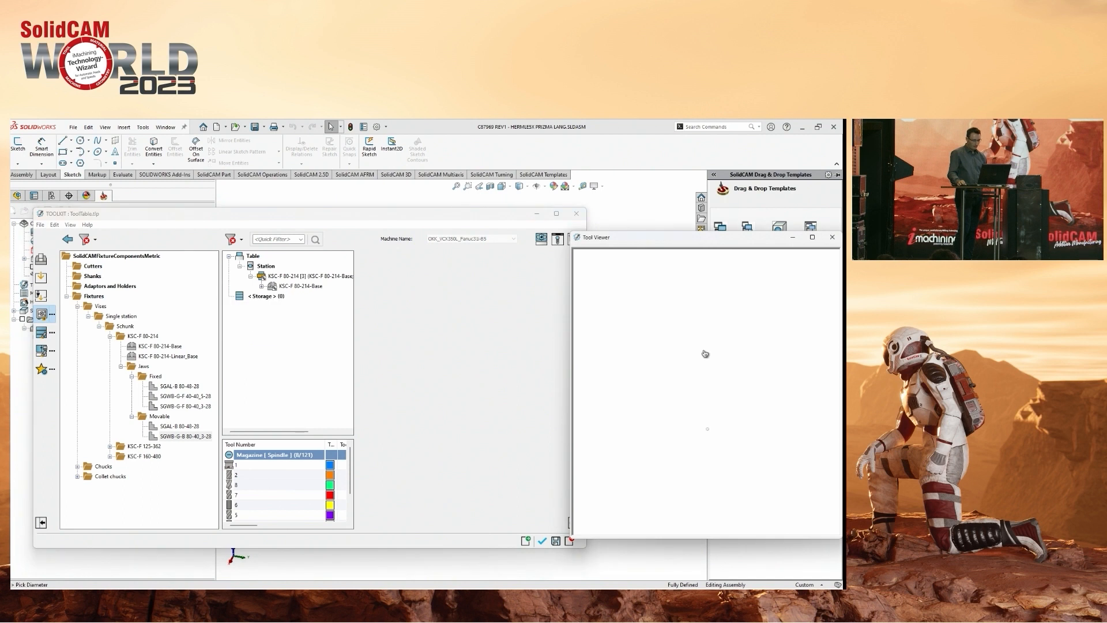
Examine the KSC-F 80-214 vise assembly with its replaced jaws in an enlarged Tool Viewer.
{"action": "scroll", "coordinate": [678, 394], "scroll_direction": "up", "scroll_amount": 5}
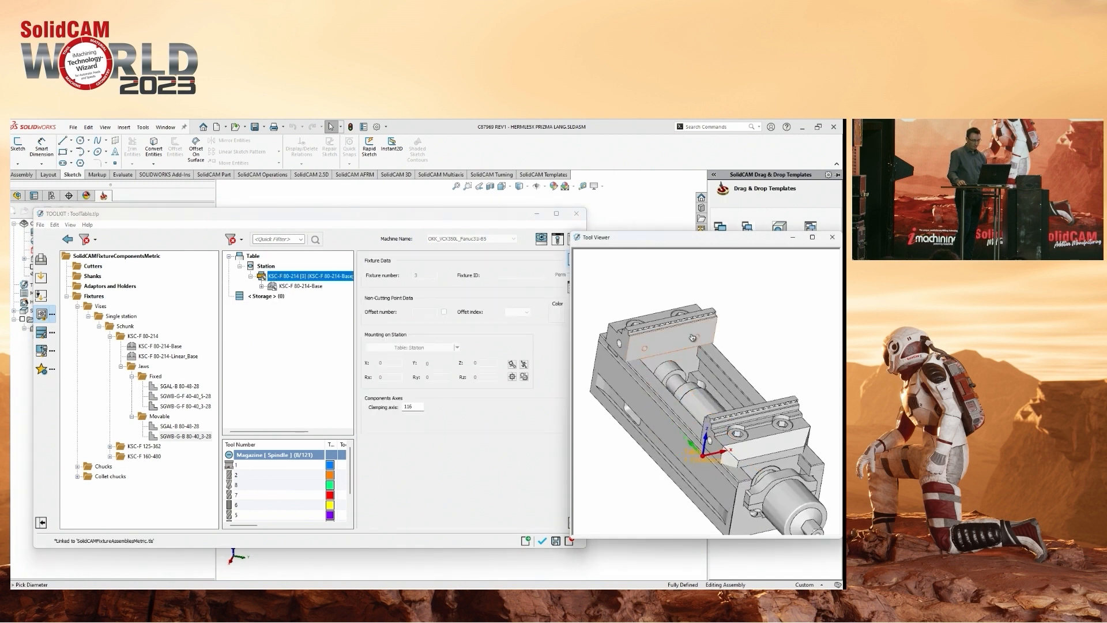
{"action": "middle_click_drag", "start_coordinate": [762, 421], "coordinate": [769, 432]}
{"action": "left_click_drag", "start_coordinate": [714, 238], "coordinate": [844, 246]}
{"action": "middle_click_drag", "start_coordinate": [628, 382], "coordinate": [625, 373]}
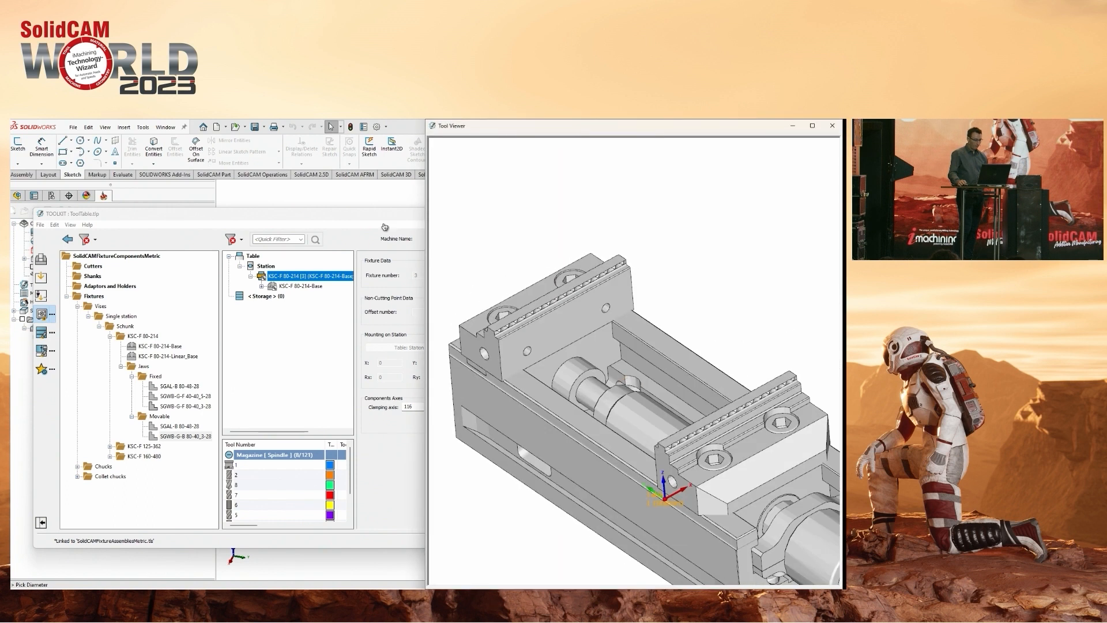
Inspect the clamping data and coordinate systems of the vise's fixed and movable jaws.
{"action": "left_click_drag", "start_coordinate": [378, 214], "coordinate": [260, 226]}
{"action": "left_click", "coordinate": [144, 297]}
{"action": "left_click", "coordinate": [179, 316]}
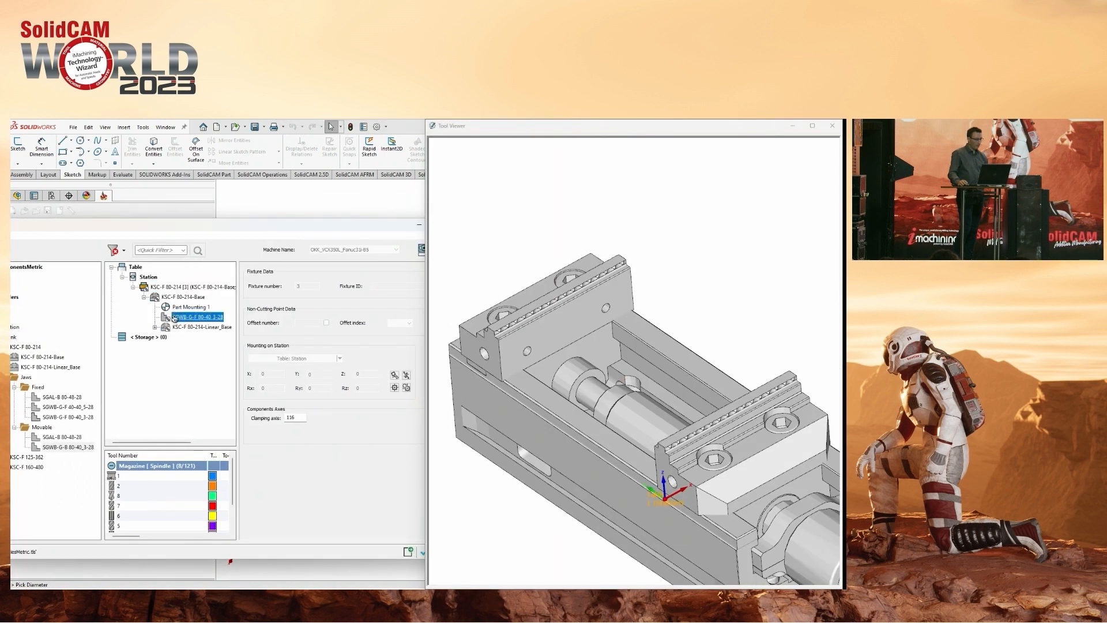
{"action": "left_click", "coordinate": [340, 417]}
{"action": "middle_click_drag", "start_coordinate": [554, 398], "coordinate": [610, 353]}
{"action": "left_click", "coordinate": [98, 333]}
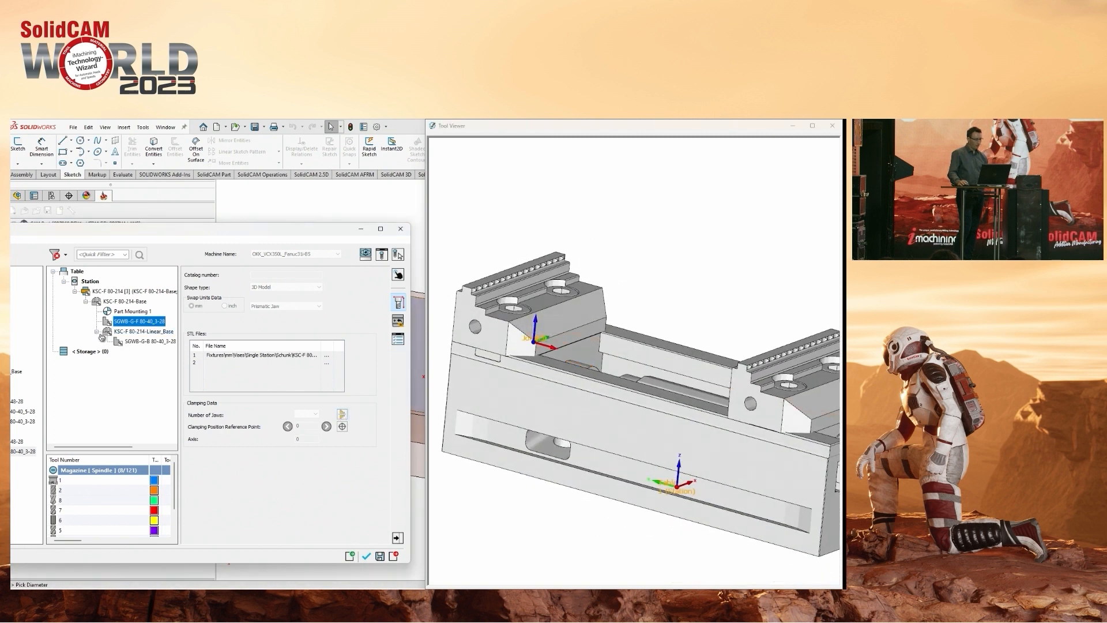
{"action": "left_click", "coordinate": [128, 345]}
{"action": "left_click", "coordinate": [342, 415]}
{"action": "middle_click_drag", "start_coordinate": [700, 352], "coordinate": [668, 394]}
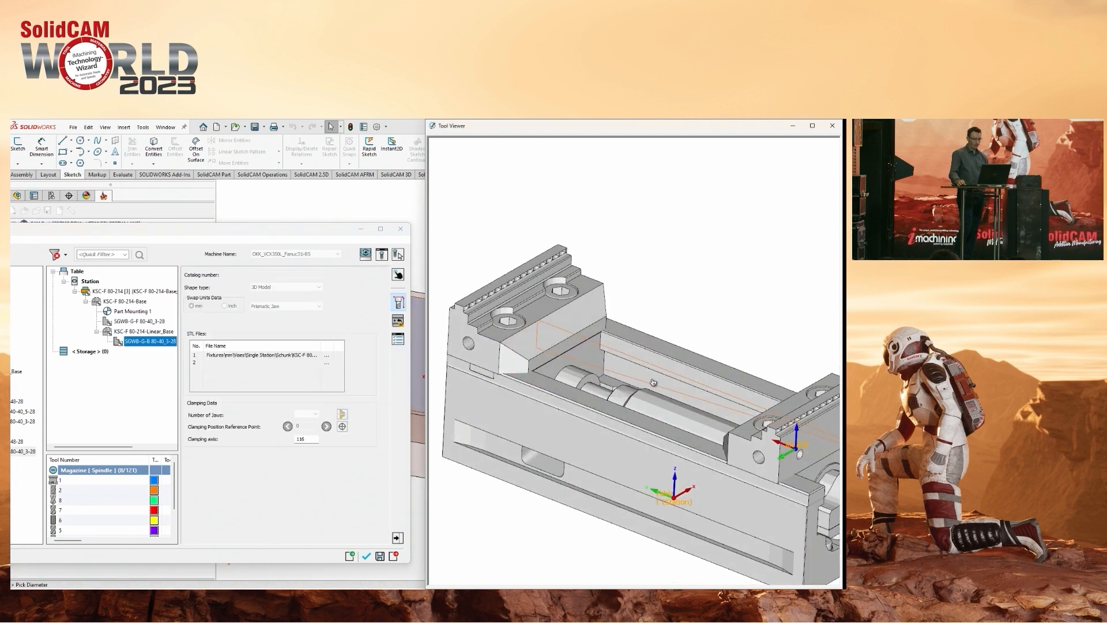
{"action": "scroll", "coordinate": [668, 394], "scroll_direction": "up", "scroll_amount": 1}
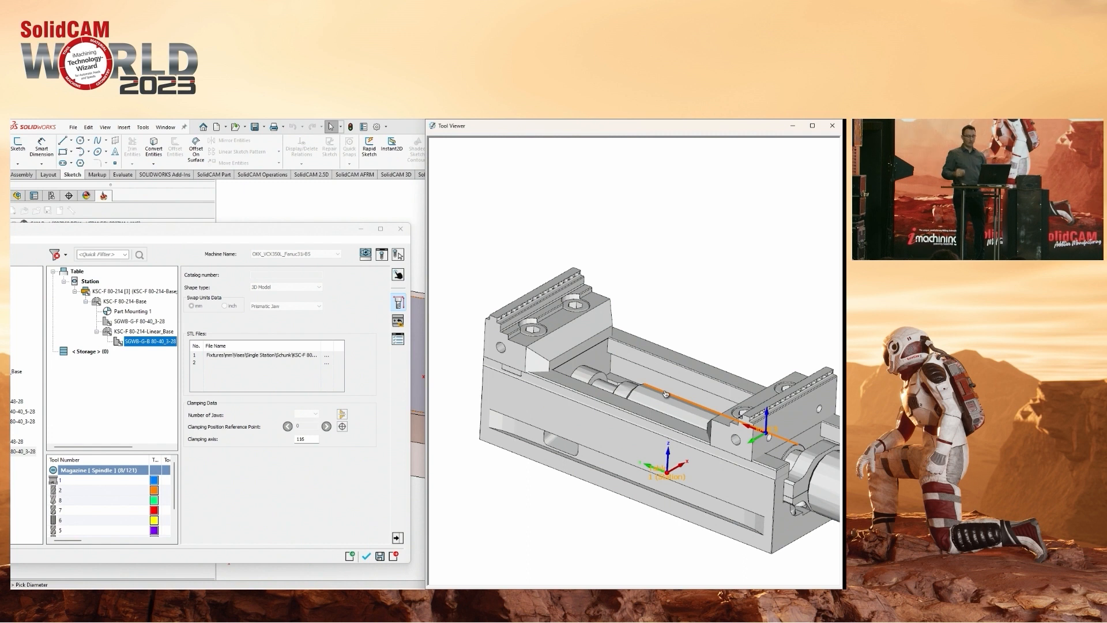
Accept the vise with the exchanged jaws for the machine setup's table.
{"action": "left_click_drag", "start_coordinate": [303, 234], "coordinate": [374, 200]}
{"action": "left_click", "coordinate": [438, 256]}
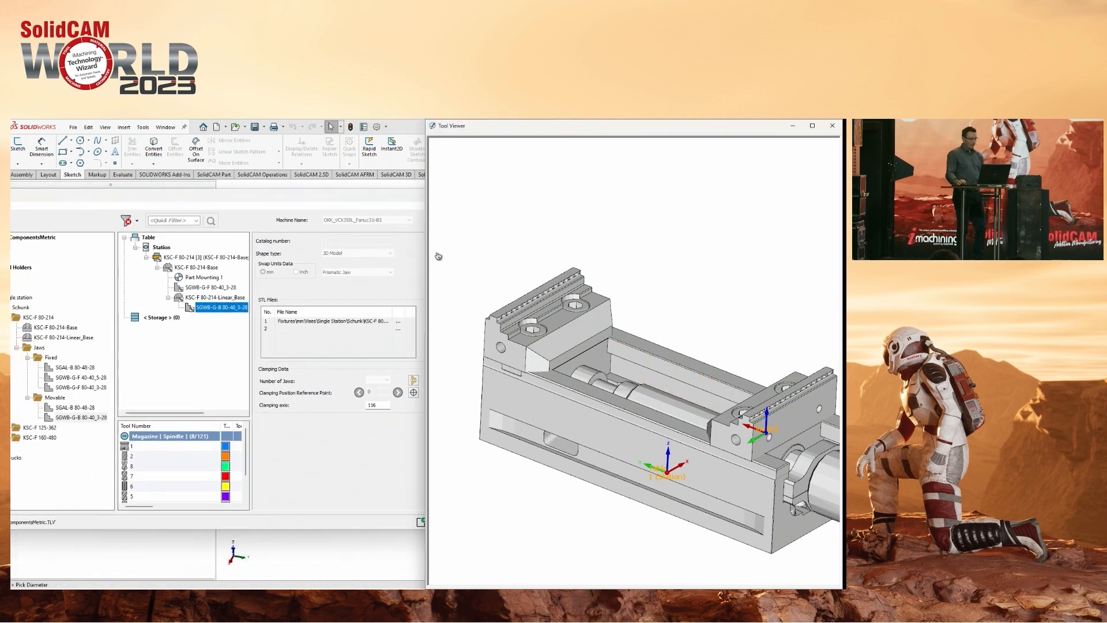
{"action": "left_click", "coordinate": [354, 494]}
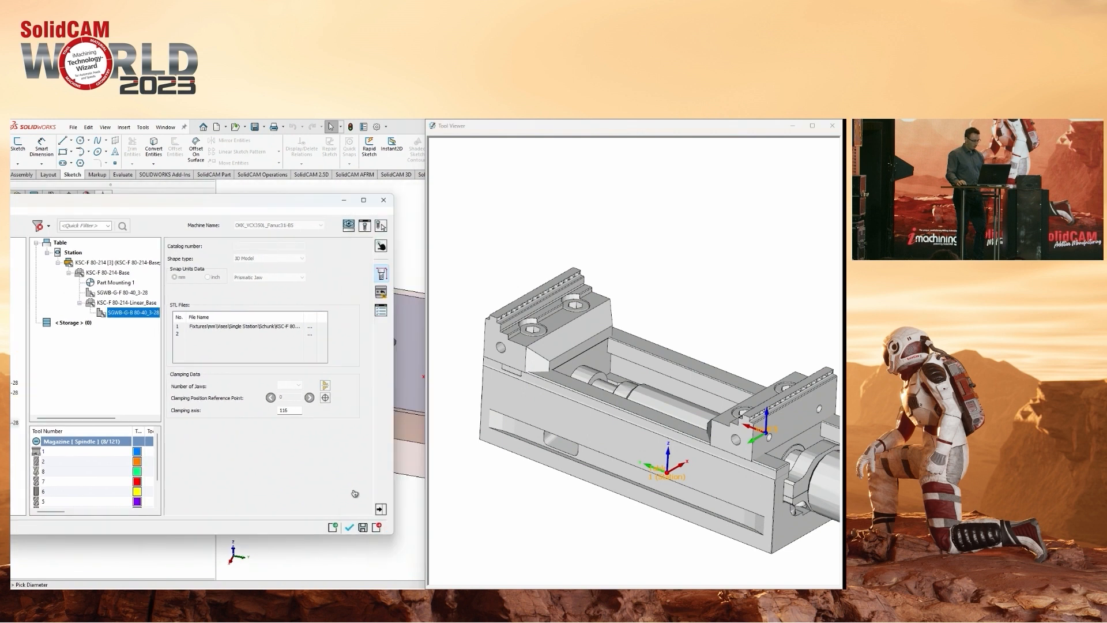
{"action": "left_click", "coordinate": [349, 530]}
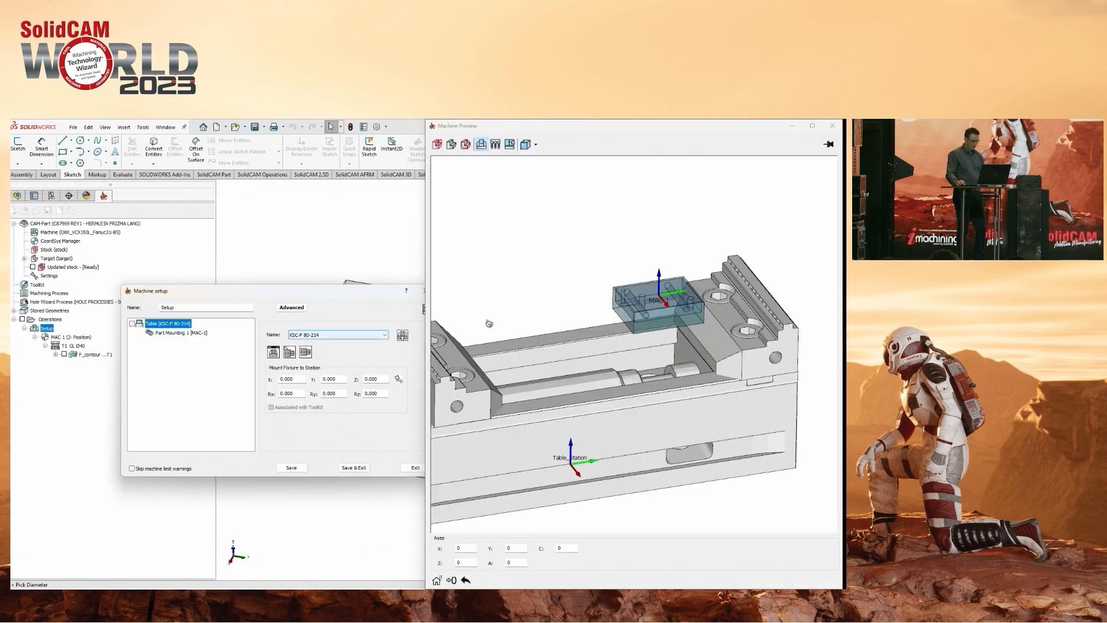
{"action": "middle_click_drag", "start_coordinate": [488, 322], "coordinate": [477, 323]}
Set the machine setup's table fixture to None.
{"action": "left_click", "coordinate": [321, 338]}
{"action": "left_click", "coordinate": [317, 343]}
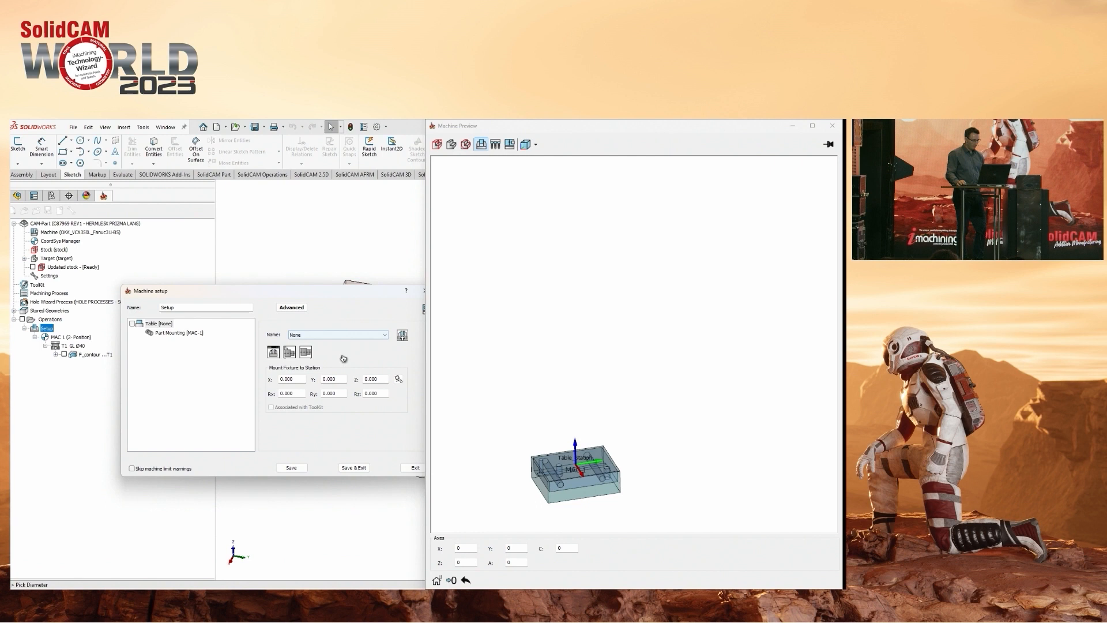
{"action": "scroll", "coordinate": [653, 367], "scroll_direction": "down", "scroll_amount": 3}
{"action": "middle_click_drag", "start_coordinate": [653, 367], "coordinate": [666, 298], "text": "ctrl"}
{"action": "left_click_drag", "start_coordinate": [343, 295], "coordinate": [309, 299]}
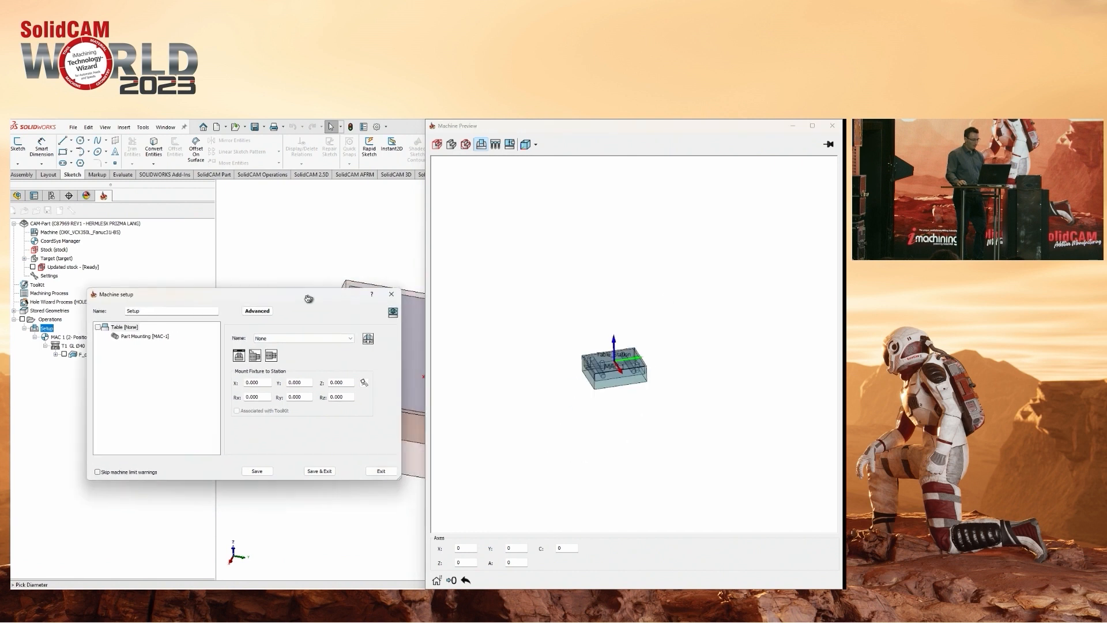
Open the Fixtures component library in the Toolkit and preview the Table component of the 5-axis 3-sided fixture.
{"action": "left_click", "coordinate": [369, 340]}
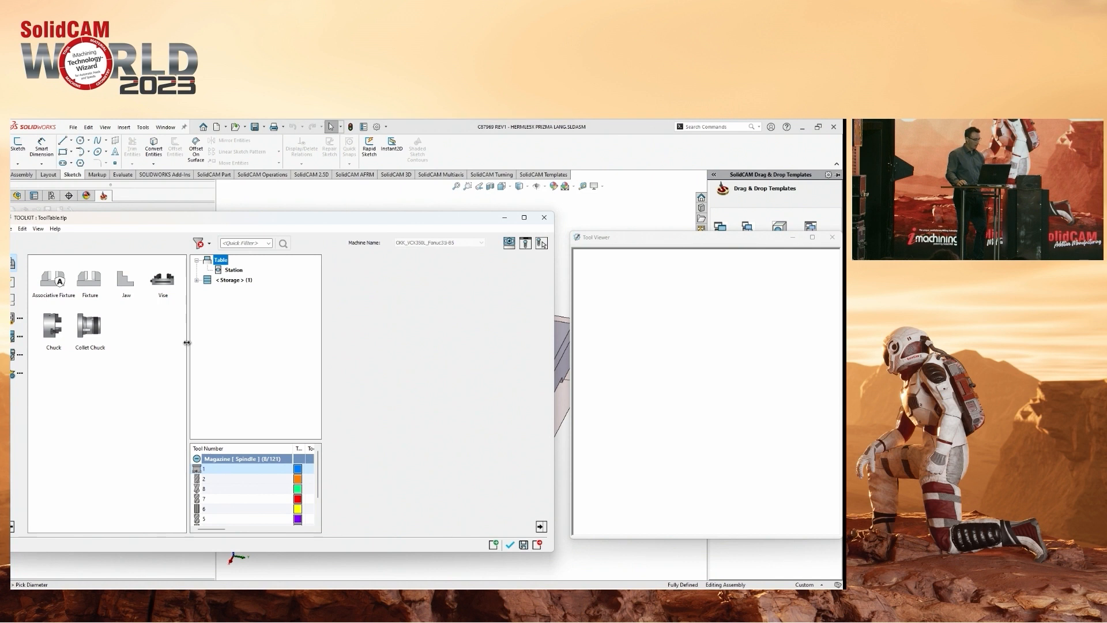
{"action": "left_click_drag", "start_coordinate": [187, 343], "coordinate": [136, 342]}
{"action": "left_click_drag", "start_coordinate": [160, 219], "coordinate": [229, 224]}
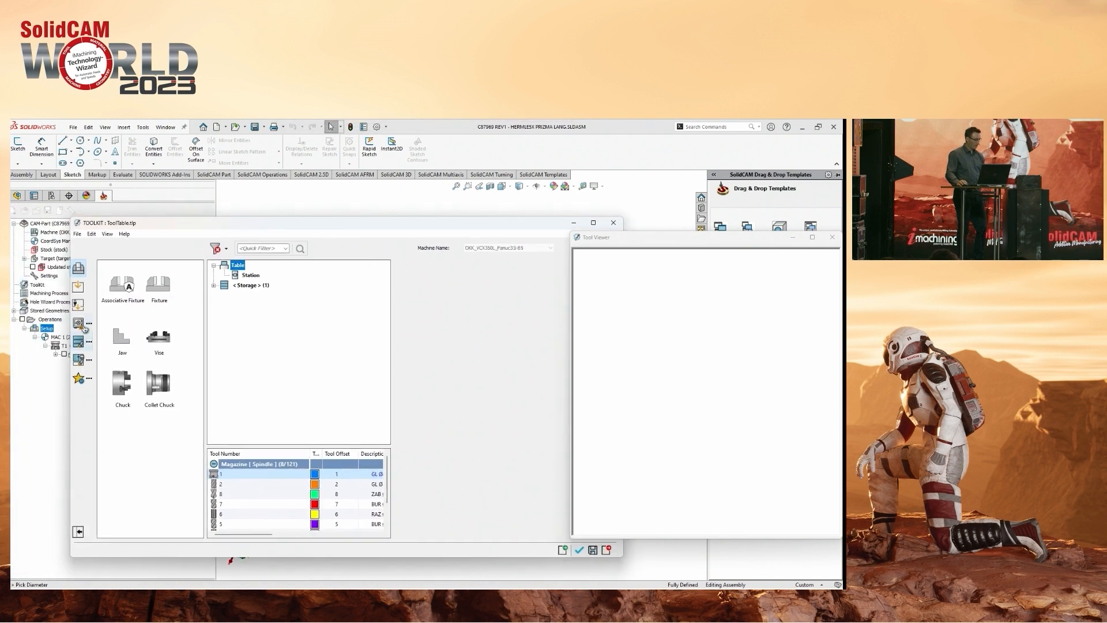
{"action": "left_click", "coordinate": [81, 325]}
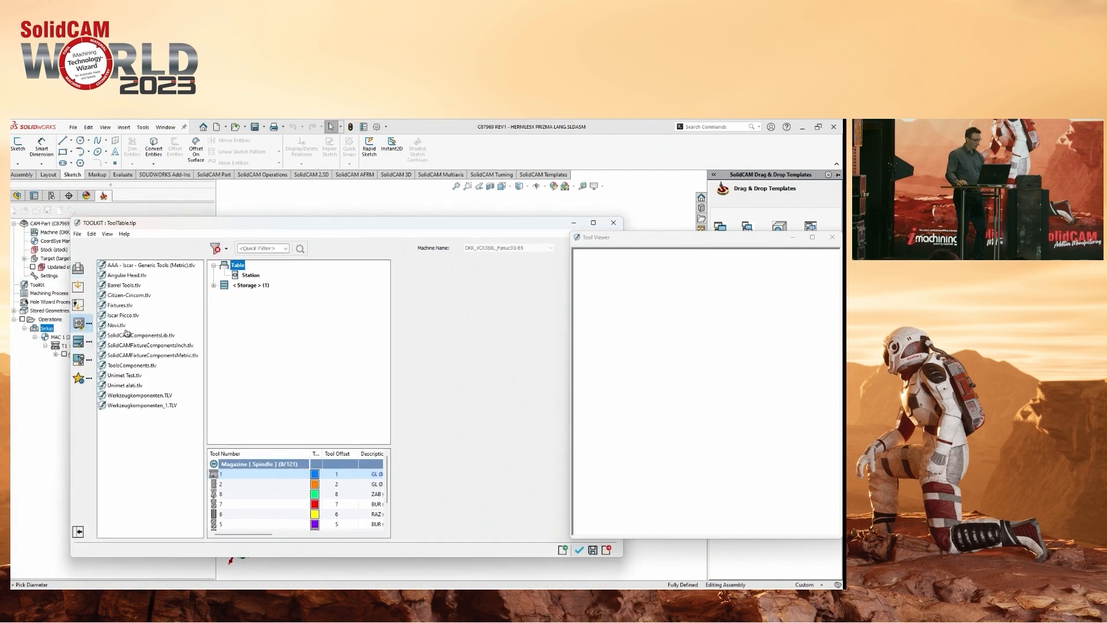
{"action": "double_click", "coordinate": [118, 307]}
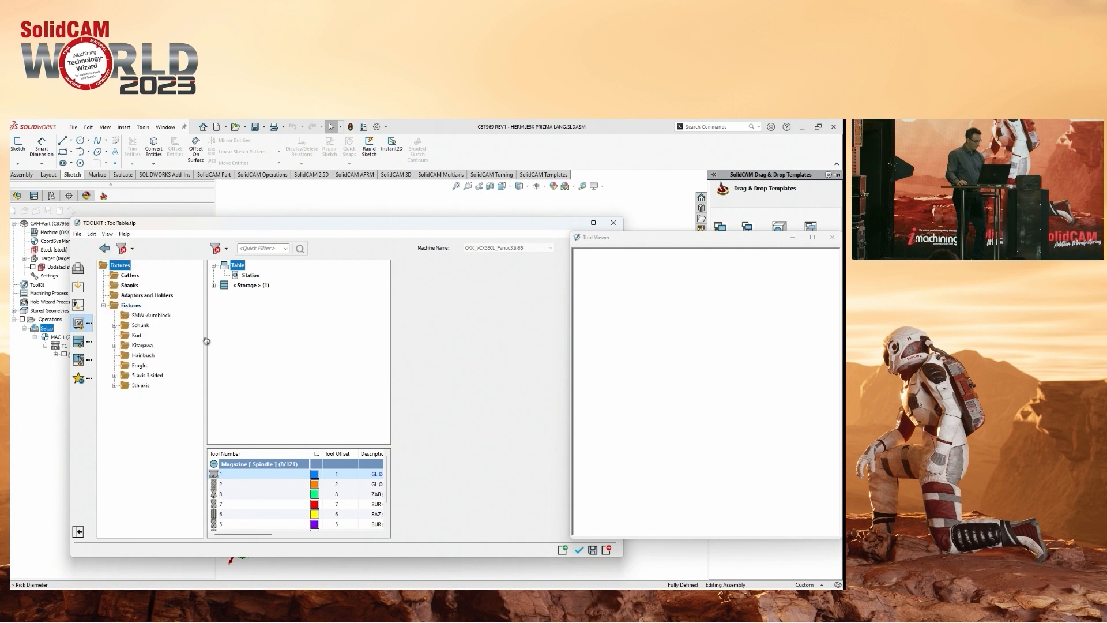
{"action": "left_click", "coordinate": [114, 376]}
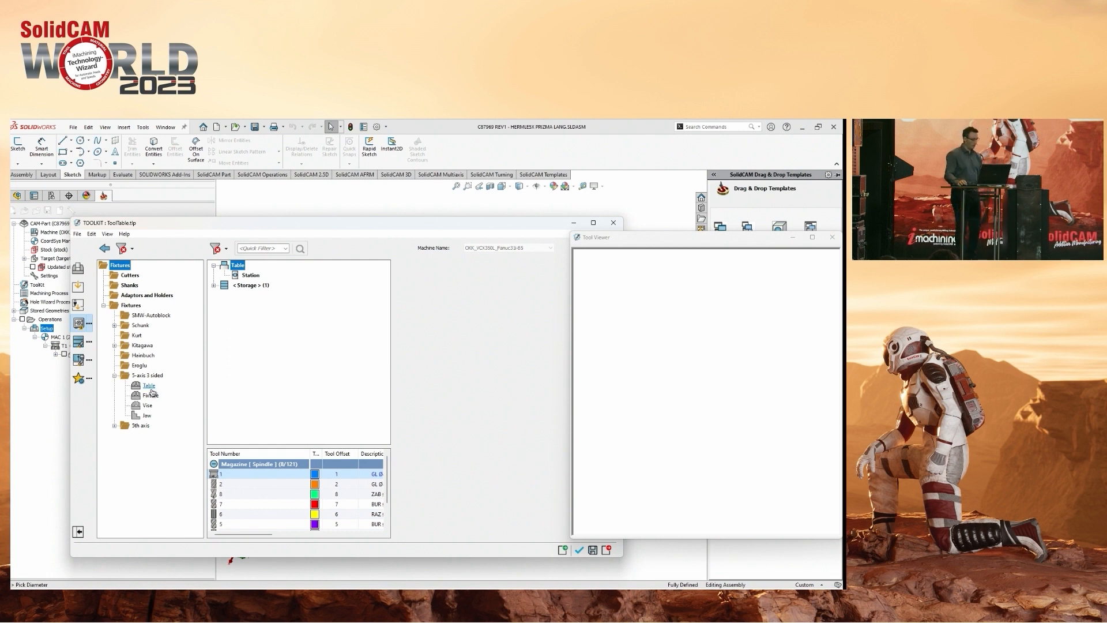
{"action": "left_click", "coordinate": [149, 386]}
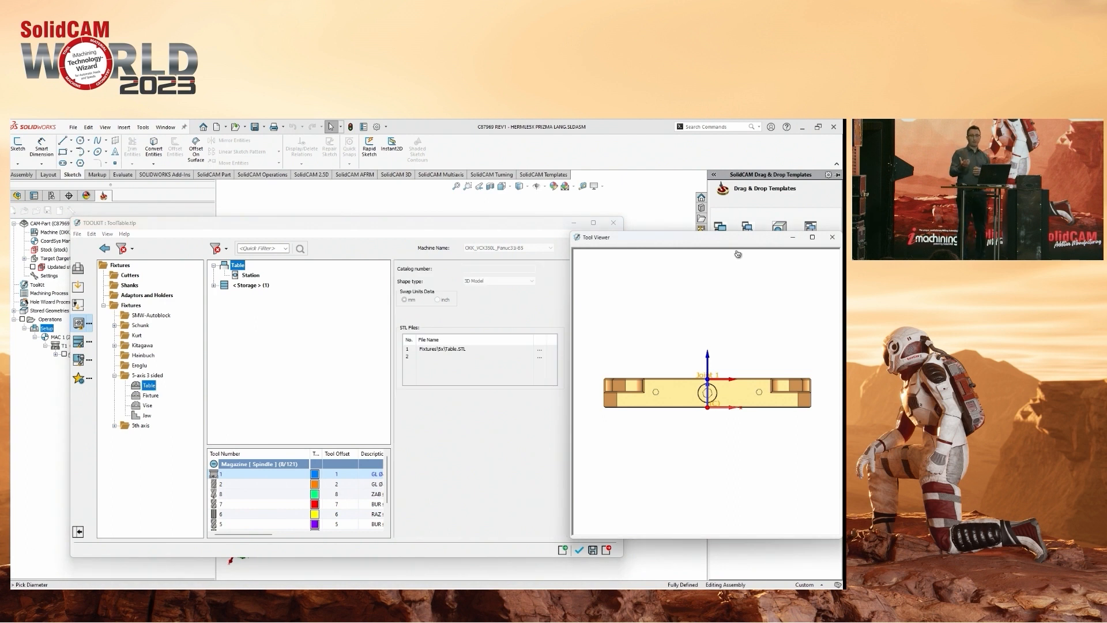
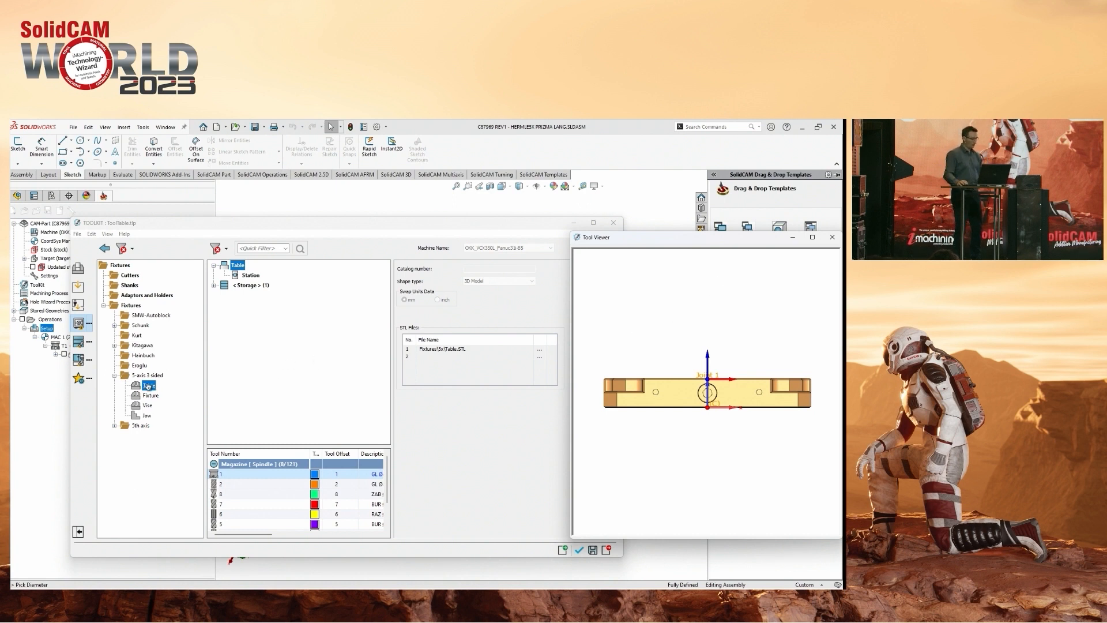
Mount the library's Table component on the table station and attach the 3-sided Fixture component to it.
{"action": "left_click_drag", "start_coordinate": [712, 241], "coordinate": [842, 253]}
{"action": "left_click", "coordinate": [774, 248]}
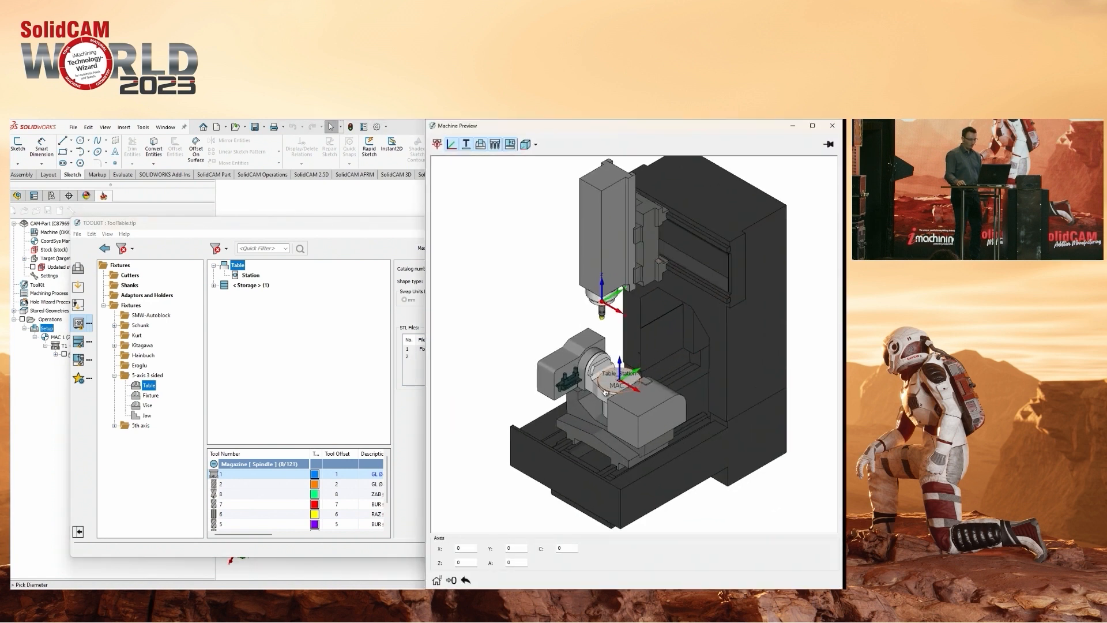
{"action": "left_click_drag", "start_coordinate": [147, 388], "coordinate": [251, 275]}
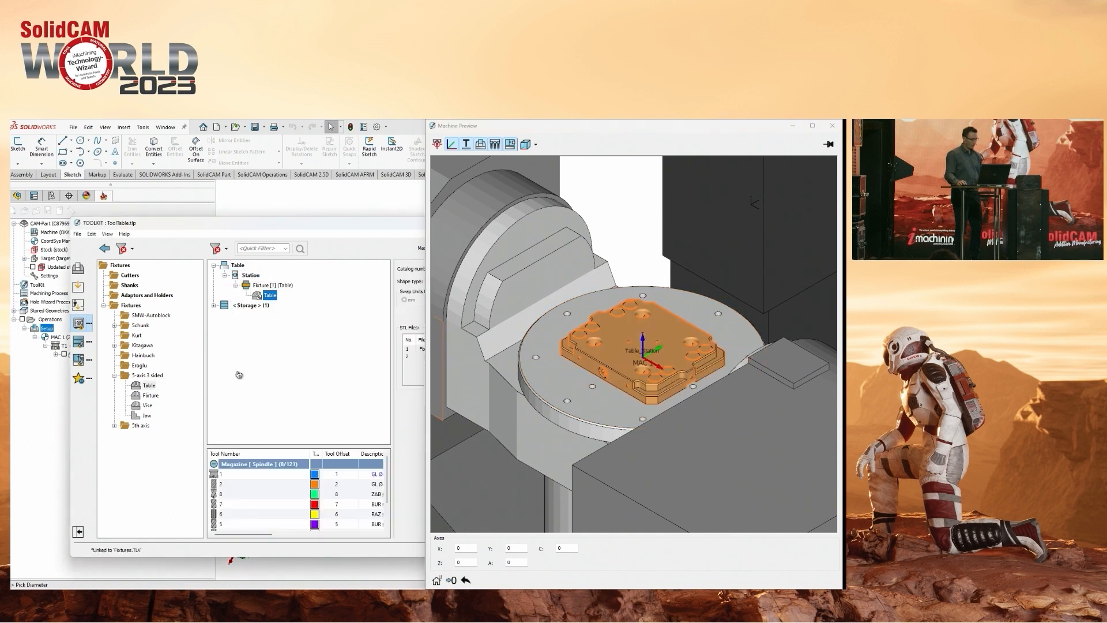
{"action": "left_click_drag", "start_coordinate": [148, 398], "coordinate": [271, 297]}
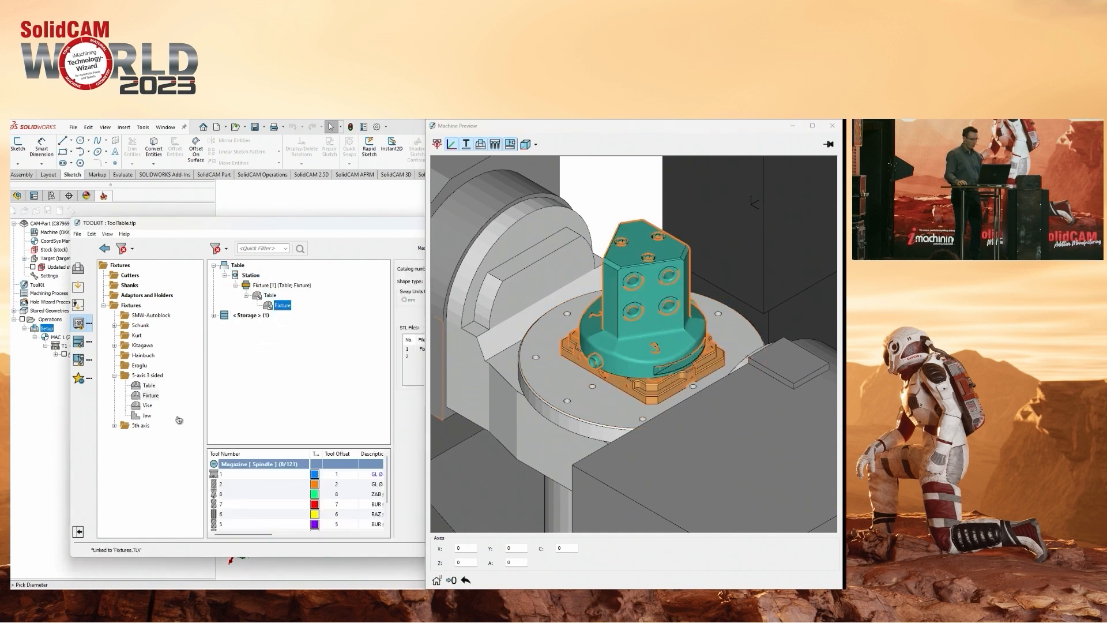
Rotate the 3-sided fixture on its table by setting its mounting Rz to 180.
{"action": "middle_click_drag", "start_coordinate": [591, 364], "coordinate": [629, 374]}
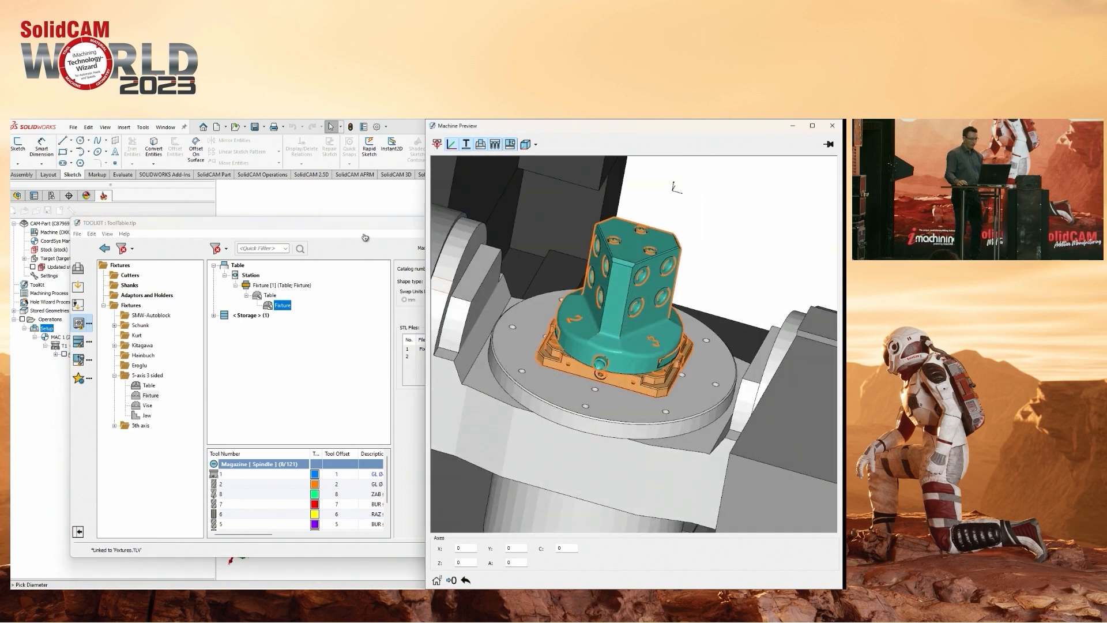
{"action": "left_click_drag", "start_coordinate": [366, 225], "coordinate": [206, 234]}
{"action": "left_click_drag", "start_coordinate": [341, 239], "coordinate": [228, 240]}
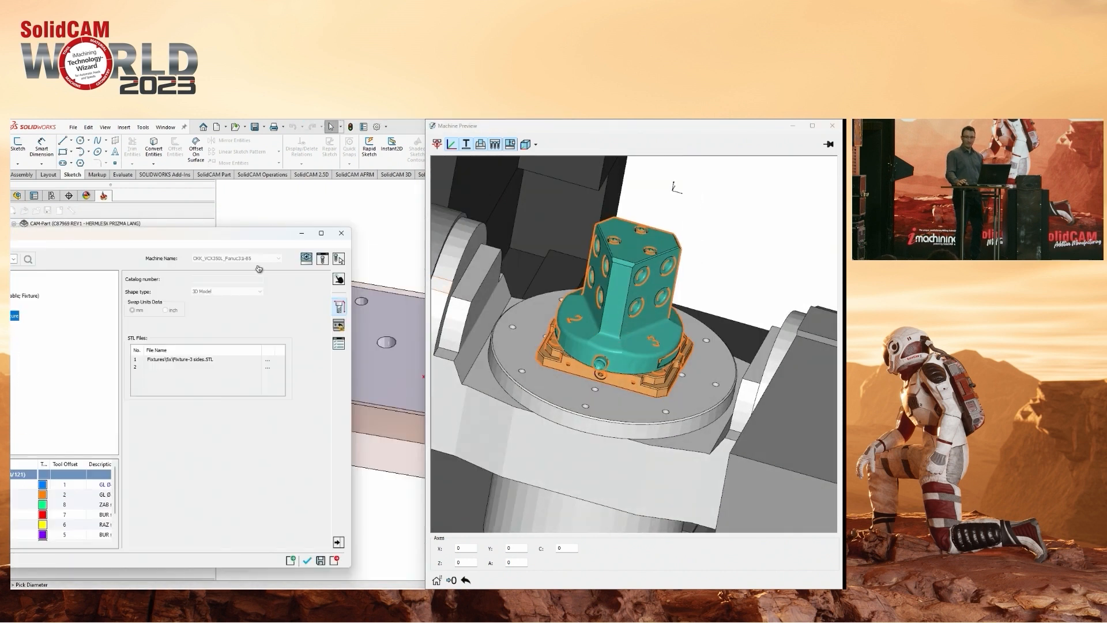
{"action": "left_click", "coordinate": [339, 325]}
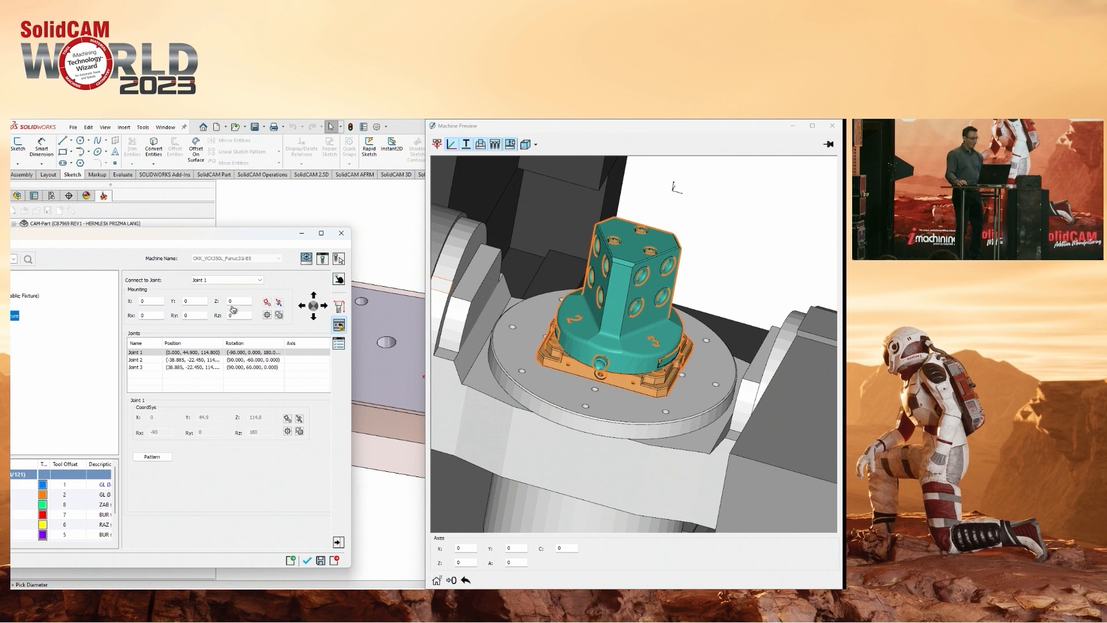
{"action": "scroll", "coordinate": [237, 318], "scroll_direction": "up", "scroll_amount": 11}
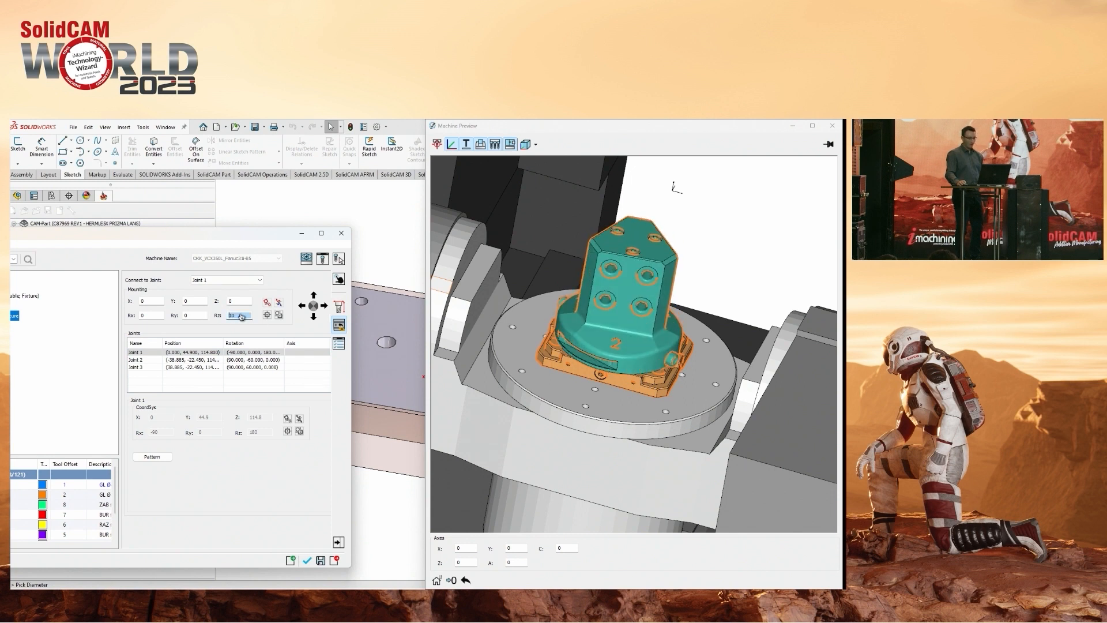
{"action": "scroll", "coordinate": [241, 316], "scroll_direction": "up", "scroll_amount": 1}
{"action": "type", "text": "8"}
{"action": "key", "text": "Return"}
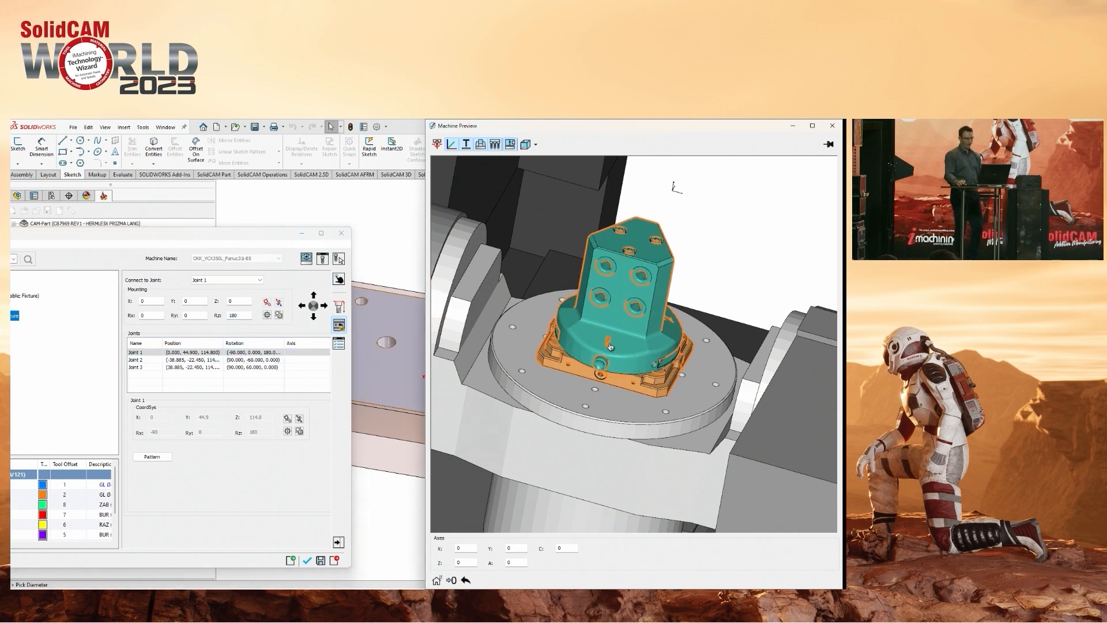
{"action": "scroll", "coordinate": [628, 337], "scroll_direction": "up", "scroll_amount": 3}
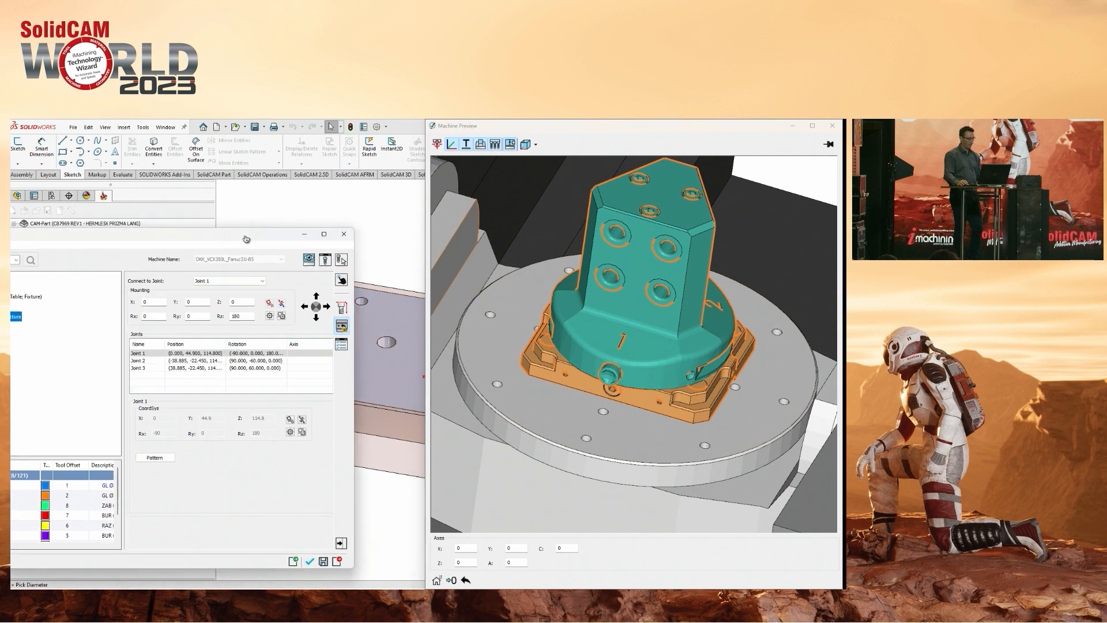
Attach the library's Vise component to the 3-sided fixture and mount the Jaw component on the vise.
{"action": "left_click_drag", "start_coordinate": [248, 234], "coordinate": [329, 231]}
{"action": "left_click_drag", "start_coordinate": [162, 236], "coordinate": [274, 232]}
{"action": "left_click_drag", "start_coordinate": [69, 407], "coordinate": [206, 312]}
{"action": "left_click_drag", "start_coordinate": [69, 417], "coordinate": [212, 318]}
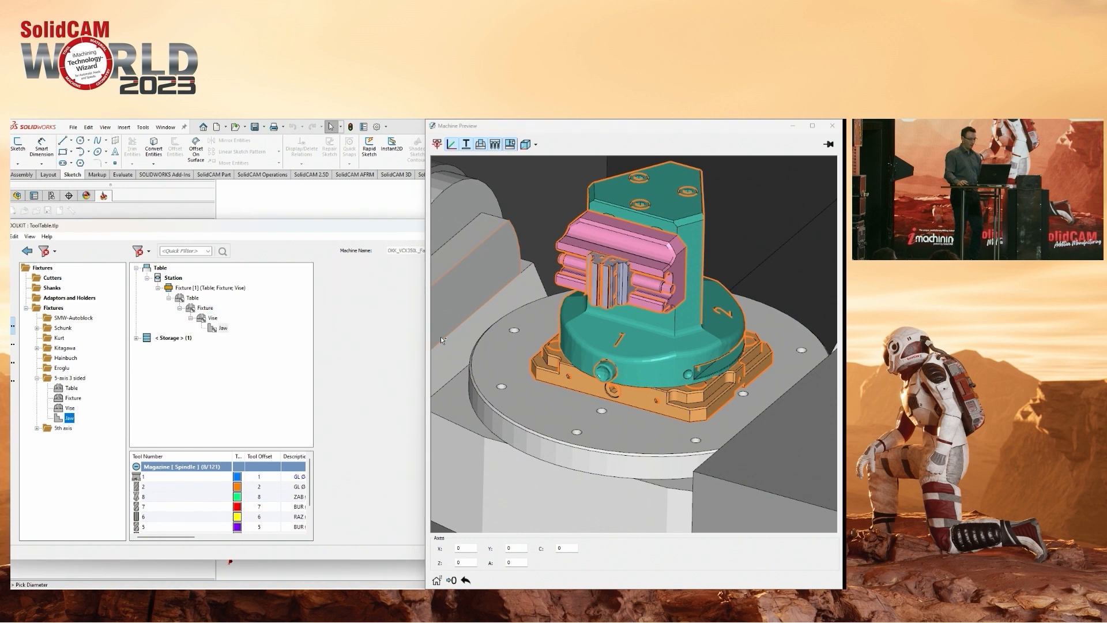
{"action": "scroll", "coordinate": [584, 353], "scroll_direction": "up", "scroll_amount": 5}
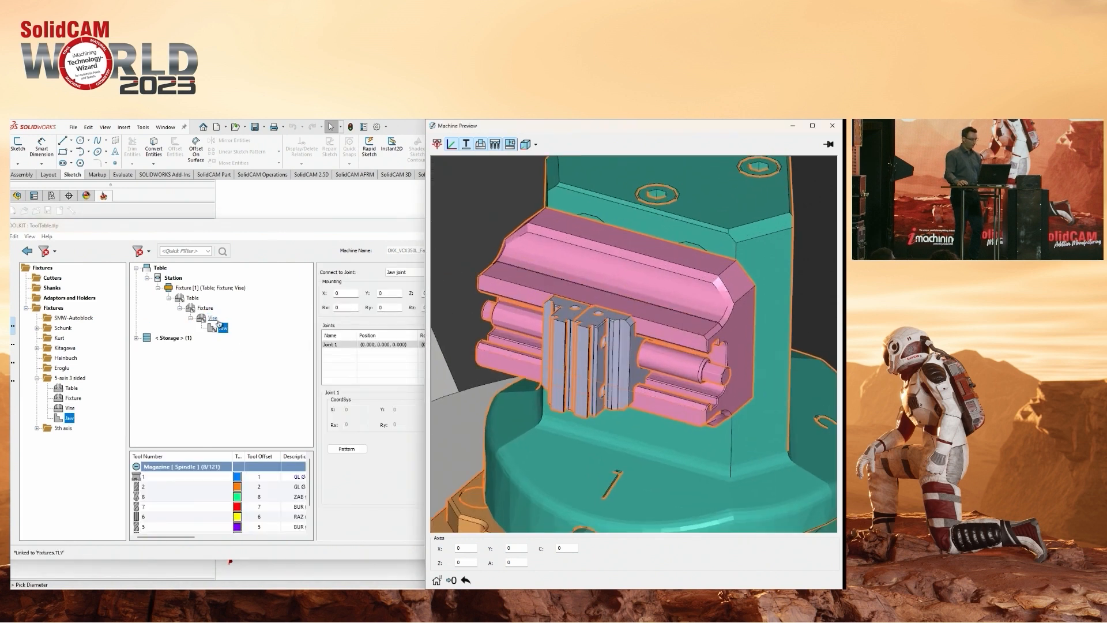
Add a part mounting to the vise.
{"action": "right_click", "coordinate": [222, 317]}
{"action": "left_click", "coordinate": [257, 375]}
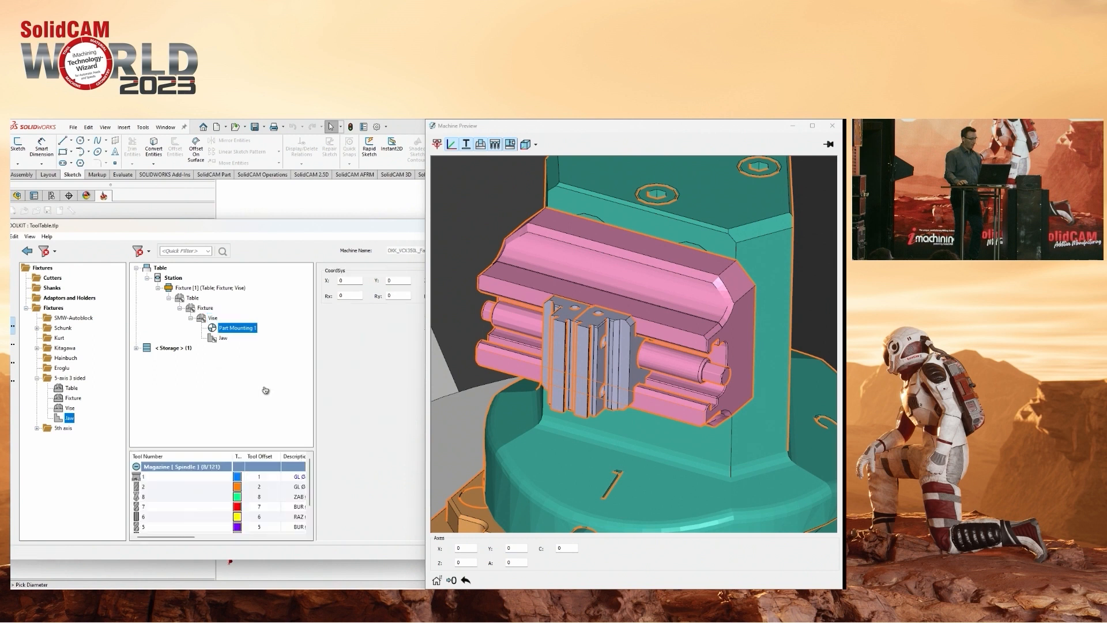
{"action": "left_click_drag", "start_coordinate": [332, 230], "coordinate": [248, 229]}
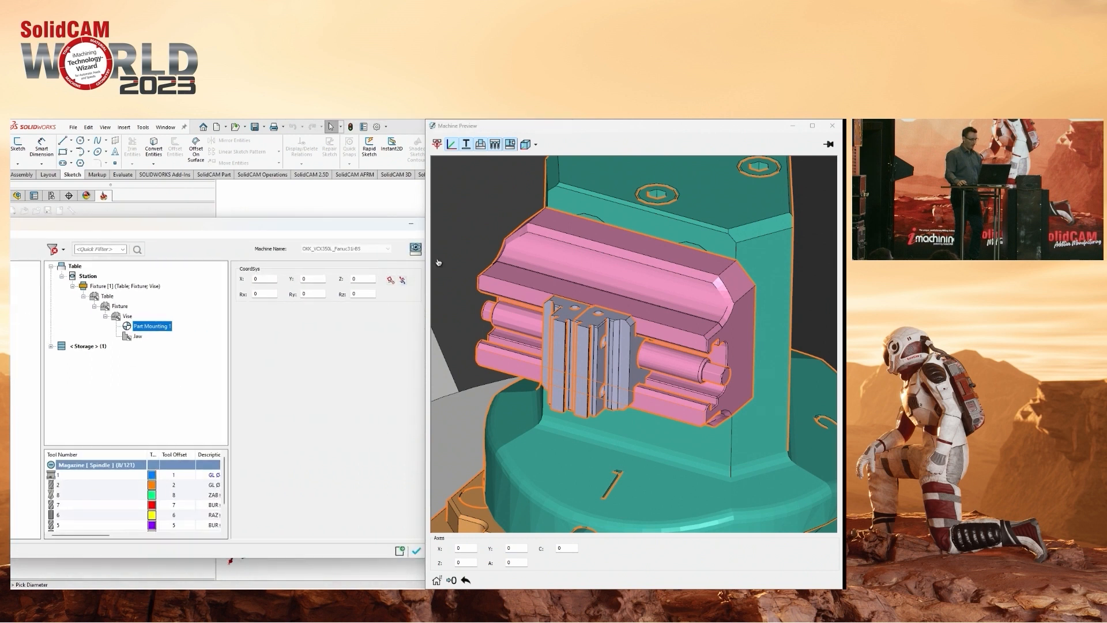
Measure the distance from the fixture's side face to the clamping step of the vise jaw.
{"action": "left_click", "coordinate": [832, 125]}
{"action": "left_click", "coordinate": [436, 249]}
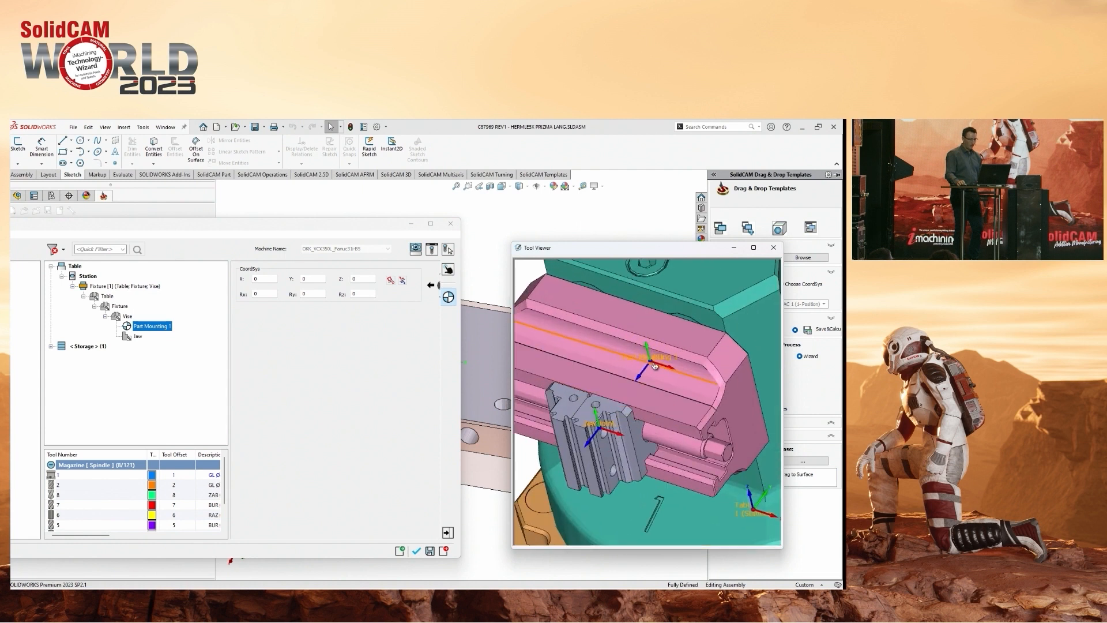
{"action": "middle_click_drag", "start_coordinate": [652, 365], "coordinate": [652, 351]}
{"action": "left_click", "coordinate": [659, 313]}
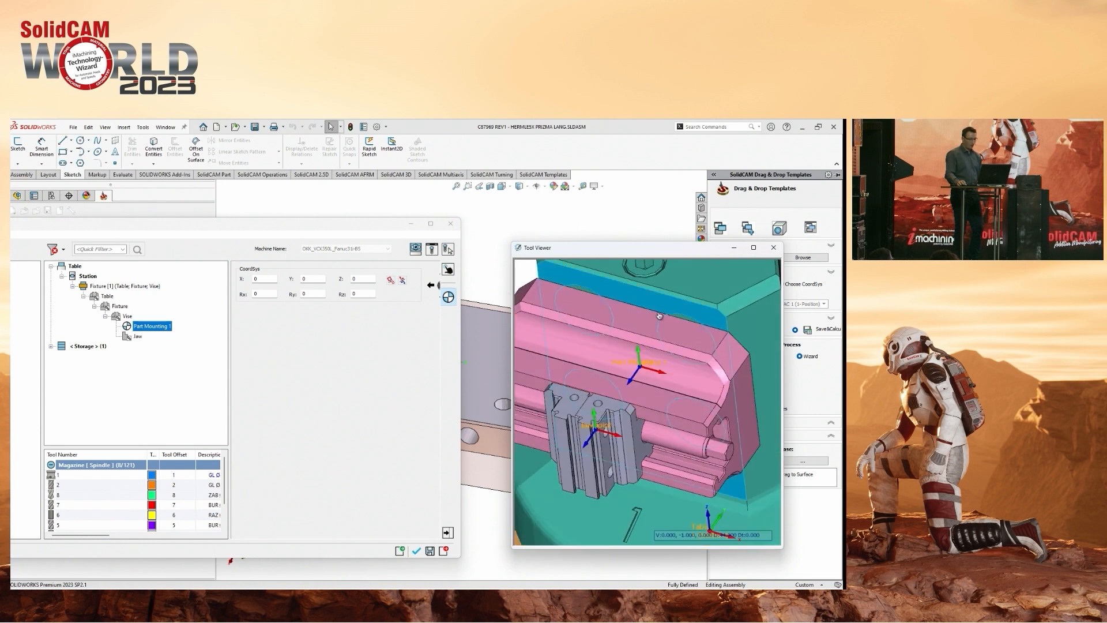
{"action": "scroll", "coordinate": [579, 424], "scroll_direction": "up", "scroll_amount": 3}
{"action": "middle_click_drag", "start_coordinate": [661, 422], "coordinate": [619, 390], "text": "ctrl"}
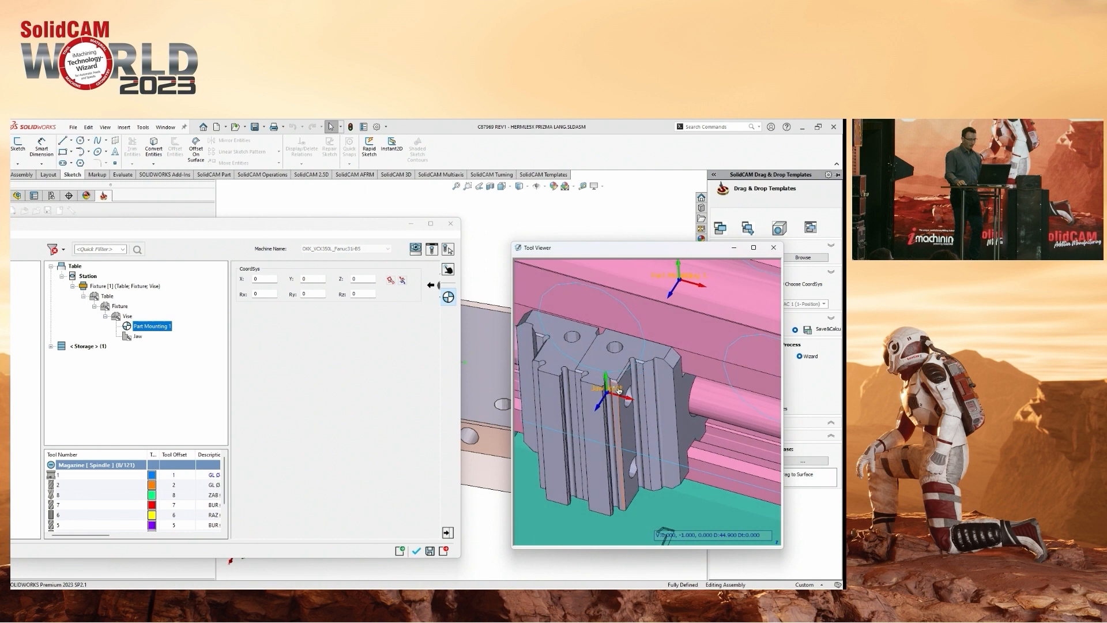
{"action": "left_click", "coordinate": [573, 375]}
{"action": "scroll", "coordinate": [574, 375], "scroll_direction": "down", "scroll_amount": 2}
{"action": "scroll", "coordinate": [674, 415], "scroll_direction": "down", "scroll_amount": 2}
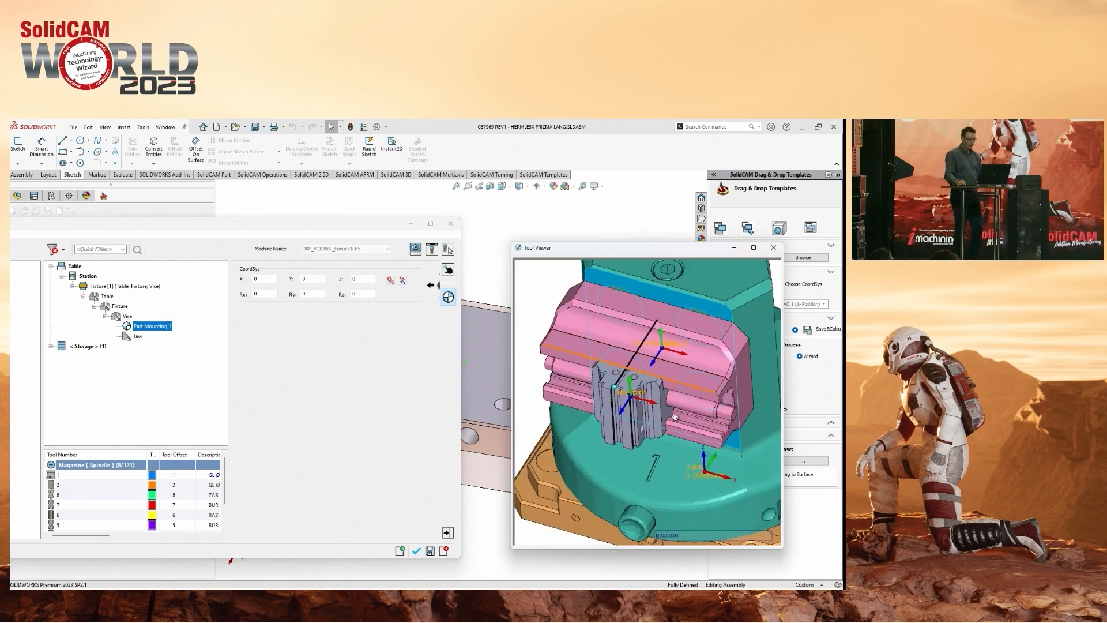
Set the Z coordinate of Part Mounting 1 to 62.5 and accept the fixture for the machine setup.
{"action": "left_click", "coordinate": [351, 280]}
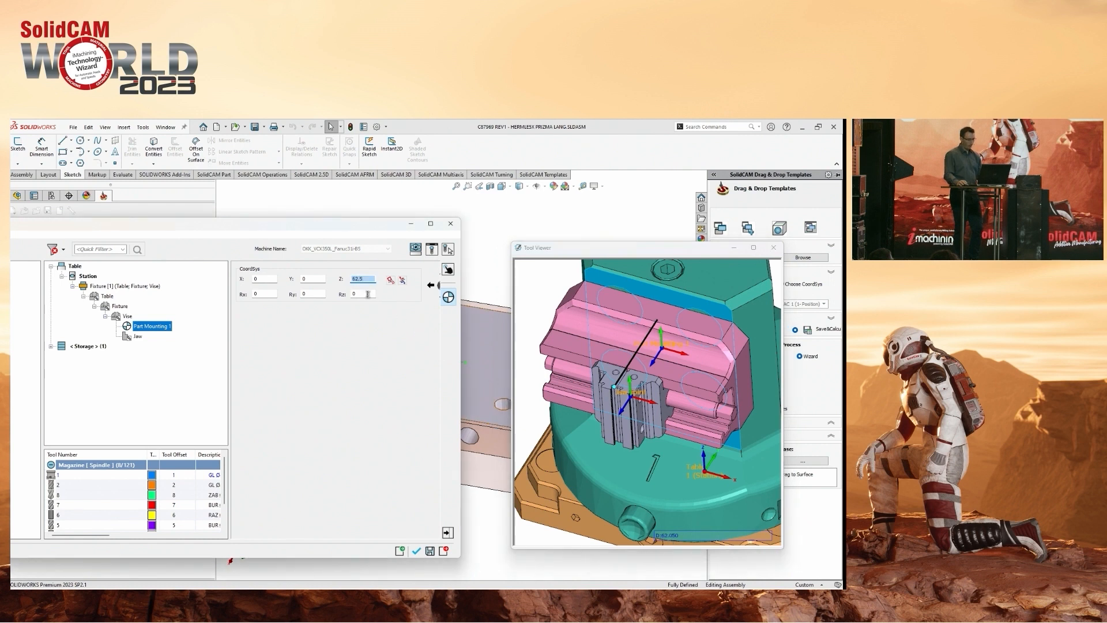
{"action": "left_click", "coordinate": [368, 294]}
{"action": "scroll", "coordinate": [656, 443], "scroll_direction": "up", "scroll_amount": 2}
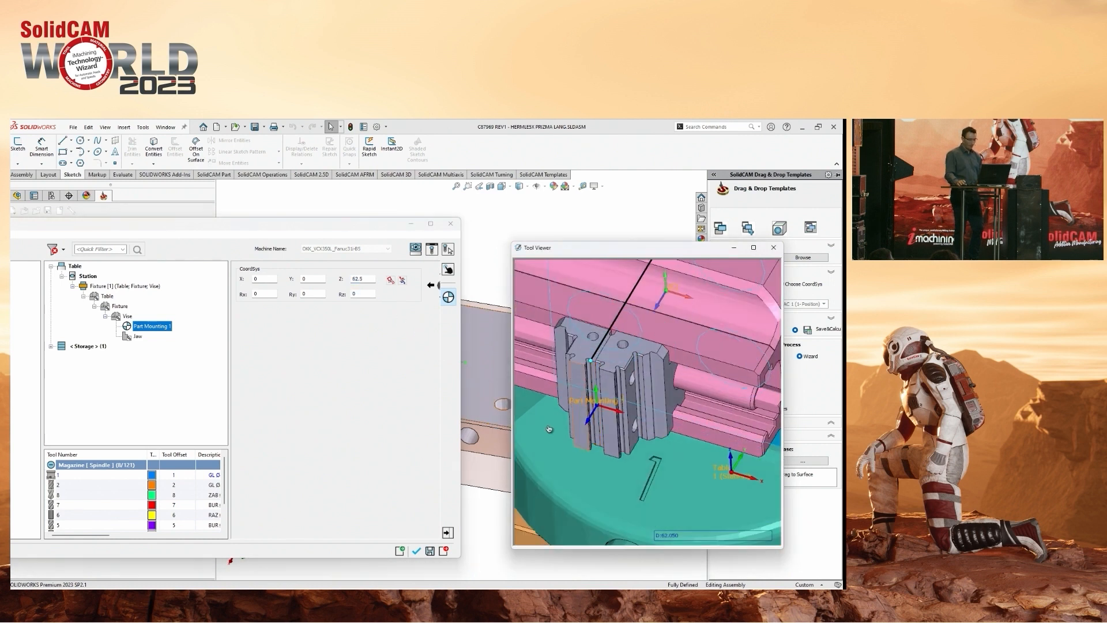
{"action": "left_click", "coordinate": [417, 553]}
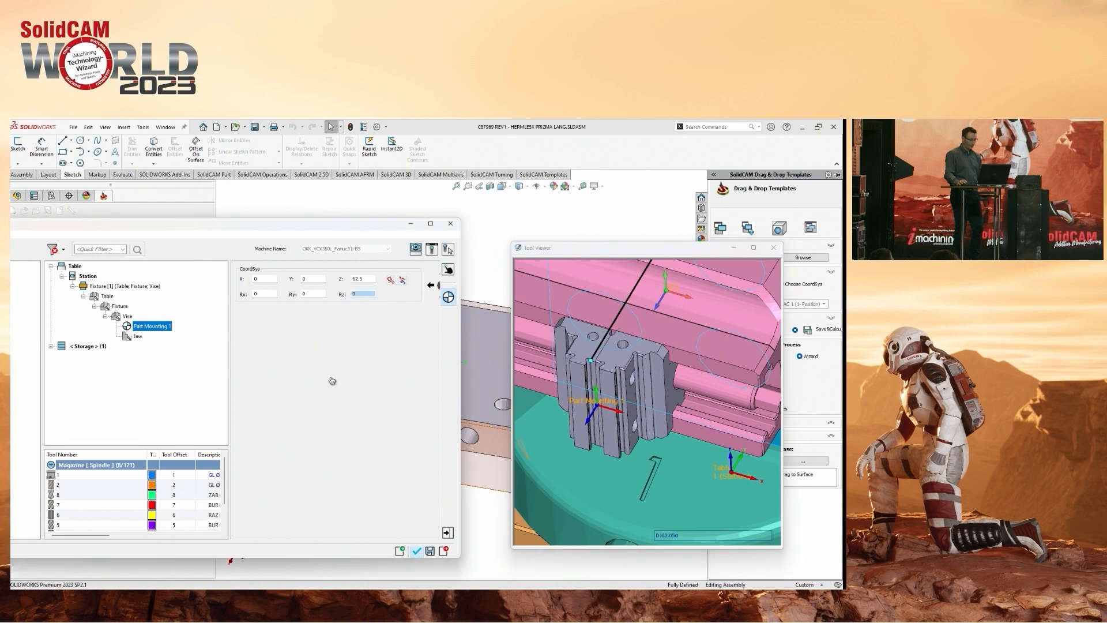
{"action": "scroll", "coordinate": [650, 372], "scroll_direction": "up", "scroll_amount": 5}
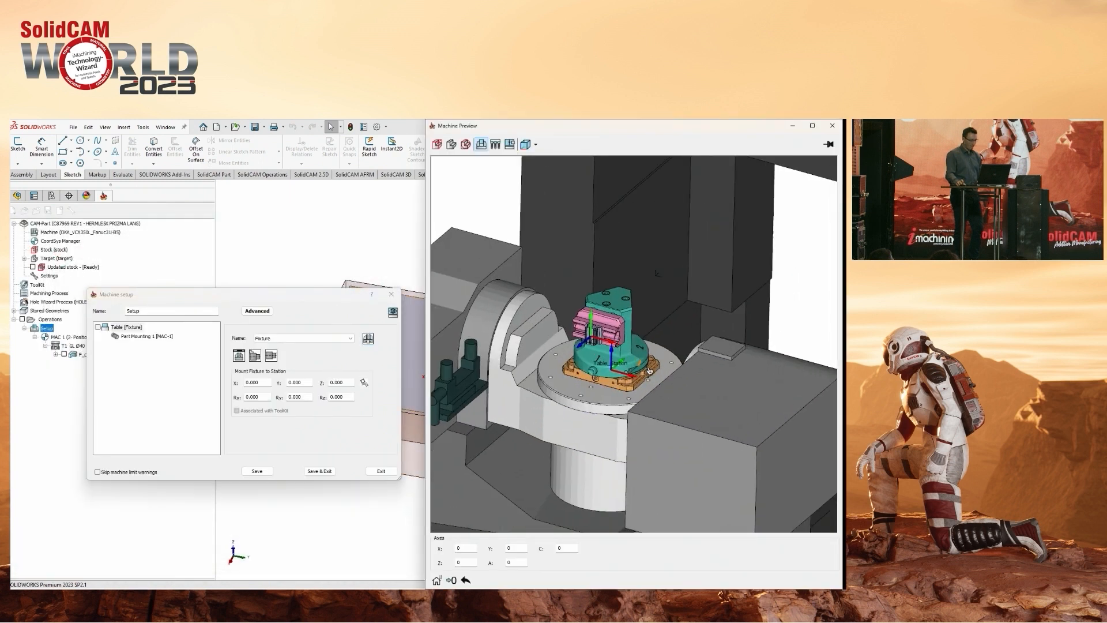
{"action": "scroll", "coordinate": [650, 371], "scroll_direction": "up", "scroll_amount": 10}
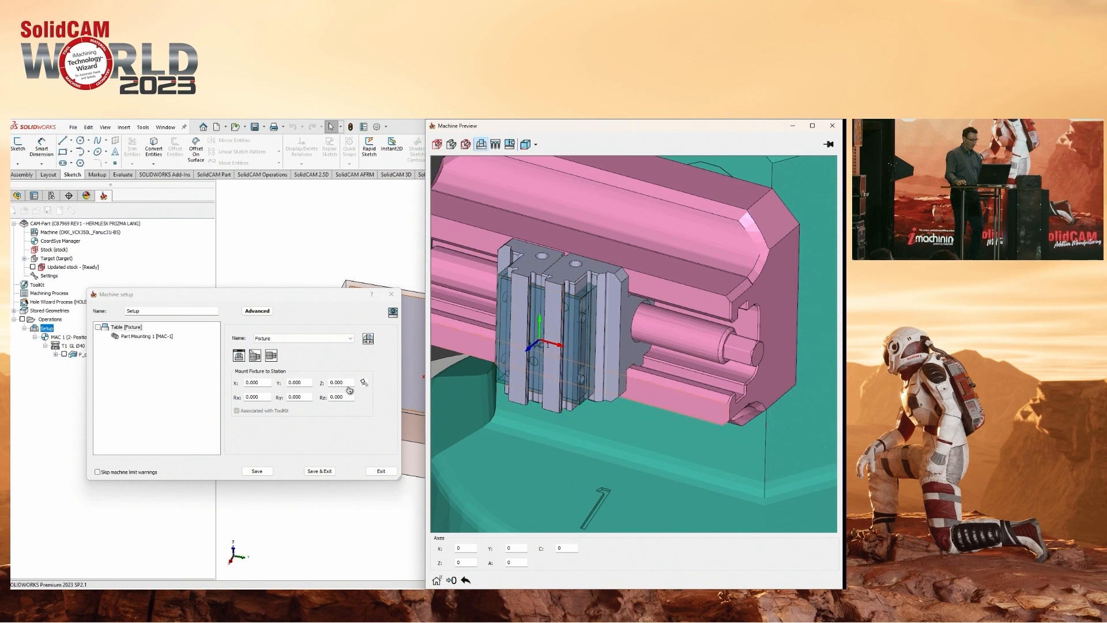
Reopen the table fixture for editing and set its Clamping Dimension (CD) to 60.
{"action": "left_click", "coordinate": [369, 340]}
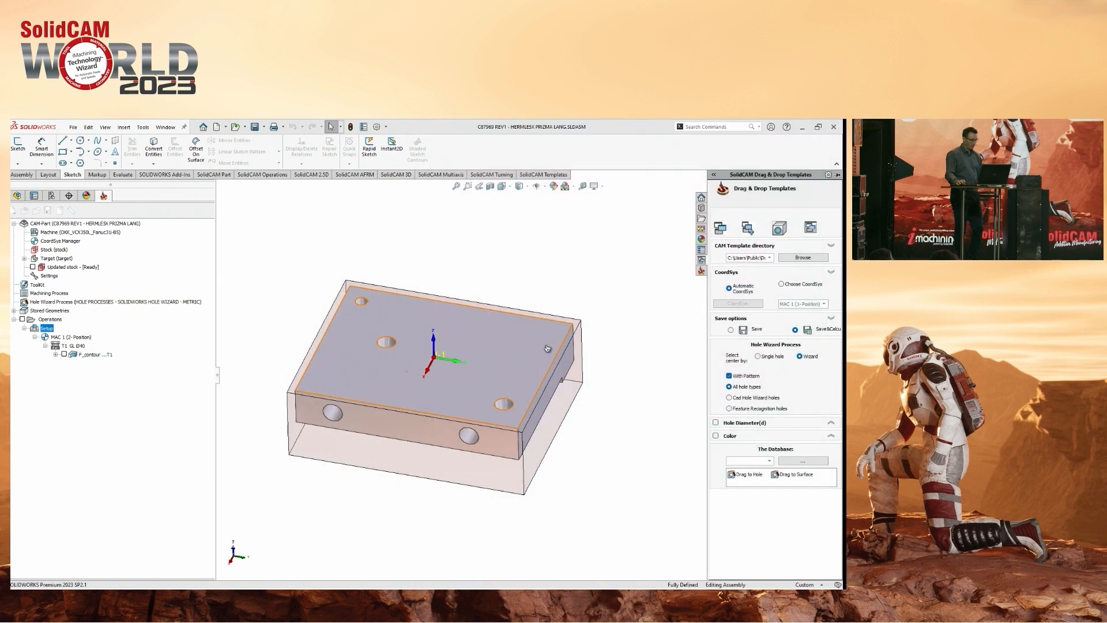
{"action": "middle_click_drag", "start_coordinate": [694, 328], "coordinate": [671, 354]}
{"action": "scroll", "coordinate": [670, 355], "scroll_direction": "up", "scroll_amount": 4}
{"action": "scroll", "coordinate": [671, 354], "scroll_direction": "up", "scroll_amount": 3}
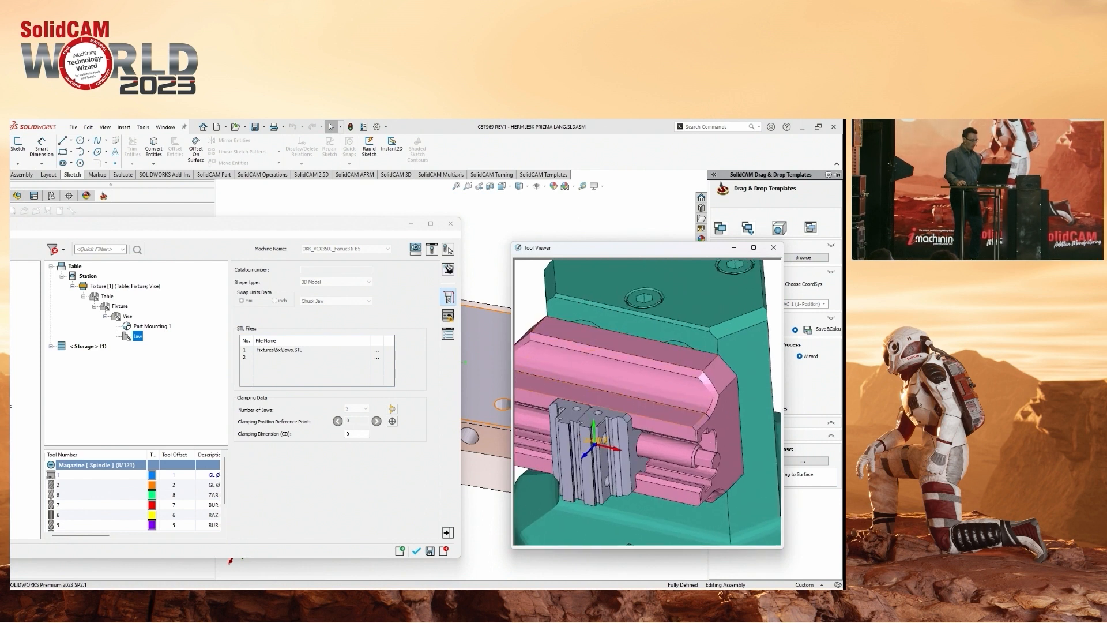
{"action": "left_click", "coordinate": [448, 268]}
{"action": "left_click", "coordinate": [311, 415]}
{"action": "scroll", "coordinate": [311, 416], "scroll_direction": "up", "scroll_amount": 6}
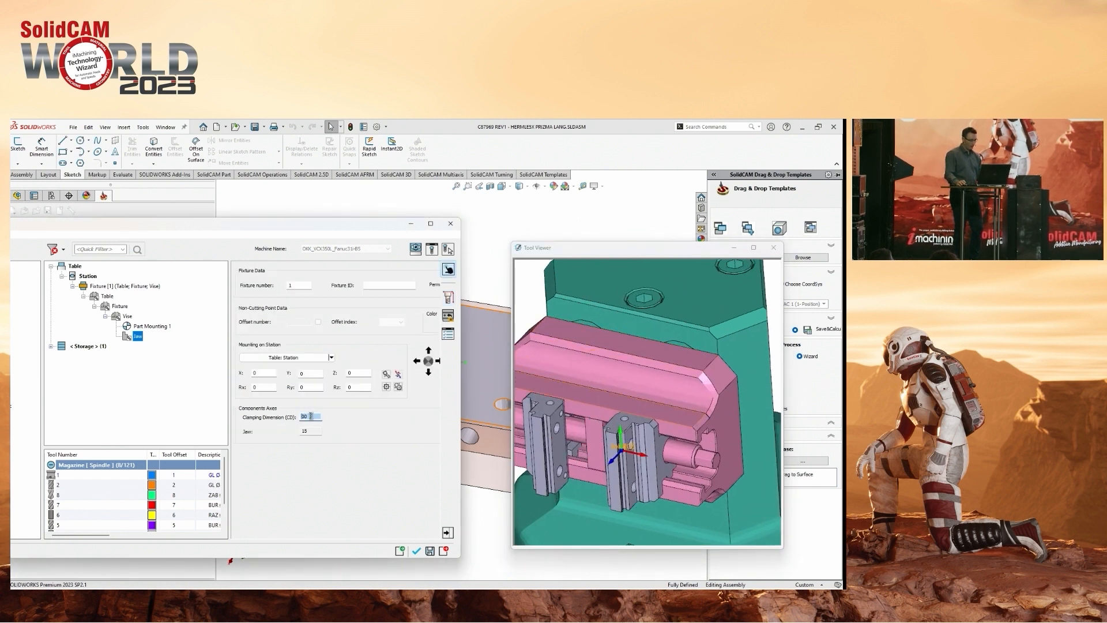
{"action": "scroll", "coordinate": [703, 334], "scroll_direction": "down", "scroll_amount": 2}
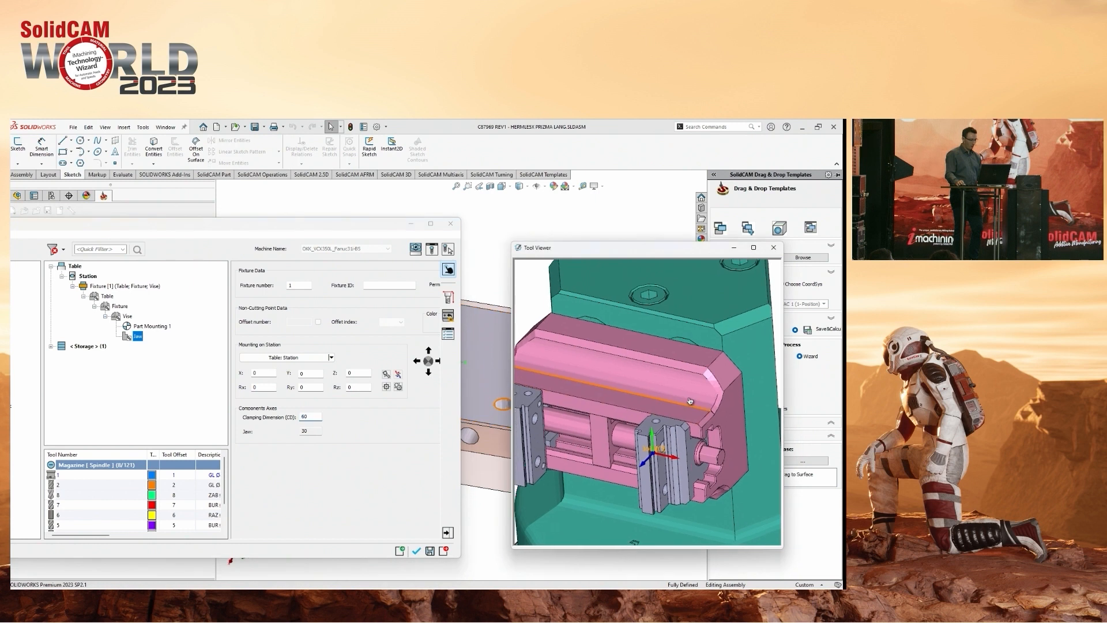
Copy the vise with its part mounting and jaw and paste it twice onto the 3-sided fixture.
{"action": "right_click", "coordinate": [128, 318]}
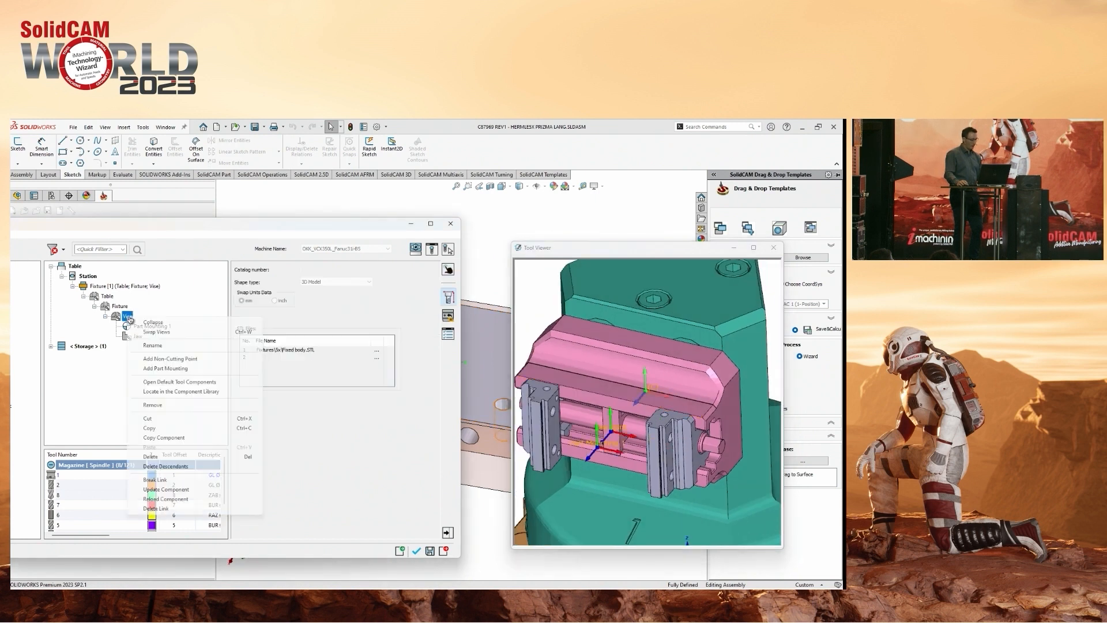
{"action": "left_click", "coordinate": [154, 429]}
{"action": "scroll", "coordinate": [645, 392], "scroll_direction": "down", "scroll_amount": 3}
{"action": "middle_click_drag", "start_coordinate": [663, 386], "coordinate": [597, 398]}
{"action": "left_click_drag", "start_coordinate": [668, 252], "coordinate": [841, 265]}
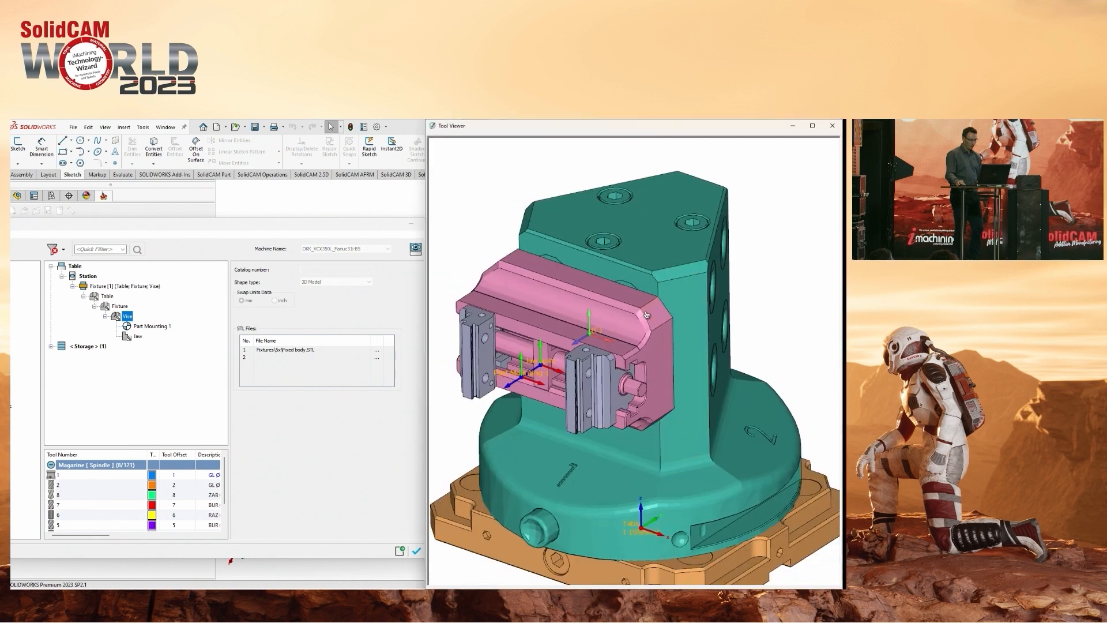
{"action": "right_click", "coordinate": [116, 309]}
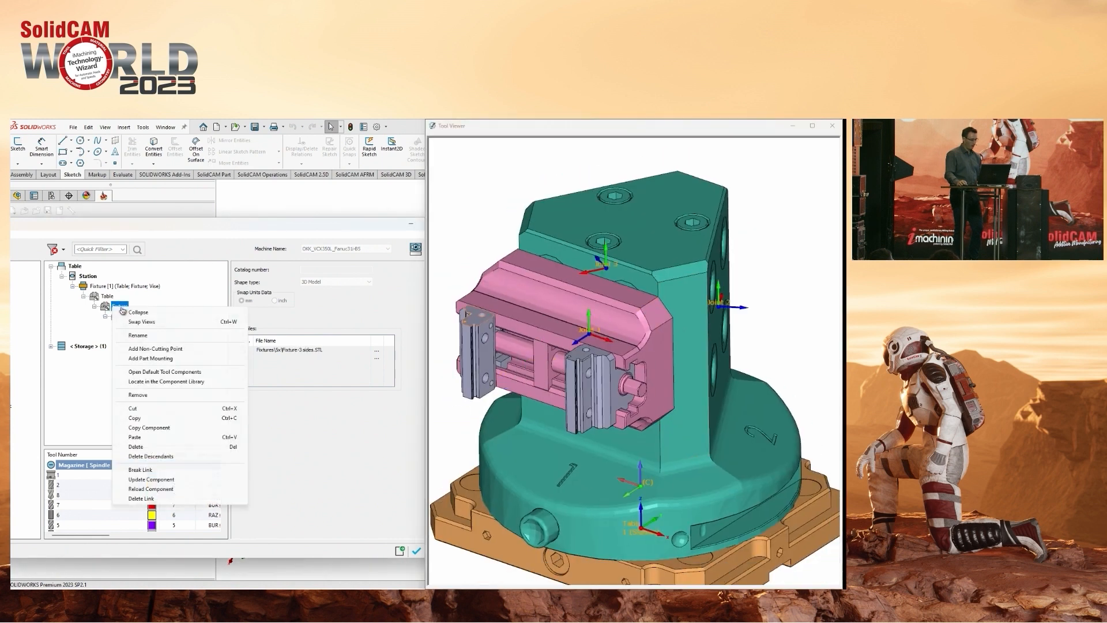
{"action": "left_click", "coordinate": [144, 436]}
{"action": "right_click", "coordinate": [123, 307]}
{"action": "left_click", "coordinate": [144, 437]}
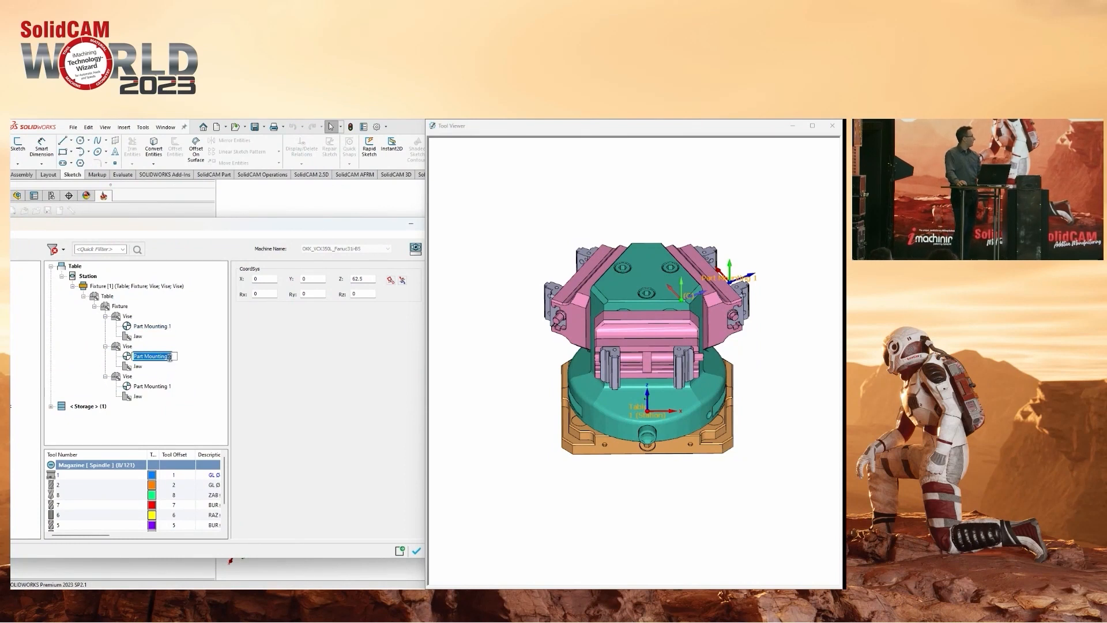
Rename the copied vises' part mountings to Part Mounting 2 and Part Mounting 3 and accept the fixture.
{"action": "left_click", "coordinate": [170, 387]}
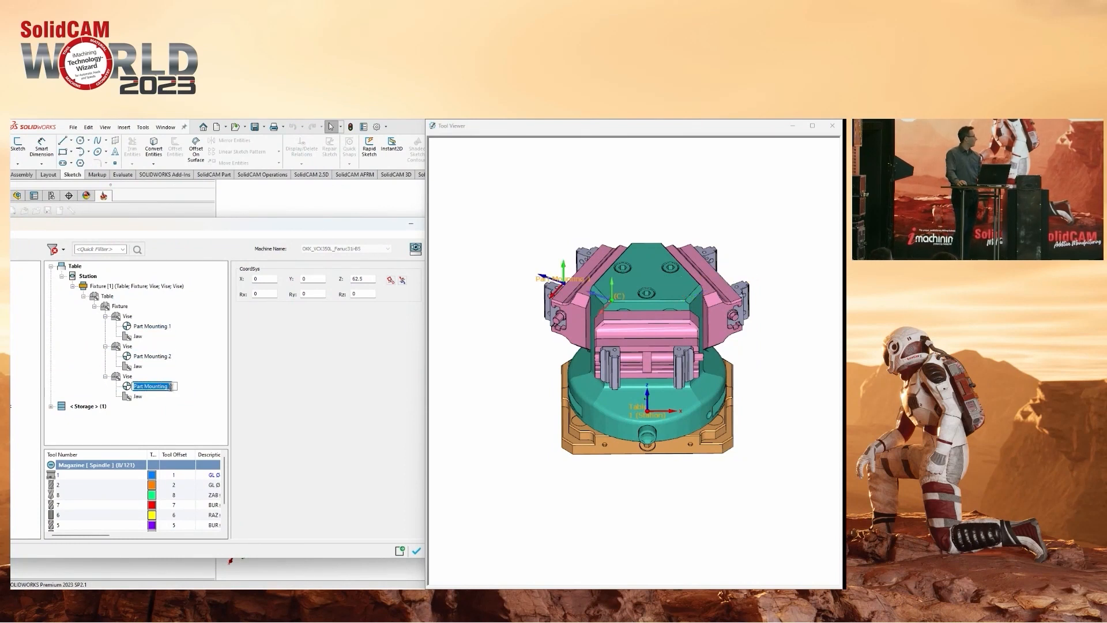
{"action": "left_click", "coordinate": [151, 326]}
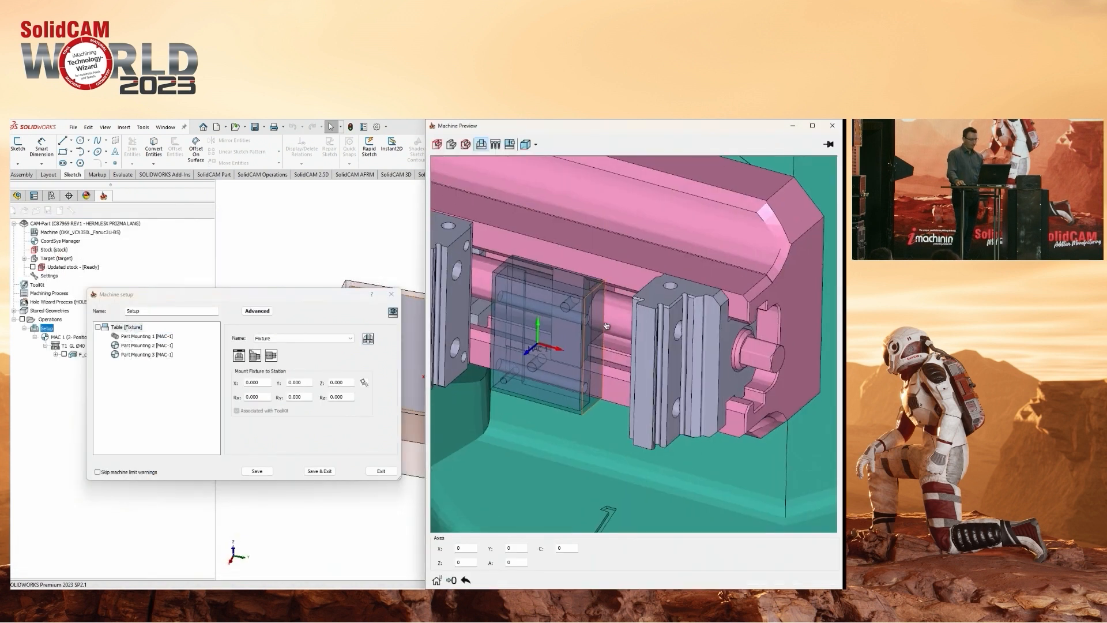
Select Part Mounting 1 in the machine setup and set its workpiece's Z offset to 13.
{"action": "middle_click_drag", "start_coordinate": [611, 330], "coordinate": [462, 350]}
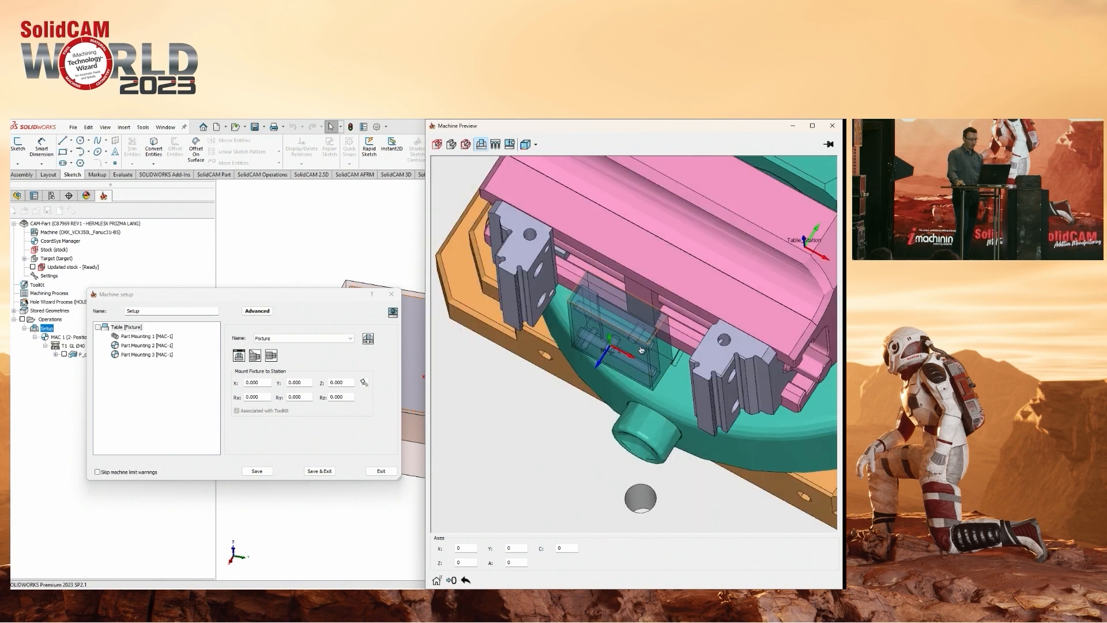
{"action": "left_click", "coordinate": [147, 336]}
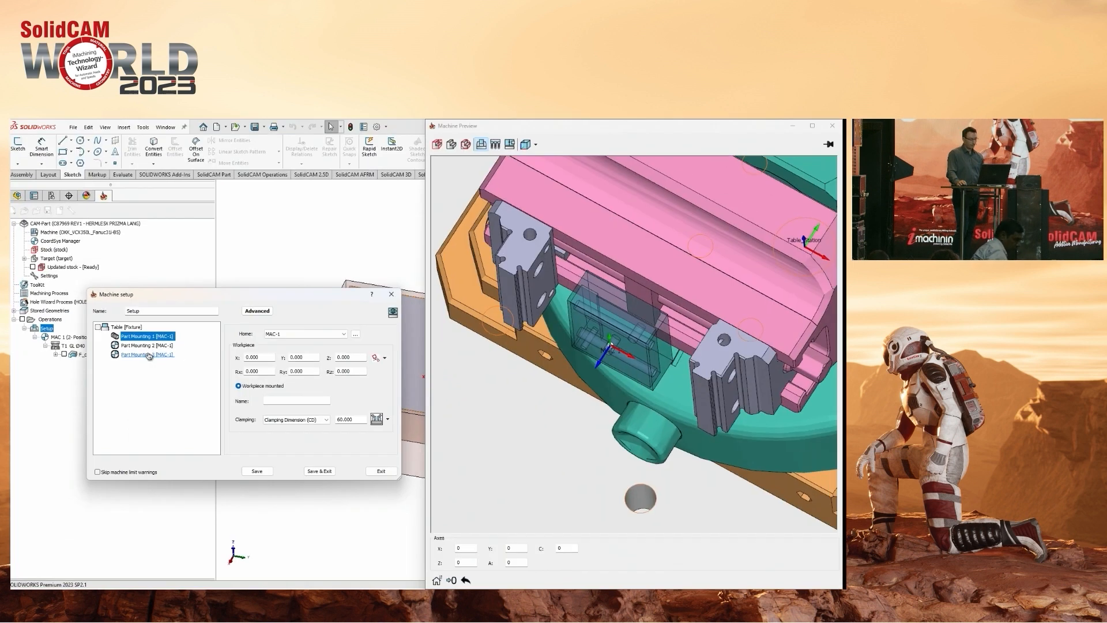
{"action": "scroll", "coordinate": [658, 352], "scroll_direction": "up", "scroll_amount": 3}
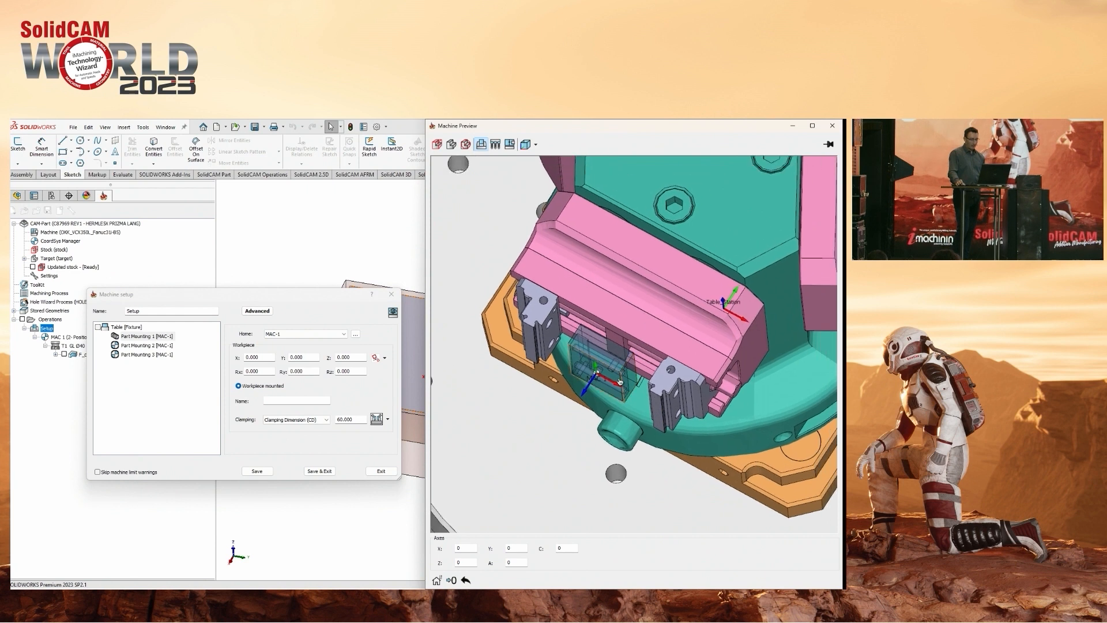
{"action": "scroll", "coordinate": [499, 454], "scroll_direction": "up", "scroll_amount": 3}
{"action": "middle_click_drag", "start_coordinate": [644, 387], "coordinate": [592, 393]}
{"action": "scroll", "coordinate": [611, 346], "scroll_direction": "down", "scroll_amount": 3}
{"action": "scroll", "coordinate": [623, 364], "scroll_direction": "down", "scroll_amount": 2}
{"action": "scroll", "coordinate": [592, 393], "scroll_direction": "down", "scroll_amount": 1}
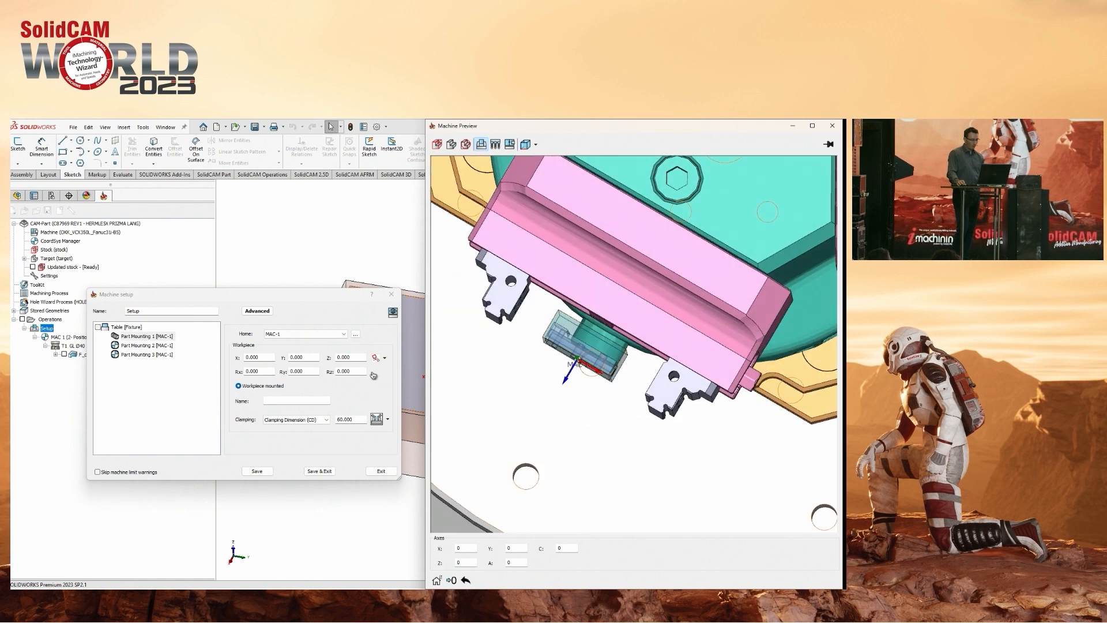
{"action": "double_click", "coordinate": [349, 357]}
{"action": "scroll", "coordinate": [356, 356], "scroll_direction": "up", "scroll_amount": 9}
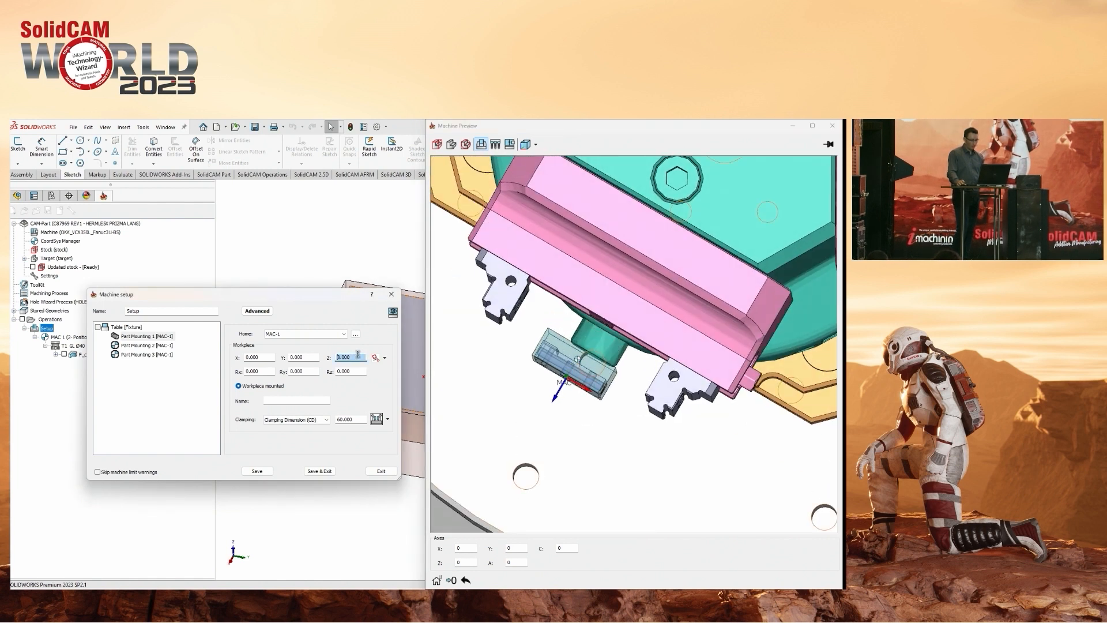
{"action": "left_click", "coordinate": [359, 358]}
{"action": "scroll", "coordinate": [359, 358], "scroll_direction": "up", "scroll_amount": 1}
{"action": "mouse_move", "coordinate": [604, 339]}
{"action": "middle_mouse_down"}
{"action": "mouse_move", "coordinate": [618, 336]}
{"action": "mouse_move", "coordinate": [611, 353]}
{"action": "middle_mouse_up"}
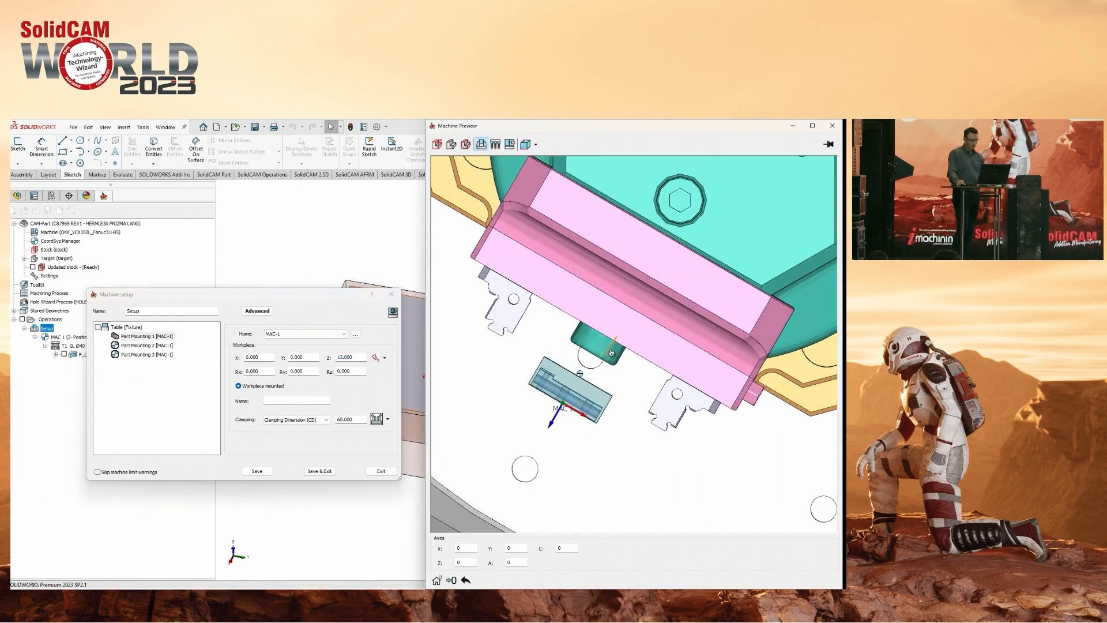
Set the Z offset of Part Mounting 1's workpiece to 12 and its Clamping Dimension (CD) to 30.
{"action": "left_click", "coordinate": [360, 358]}
{"action": "scroll", "coordinate": [360, 357], "scroll_direction": "down", "scroll_amount": 4}
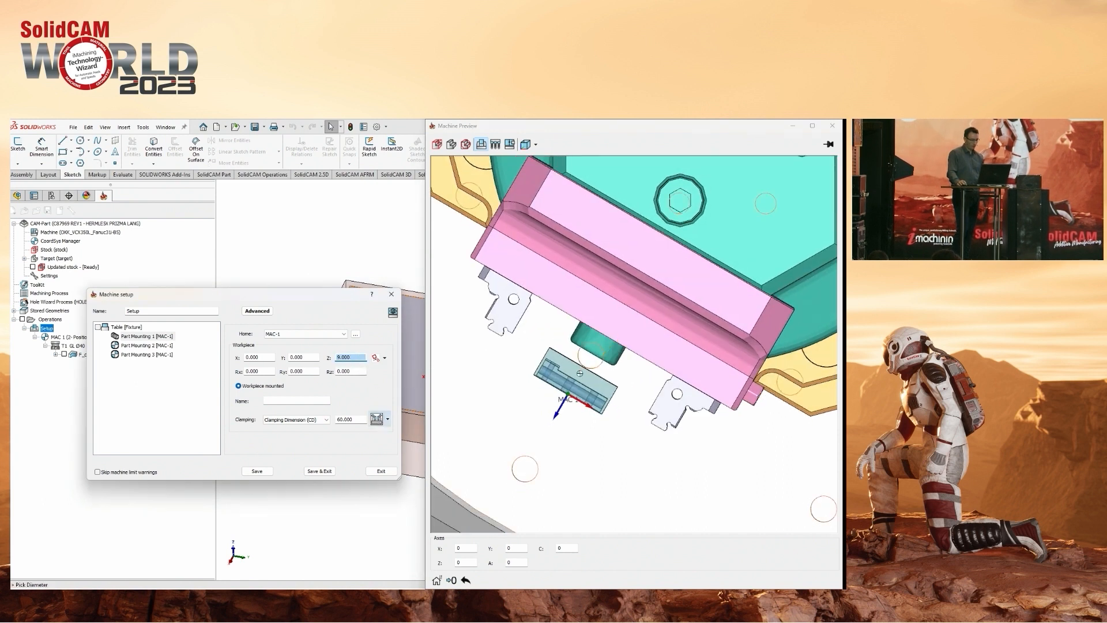
{"action": "left_click", "coordinate": [377, 420]}
{"action": "scroll", "coordinate": [596, 405], "scroll_direction": "up", "scroll_amount": 5}
{"action": "middle_click_drag", "start_coordinate": [596, 404], "coordinate": [625, 437], "text": "ctrl"}
{"action": "scroll", "coordinate": [351, 356], "scroll_direction": "up", "scroll_amount": 3}
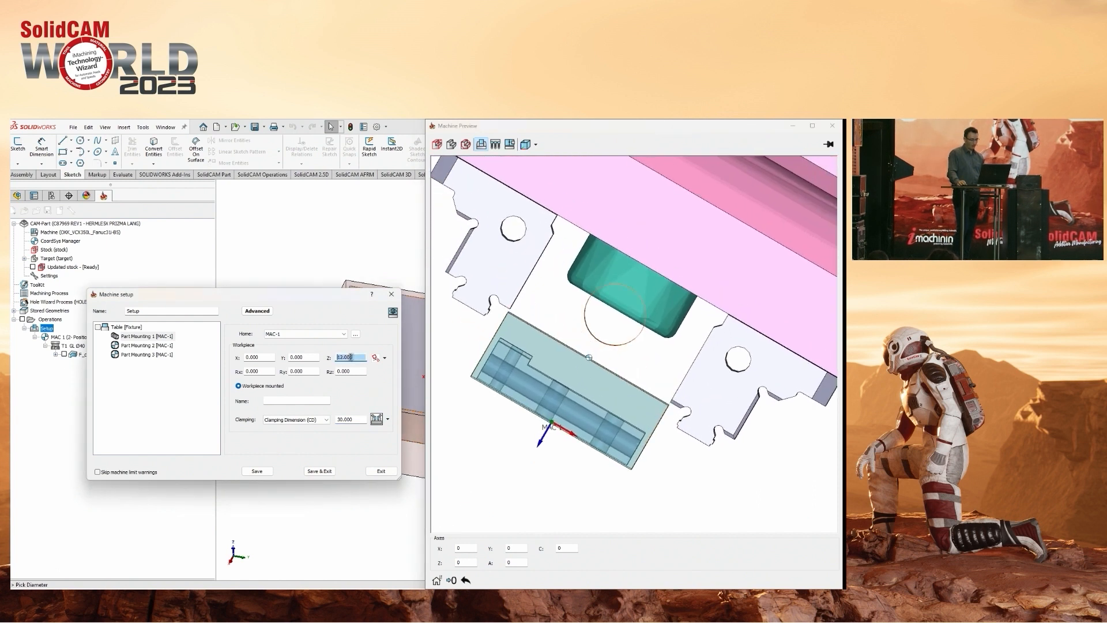
{"action": "left_click", "coordinate": [378, 358]}
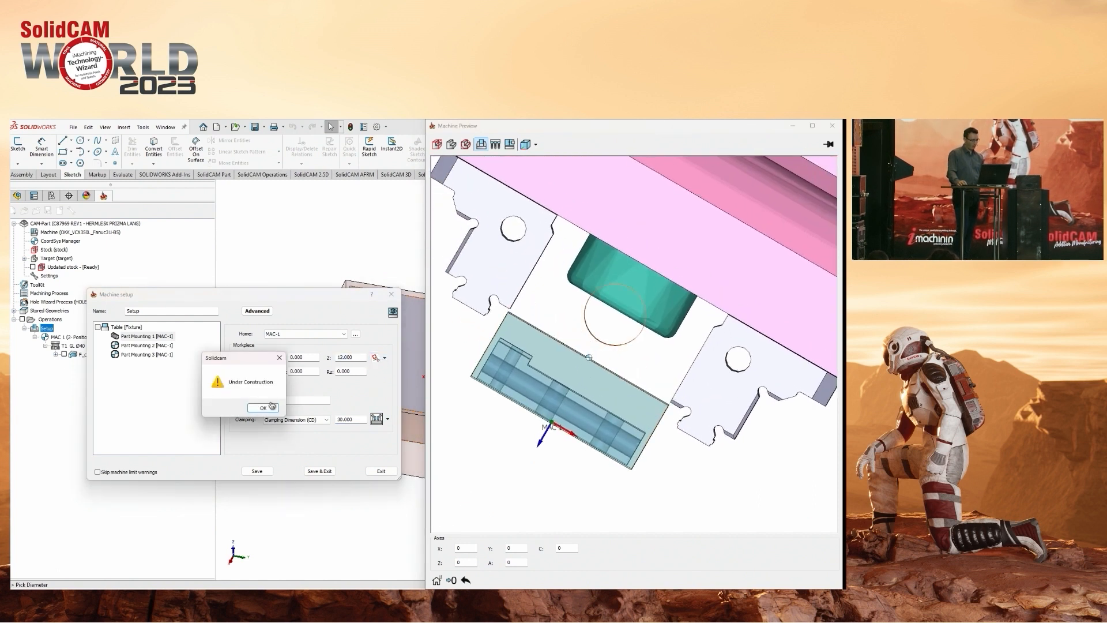
{"action": "left_click", "coordinate": [271, 406]}
Set the Clamping Dimension of Part Mounting 1 to 24.540 to bring the jaws against the workpiece.
{"action": "left_click", "coordinate": [377, 419]}
{"action": "middle_click_drag", "start_coordinate": [662, 397], "coordinate": [618, 395]}
{"action": "scroll", "coordinate": [640, 418], "scroll_direction": "up", "scroll_amount": 3}
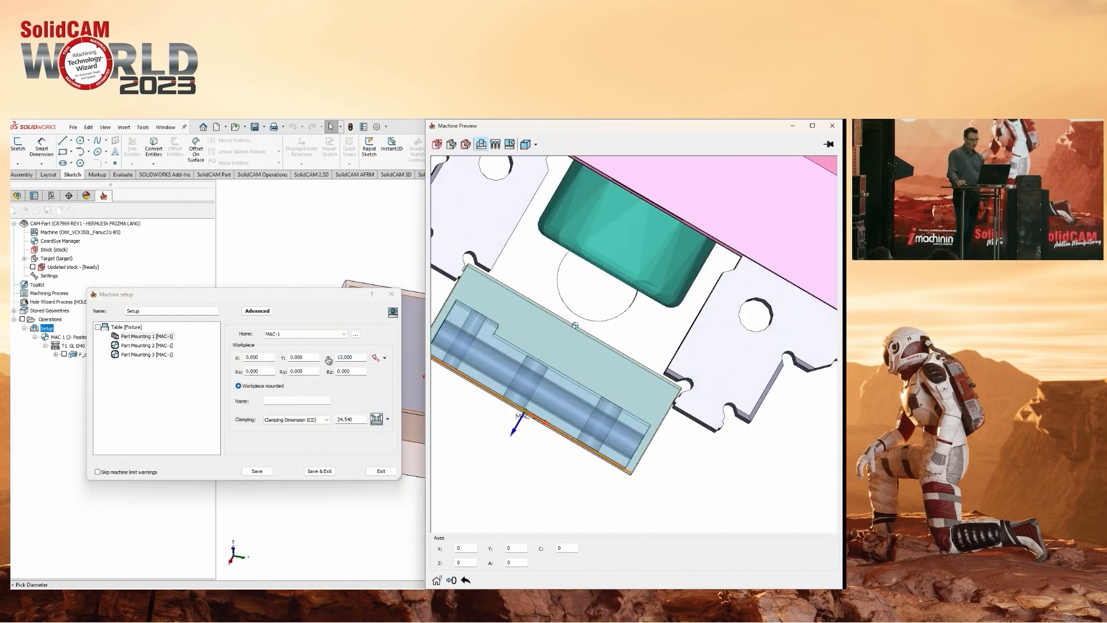
Reopen the table fixture, redefine the clamping position reference point of the first vise's jaw, and accept the fixture.
{"action": "left_click", "coordinate": [140, 329]}
{"action": "left_click", "coordinate": [370, 343]}
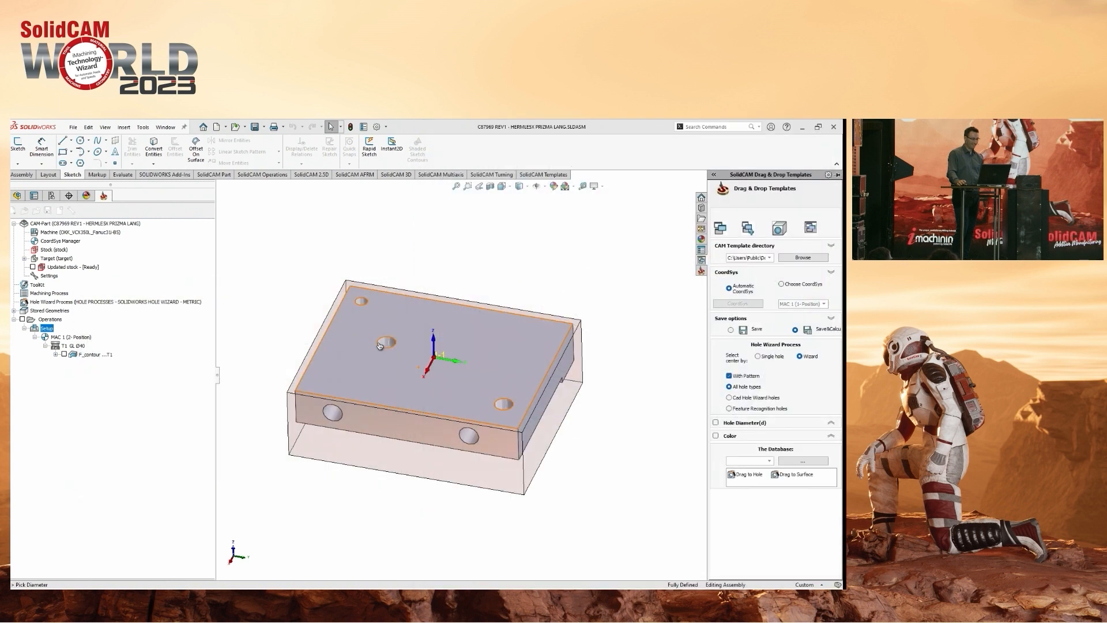
{"action": "left_click", "coordinate": [379, 345]}
{"action": "left_click", "coordinate": [133, 338]}
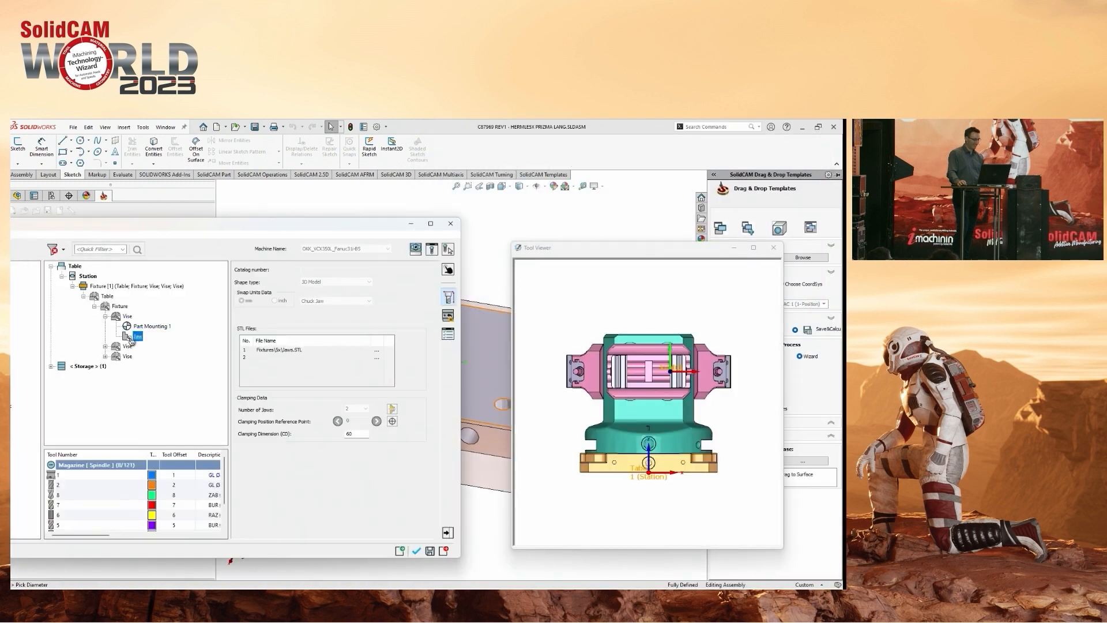
{"action": "middle_click_drag", "start_coordinate": [705, 387], "coordinate": [692, 416]}
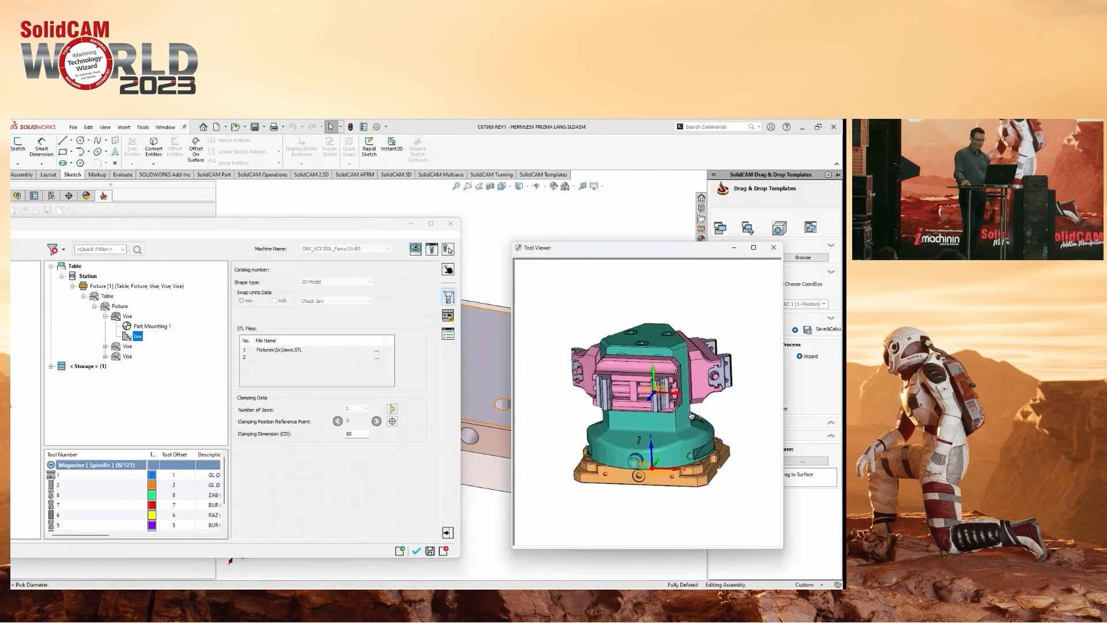
{"action": "scroll", "coordinate": [691, 417], "scroll_direction": "up", "scroll_amount": 5}
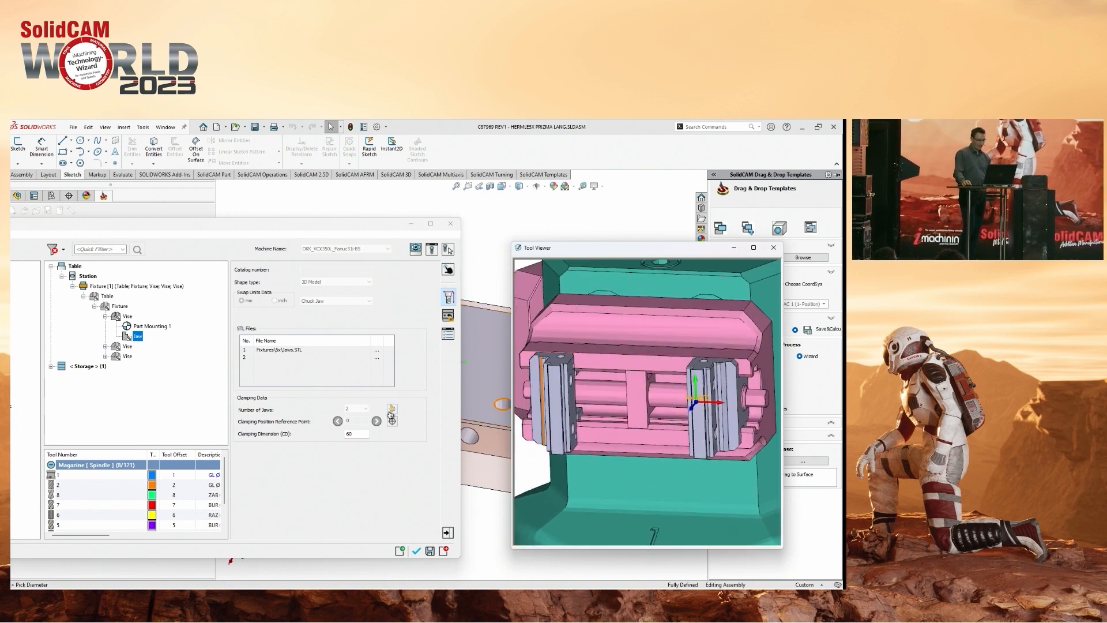
{"action": "left_click", "coordinate": [392, 411]}
{"action": "left_click", "coordinate": [418, 550]}
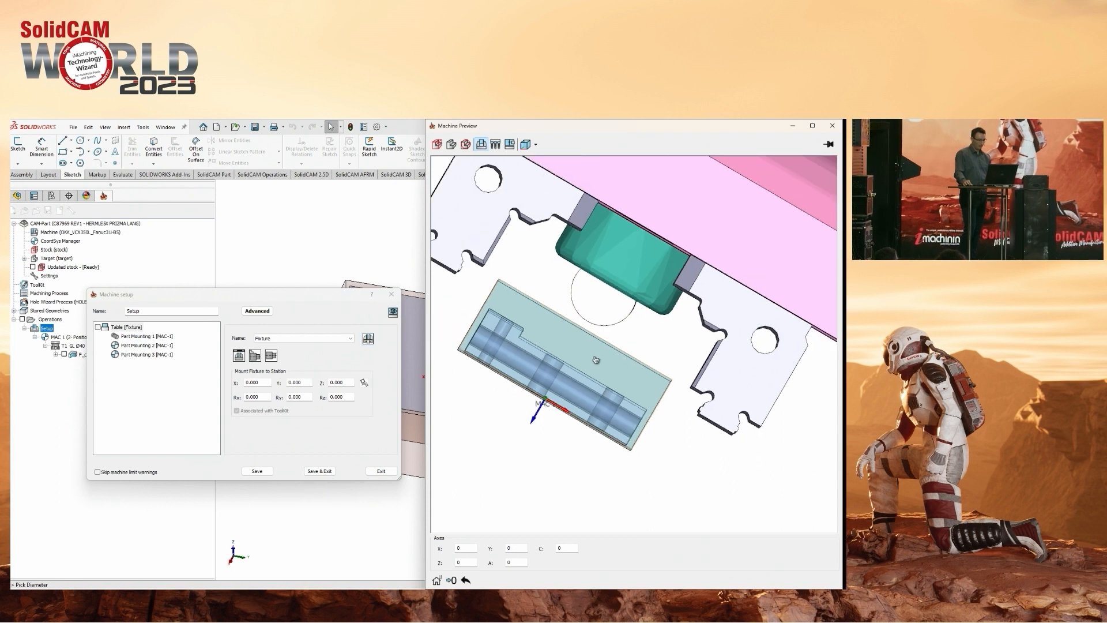
Set the Clamping Dimension of Part Mounting 1 to 46.540, then save and close the machine setup.
{"action": "middle_click_drag", "start_coordinate": [596, 360], "coordinate": [603, 386]}
{"action": "scroll", "coordinate": [530, 356], "scroll_direction": "down", "scroll_amount": 2}
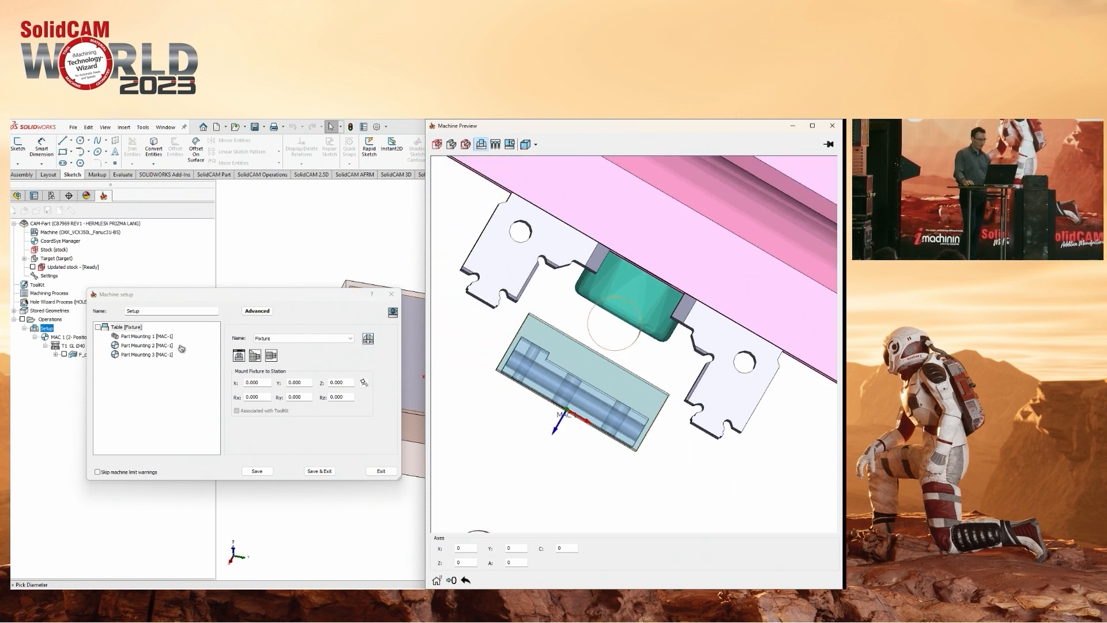
{"action": "left_click", "coordinate": [147, 336]}
{"action": "left_click", "coordinate": [377, 420]}
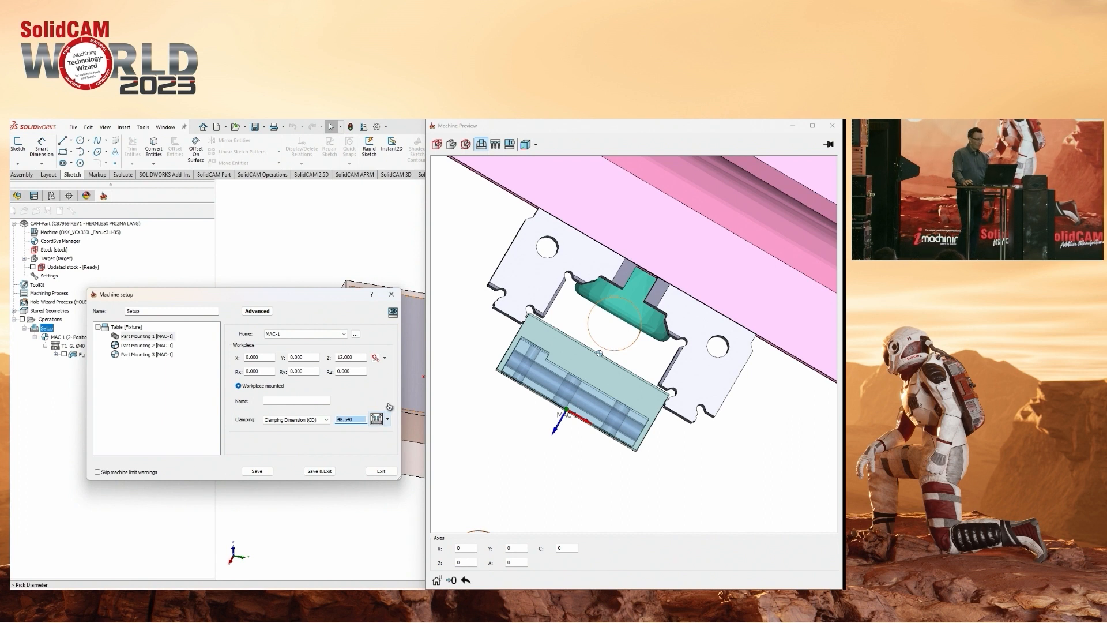
{"action": "scroll", "coordinate": [599, 369], "scroll_direction": "down", "scroll_amount": 5}
{"action": "middle_click_drag", "start_coordinate": [639, 402], "coordinate": [652, 375]}
{"action": "scroll", "coordinate": [645, 371], "scroll_direction": "down", "scroll_amount": 3}
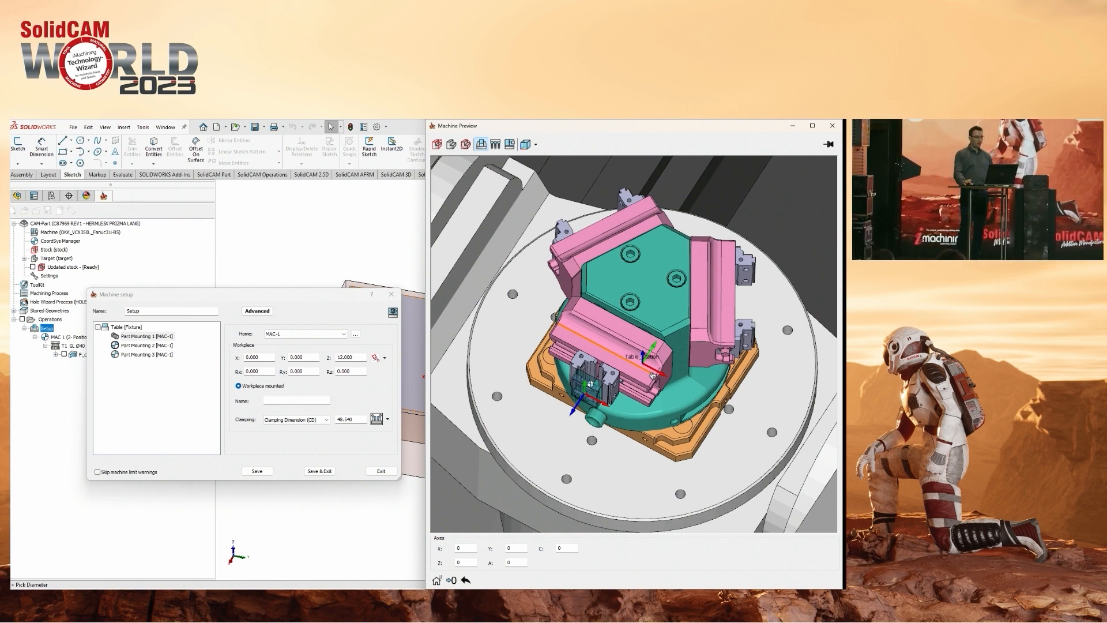
{"action": "left_click", "coordinate": [318, 472]}
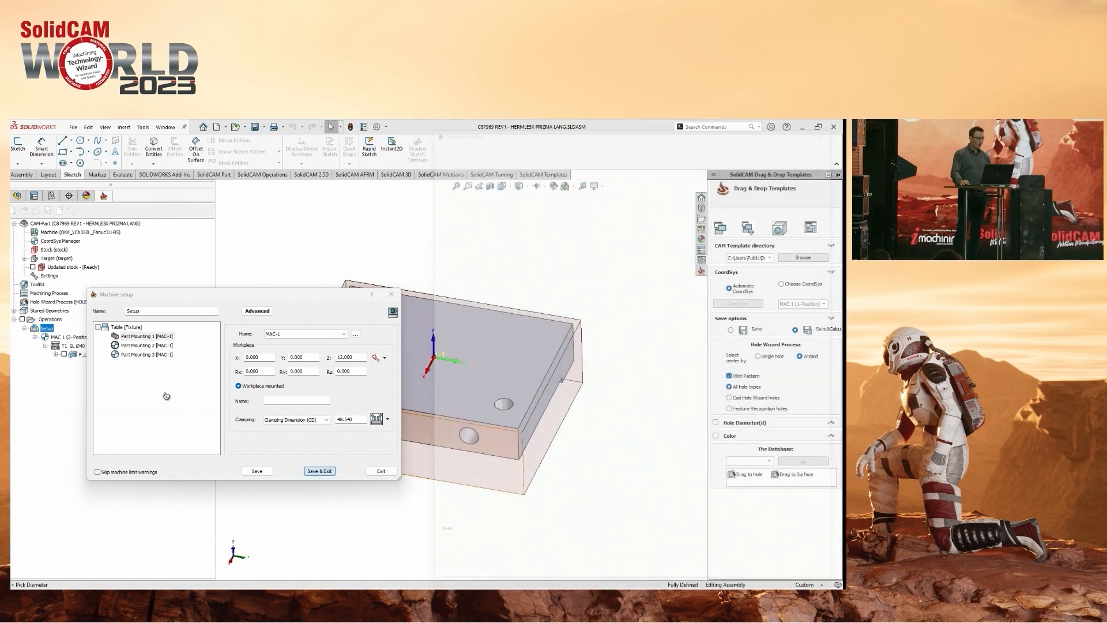
Add a machine control operation with a Manual Stock Transfer to Table (Part Mounting 2) and exit without saving it.
{"action": "right_click", "coordinate": [105, 360]}
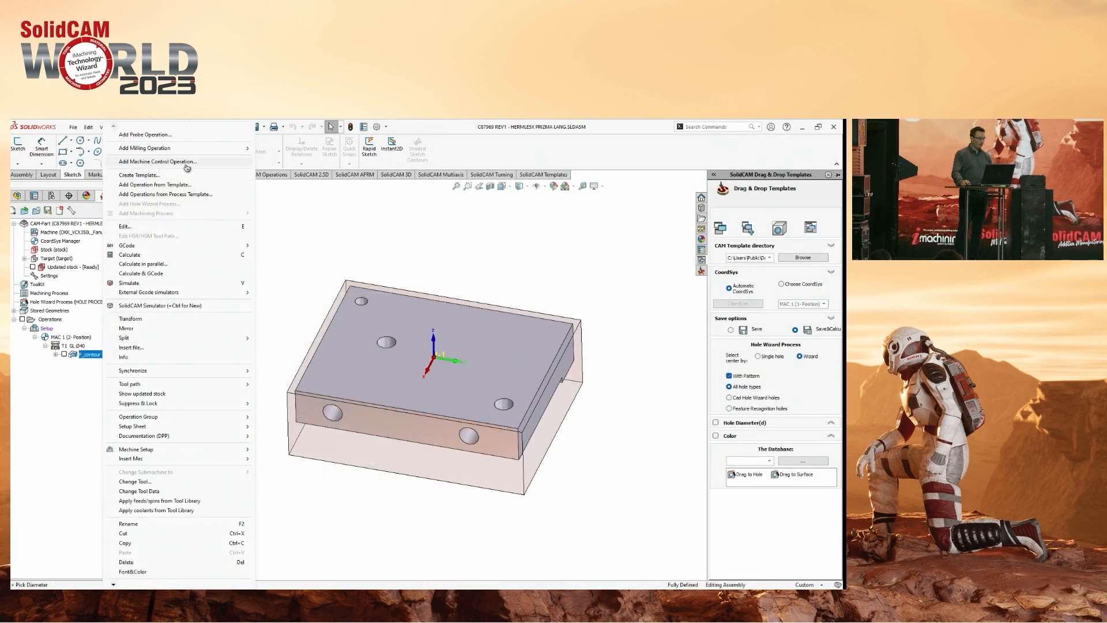
{"action": "left_click", "coordinate": [187, 166]}
{"action": "left_click_drag", "start_coordinate": [74, 327], "coordinate": [169, 293]}
{"action": "left_click", "coordinate": [165, 296]}
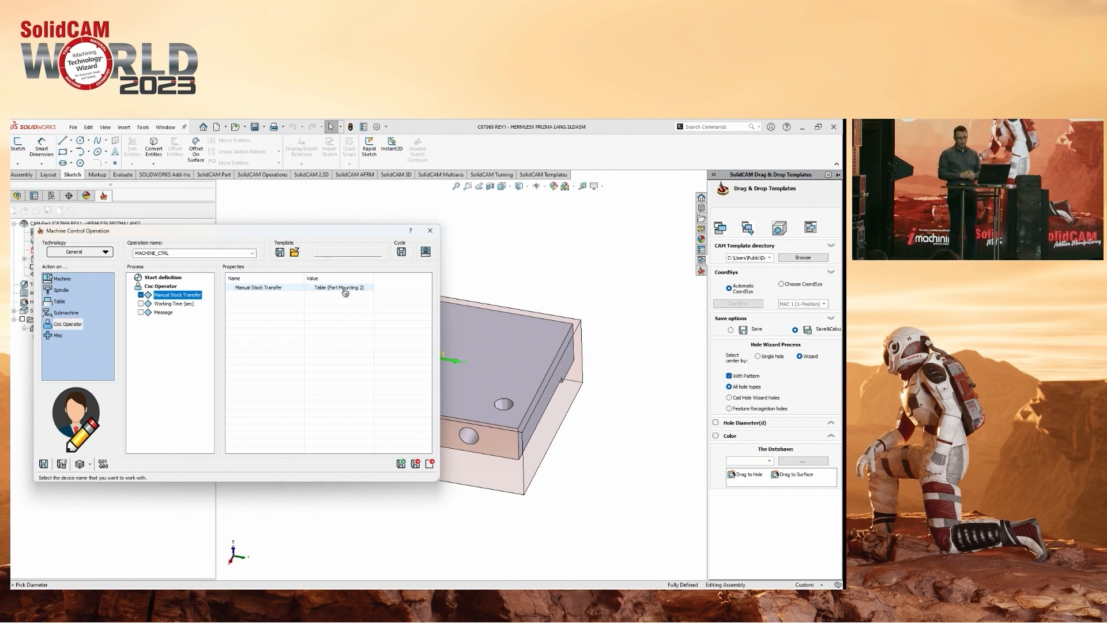
{"action": "left_click", "coordinate": [430, 464]}
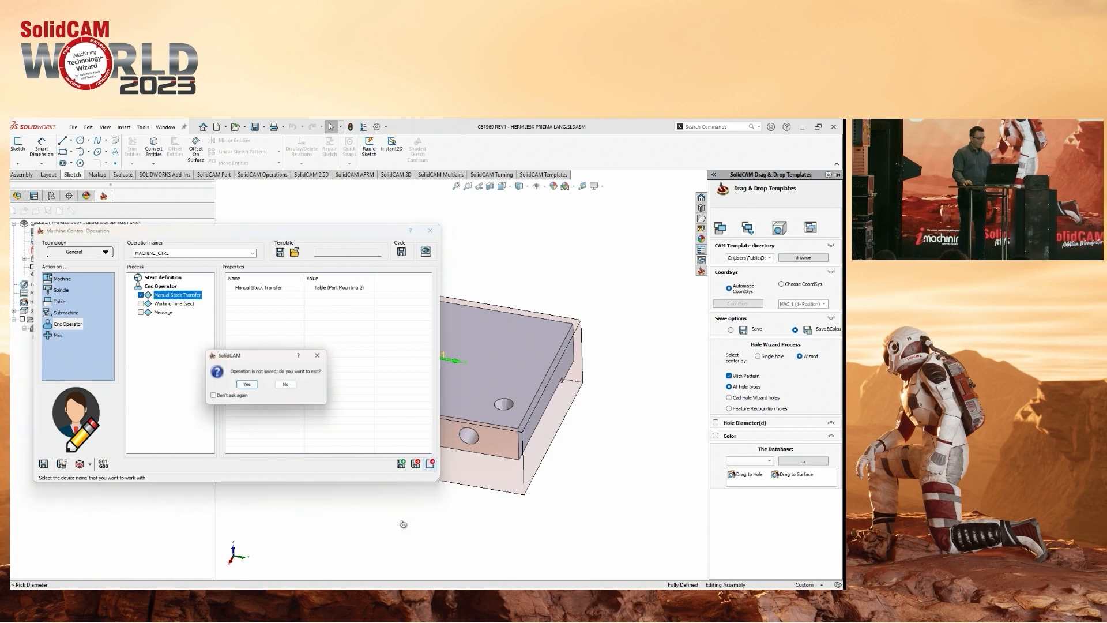
{"action": "left_click", "coordinate": [244, 385]}
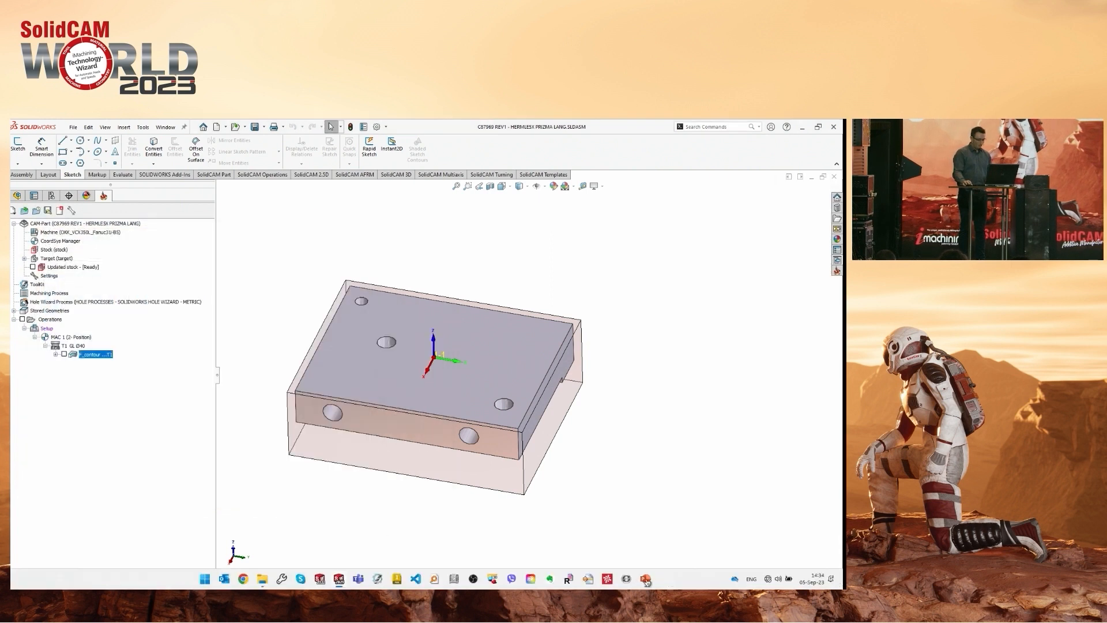
Switch to the PowerPoint presentation and advance to the slide on new fixture capabilities and setup supports.
{"action": "mouse_move", "coordinate": [645, 578]}
{"action": "left_click", "coordinate": [659, 539]}
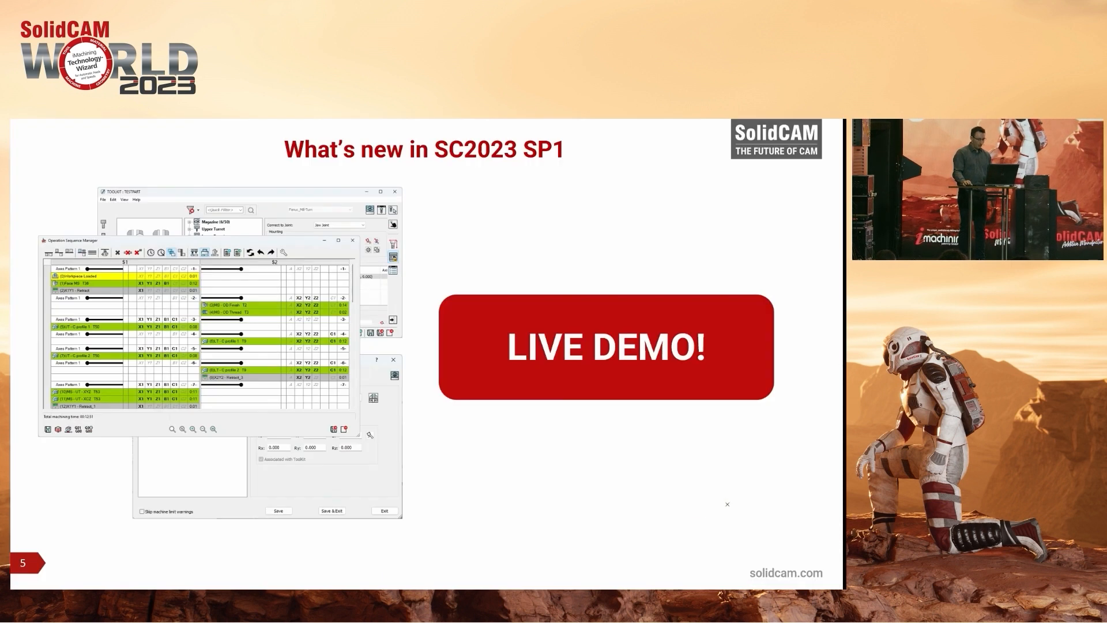
{"action": "left_click", "coordinate": [553, 456]}
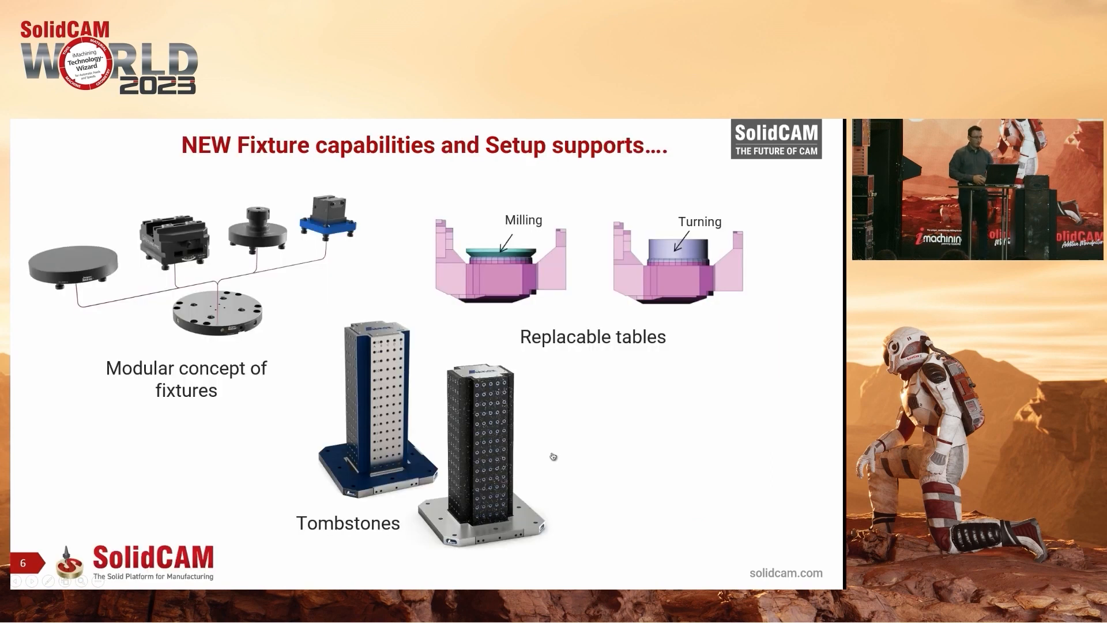